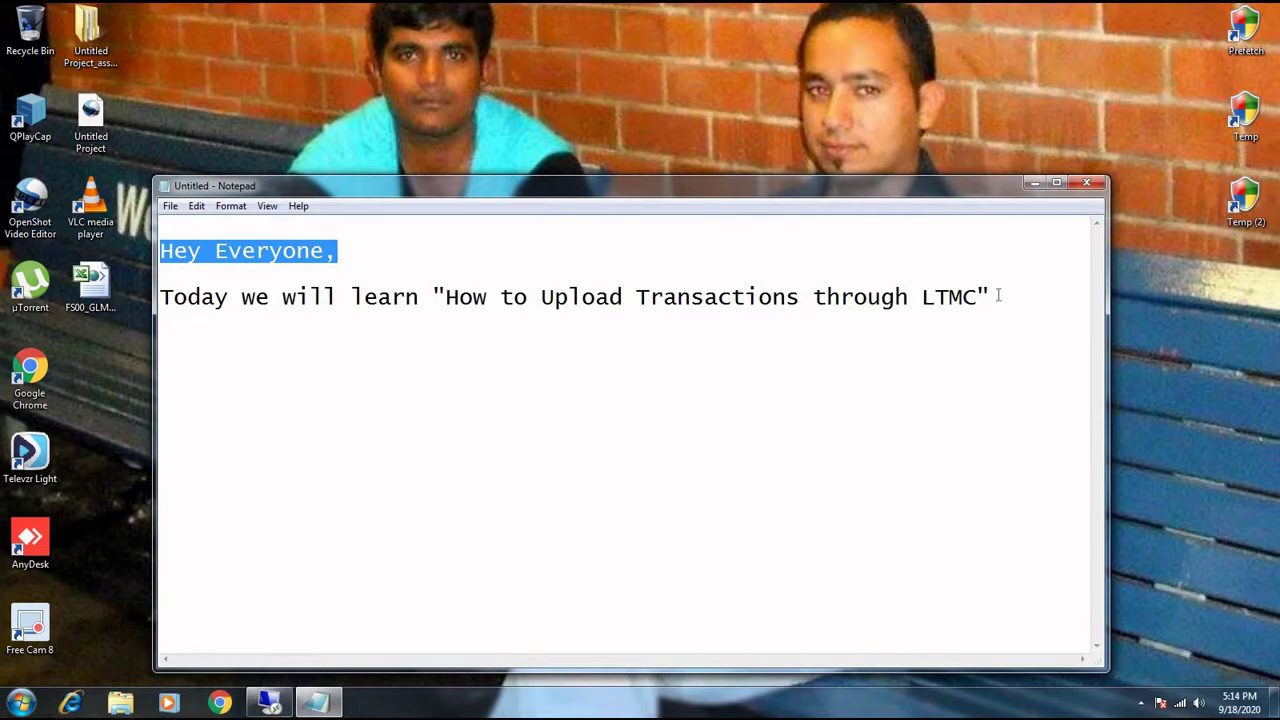
{"action": "mouse_move", "coordinate": [997, 296]}
{"action": "left_mouse_down"}
{"action": "mouse_move", "coordinate": [160, 297]}
{"action": "mouse_move", "coordinate": [1060, 299]}
{"action": "left_mouse_up"}
{"action": "left_click", "coordinate": [314, 371]}
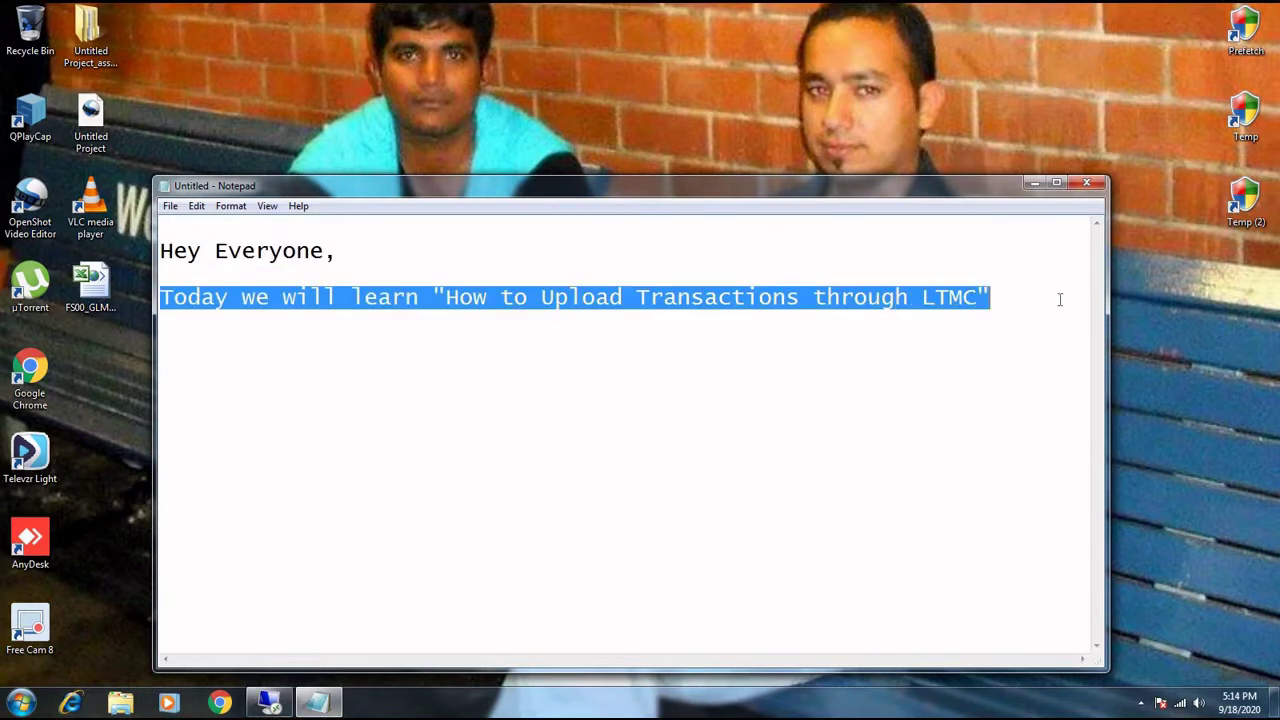
{"action": "left_click", "coordinate": [950, 343]}
{"action": "double_click", "coordinate": [941, 298]}
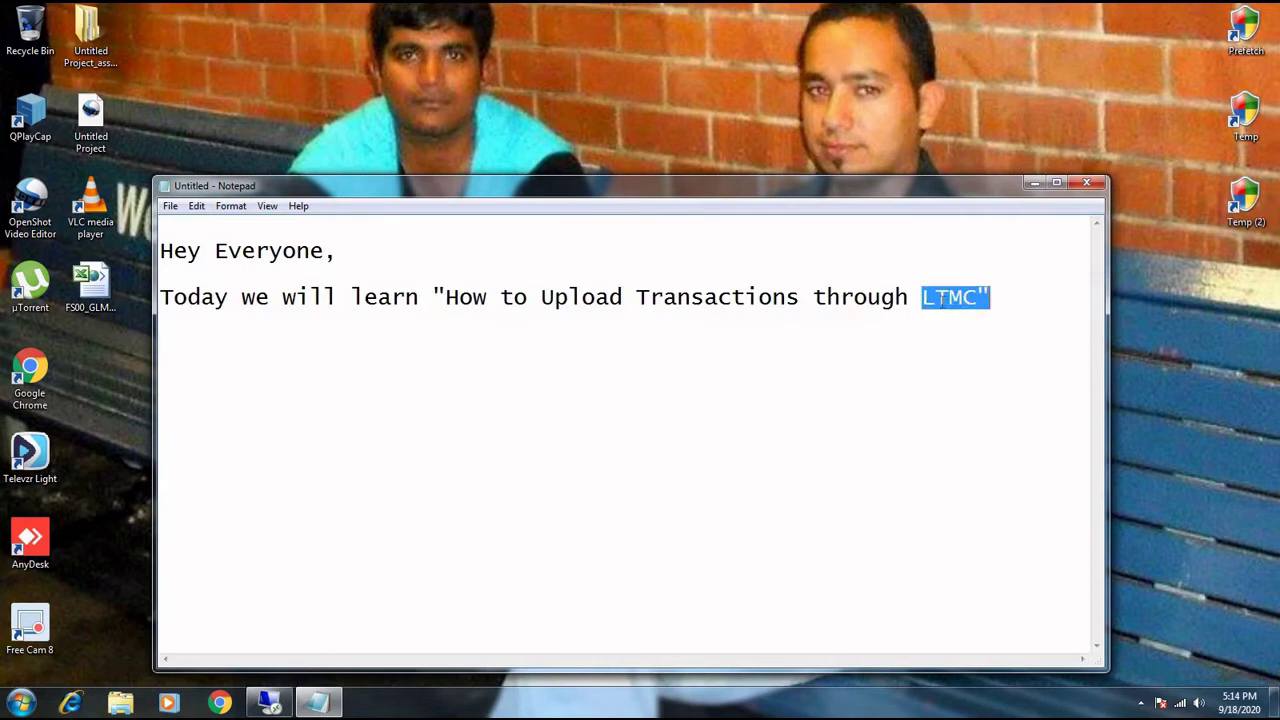
Step: Add the line "Let's go ahead !" below the introduction text in the note and highlight it
{"action": "left_click", "coordinate": [1013, 298]}
{"action": "key", "text": "Return"}
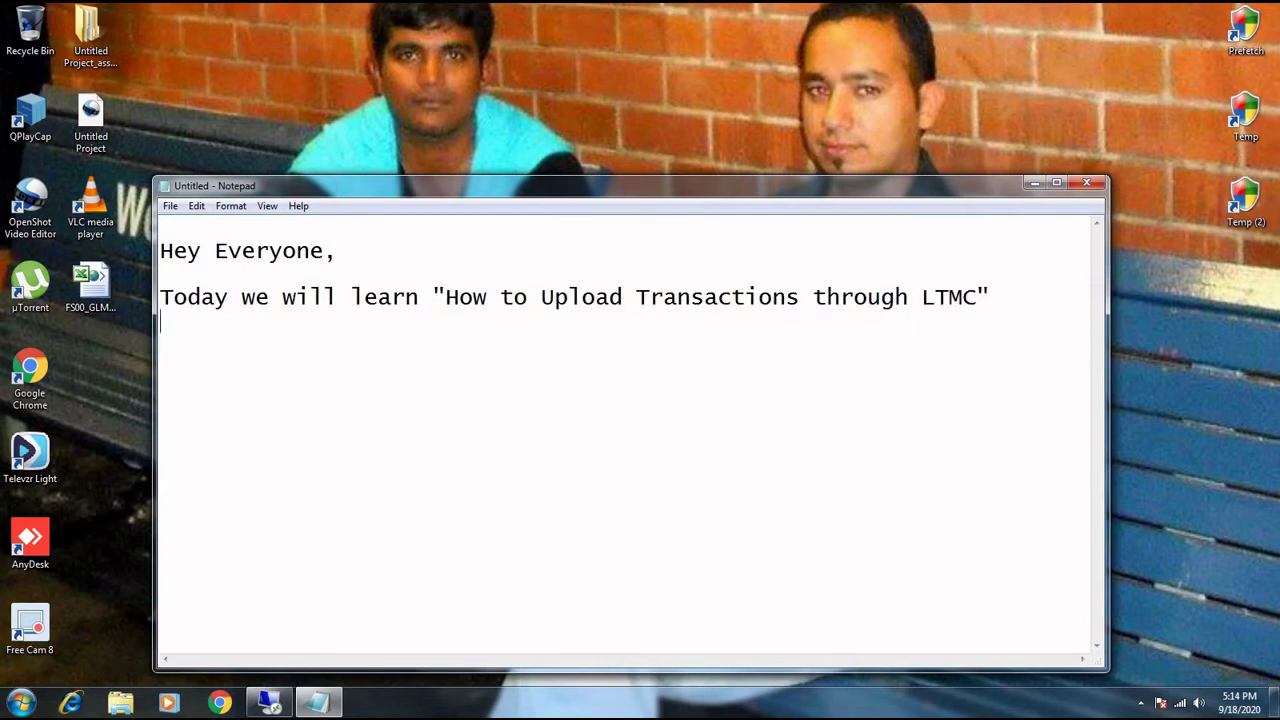
{"action": "key", "text": "Return"}
{"action": "type", "text": "Let's go ahead !"}
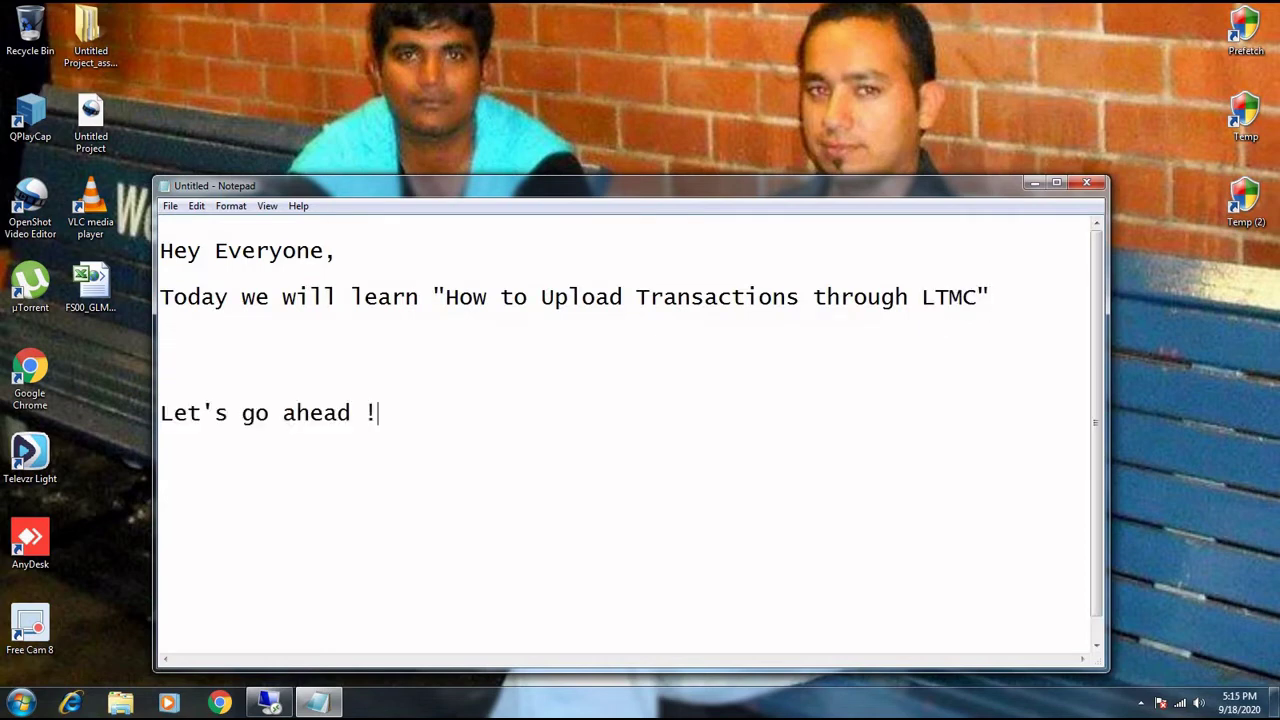
{"action": "key", "text": "shift+Home"}
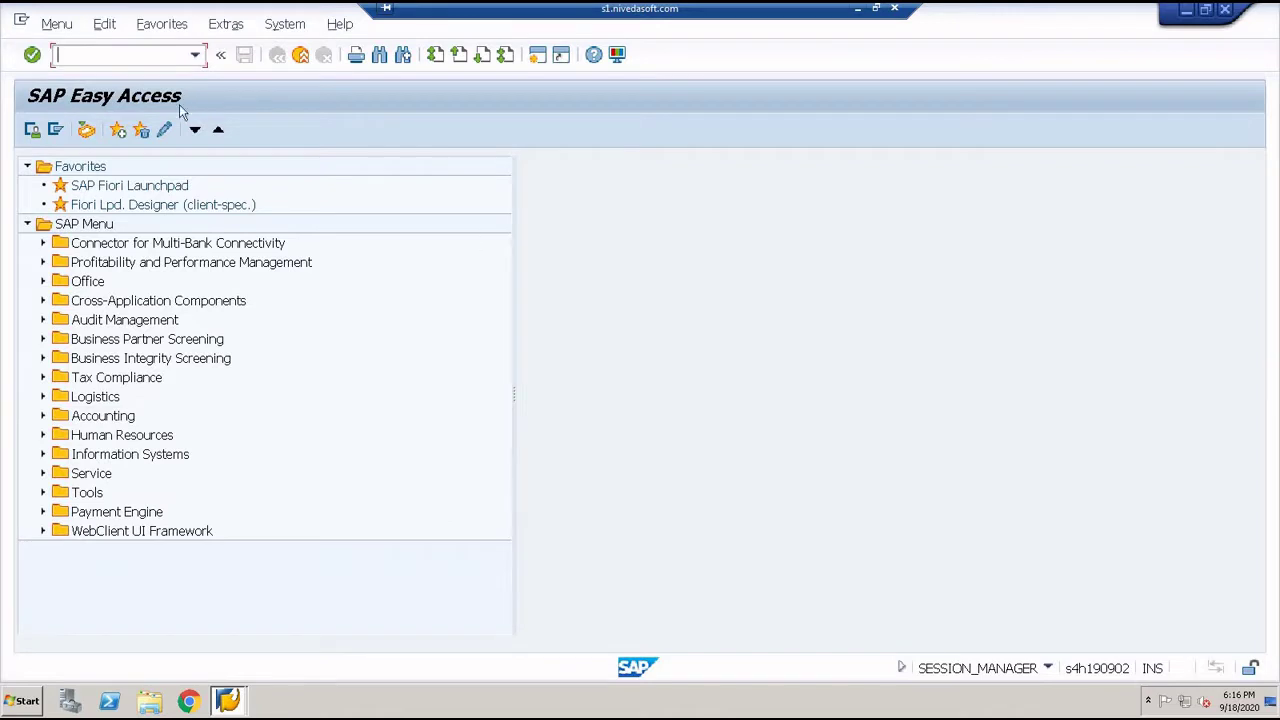
Step: In SAP, open transaction LSMW and enter UPLOAD_TRANS as the project, subproject and object
{"action": "type", "text": "LSMW"}
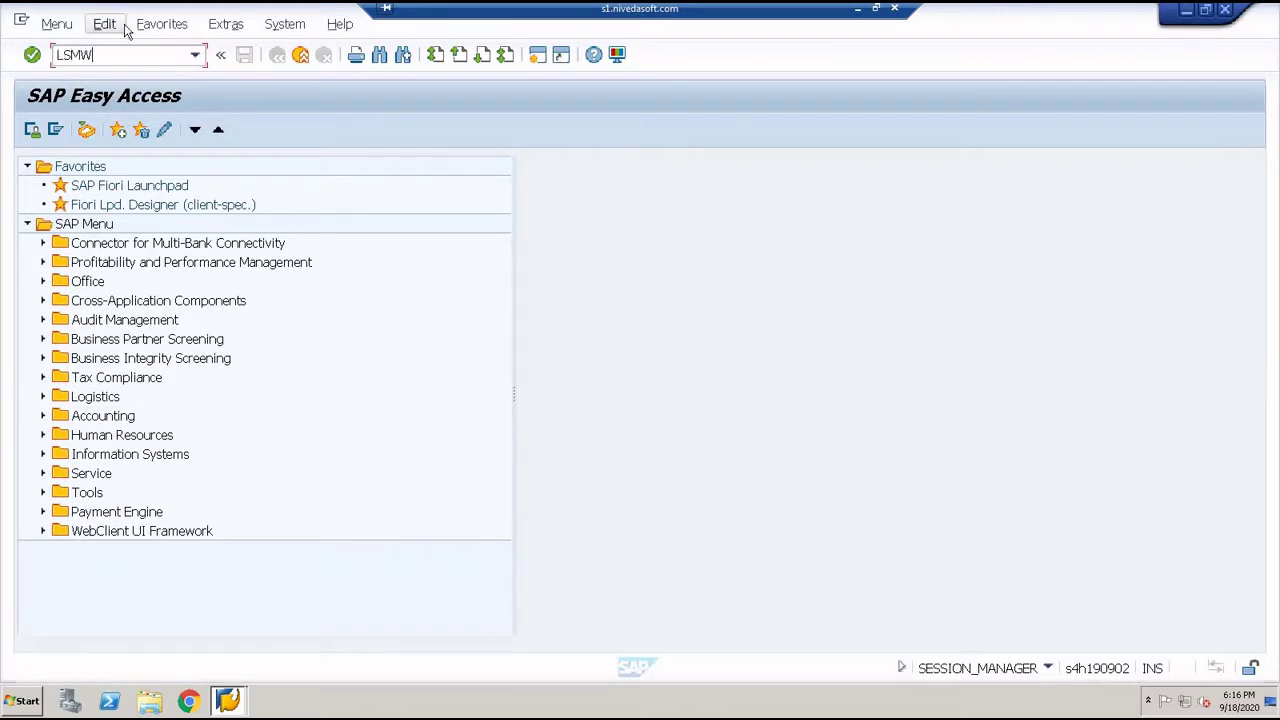
{"action": "key", "text": "Return"}
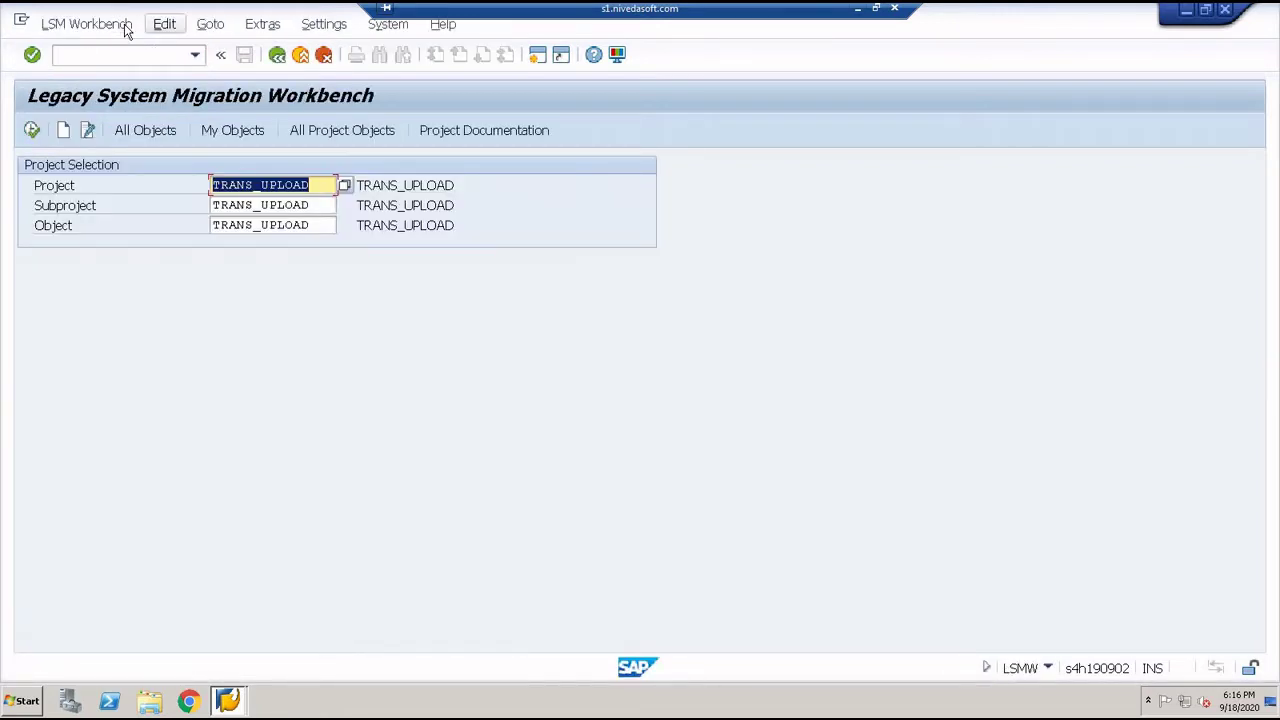
{"action": "type", "text": "UPLOAD"}
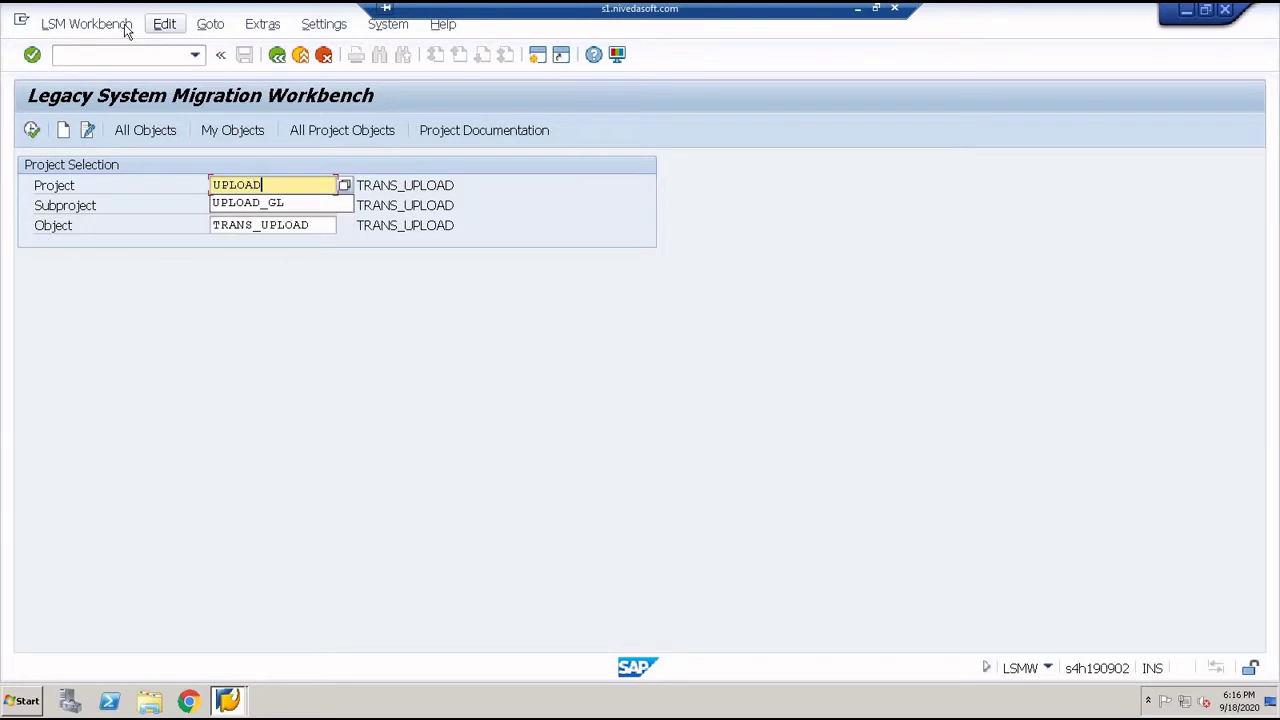
{"action": "type", "text": "_TRANS"}
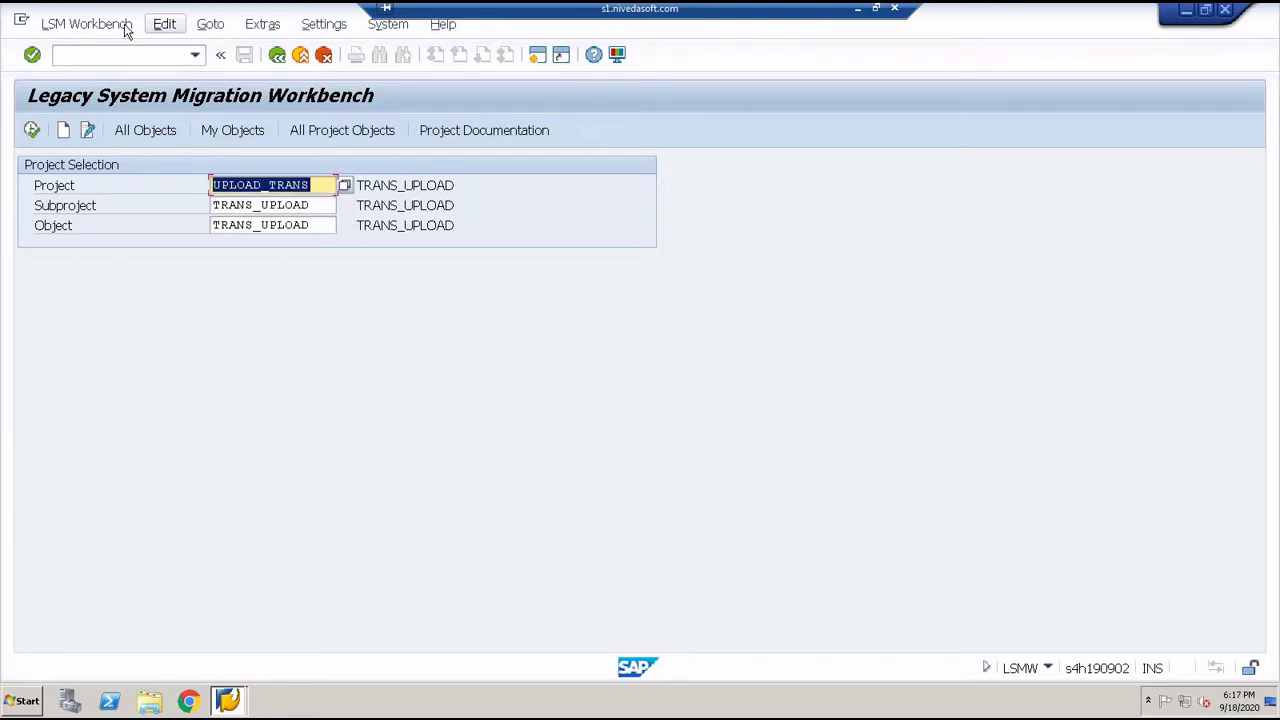
{"action": "key", "text": "Tab"}
{"action": "type", "text": "UPLOAD_TRANS"}
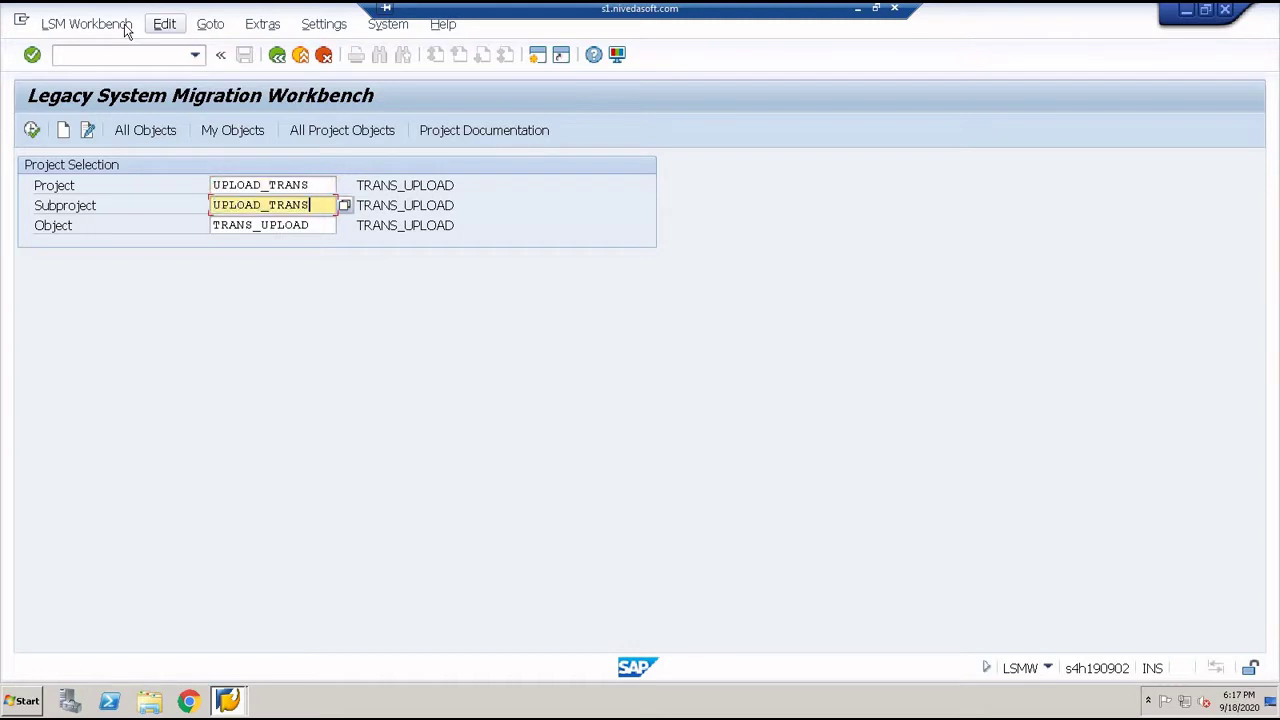
{"action": "key", "text": "Tab"}
{"action": "type", "text": "UPLOAD_TRANS"}
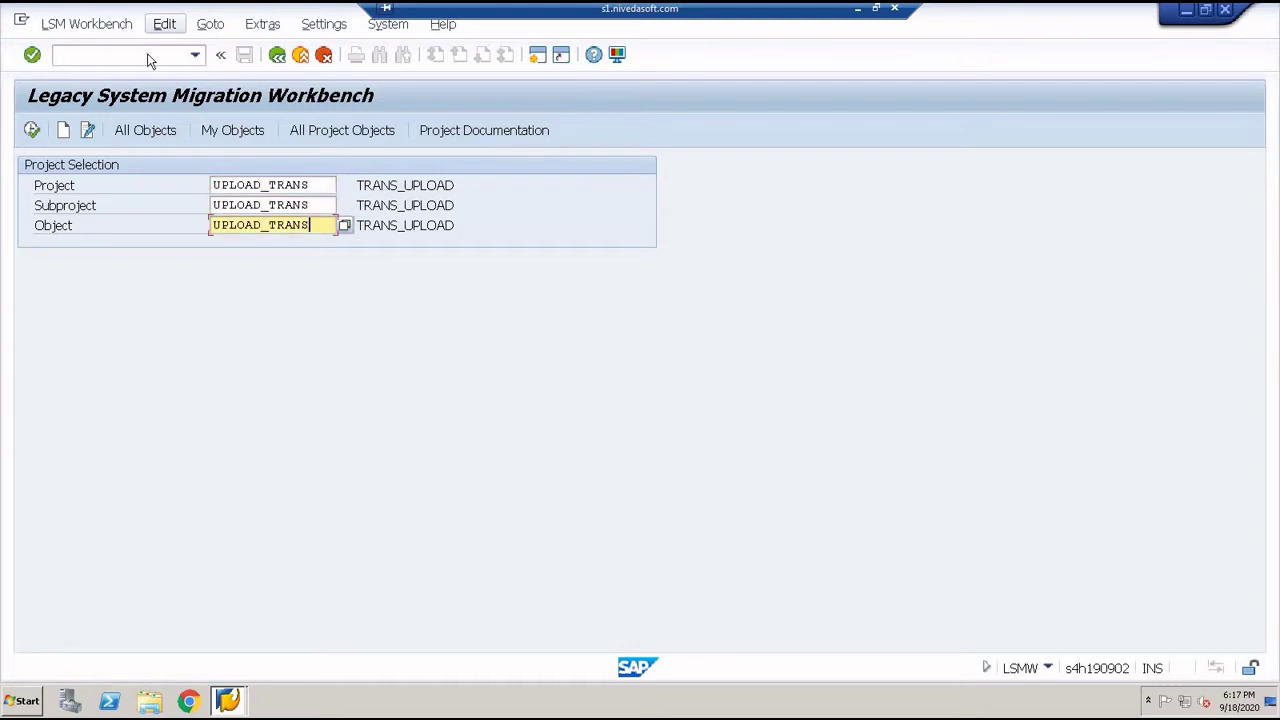
{"action": "key", "text": "Return"}
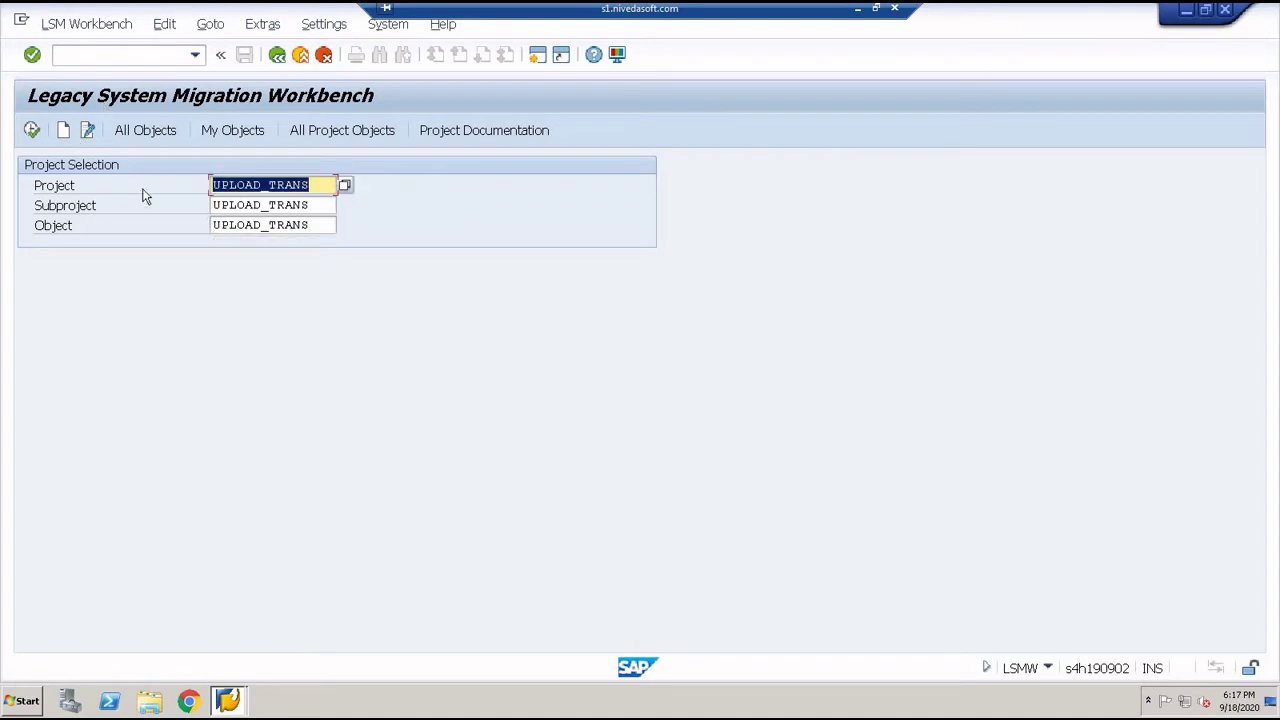
Step: Create the new project, subproject and object, giving each the description UPLOAD_TRANS
{"action": "left_click", "coordinate": [65, 129]}
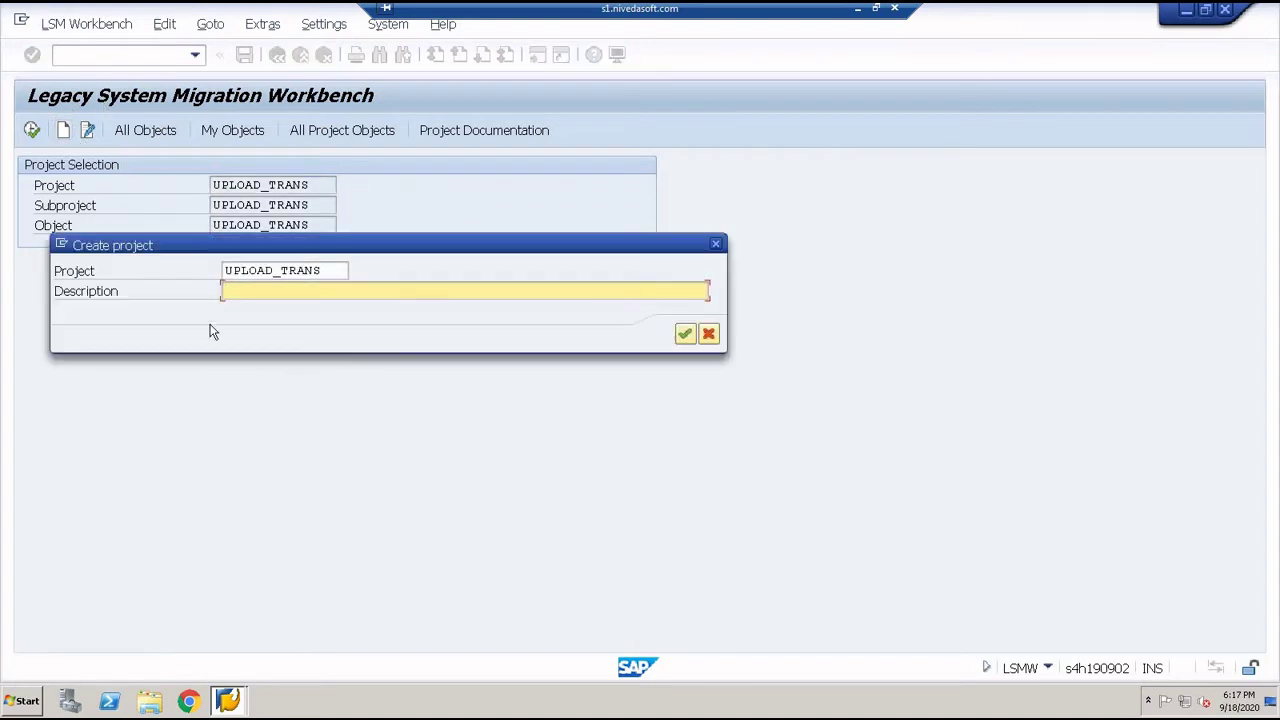
{"action": "type", "text": "UPLOAD_TRANS"}
{"action": "key", "text": "Return"}
{"action": "type", "text": "UPLOAD_TRANS"}
{"action": "key", "text": "Return"}
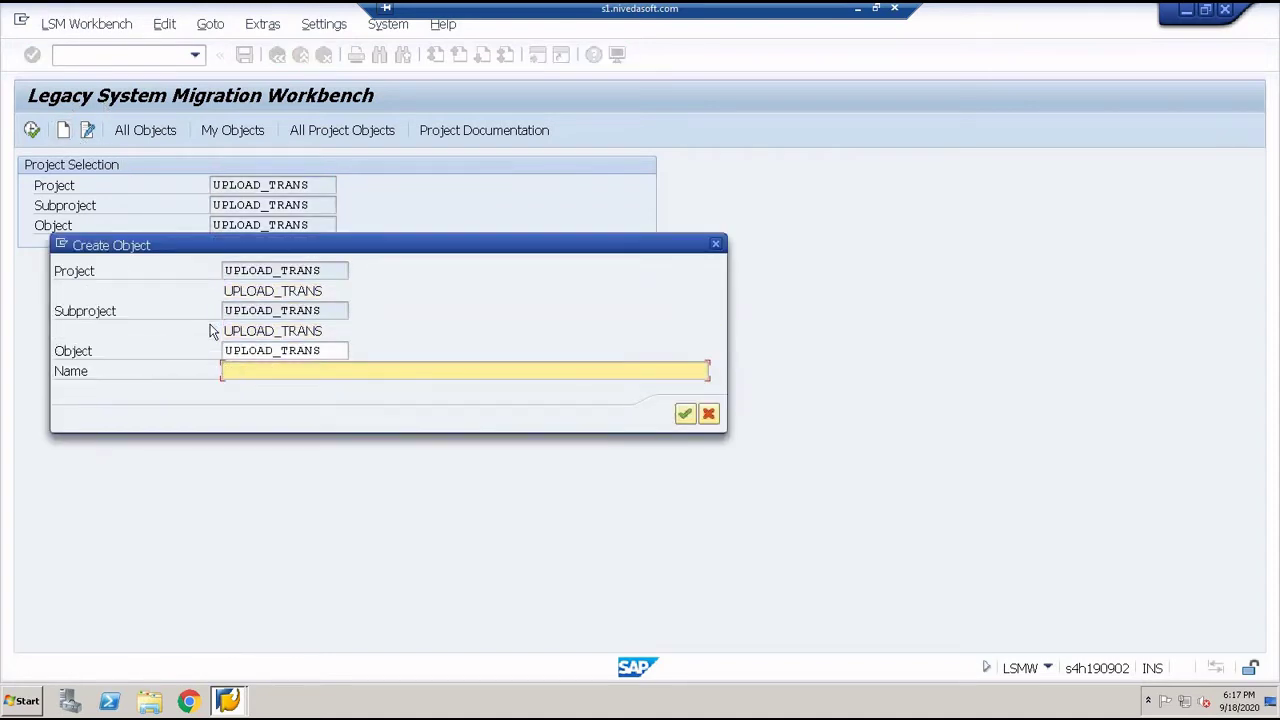
{"action": "type", "text": "UPLOAD_TRANS"}
{"action": "key", "text": "Return"}
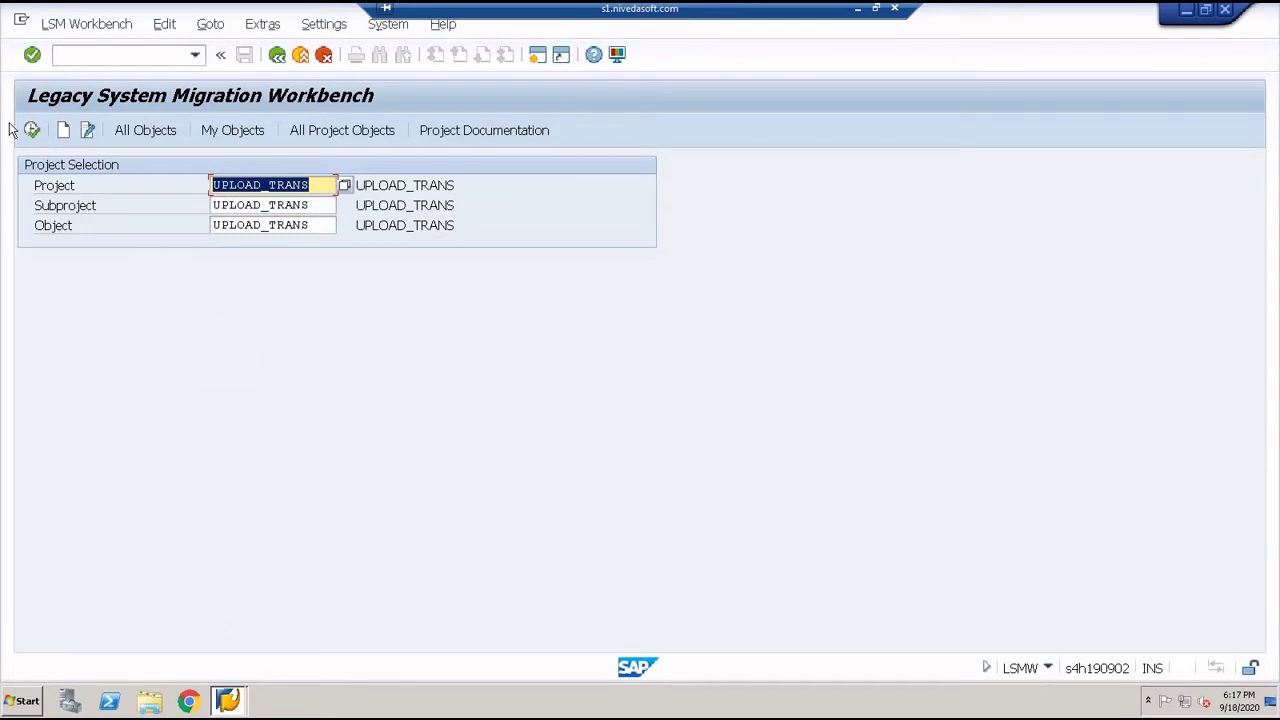
Step: Edit the object attributes of UPLOAD_TRANS to use Batch Input Recording, with UPLOAD_TRANS as the recording
{"action": "left_click", "coordinate": [31, 131]}
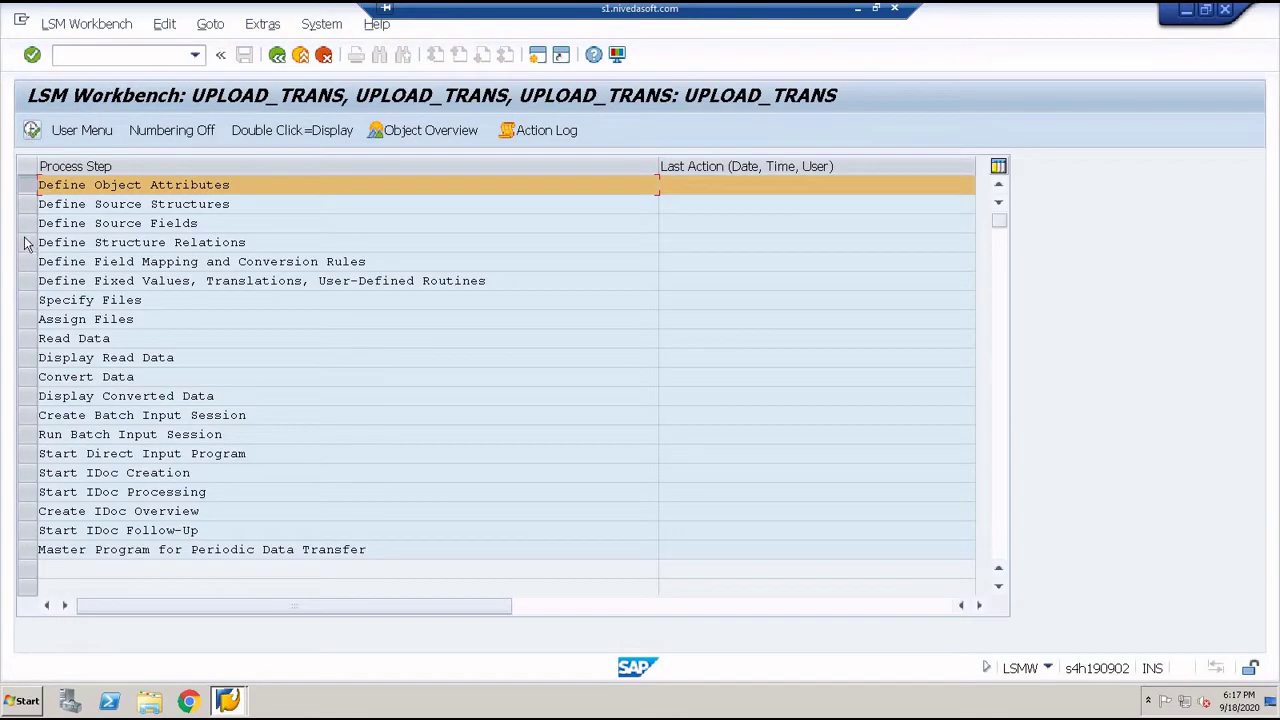
{"action": "left_click", "coordinate": [31, 131]}
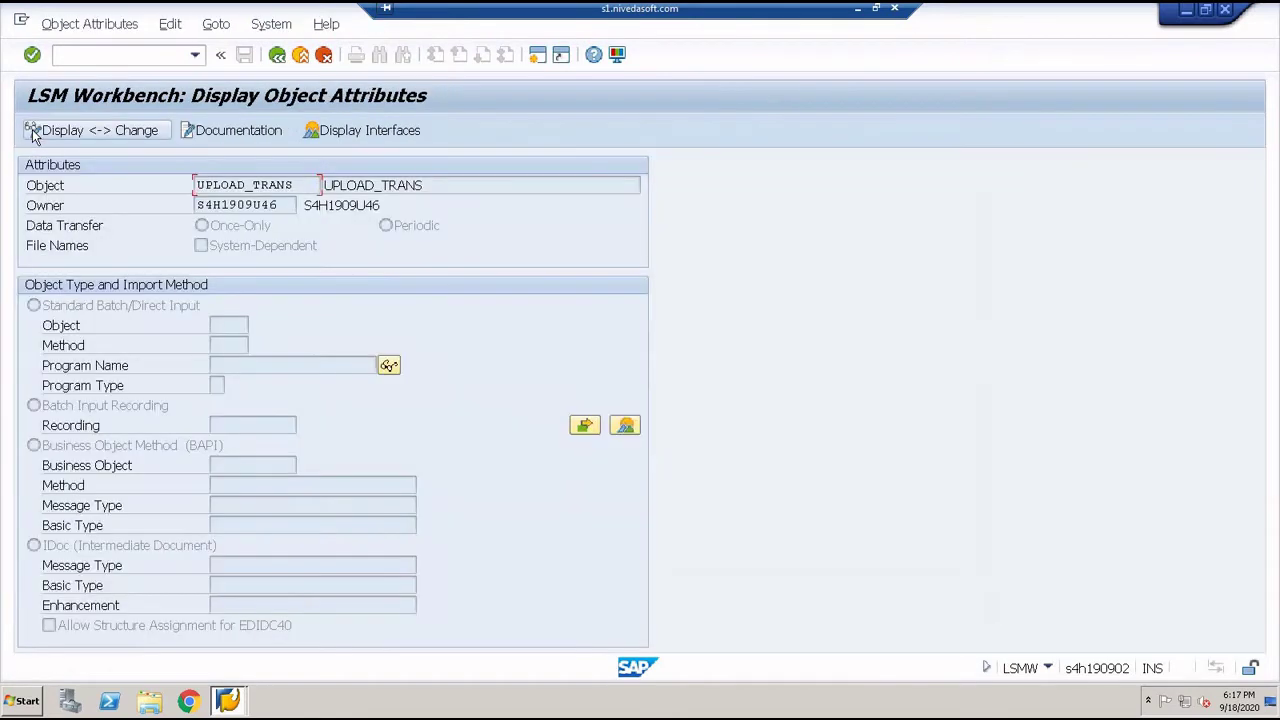
{"action": "left_click", "coordinate": [95, 131]}
{"action": "left_click", "coordinate": [48, 408]}
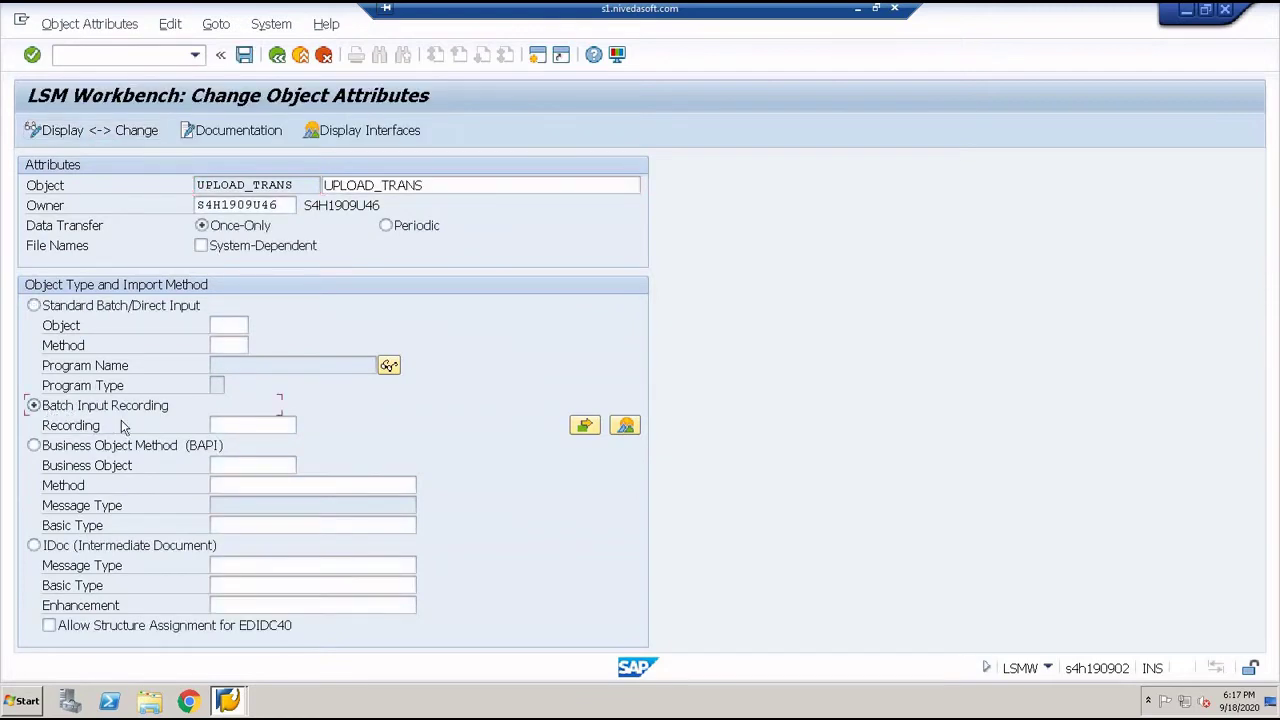
{"action": "left_click", "coordinate": [224, 425]}
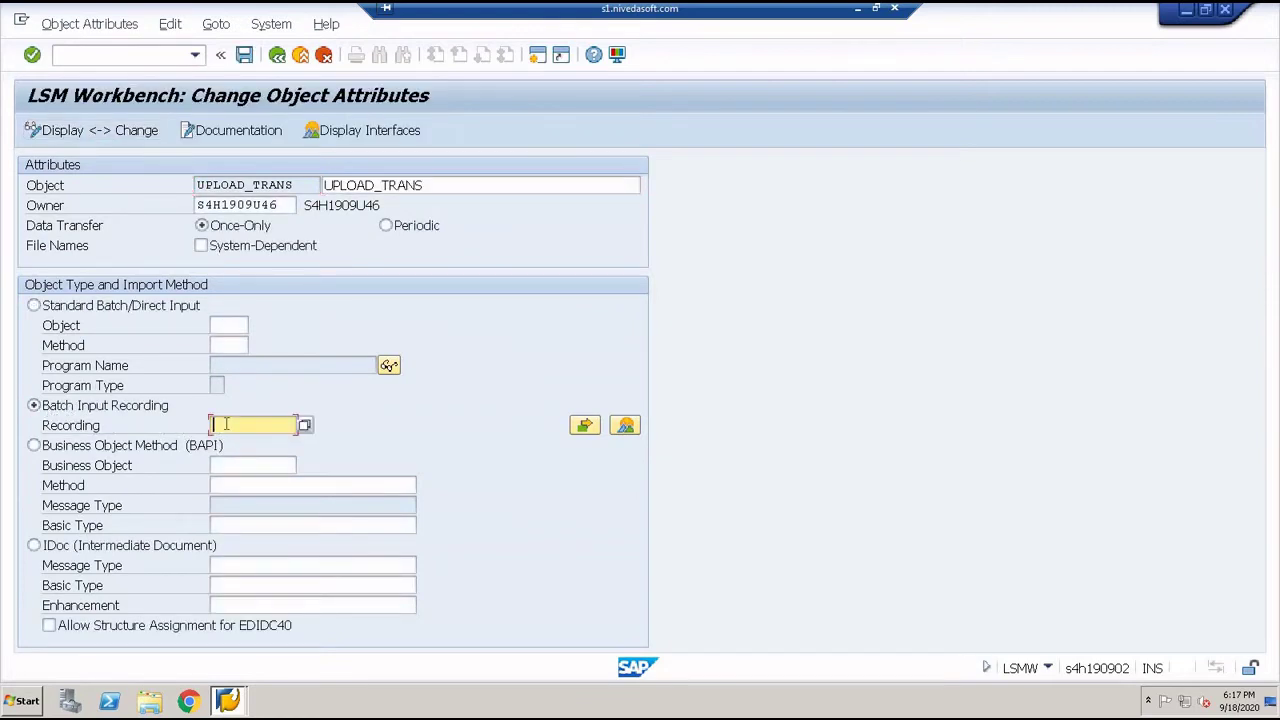
{"action": "type", "text": "UPLOAD_TRANS"}
Step: Create a project recording named UPLOAD_TR with the description UPLOAD_TRANS for transaction code F-02
{"action": "left_click", "coordinate": [625, 426]}
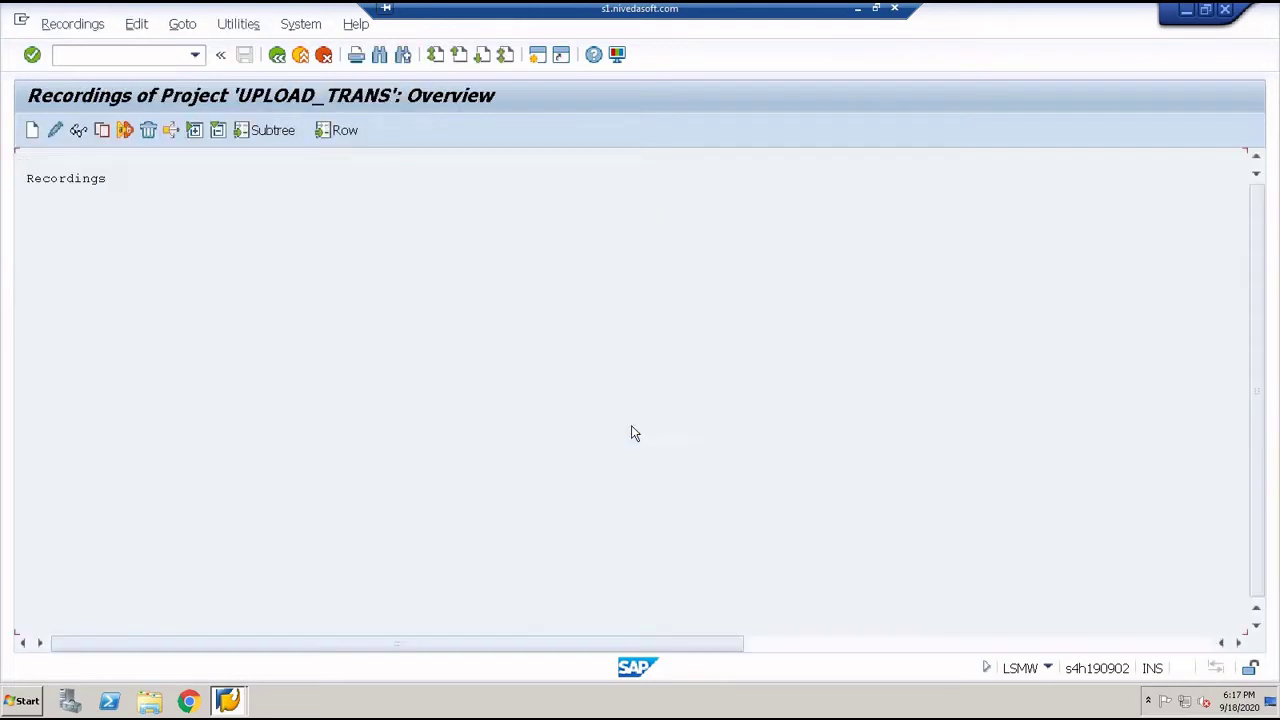
{"action": "left_click", "coordinate": [31, 130]}
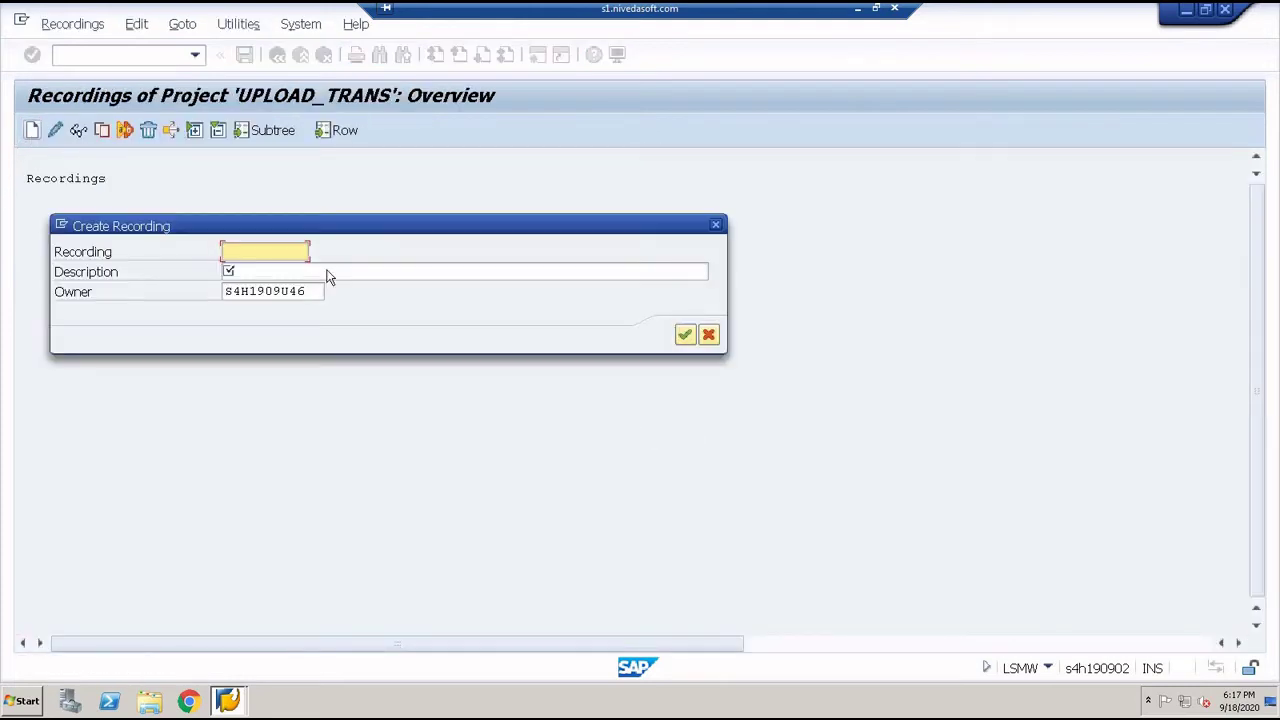
{"action": "left_click", "coordinate": [300, 252]}
{"action": "type", "text": "UPLOAD_TRANS"}
{"action": "key", "text": "Tab"}
{"action": "type", "text": "UPLOAD_TRANS"}
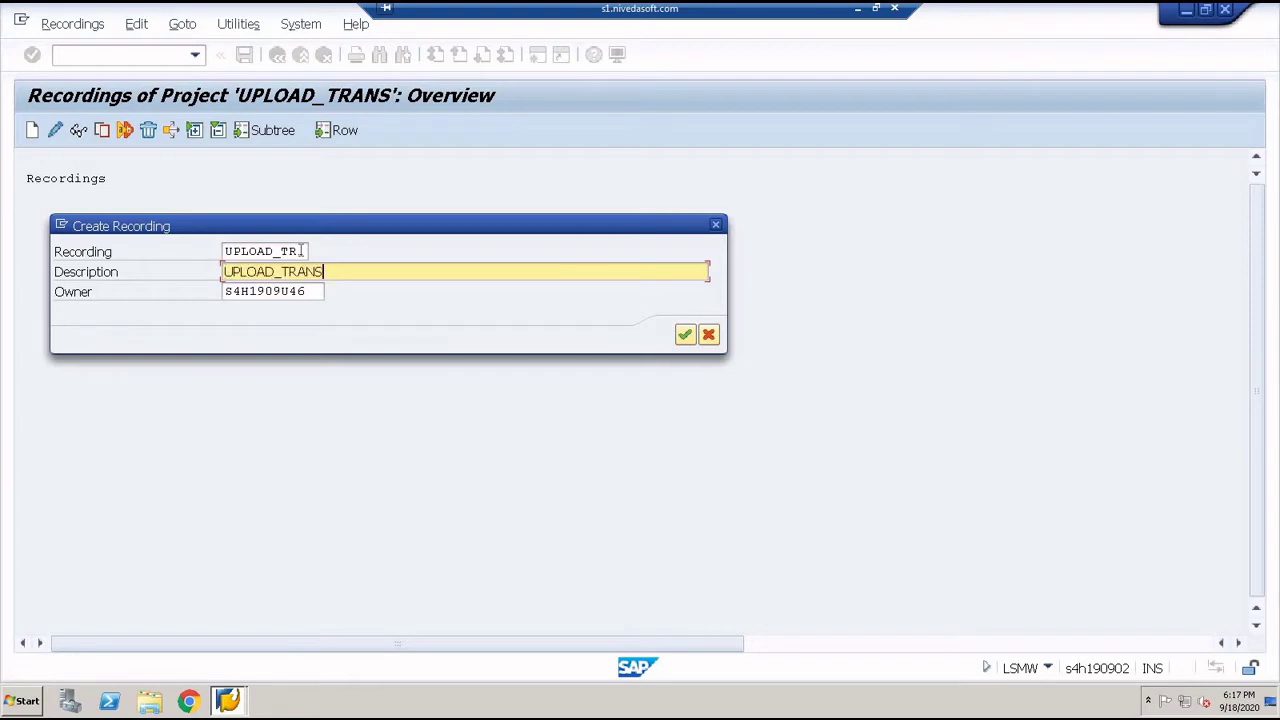
{"action": "key", "text": "Return"}
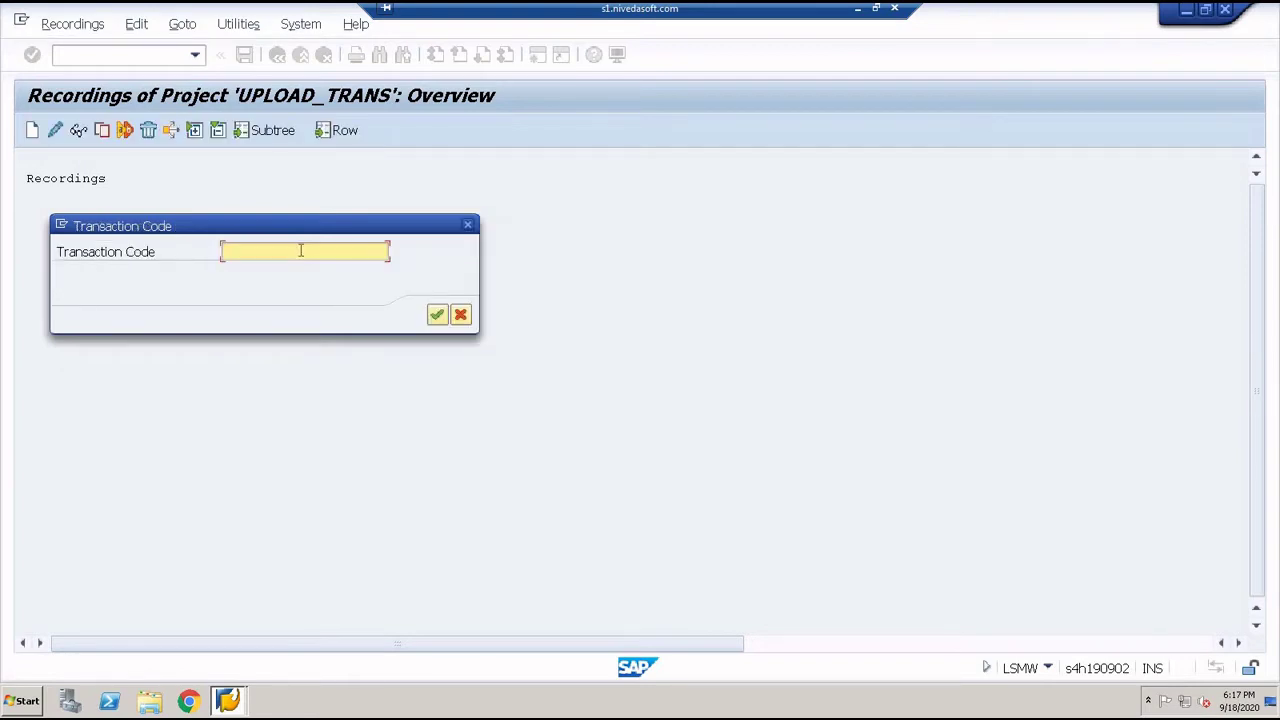
{"action": "type", "text": "F-"}
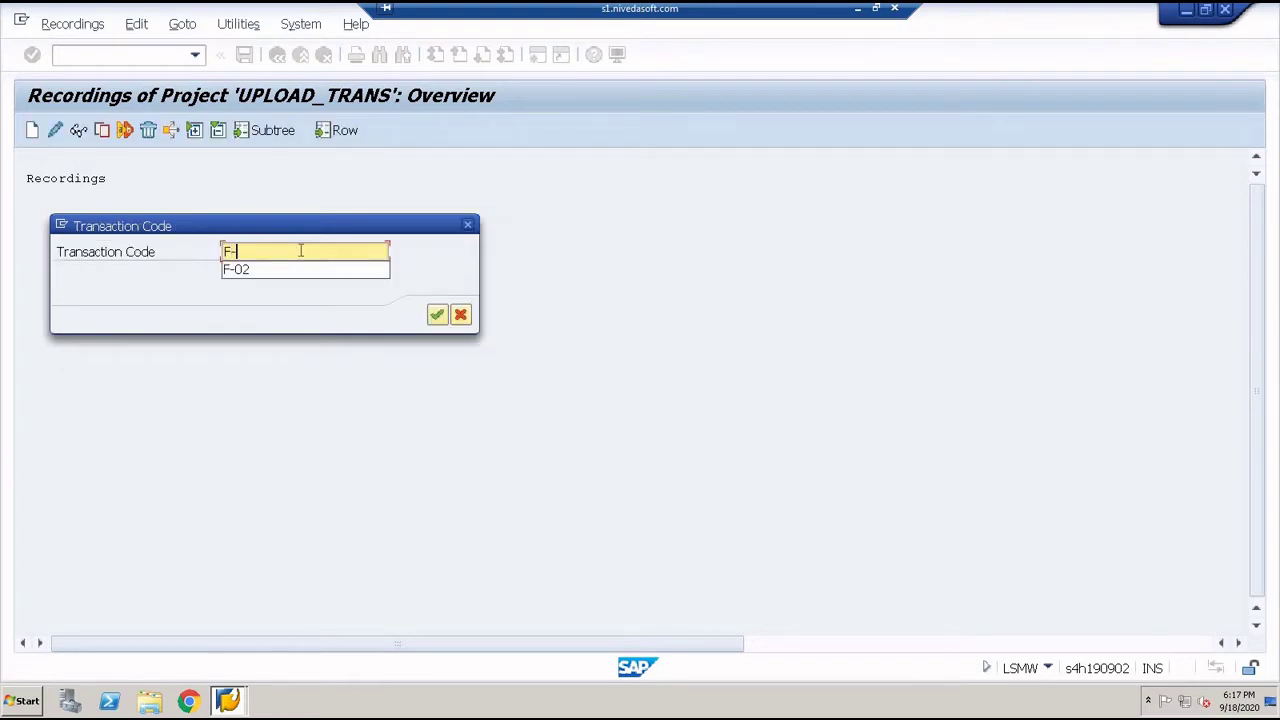
{"action": "type", "text": "02"}
{"action": "key", "text": "Return"}
Step: In the G/L posting header, enter document date 18092020 and company code REL1
{"action": "type", "text": "1"}
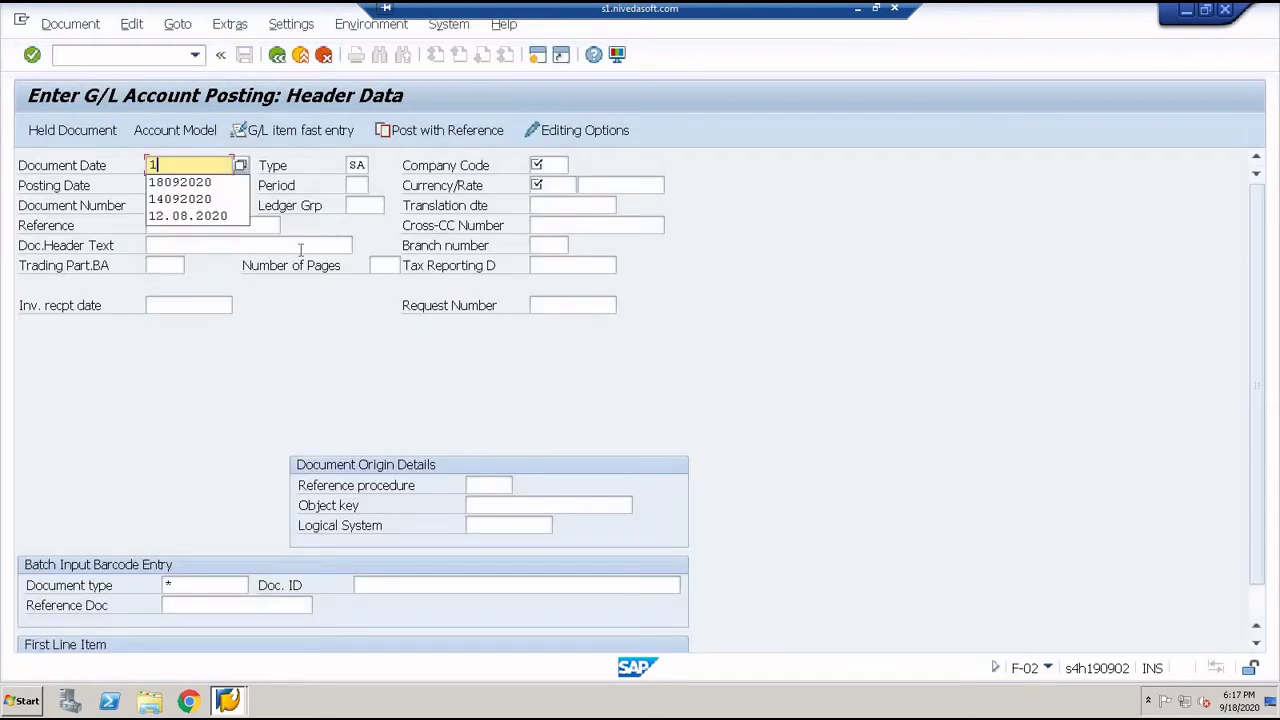
{"action": "type", "text": "809202"}
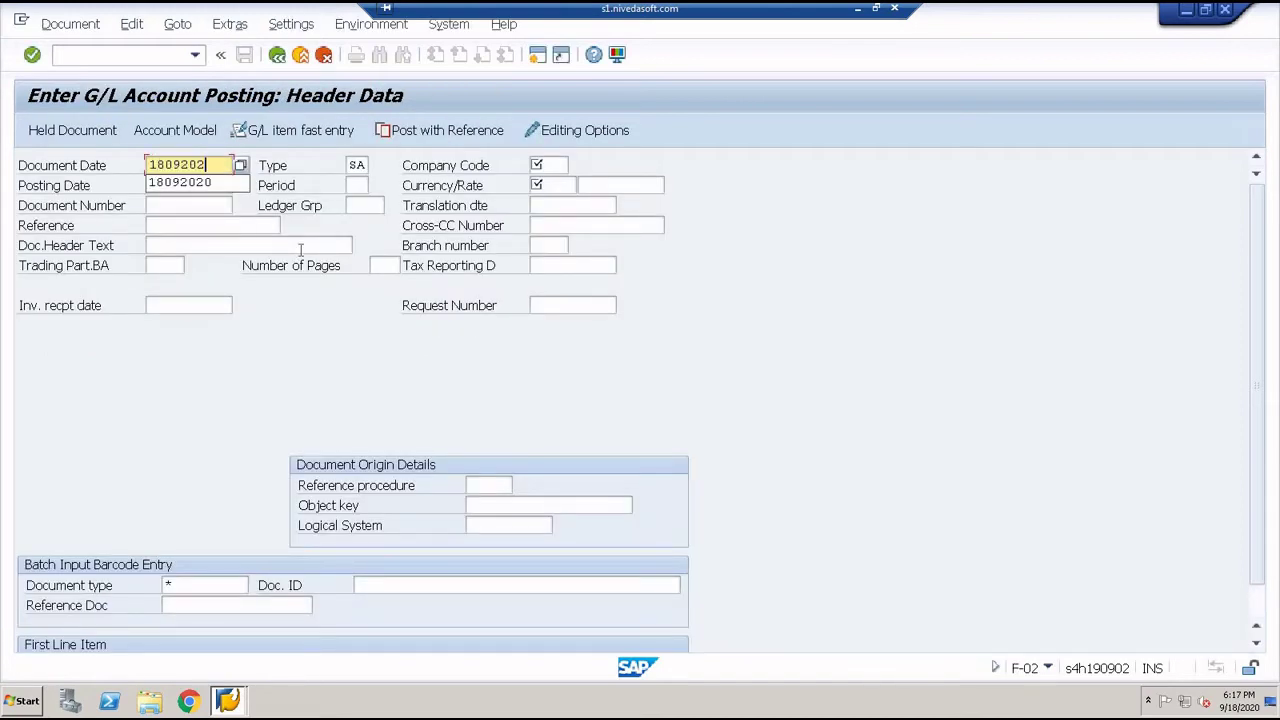
{"action": "type", "text": "0"}
{"action": "key", "text": "Tab"}
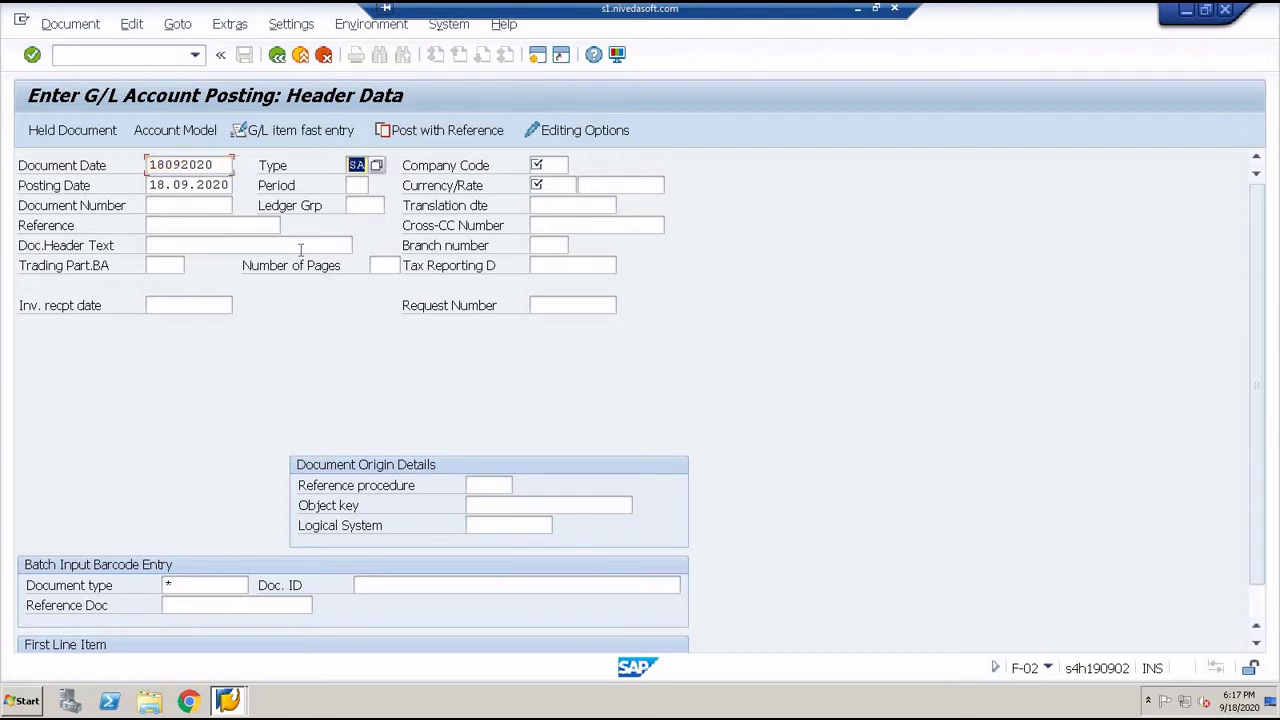
{"action": "key", "text": "Tab"}
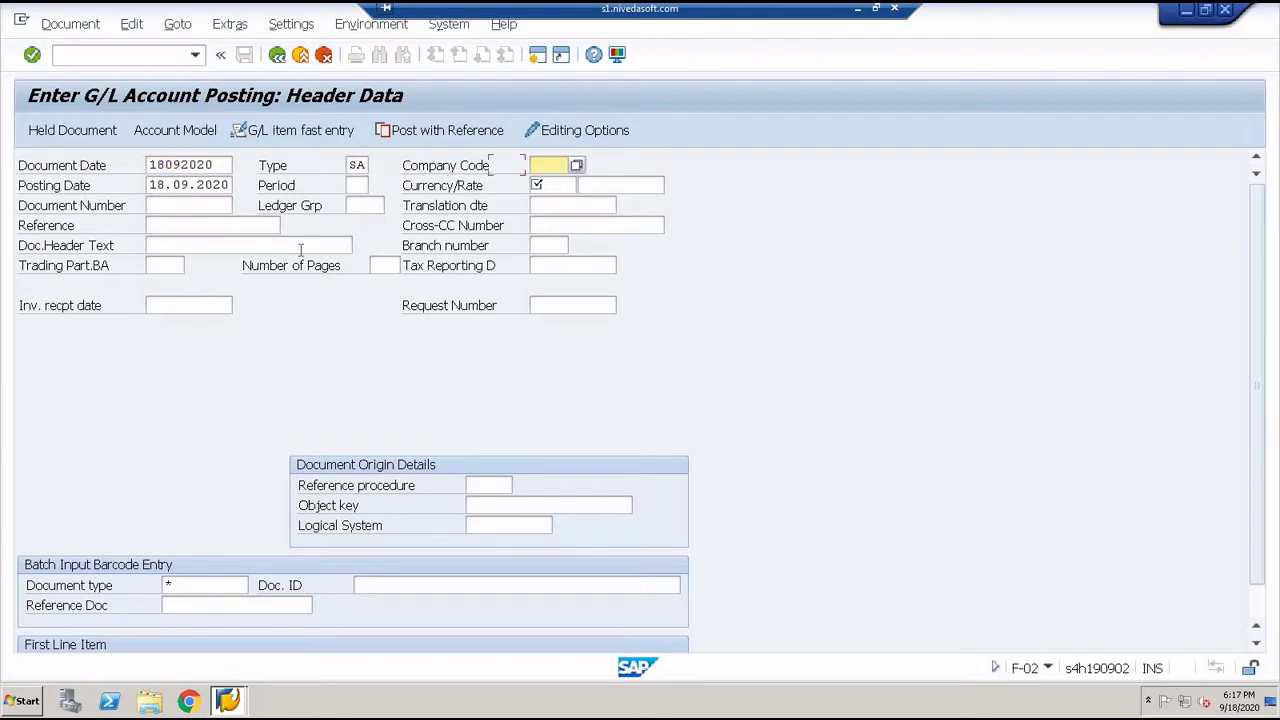
{"action": "type", "text": "REL1"}
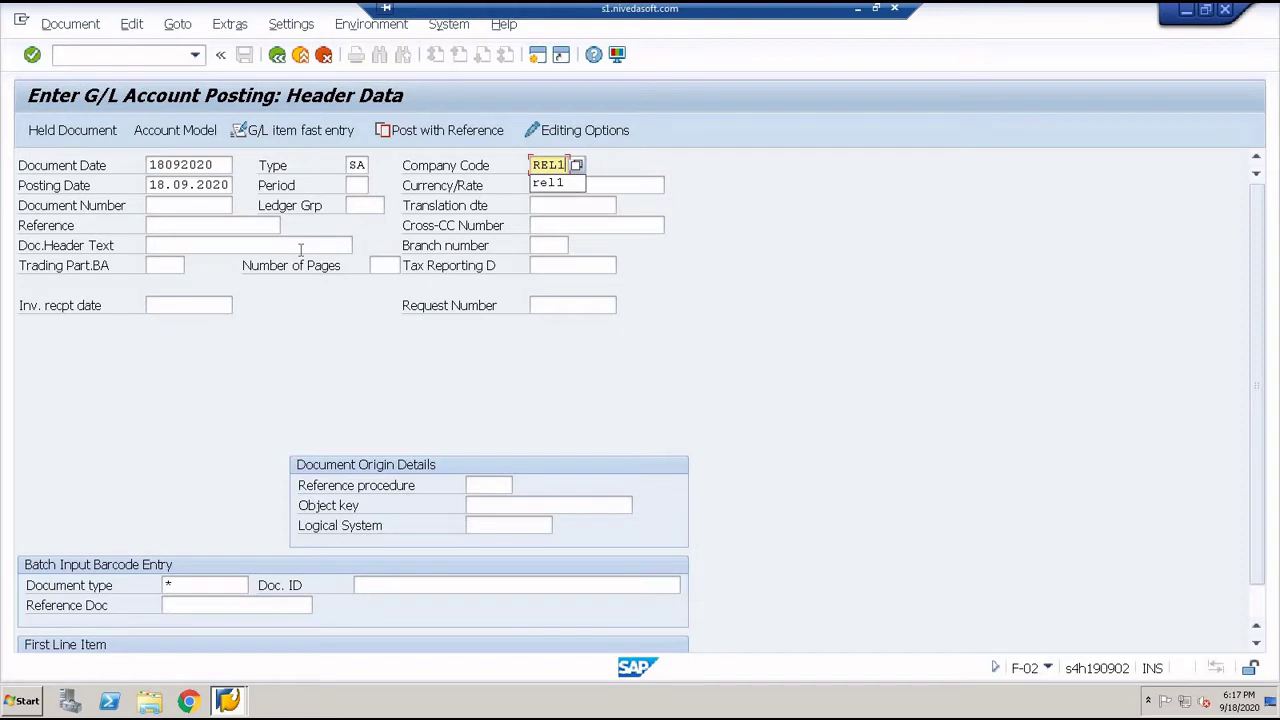
{"action": "key", "text": "Return"}
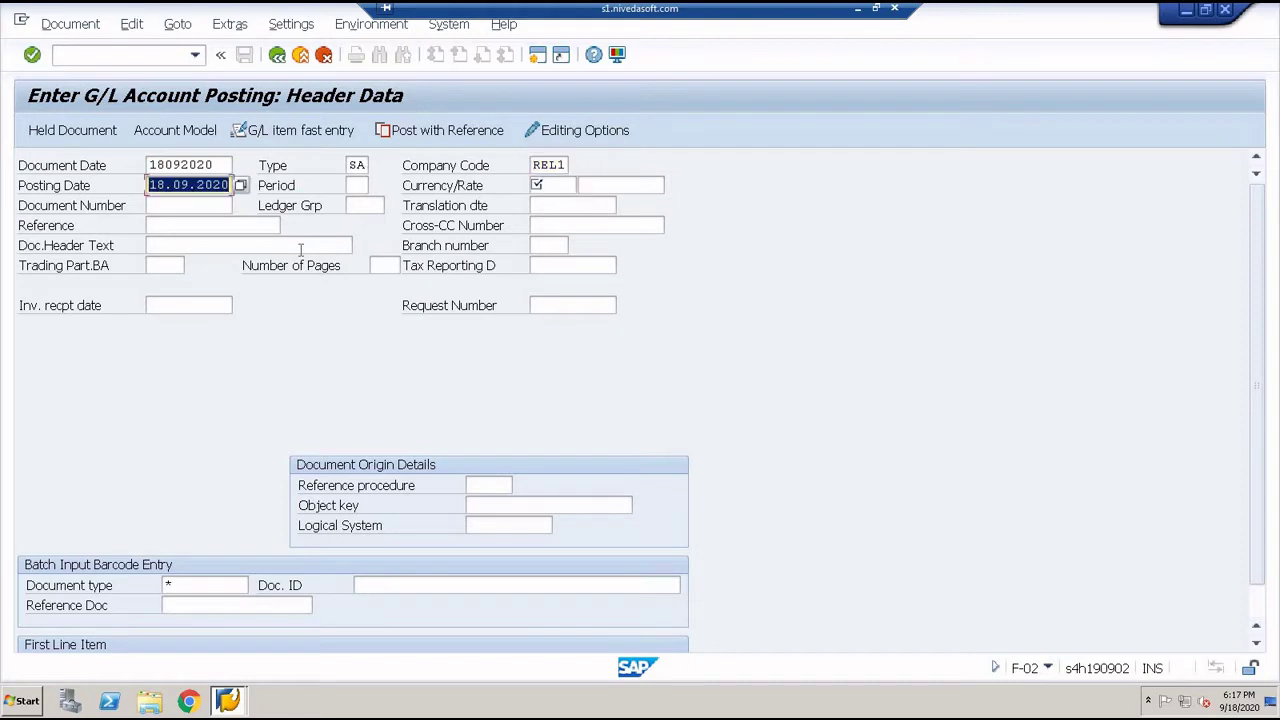
Step: Enter posting date 18.09.2020 and currency INR in the G/L posting header and submit it
{"action": "type", "text": "18.09"}
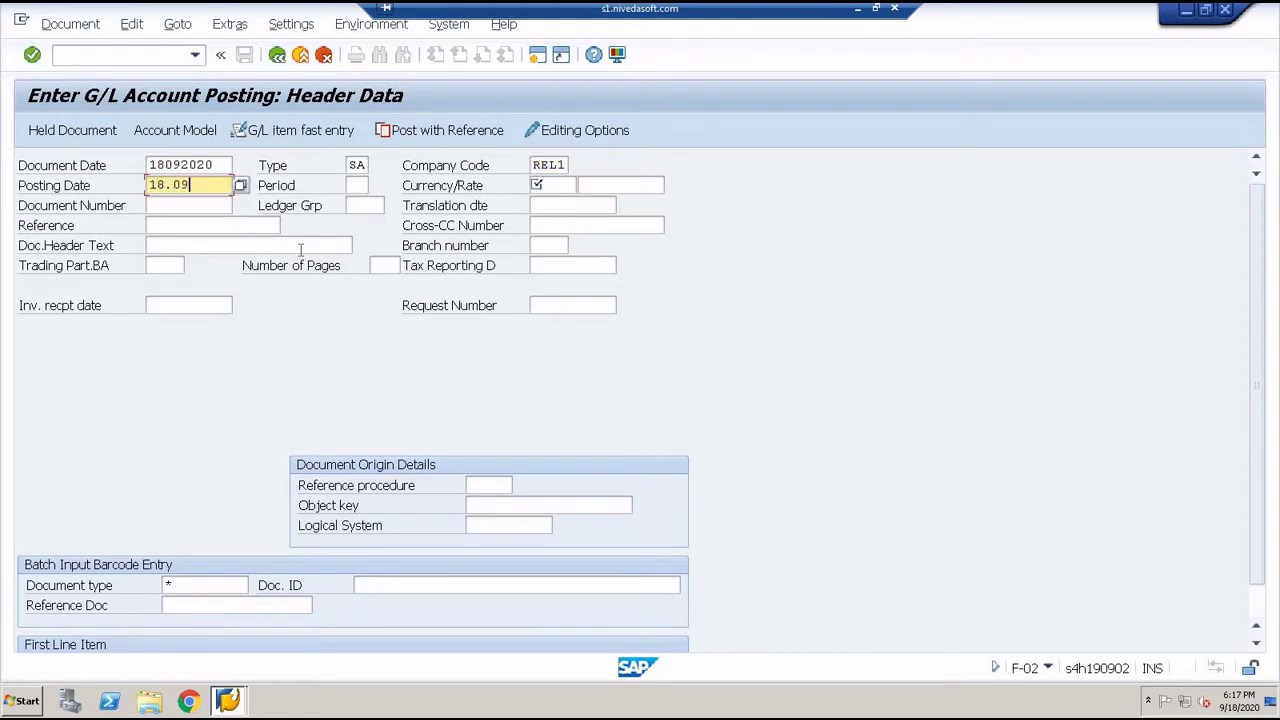
{"action": "type", "text": ".2020"}
{"action": "key", "text": "Tab"}
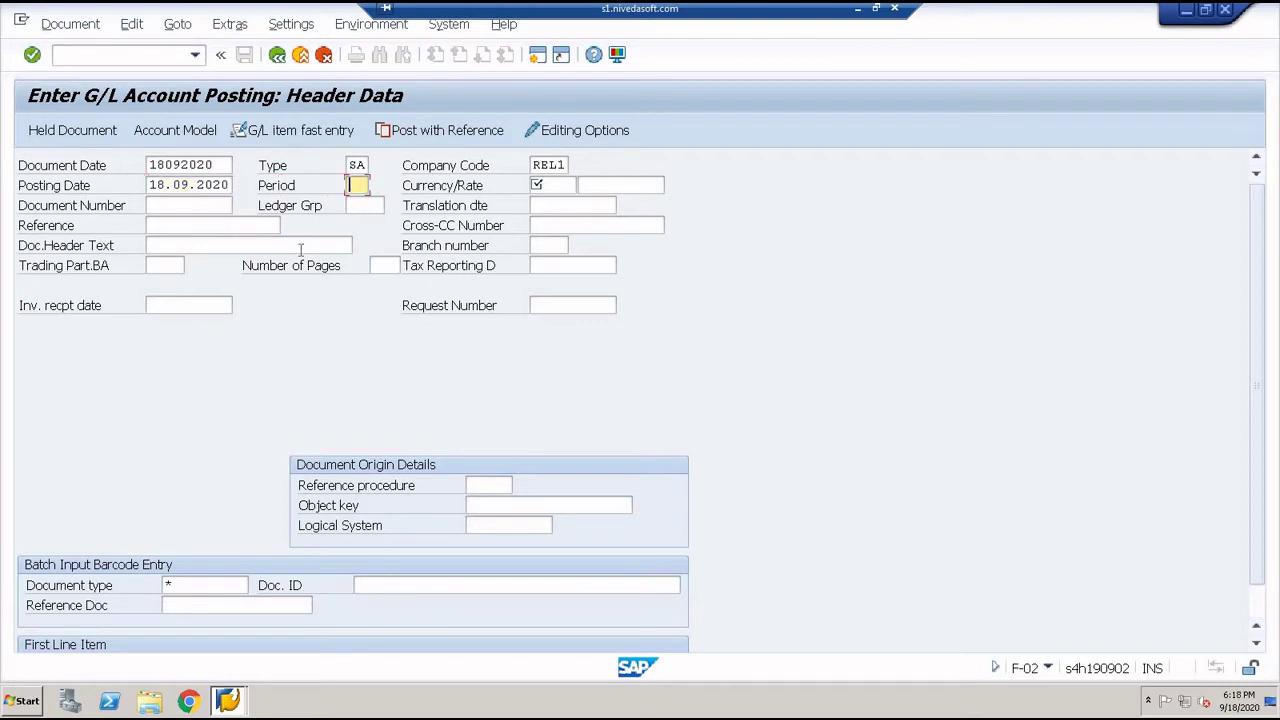
{"action": "key", "text": "Tab"}
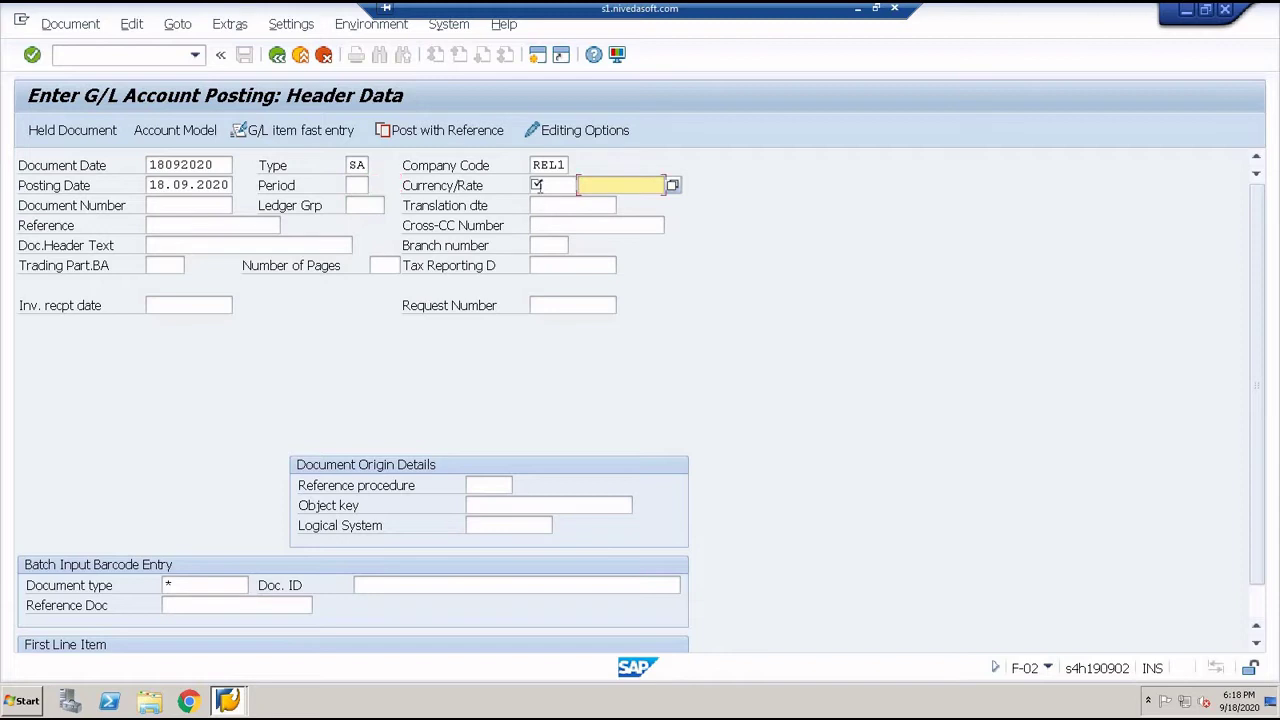
{"action": "left_click", "coordinate": [540, 187]}
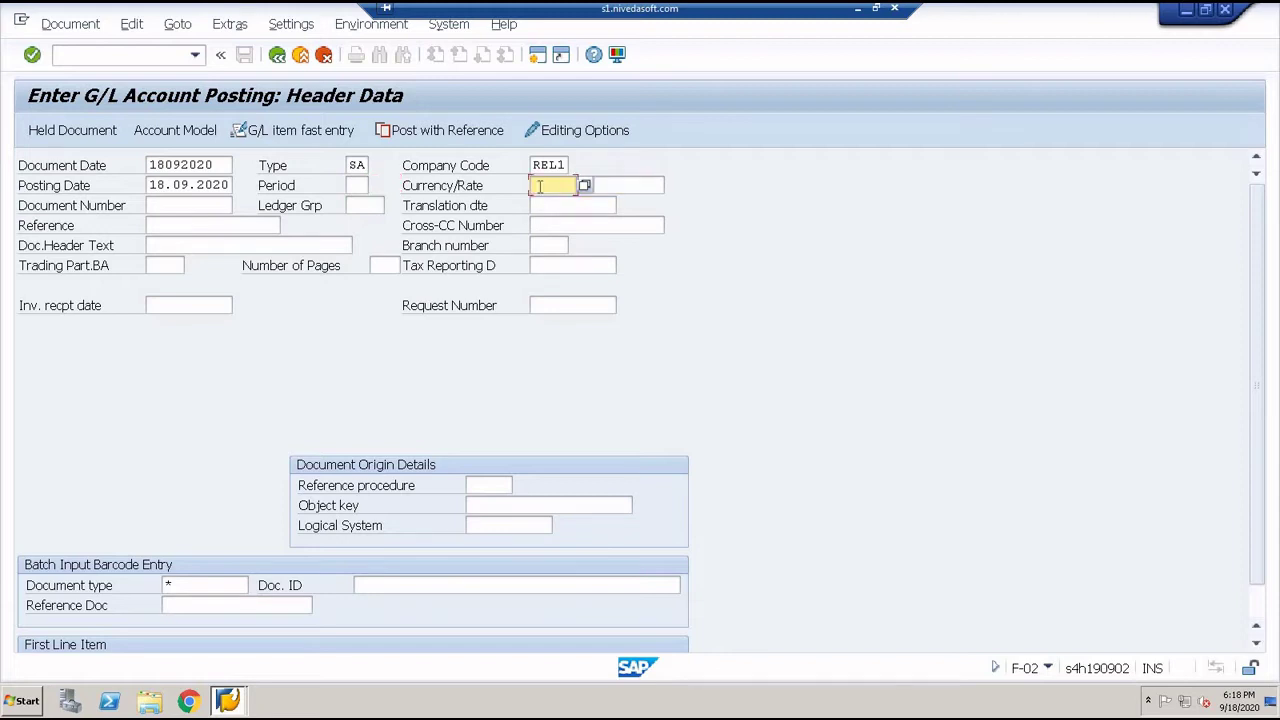
{"action": "type", "text": "INR"}
{"action": "key", "text": "Return"}
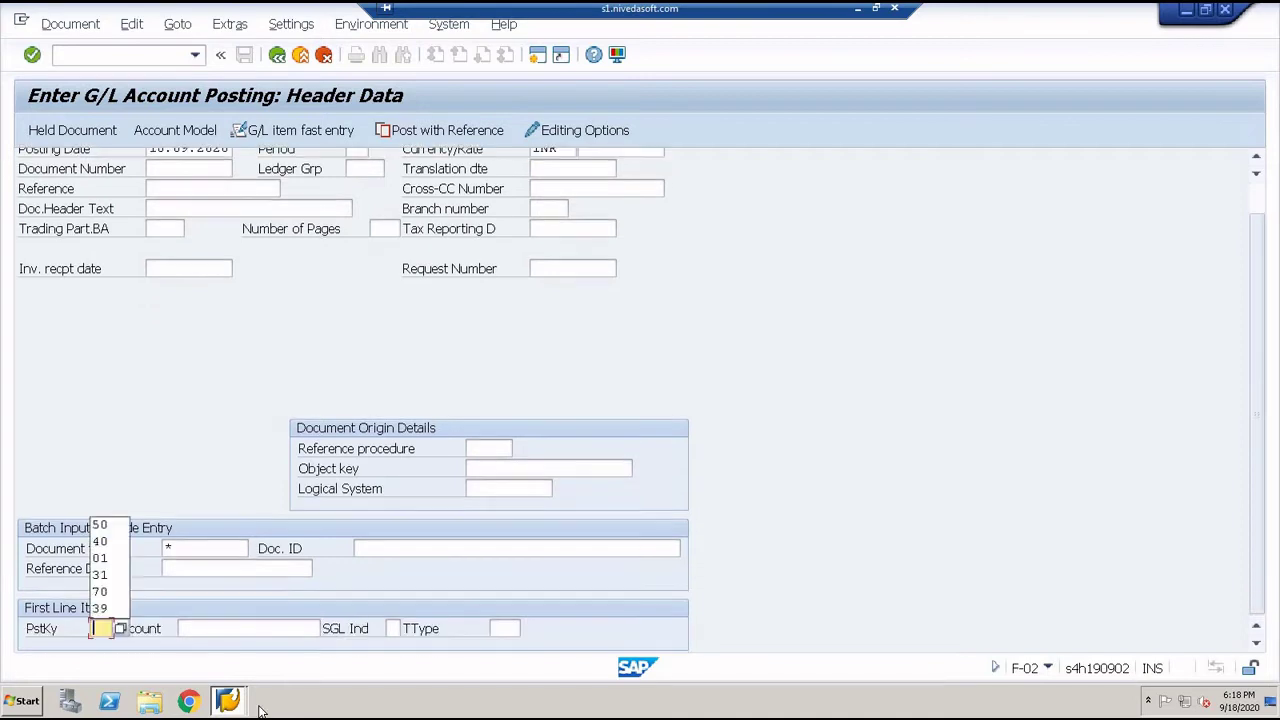
Step: Enter the first line item with posting key 40 and G/L account 400000, and submit the header
{"action": "type", "text": "40"}
{"action": "key", "text": "Tab"}
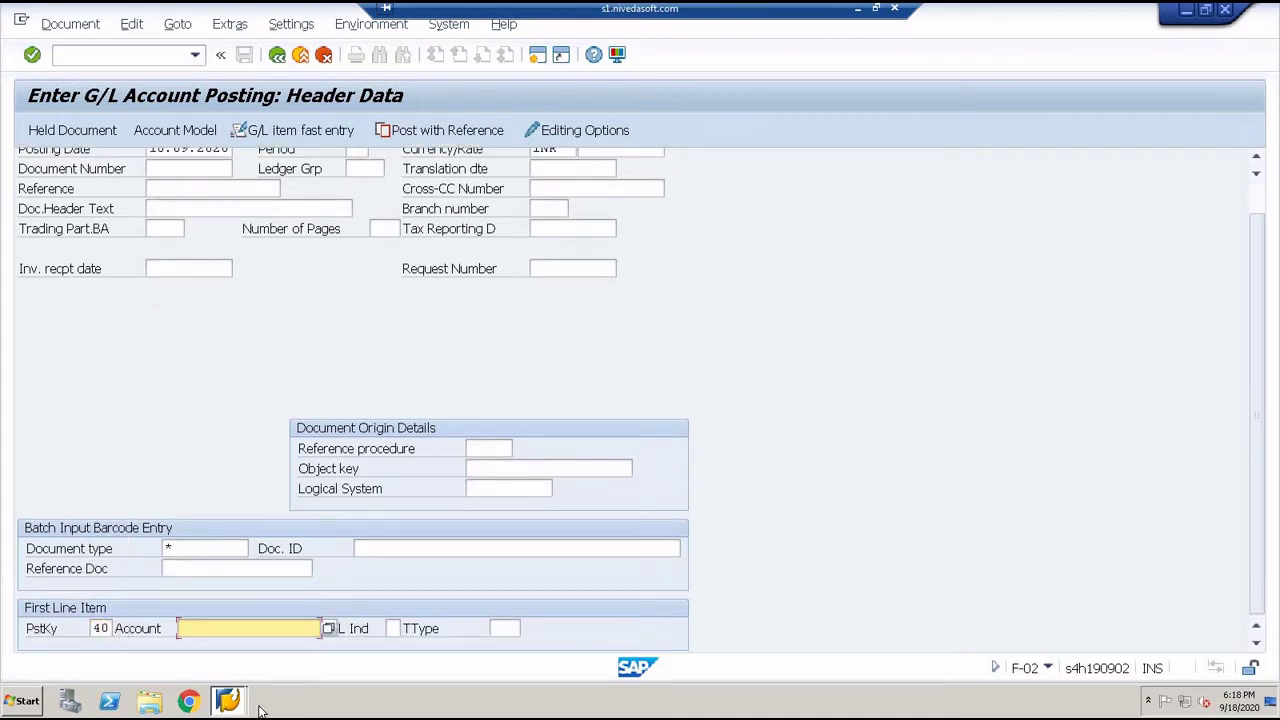
{"action": "type", "text": "4000"}
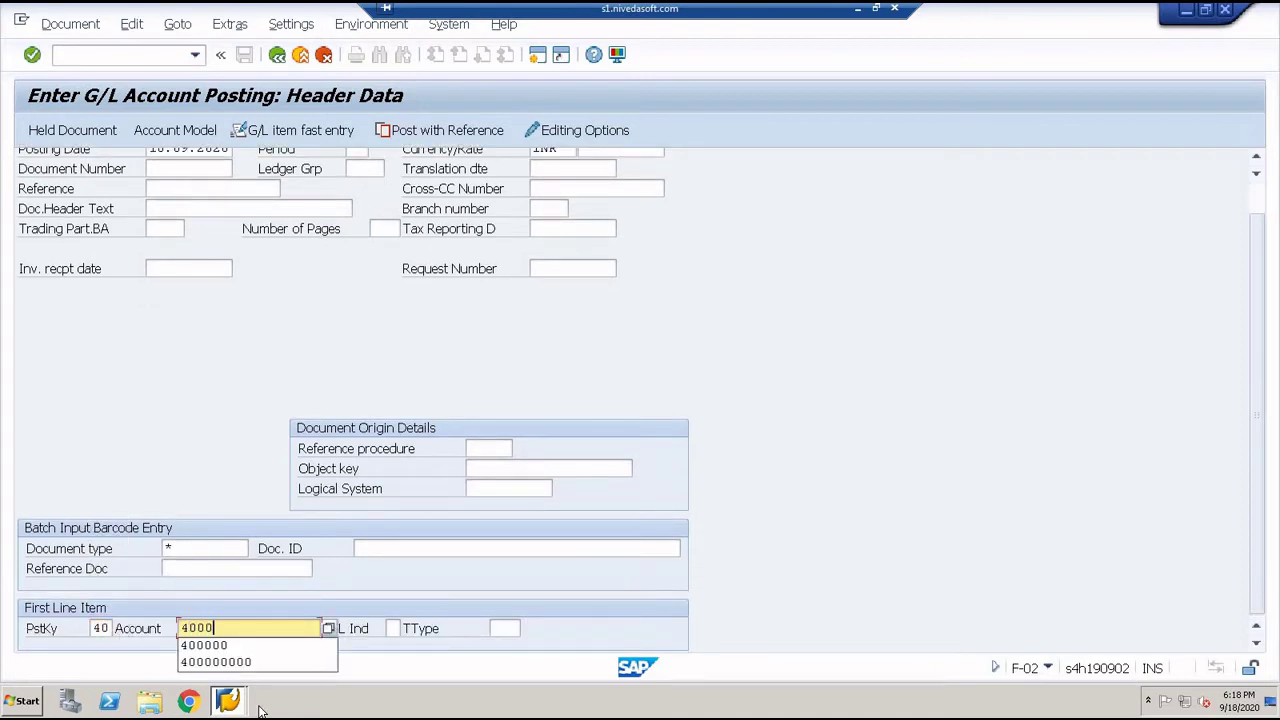
{"action": "type", "text": "00"}
{"action": "key", "text": "Return"}
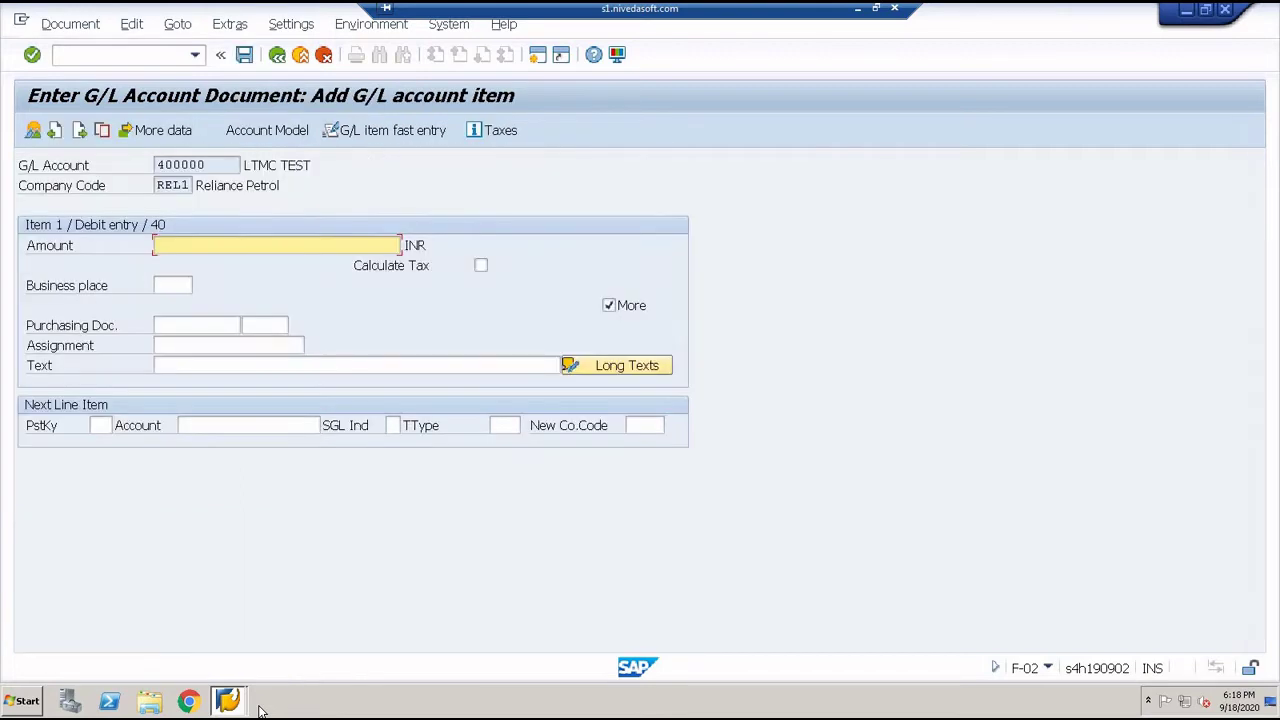
Step: Fill in the debit item with amount 1000 and the text TRANSACTION UPLOAD LSMW
{"action": "type", "text": "1"}
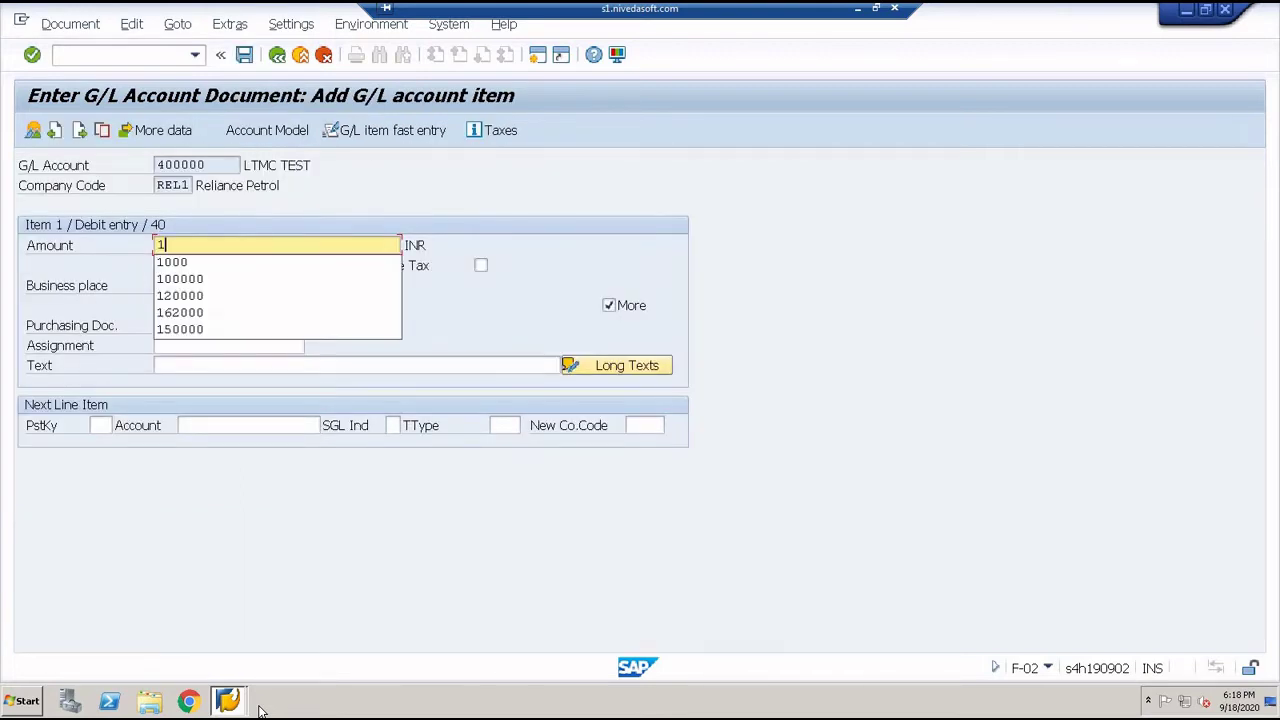
{"action": "type", "text": "000"}
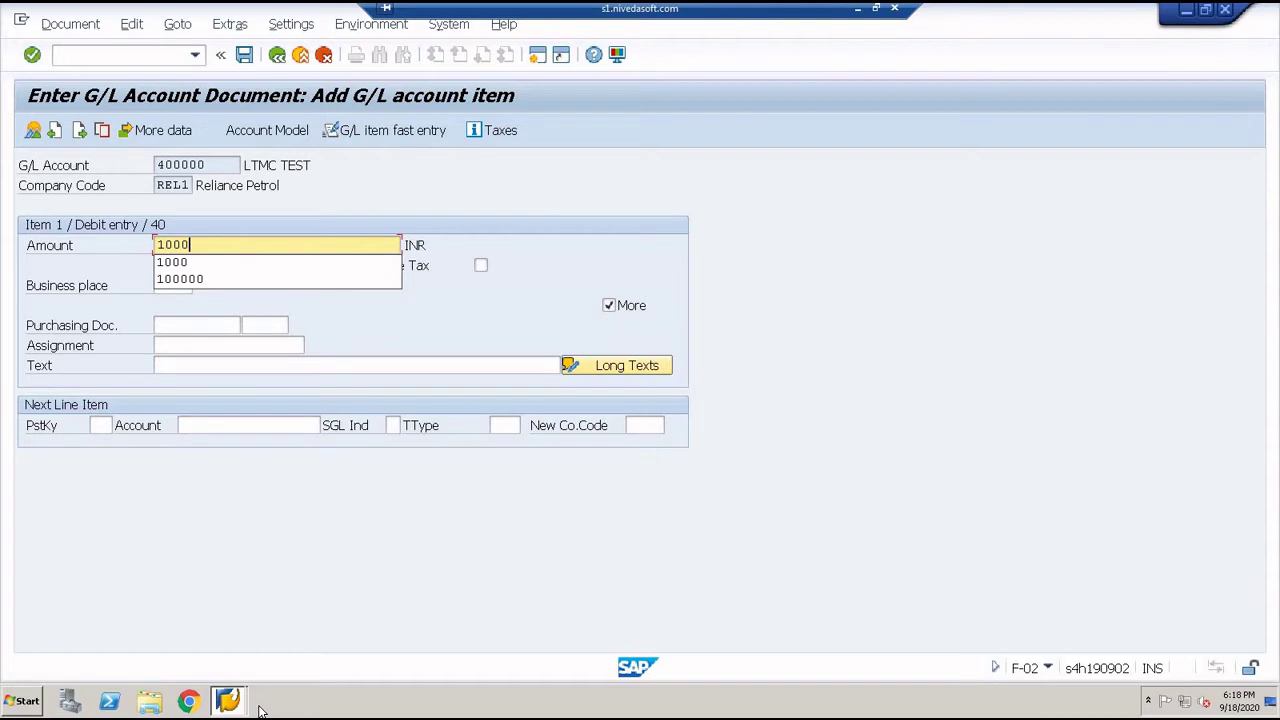
{"action": "key", "text": "Tab"}
{"action": "key", "text": "Tab"}
{"action": "key", "text": "Tab"}
{"action": "key", "text": "Tab"}
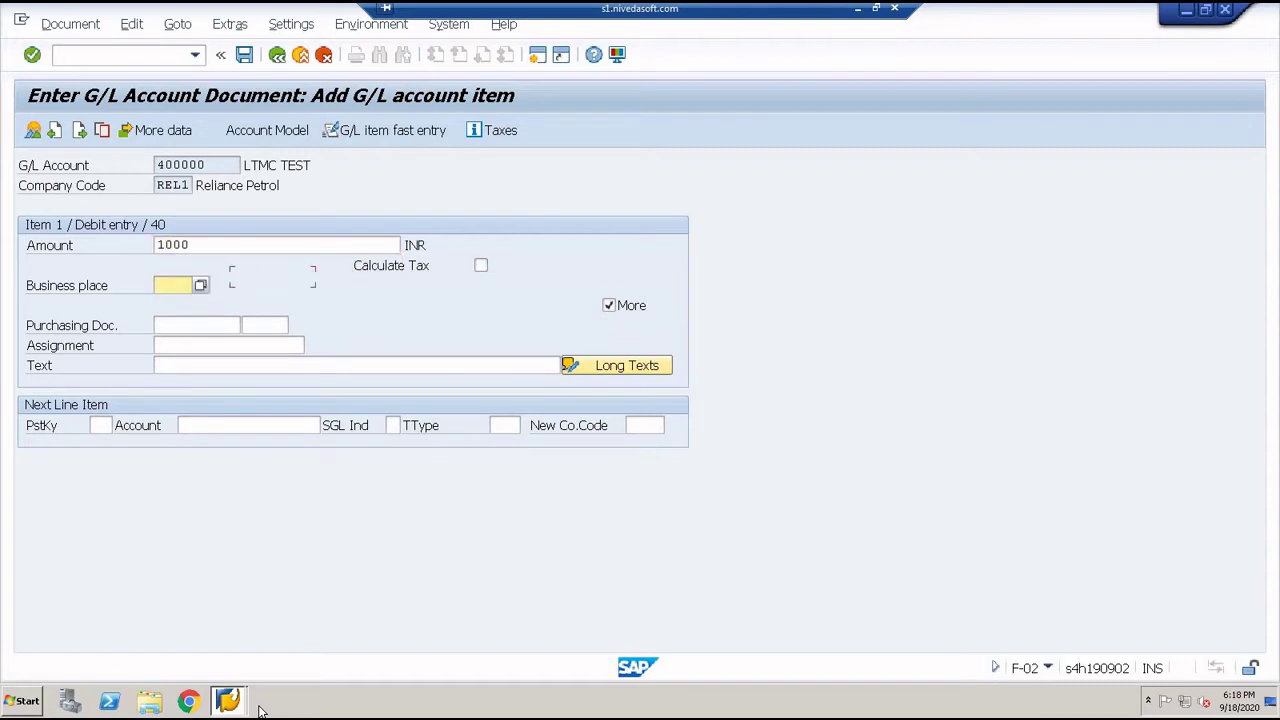
{"action": "key", "text": "Tab"}
{"action": "key", "text": "Tab"}
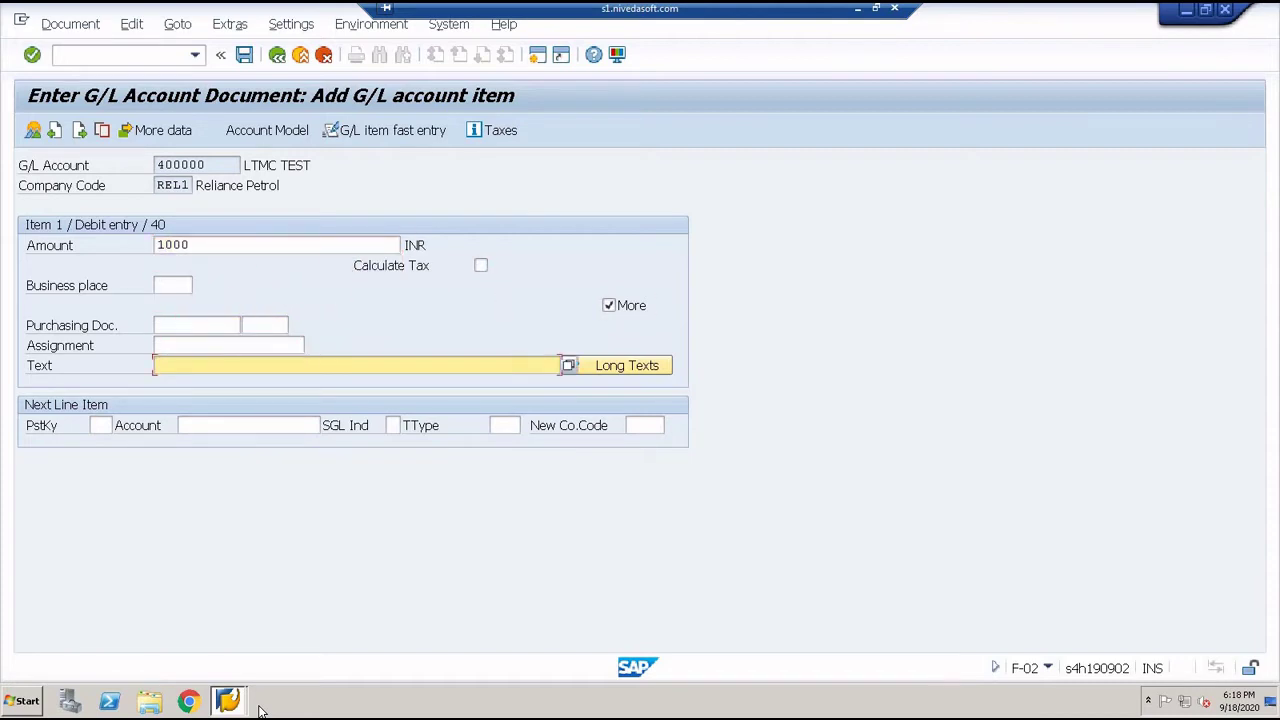
{"action": "type", "text": "T"}
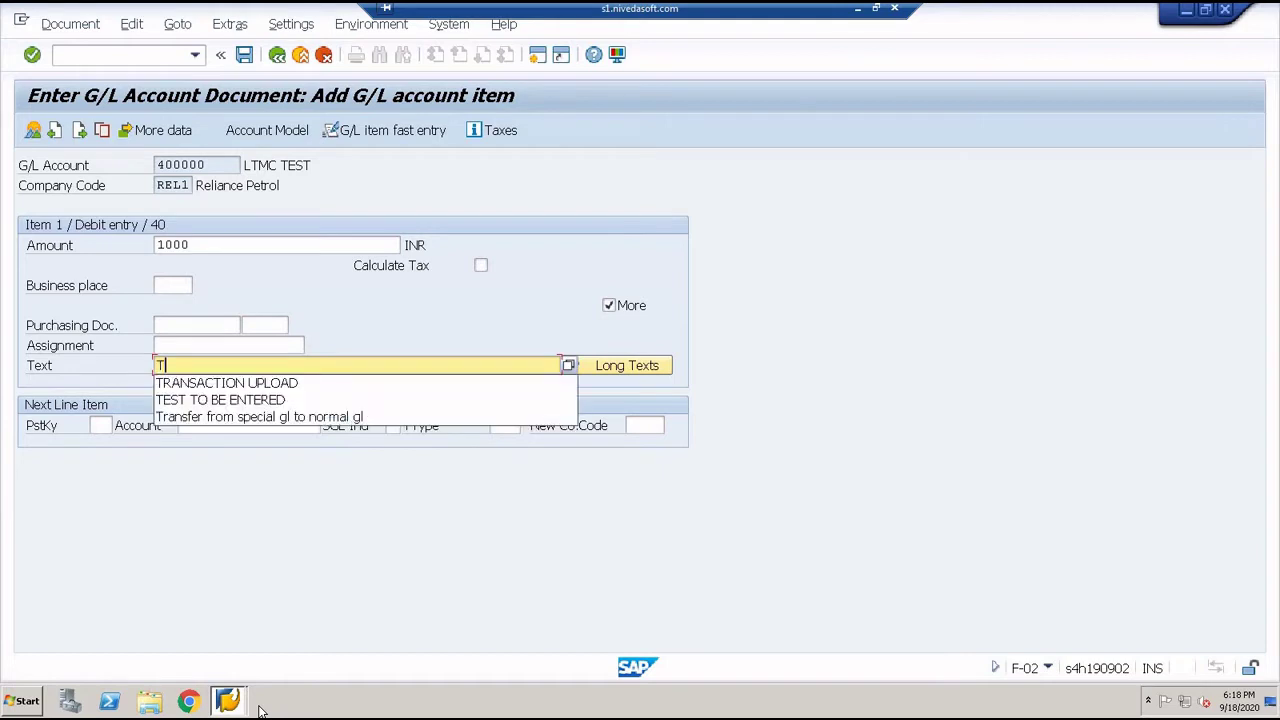
{"action": "type", "text": "RANSACTION UP"}
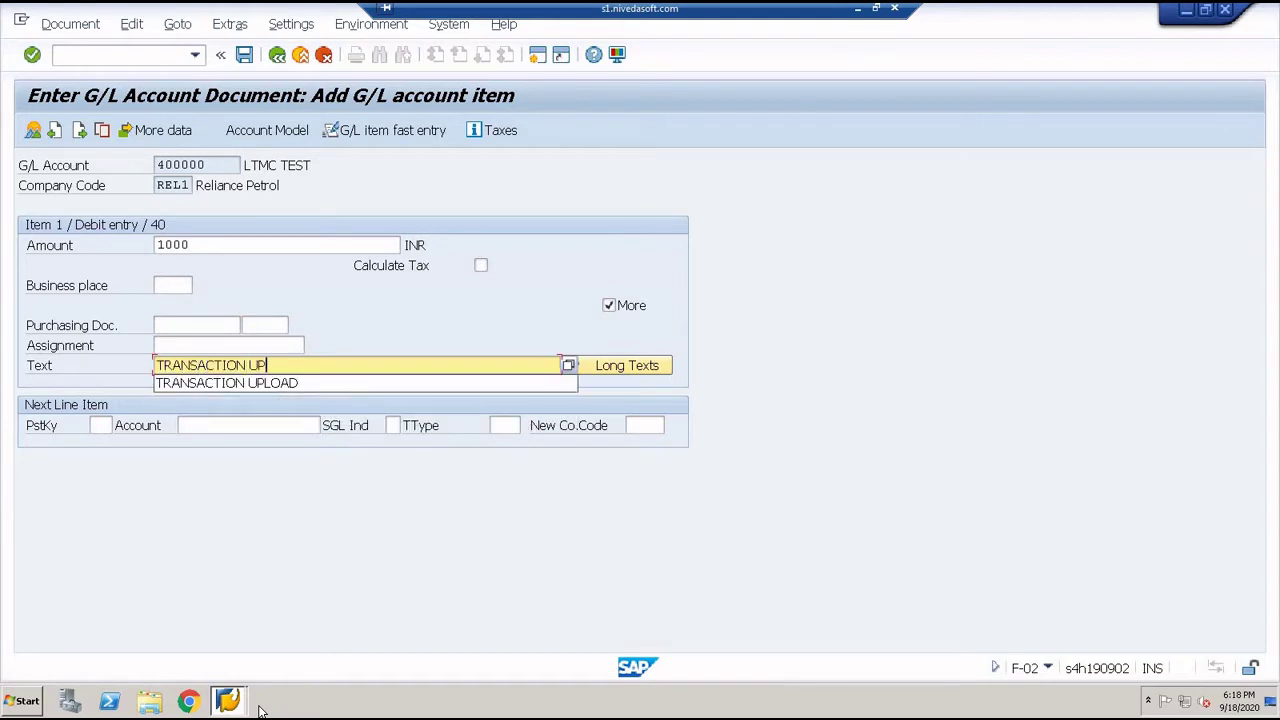
{"action": "key", "text": "Down"}
{"action": "key", "text": "Return"}
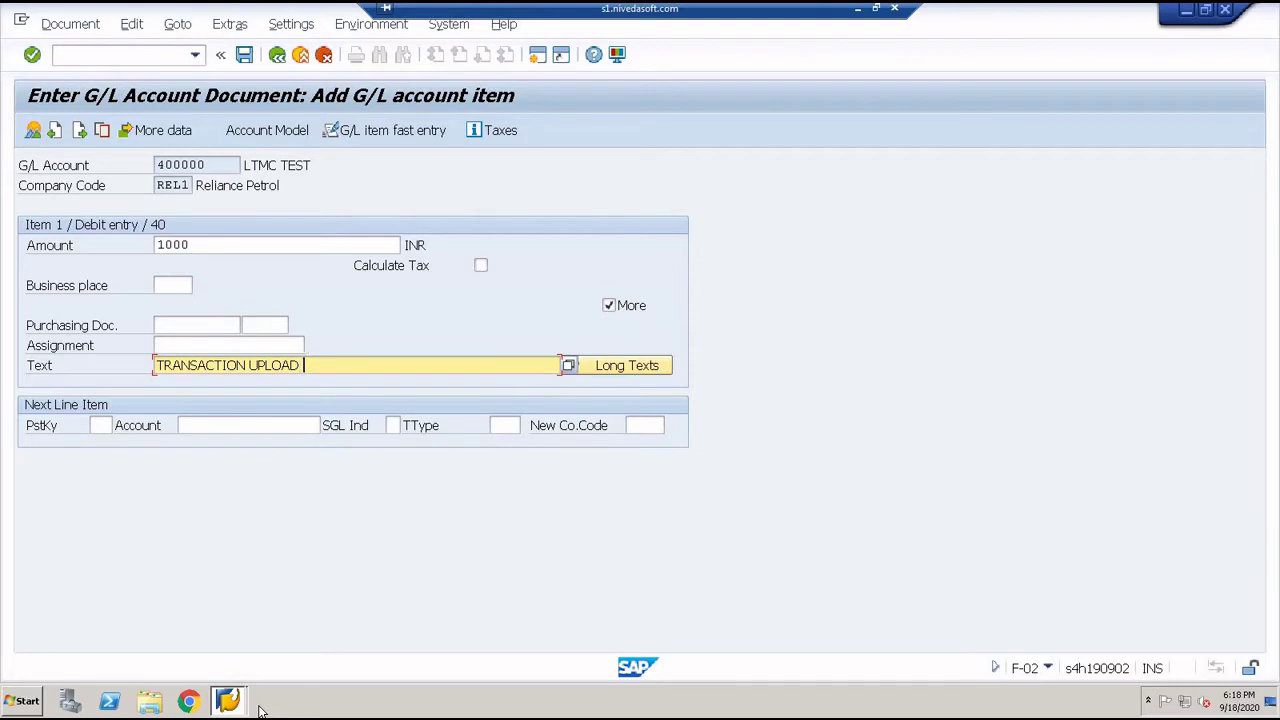
{"action": "type", "text": "LSMW"}
{"action": "key", "text": "Tab"}
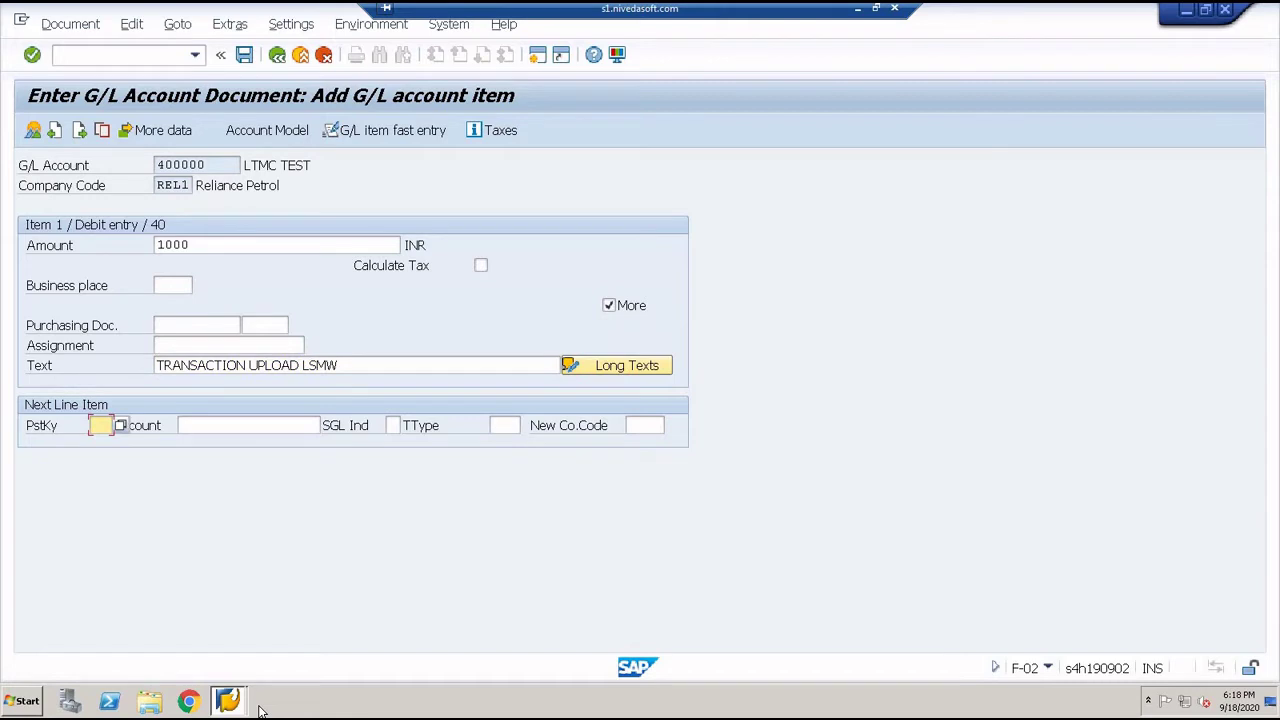
Step: Add the next line item with posting key 50 and G/L account 100000, leaving the debit item's coding block as it is
{"action": "type", "text": "50"}
{"action": "key", "text": "Tab"}
{"action": "type", "text": "1"}
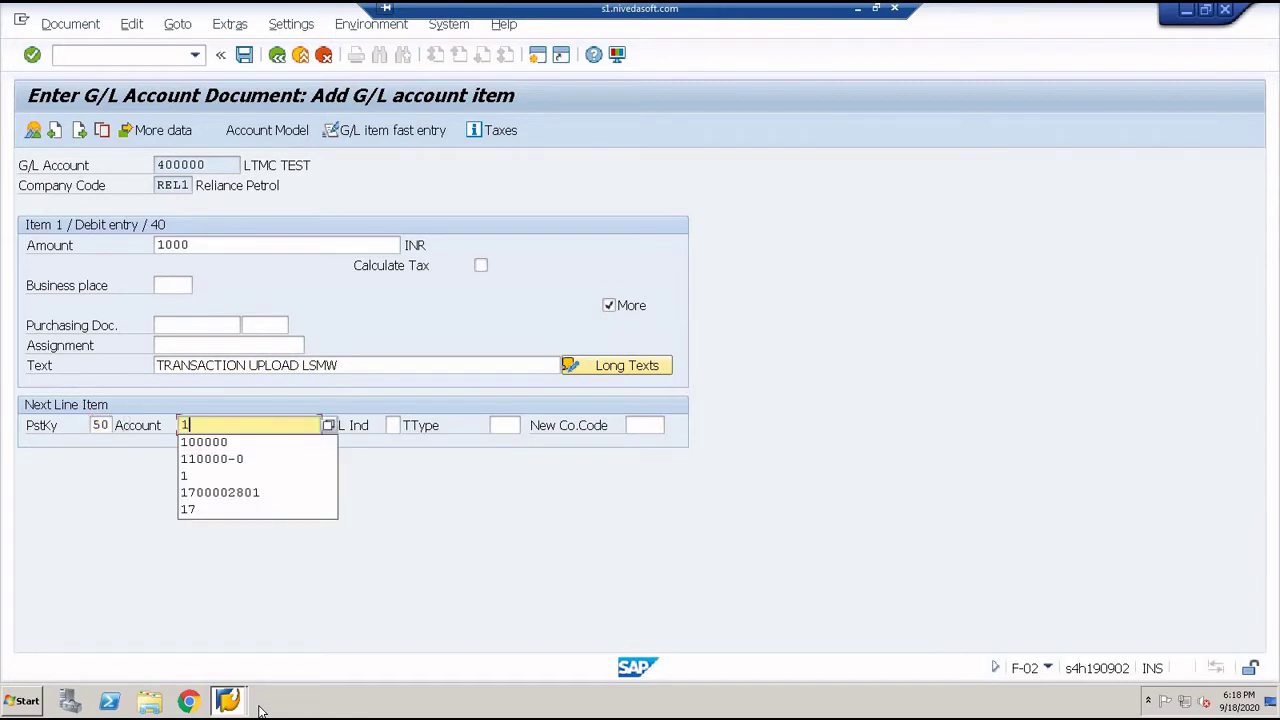
{"action": "type", "text": "00000"}
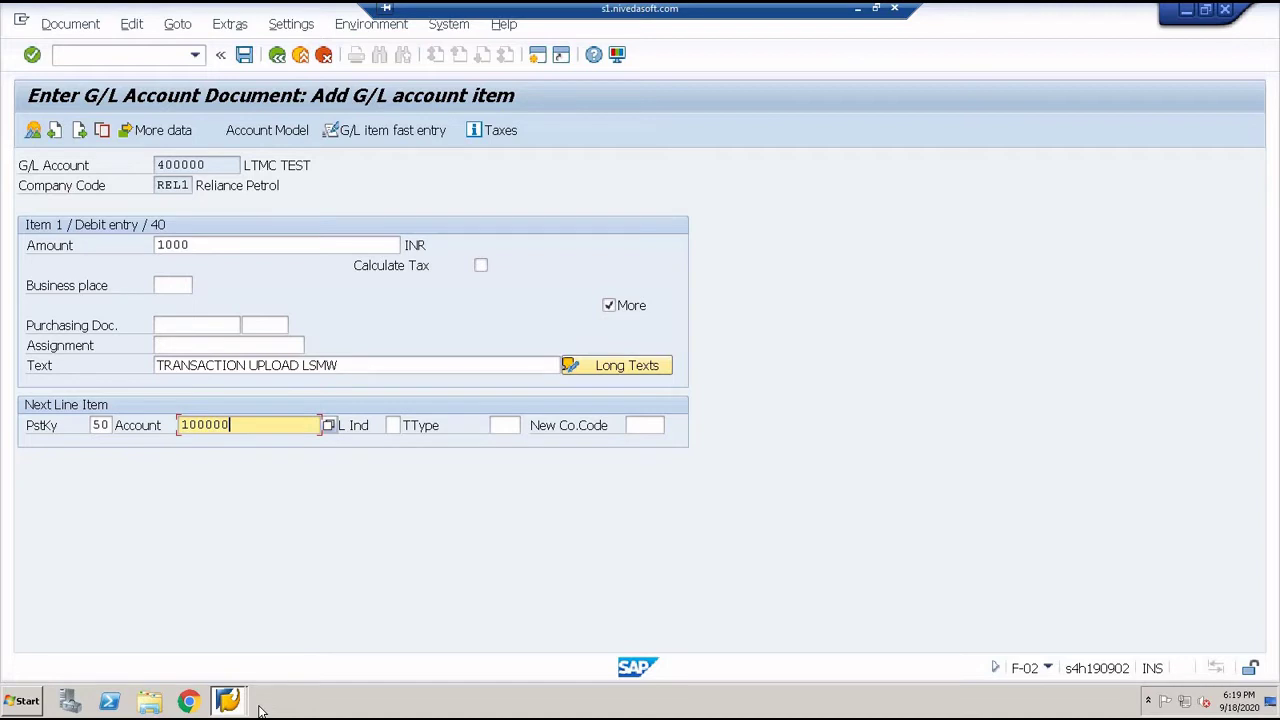
{"action": "key", "text": "Return"}
{"action": "key", "text": "Return"}
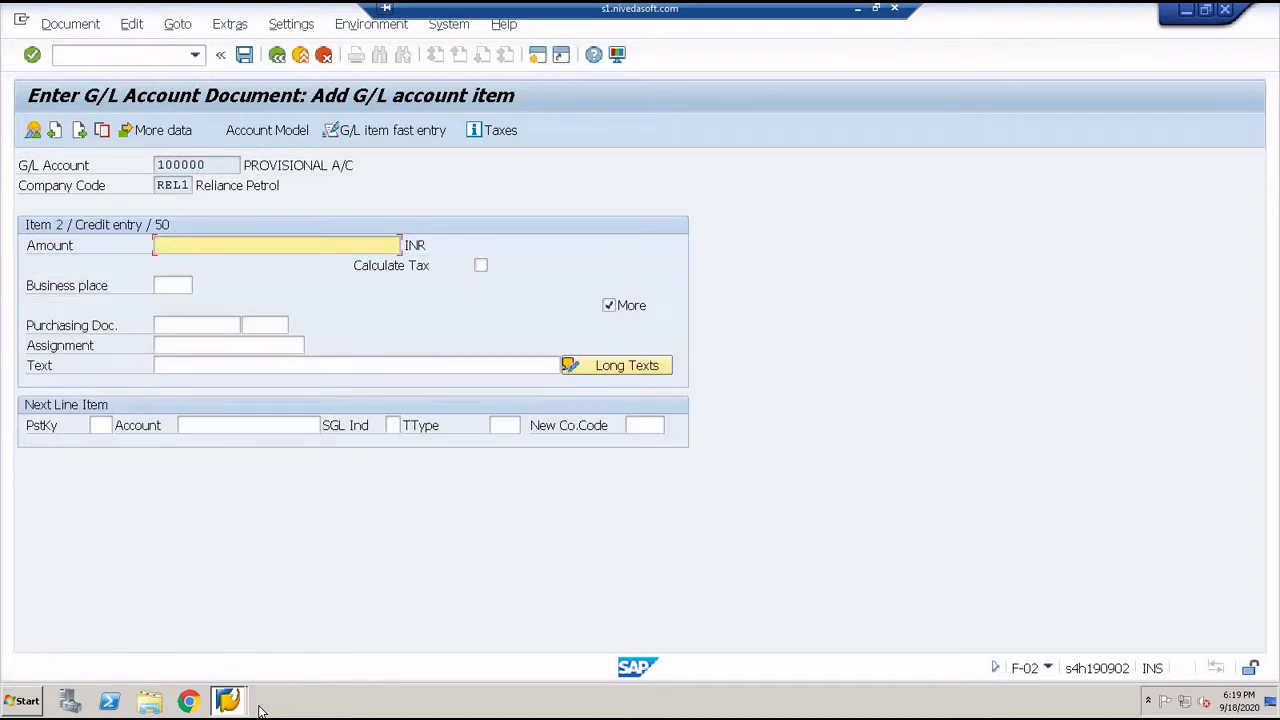
Step: Fill in the credit item with amount 1000 and text TRANSACTION UPLOAD LSMW, and accept its coding block without entries
{"action": "type", "text": "1000"}
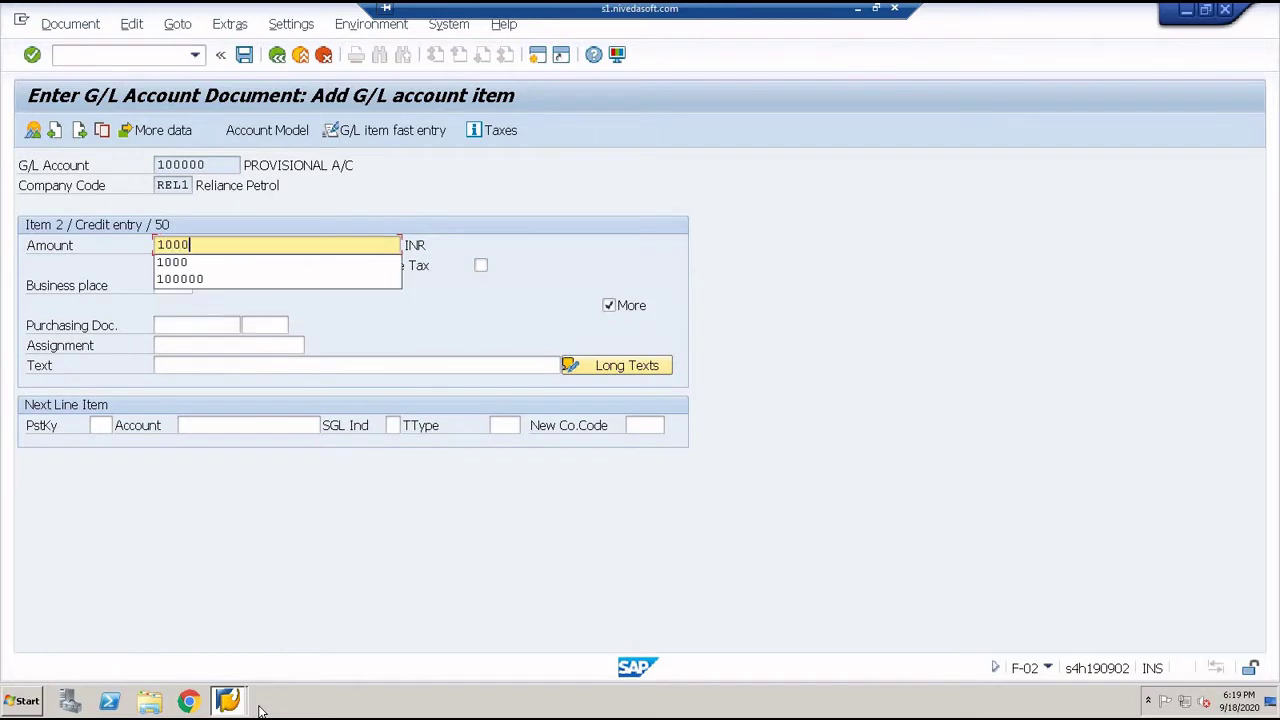
{"action": "left_click", "coordinate": [207, 366]}
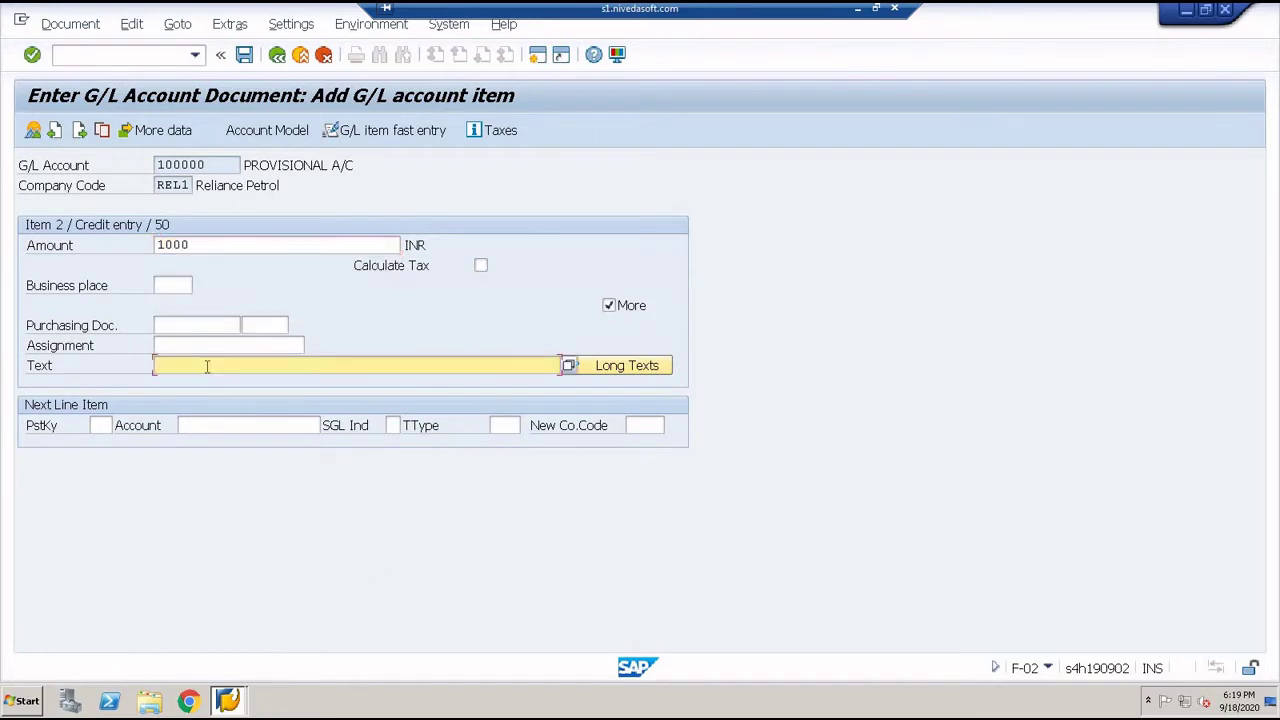
{"action": "type", "text": "TRAN"}
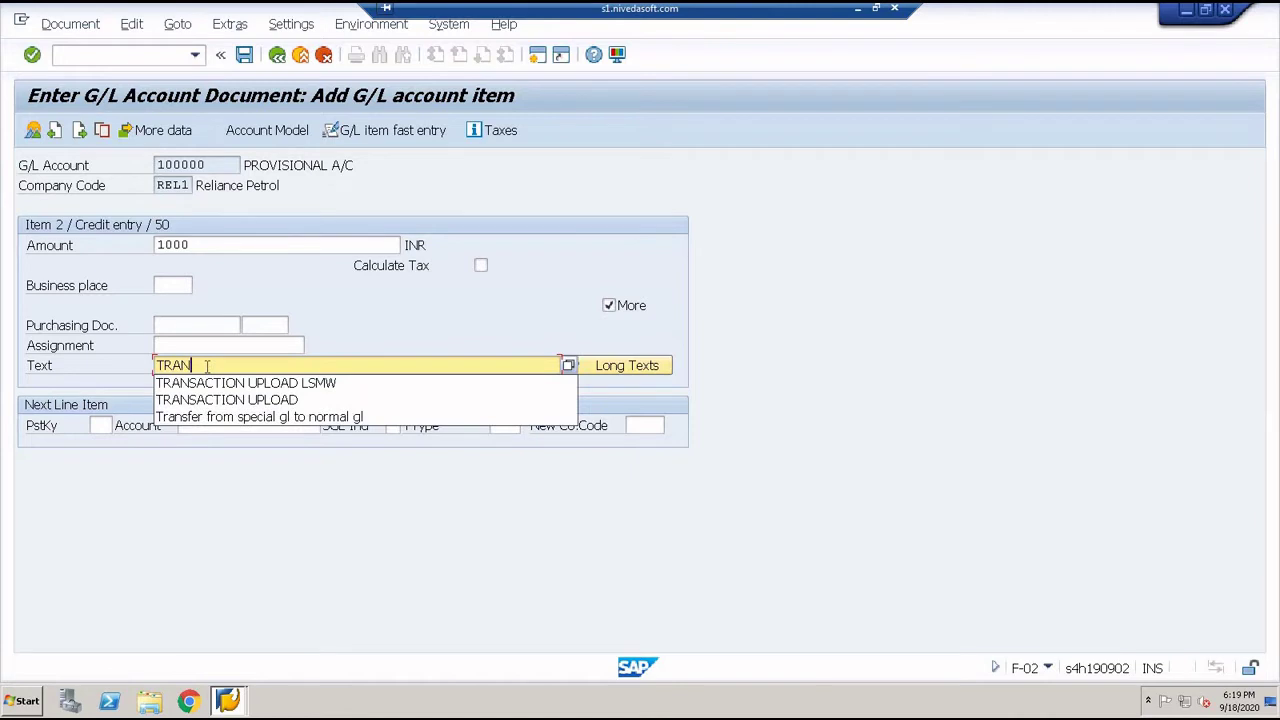
{"action": "key", "text": "Down"}
{"action": "key", "text": "Return"}
{"action": "key", "text": "Return"}
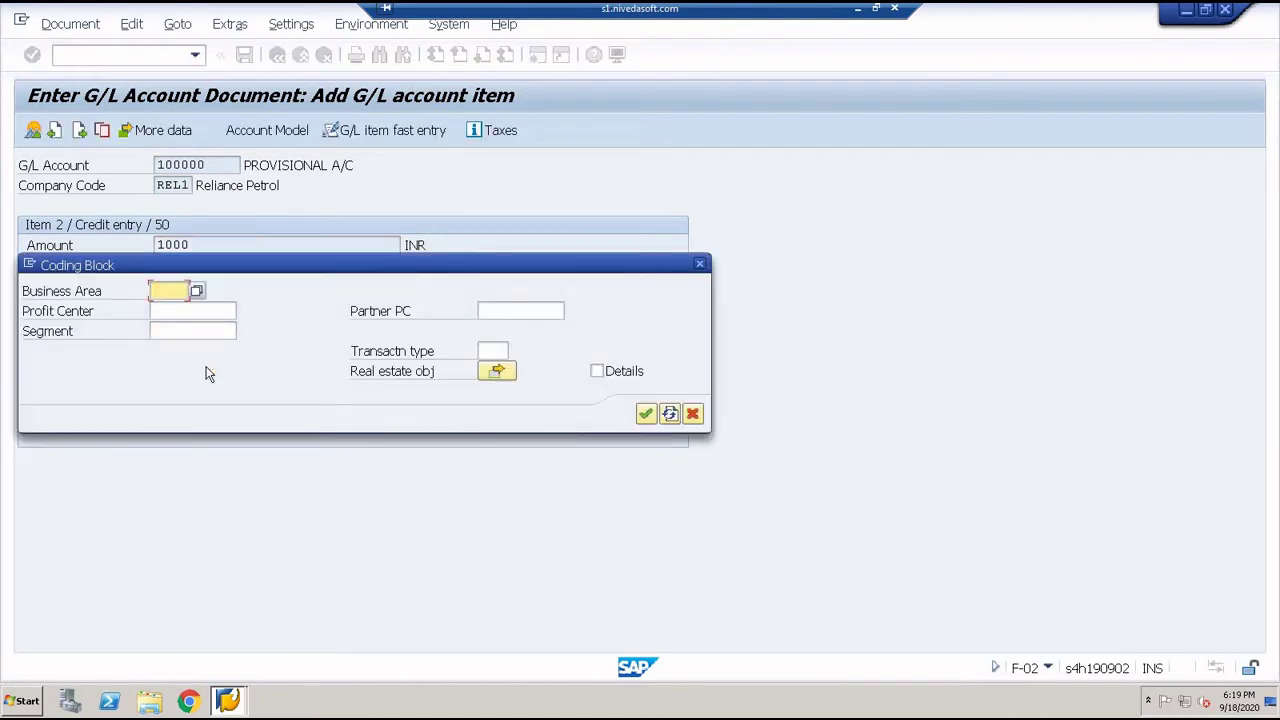
{"action": "key", "text": "Return"}
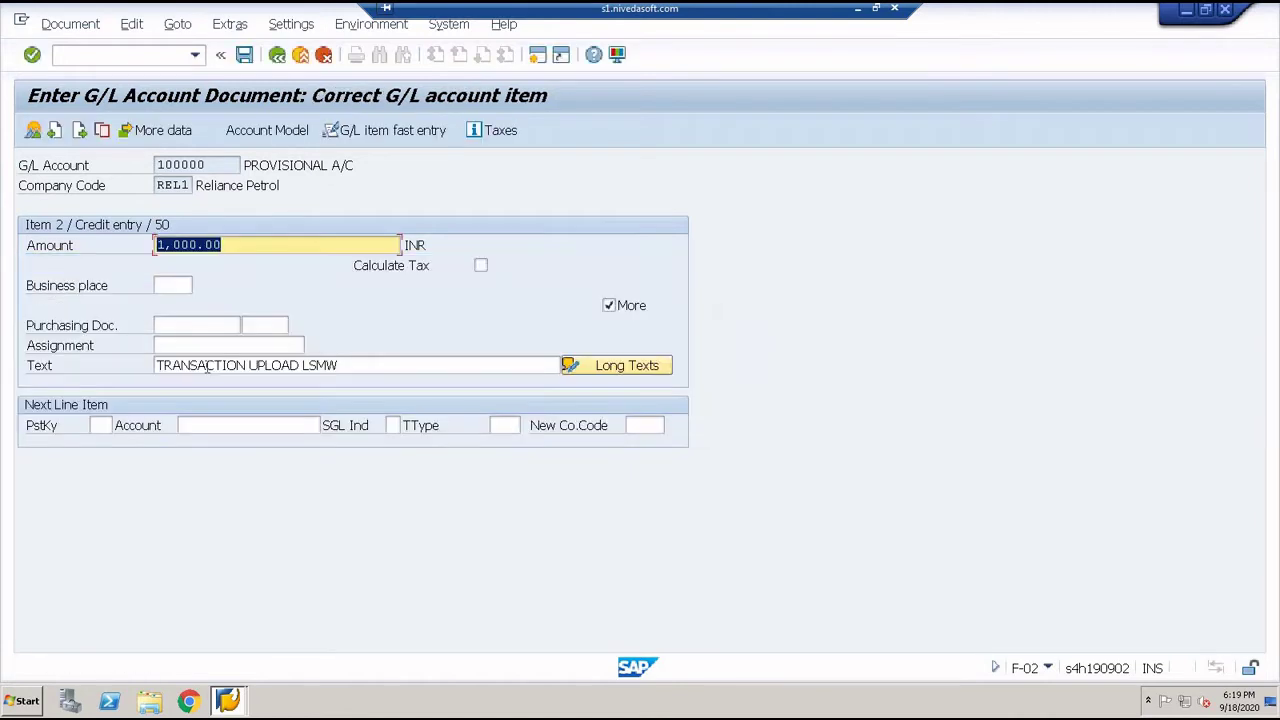
Step: Display the document overview and post the G/L document to complete the recording
{"action": "left_click", "coordinate": [33, 132]}
{"action": "key", "text": "Return"}
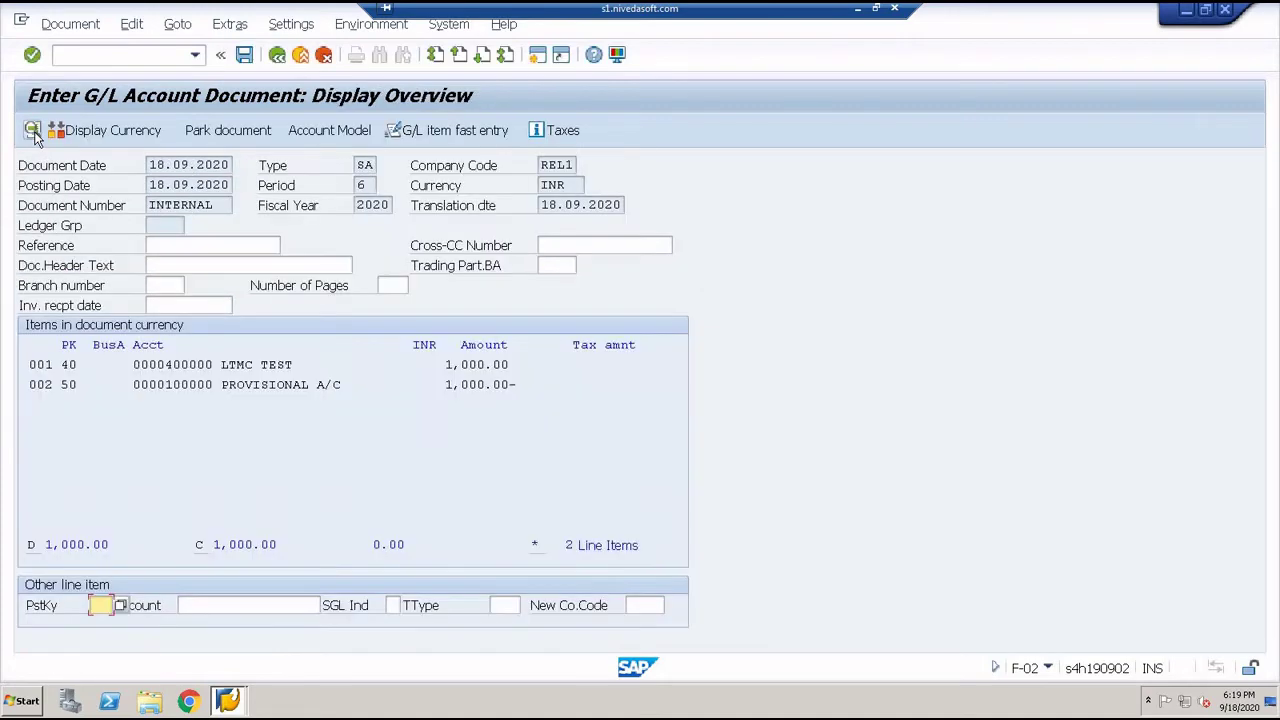
{"action": "left_click", "coordinate": [250, 55]}
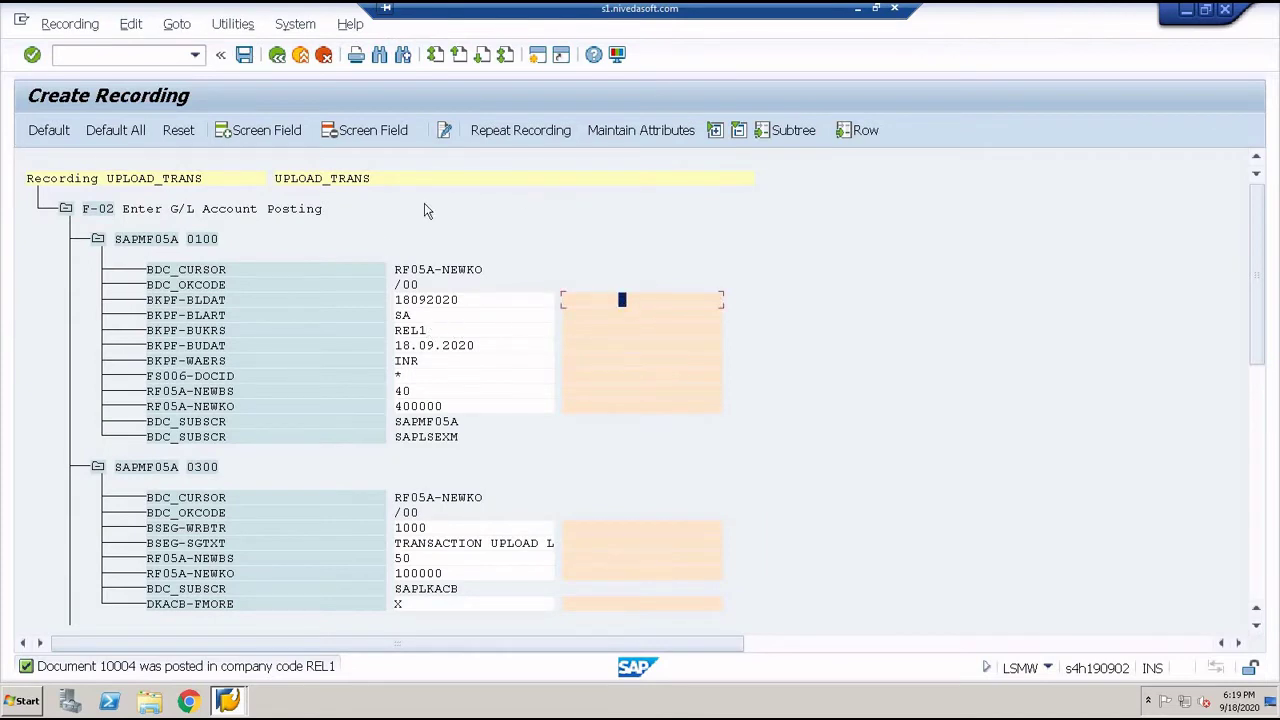
Step: Assign default field names to the recorded document date, document type, company code, posting date and currency in screen SAPMF05A 0100
{"action": "left_click", "coordinate": [48, 131]}
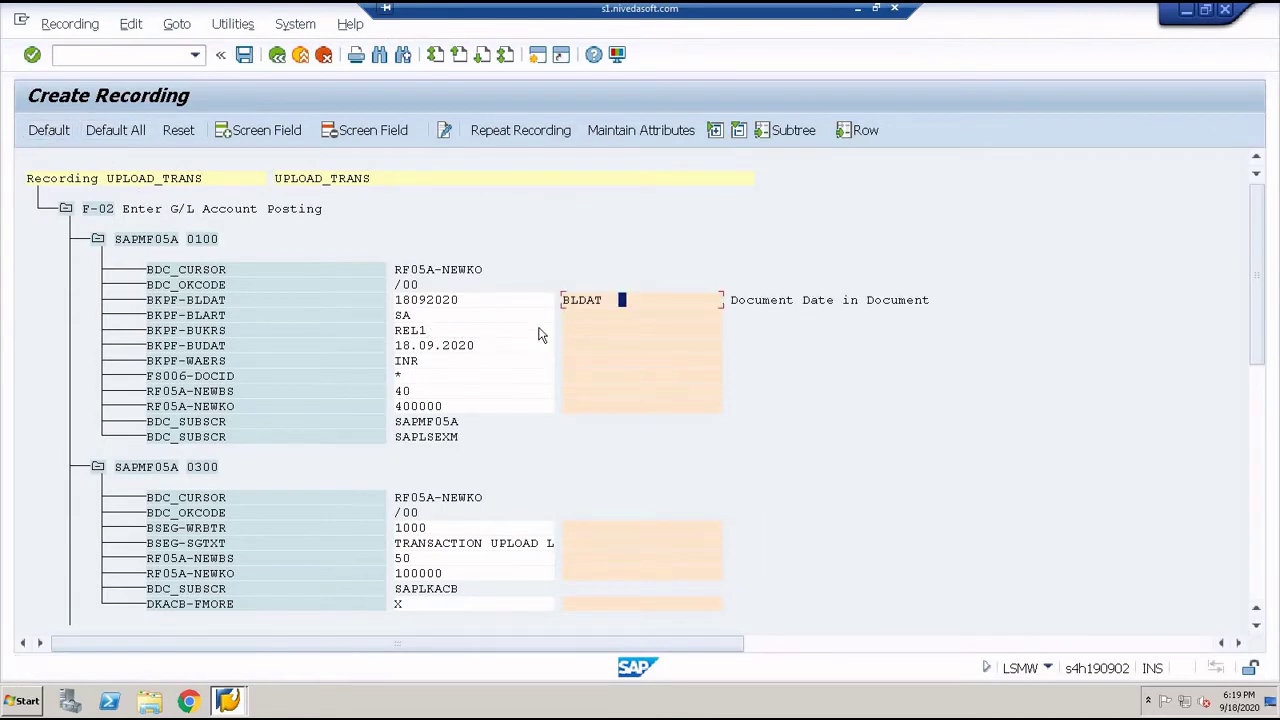
{"action": "left_click", "coordinate": [614, 316]}
{"action": "left_click", "coordinate": [48, 131]}
{"action": "left_click", "coordinate": [582, 331]}
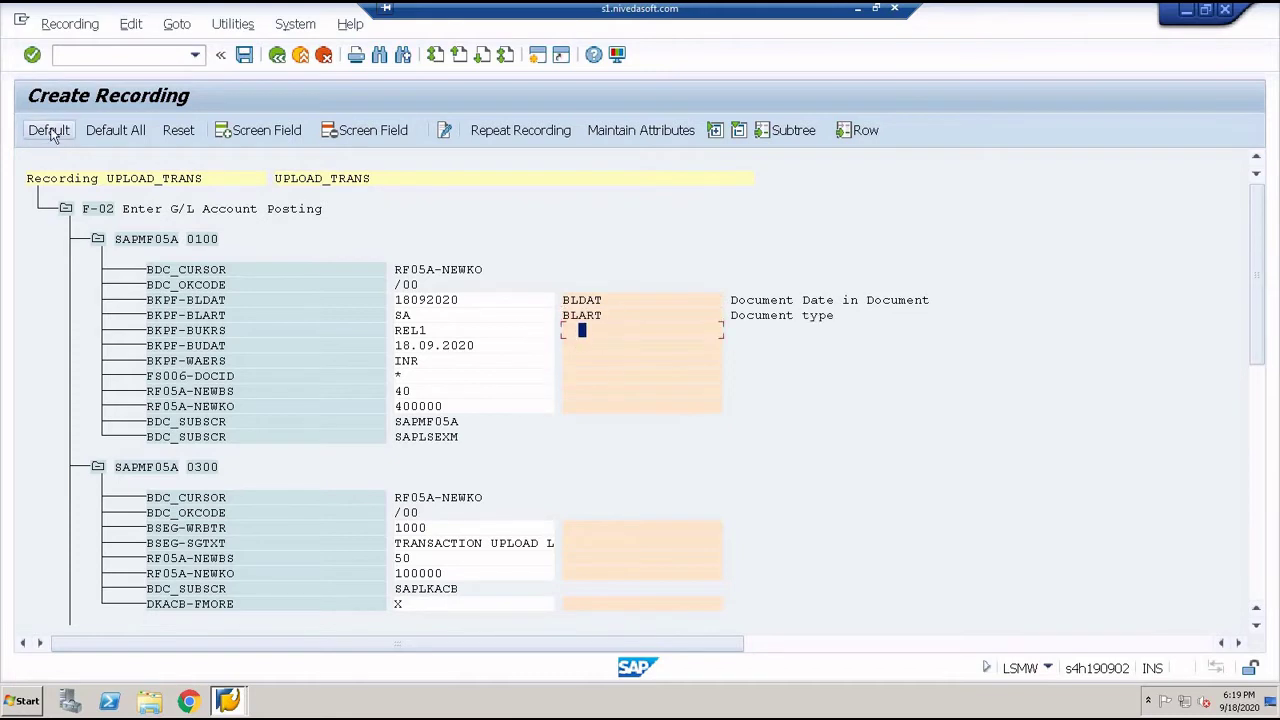
{"action": "left_click", "coordinate": [48, 131]}
{"action": "left_click", "coordinate": [567, 346]}
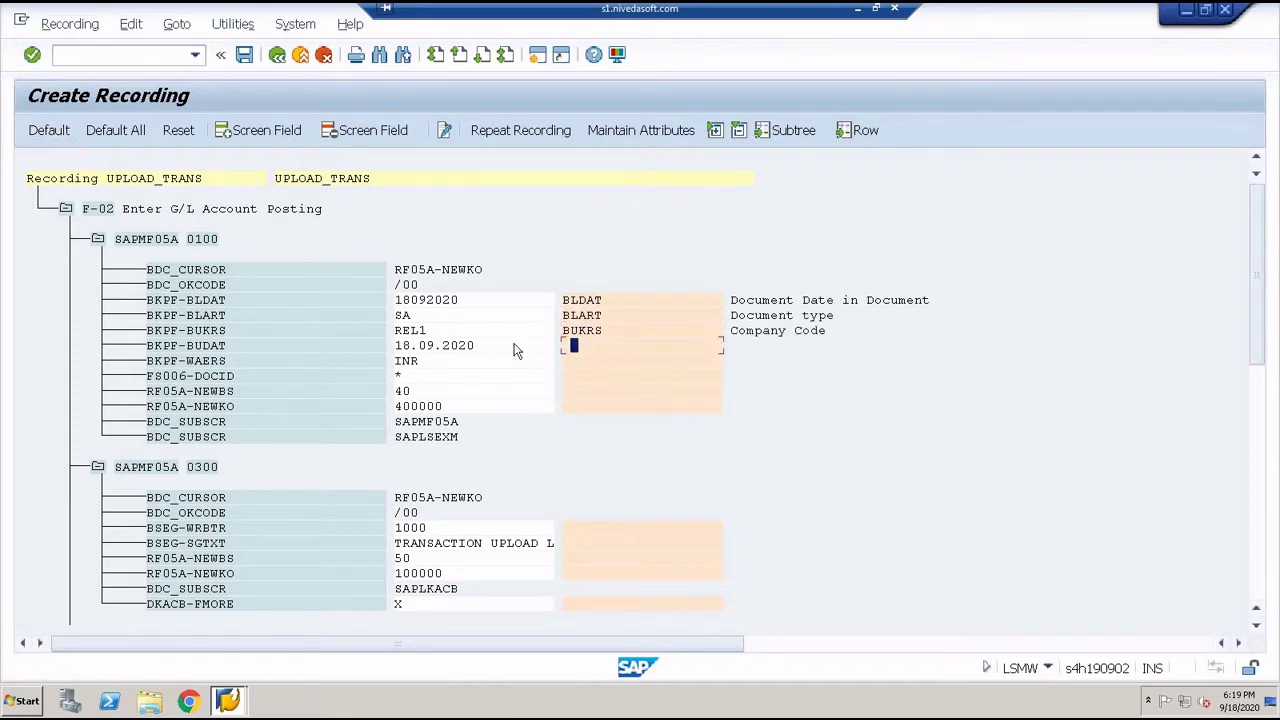
{"action": "left_click", "coordinate": [48, 131]}
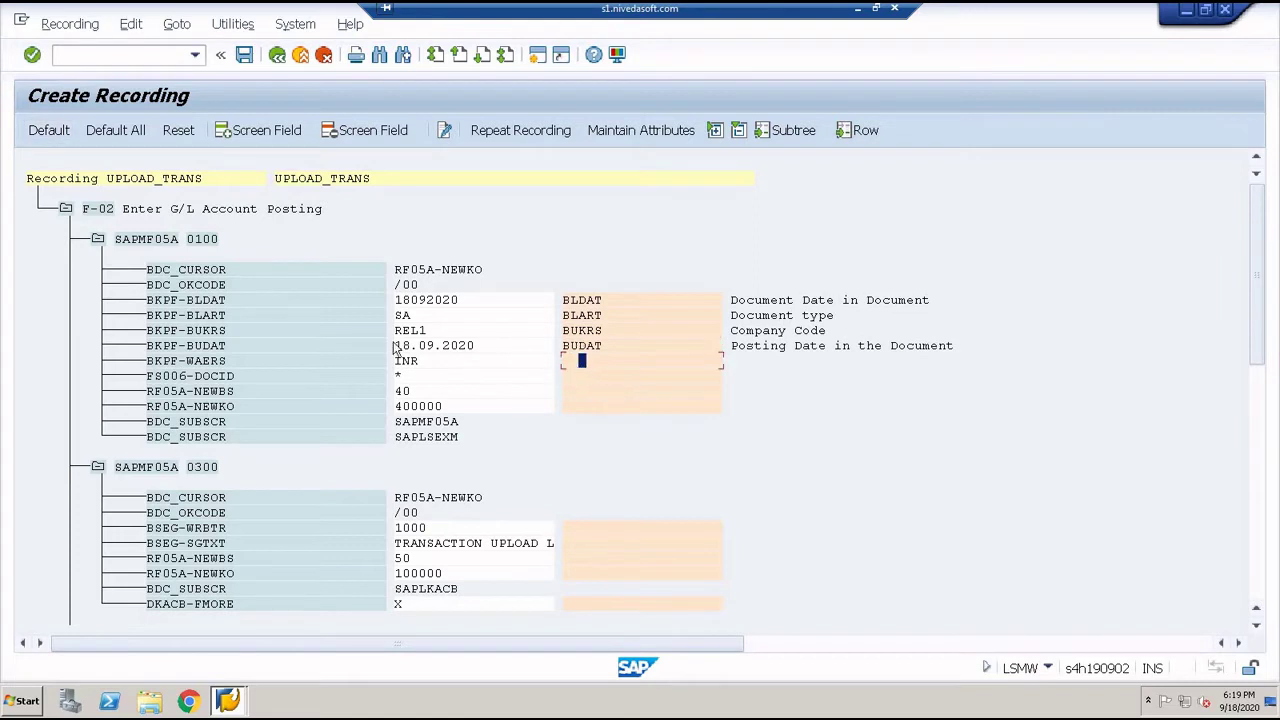
{"action": "left_click", "coordinate": [49, 131]}
Step: Assign default field names to the first line item's posting key and account, RF05A-NEWBS and RF05A-NEWKO
{"action": "left_click", "coordinate": [586, 391]}
{"action": "left_click", "coordinate": [57, 132]}
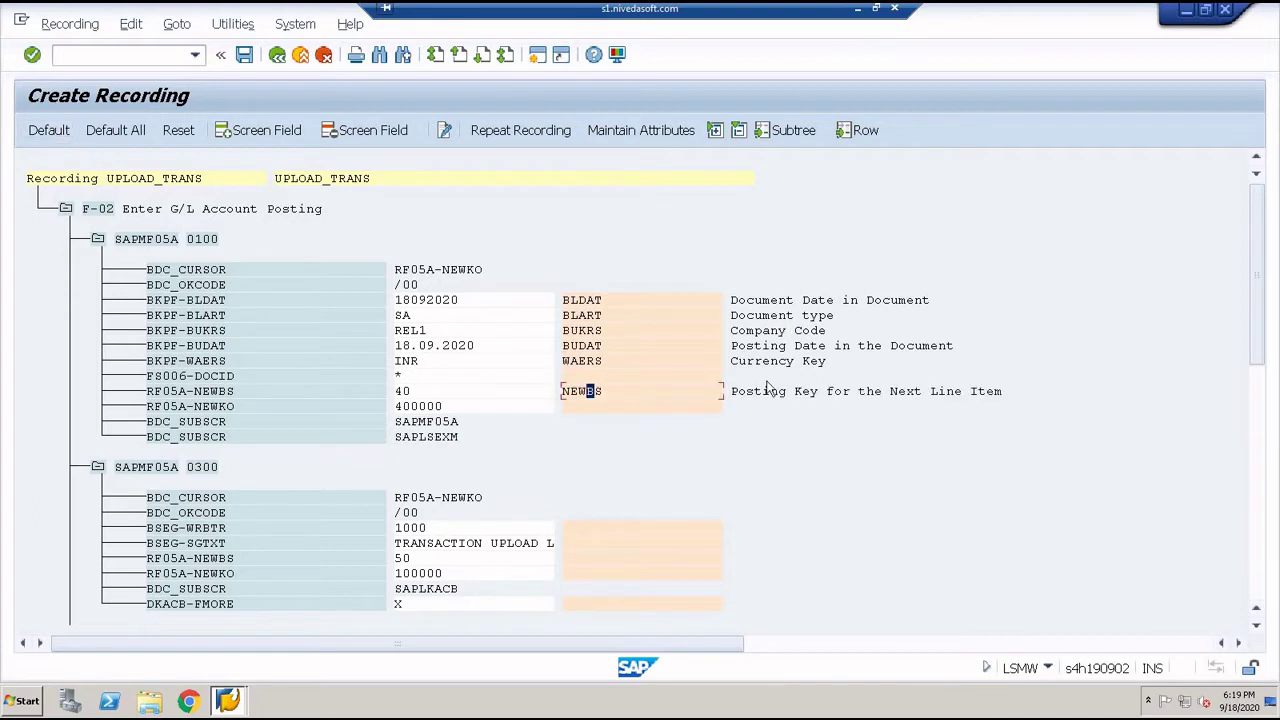
{"action": "left_click", "coordinate": [585, 407]}
{"action": "left_click", "coordinate": [49, 131]}
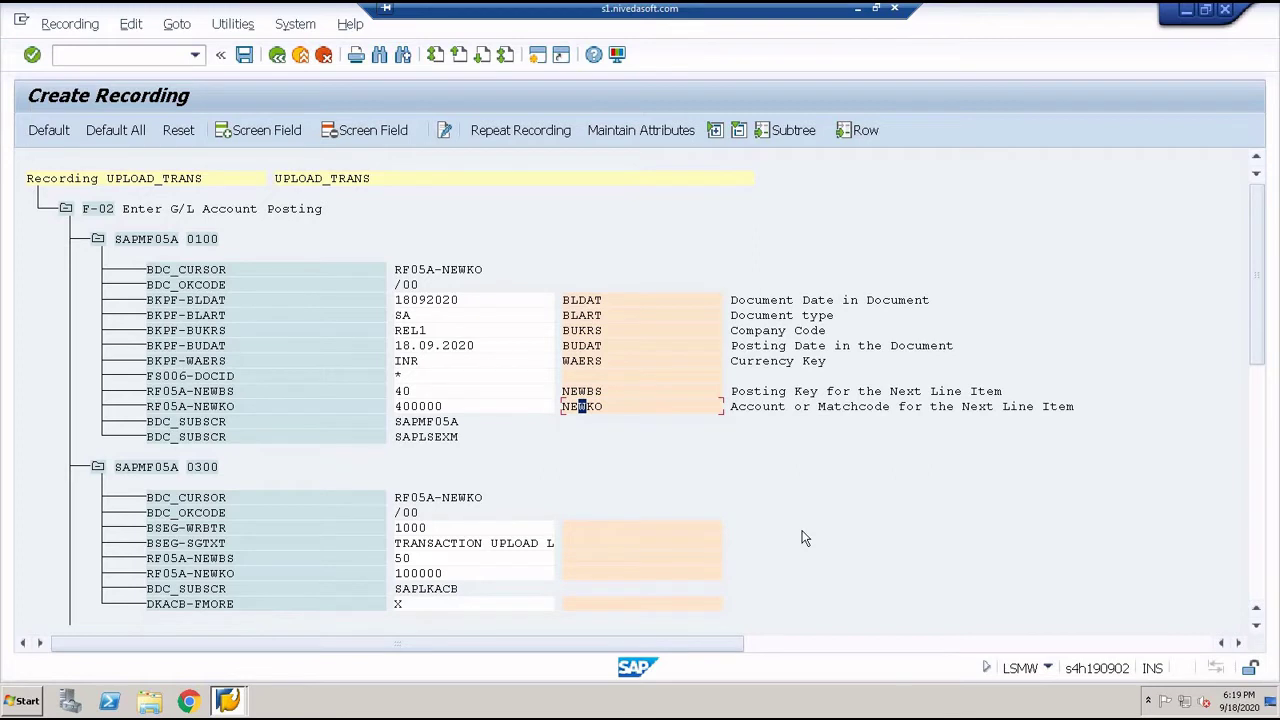
Step: Assign default field names to the amount and item text, BSEG-WRBTR and BSEG-SGTXT, in the first SAPMF05A 0300 screen
{"action": "scroll", "coordinate": [805, 538], "scroll_direction": "down", "scroll_amount": 1}
{"action": "left_click", "coordinate": [590, 497]}
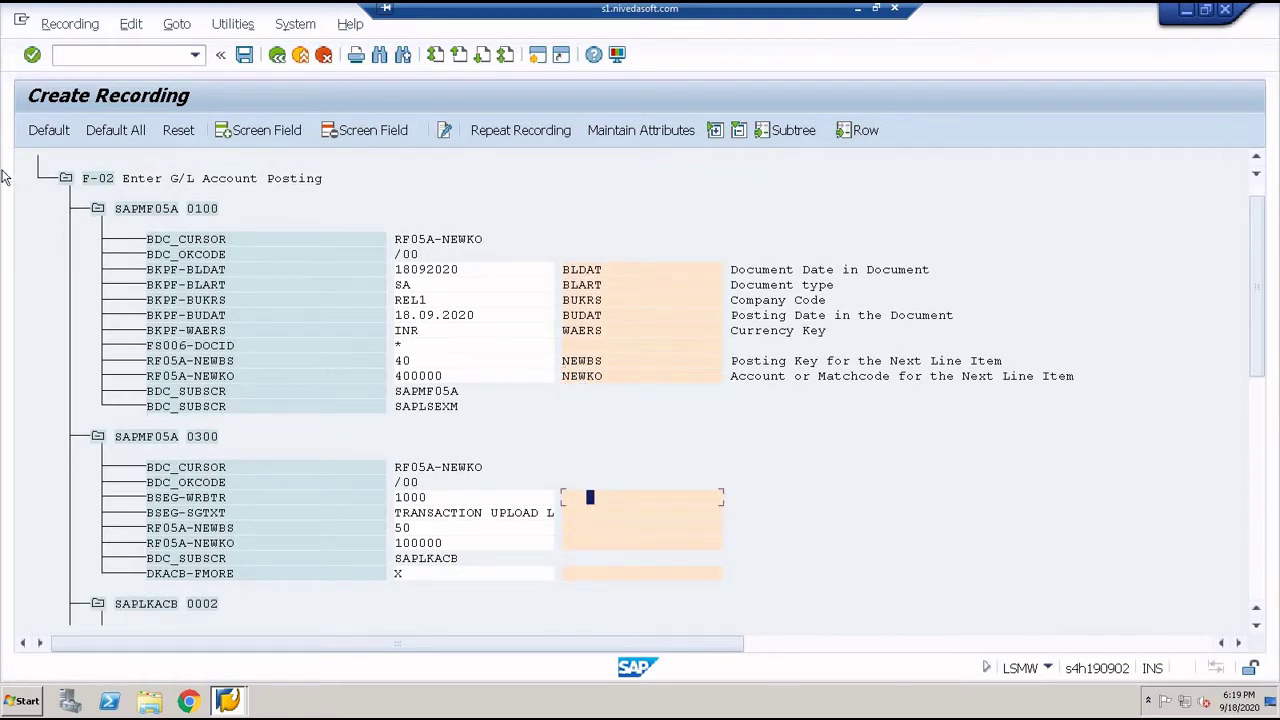
{"action": "left_click", "coordinate": [46, 132]}
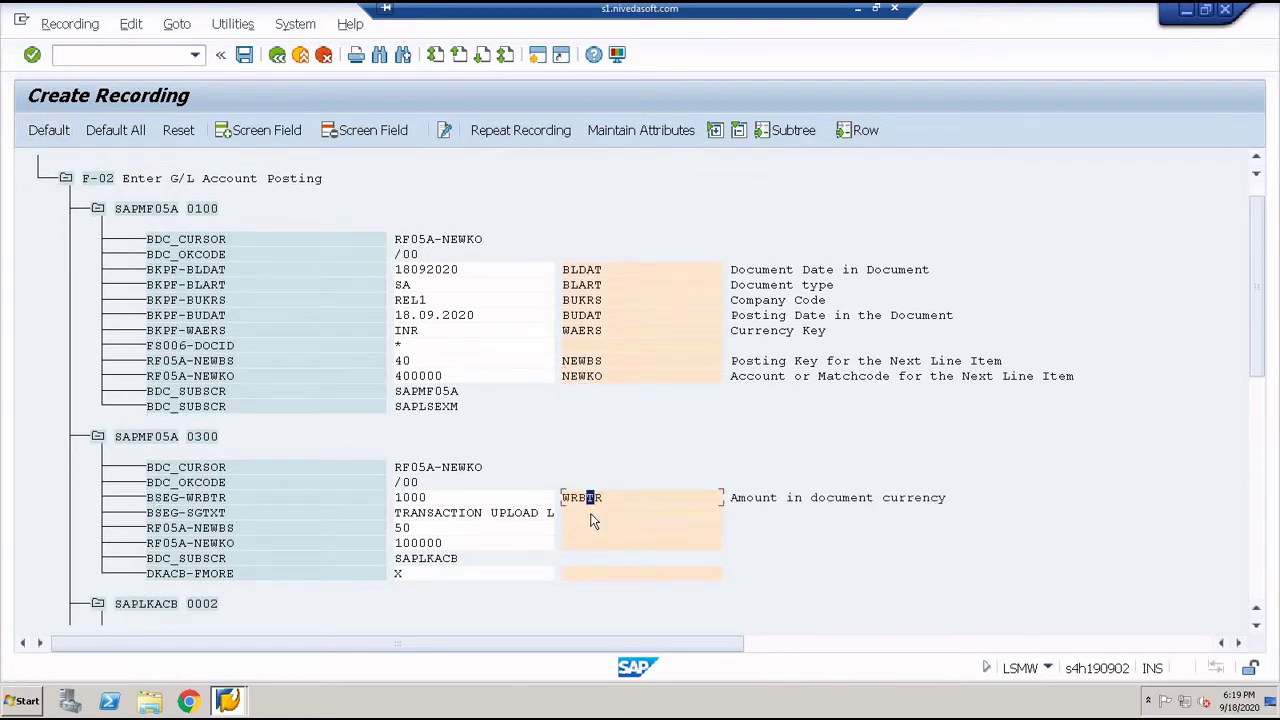
{"action": "left_click", "coordinate": [591, 514]}
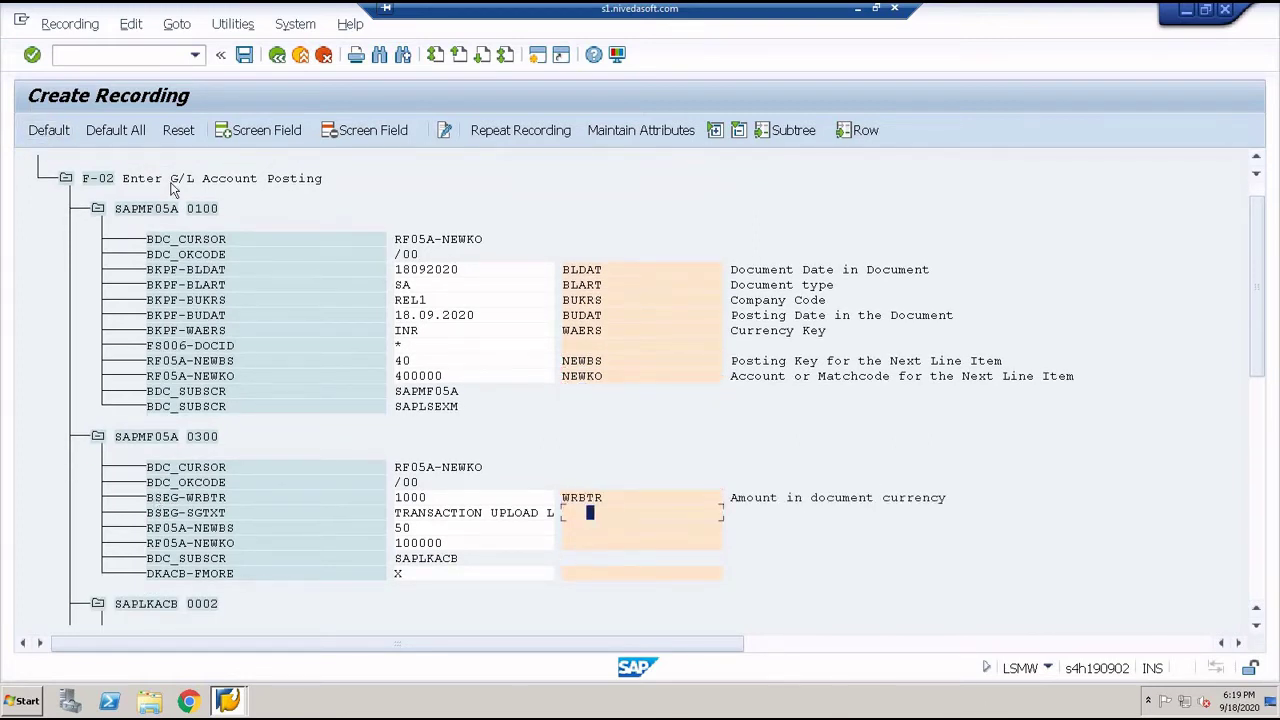
{"action": "left_click", "coordinate": [50, 132]}
Step: Assign the default field name to the second line item's posting key, RF05A-NEWBS, and rename it to NEWBS2
{"action": "left_click", "coordinate": [593, 528]}
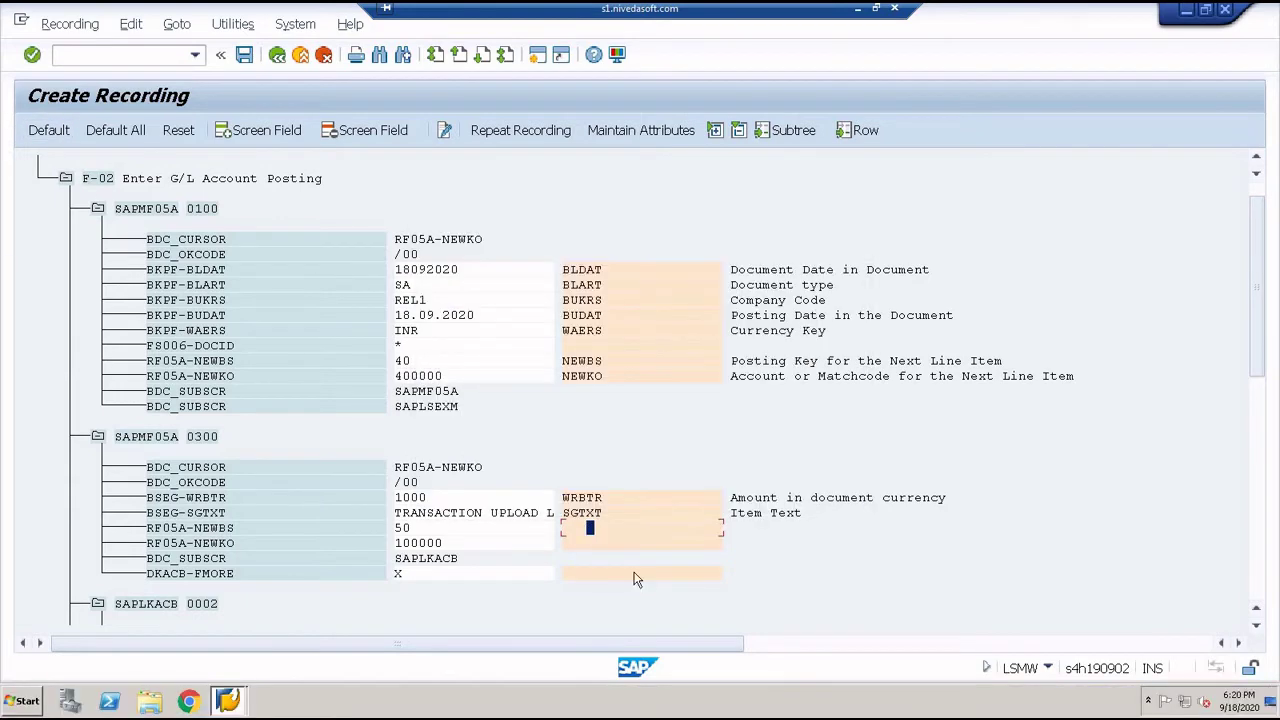
{"action": "left_click", "coordinate": [47, 132]}
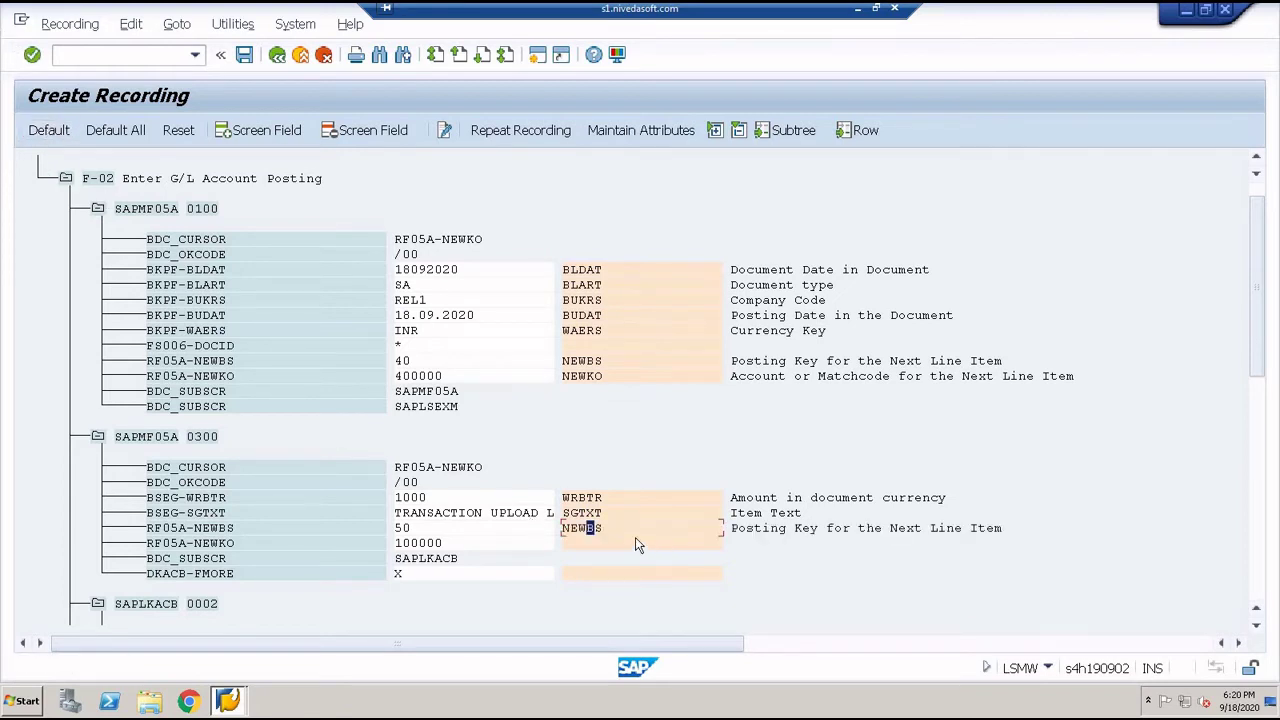
{"action": "double_click", "coordinate": [580, 528]}
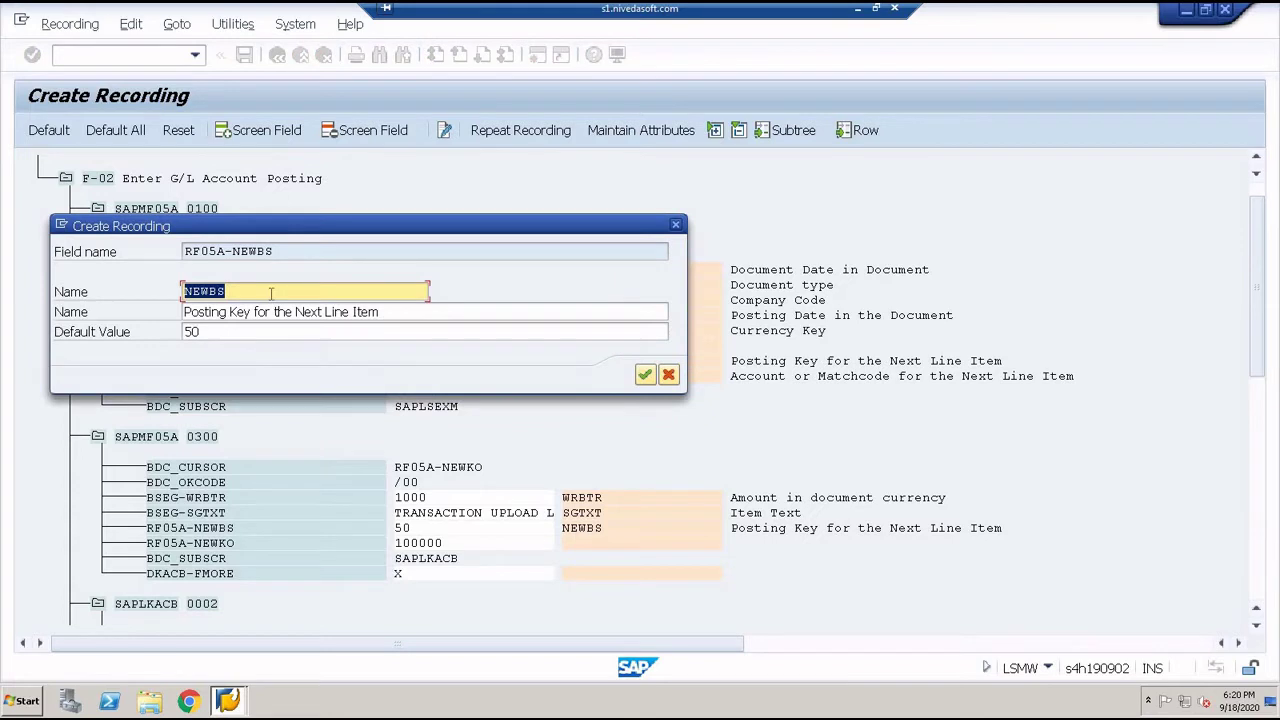
{"action": "left_click", "coordinate": [271, 292]}
{"action": "type", "text": "2"}
{"action": "key", "text": "Return"}
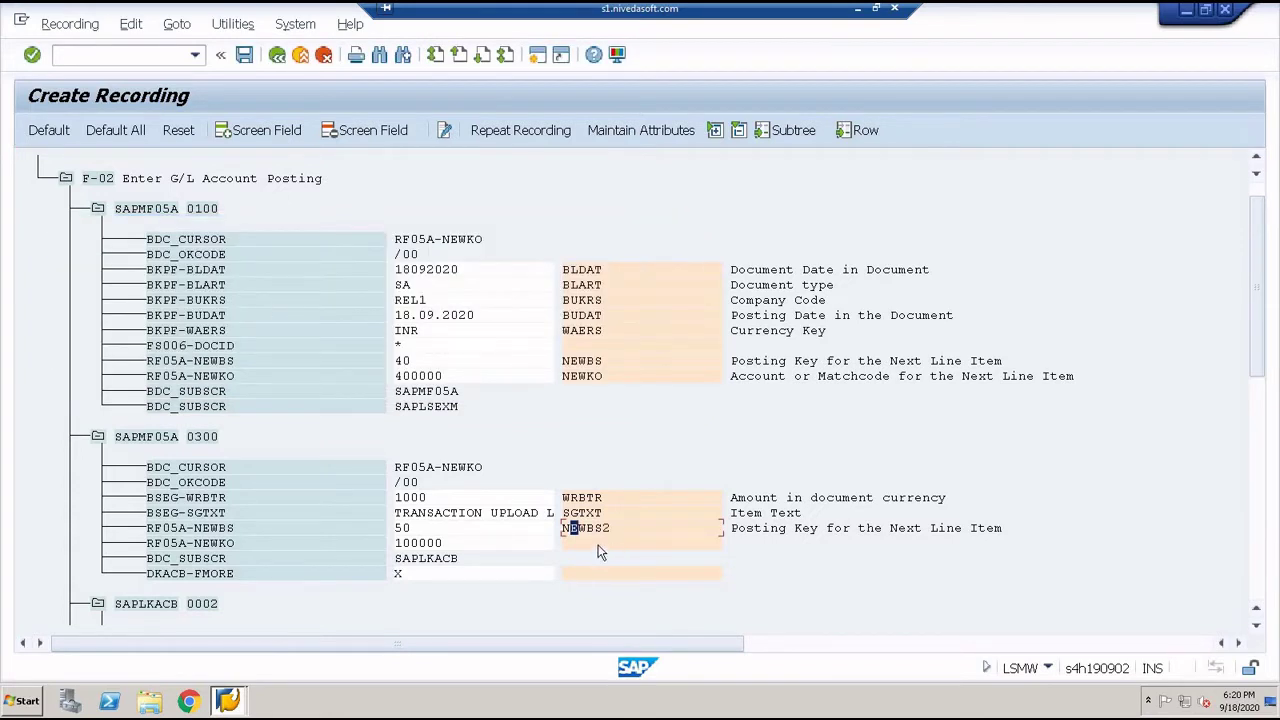
Step: Assign the default field name to the second line item's account, RF05A-NEWKO, and rename it to NEWKO2
{"action": "double_click", "coordinate": [600, 545]}
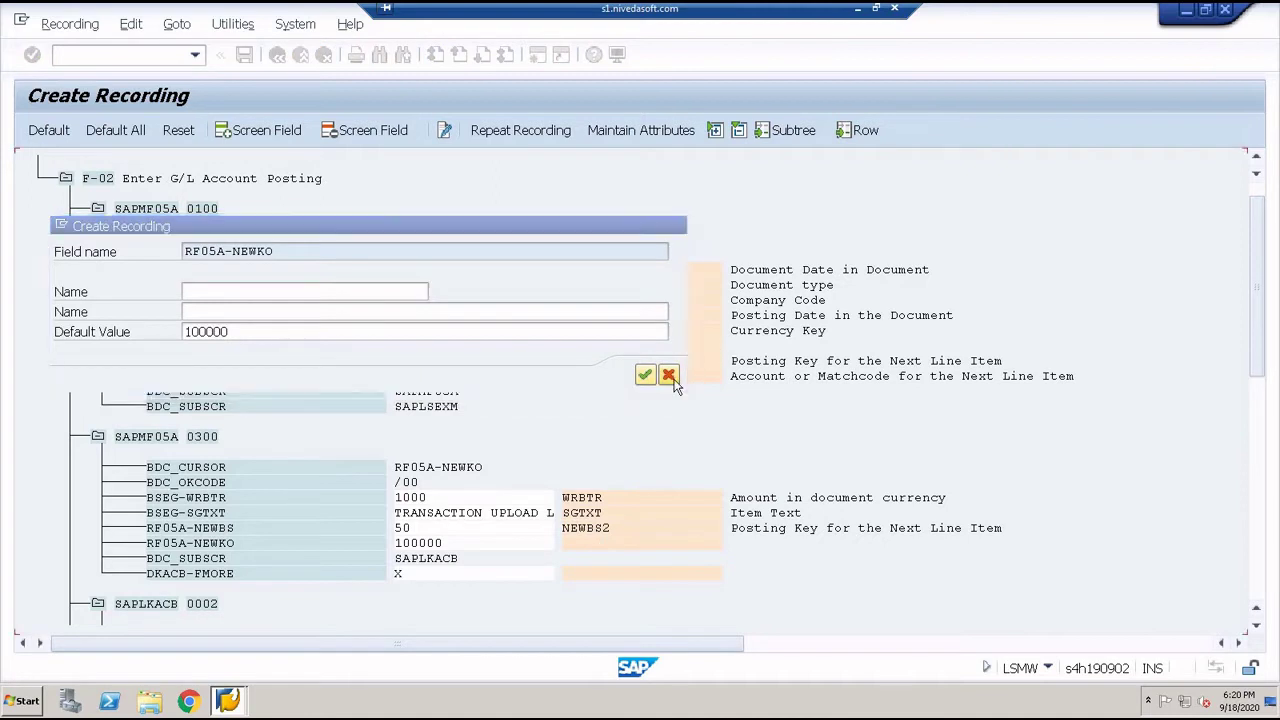
{"action": "left_click", "coordinate": [669, 374]}
{"action": "left_click", "coordinate": [44, 135]}
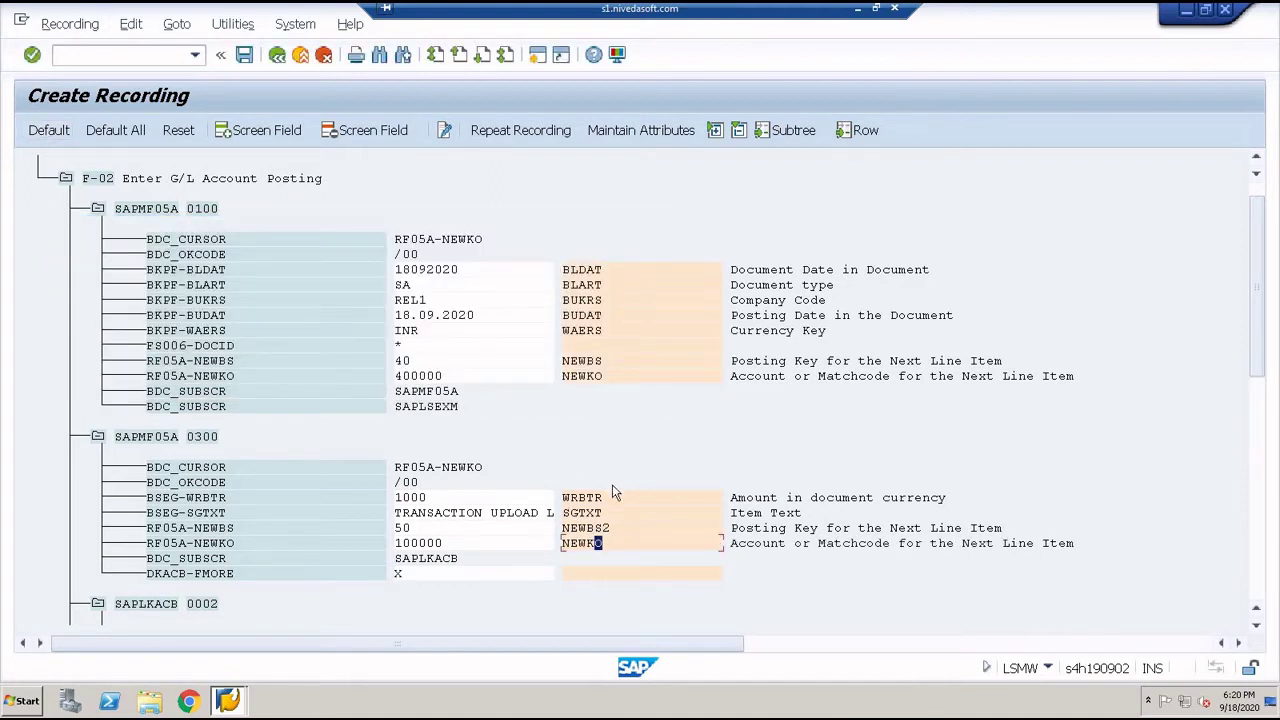
{"action": "double_click", "coordinate": [587, 548]}
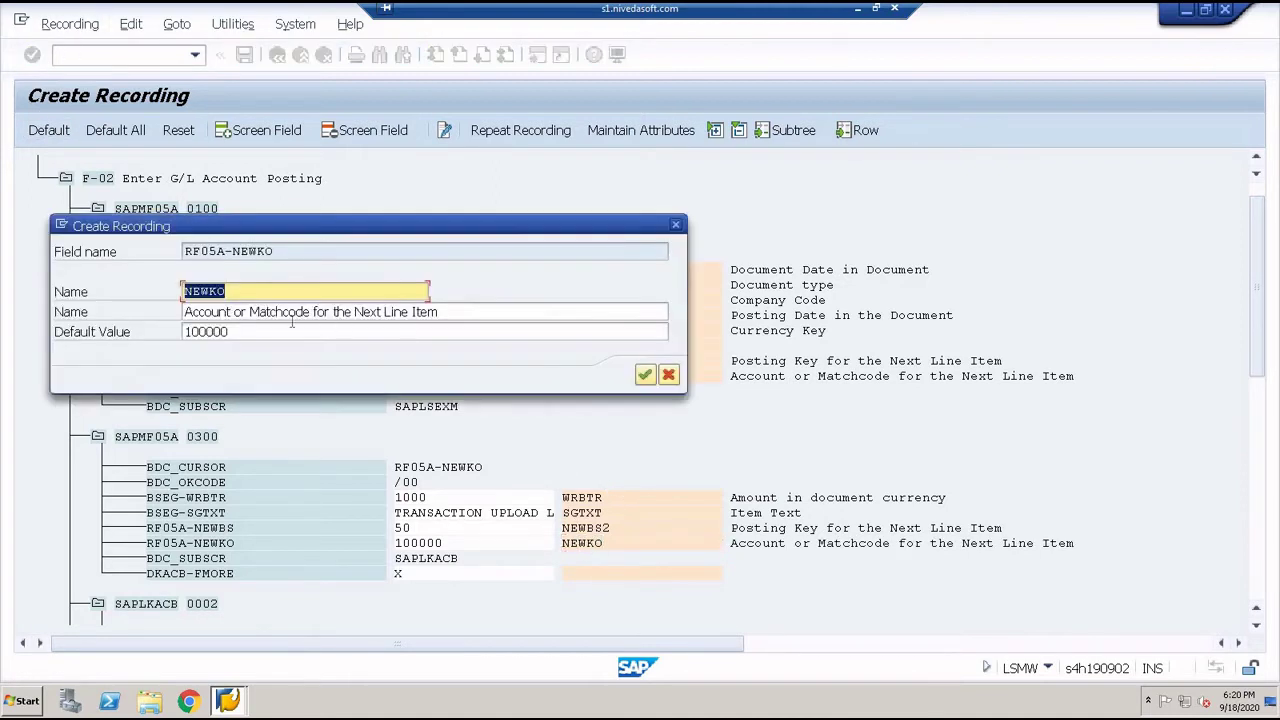
{"action": "left_click", "coordinate": [234, 291]}
{"action": "type", "text": "2"}
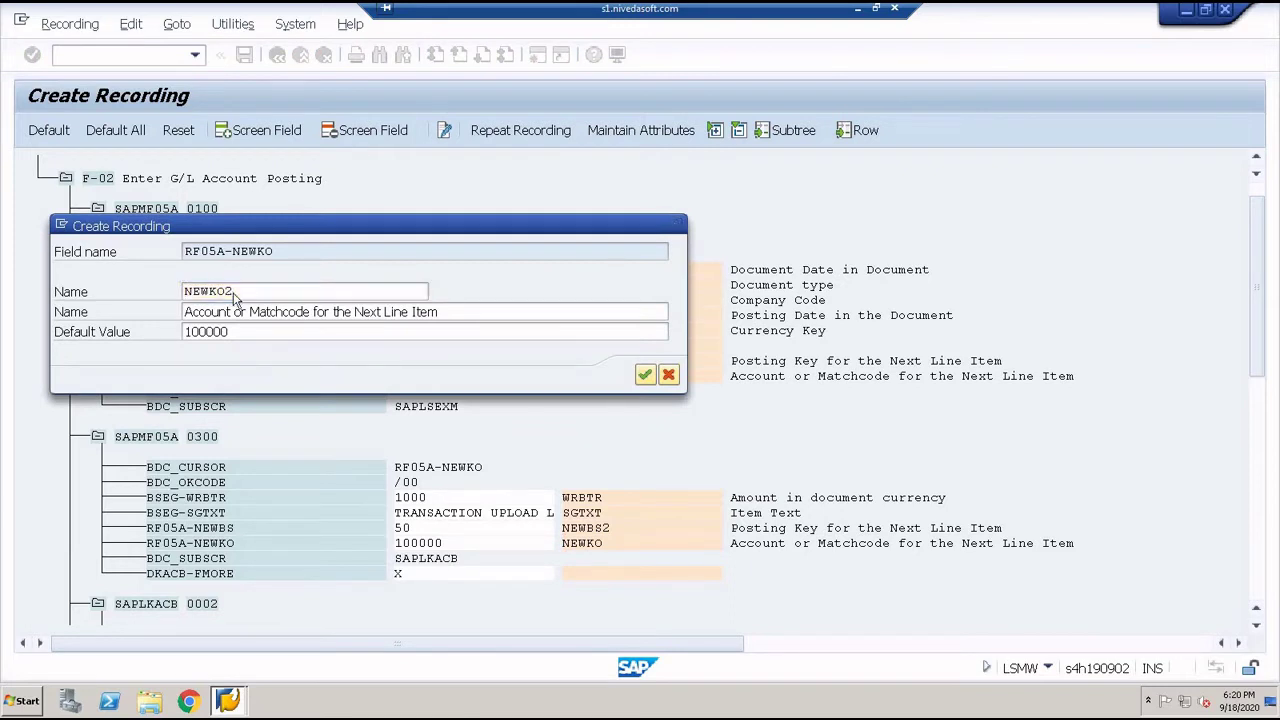
{"action": "key", "text": "Return"}
Step: Assign default field names to the amount and item text in the second SAPMF05A 0300 screen, and rename the amount field to WRBTR2
{"action": "scroll", "coordinate": [733, 520], "scroll_direction": "down", "scroll_amount": 1}
{"action": "scroll", "coordinate": [733, 520], "scroll_direction": "down", "scroll_amount": 5}
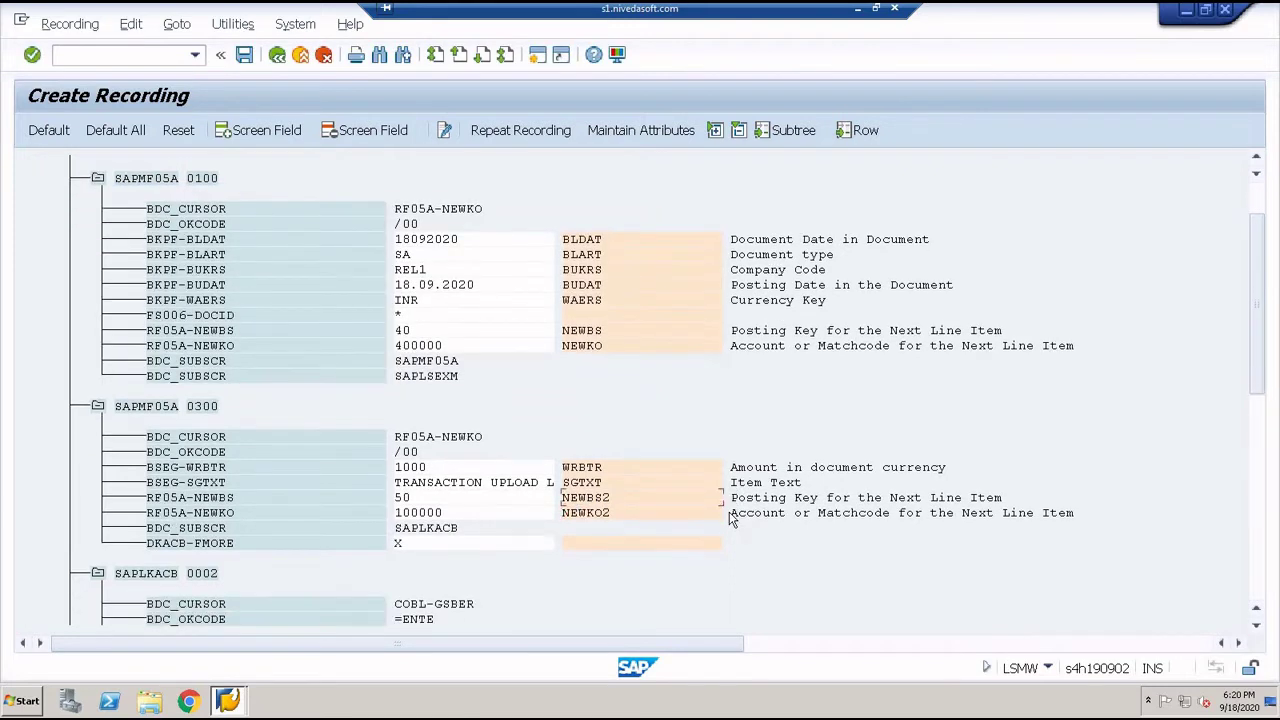
{"action": "scroll", "coordinate": [733, 520], "scroll_direction": "down", "scroll_amount": 6}
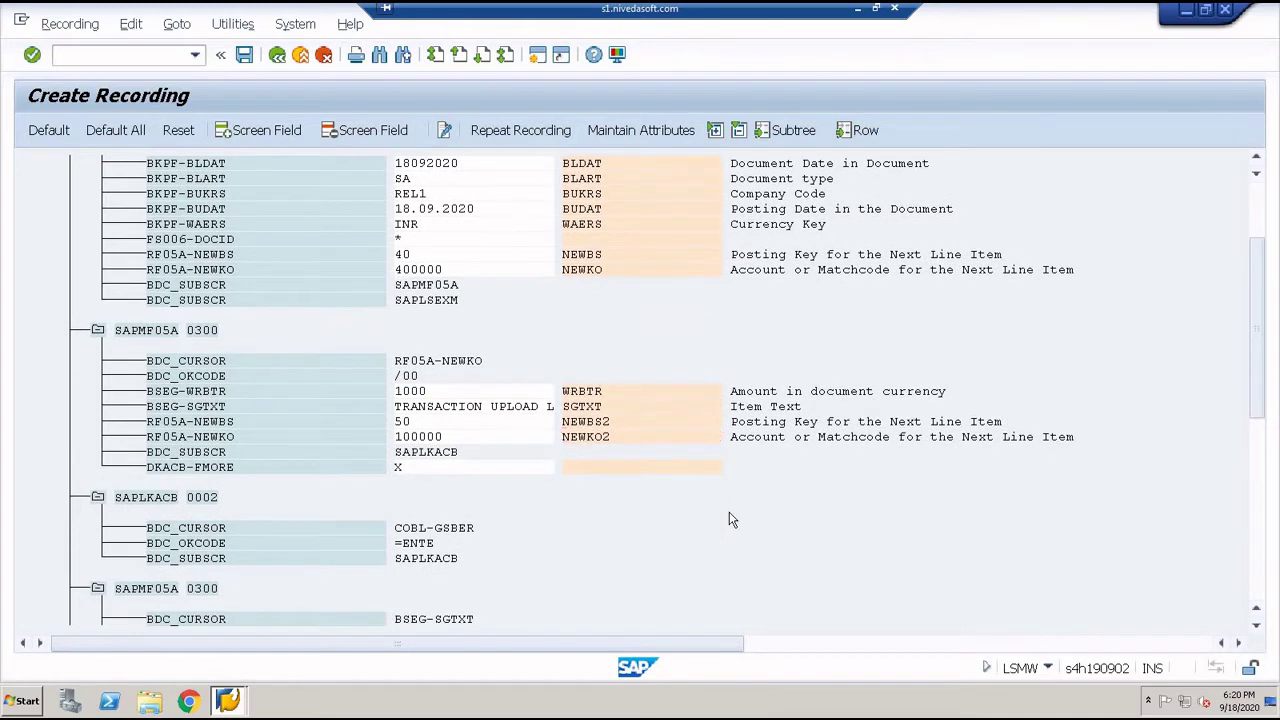
{"action": "scroll", "coordinate": [730, 519], "scroll_direction": "down", "scroll_amount": 4}
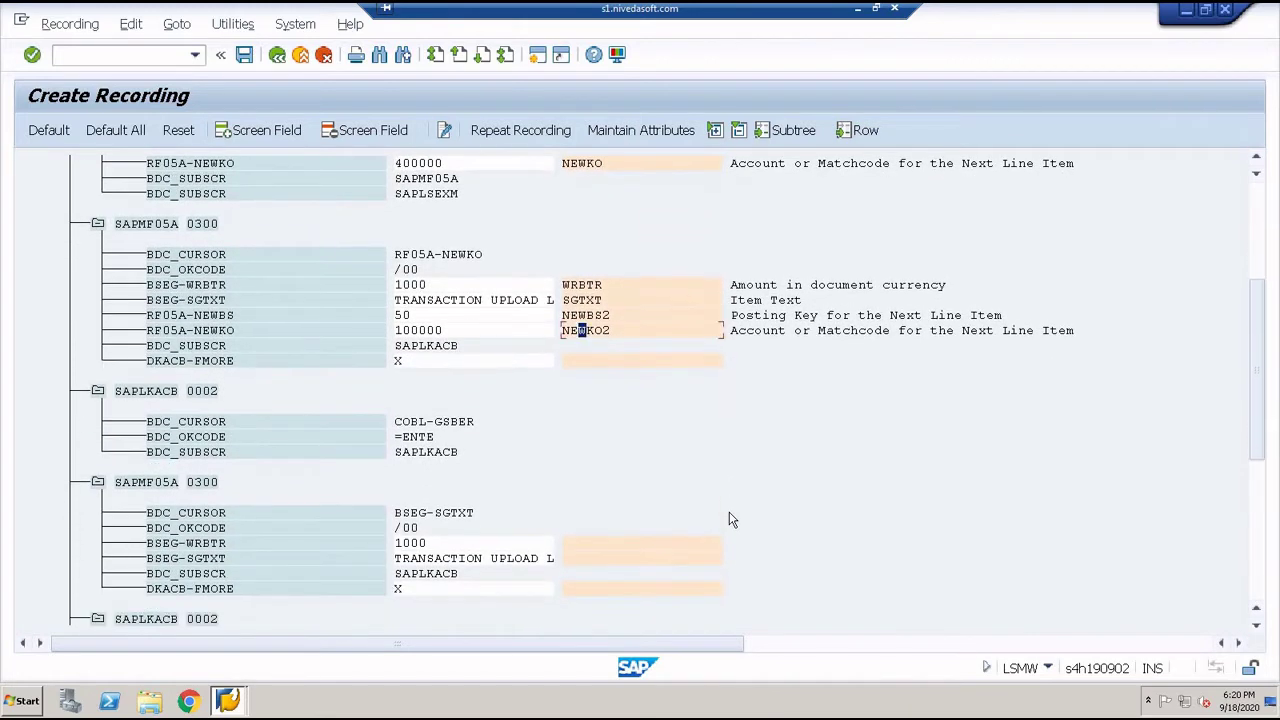
{"action": "left_click", "coordinate": [605, 515]}
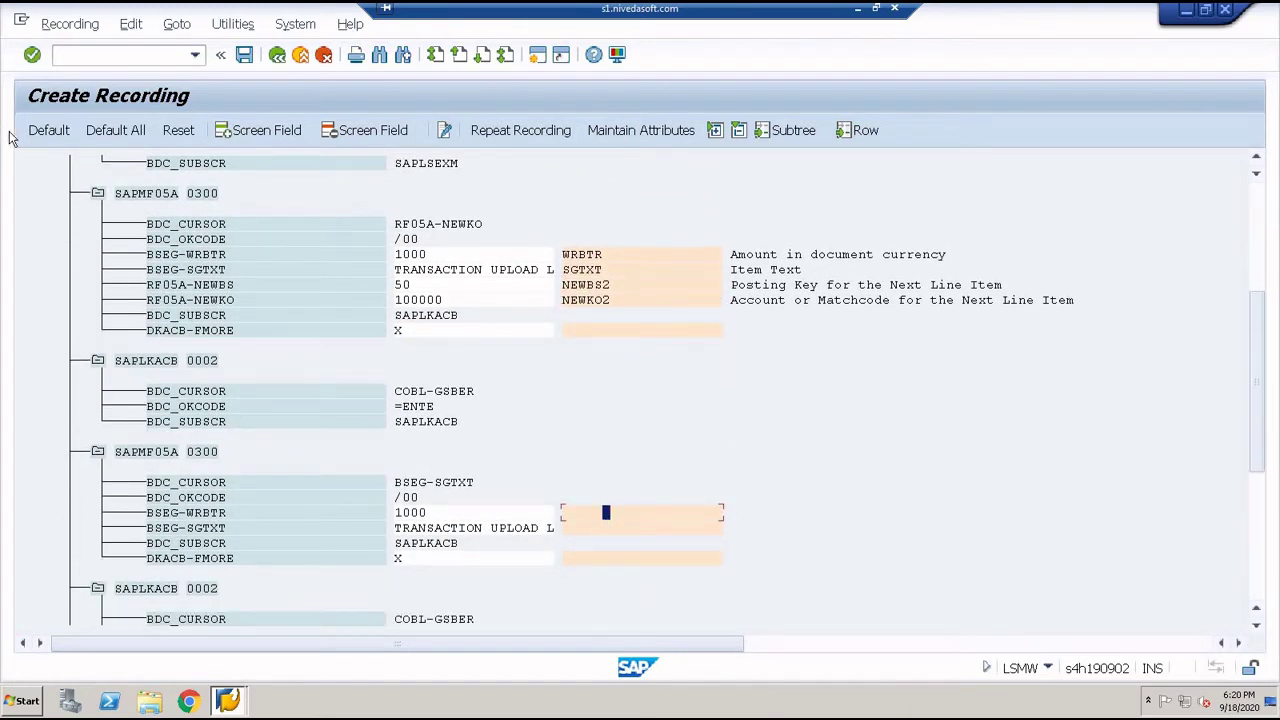
{"action": "type", "text": "WRBTR"}
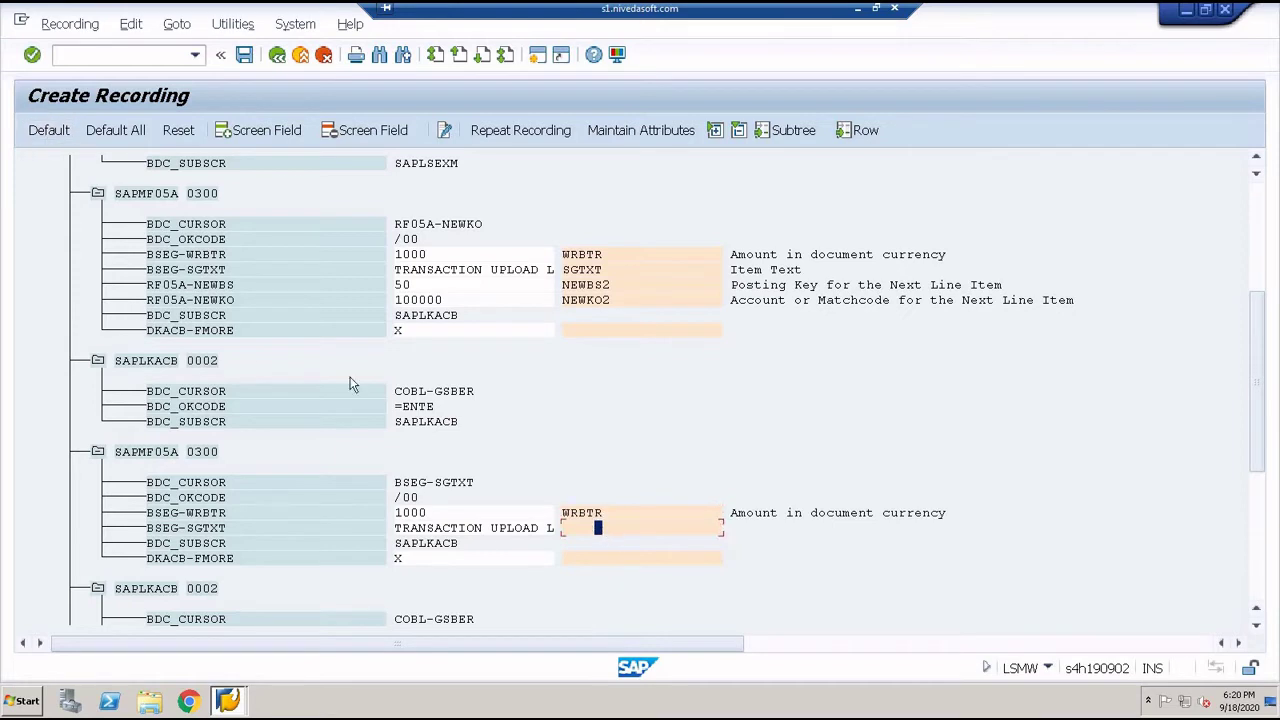
{"action": "left_click", "coordinate": [44, 137]}
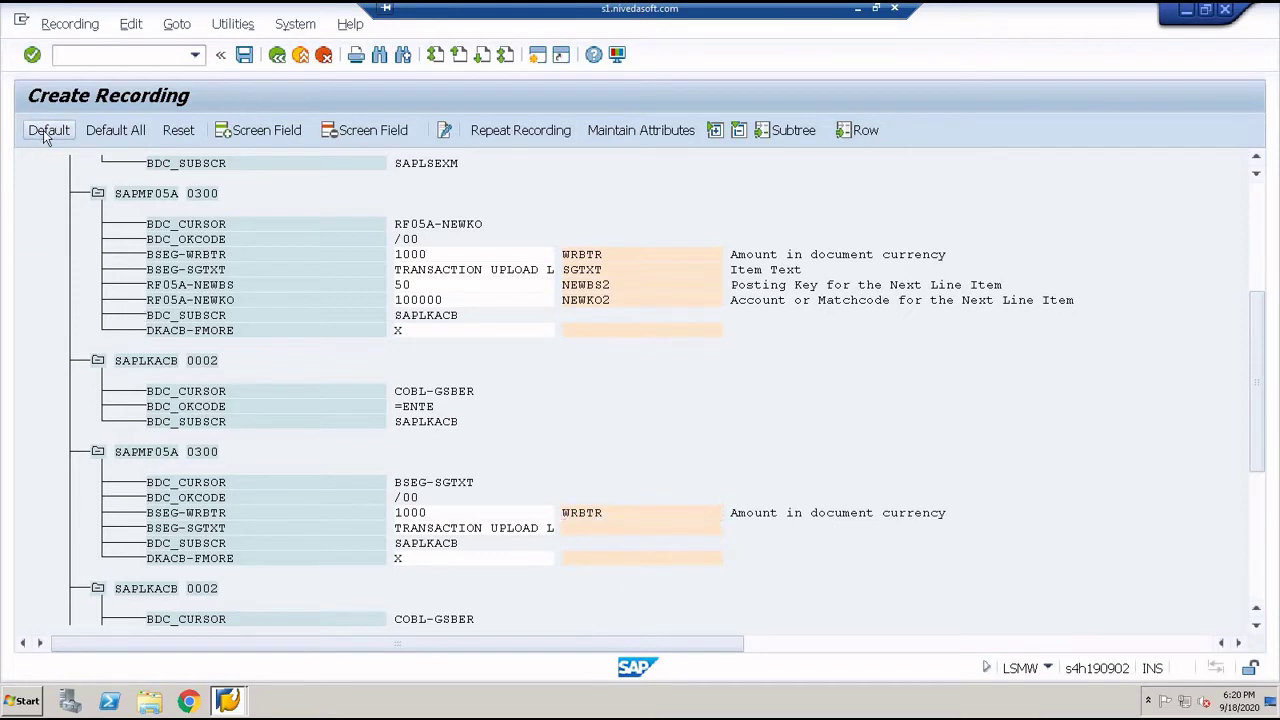
{"action": "double_click", "coordinate": [603, 512]}
{"action": "left_click", "coordinate": [245, 291]}
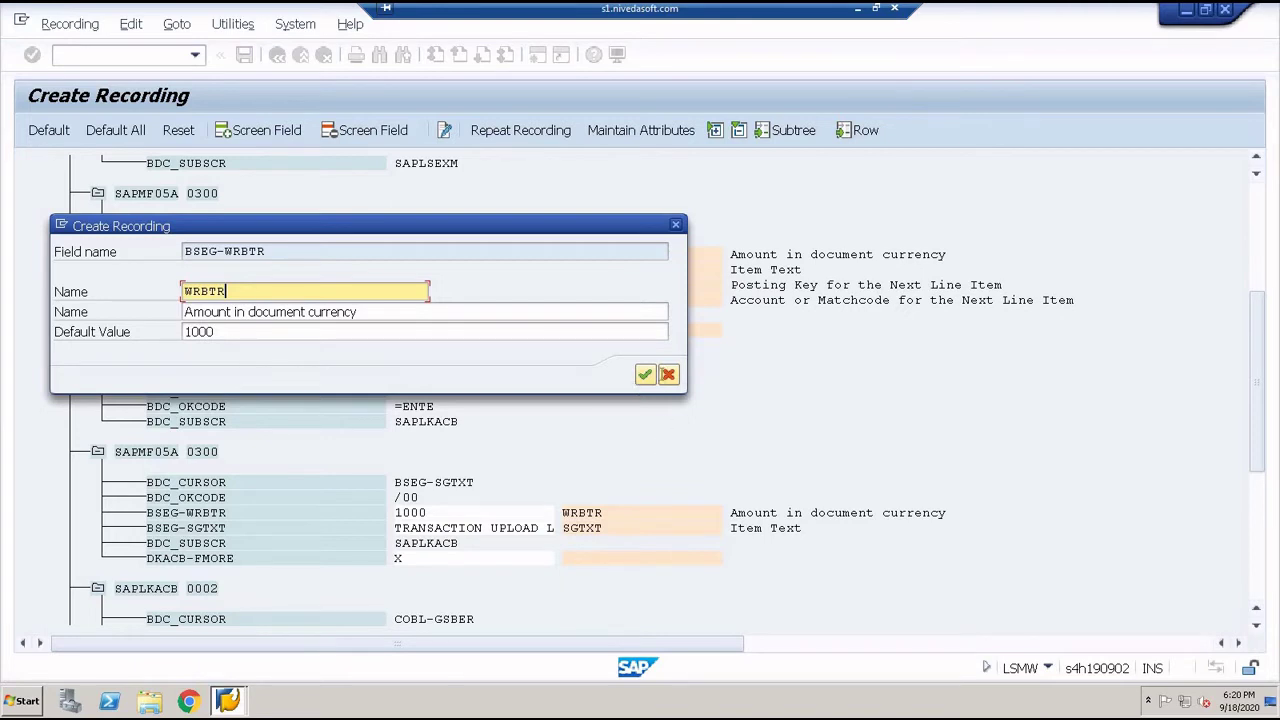
{"action": "type", "text": "2"}
{"action": "key", "text": "Return"}
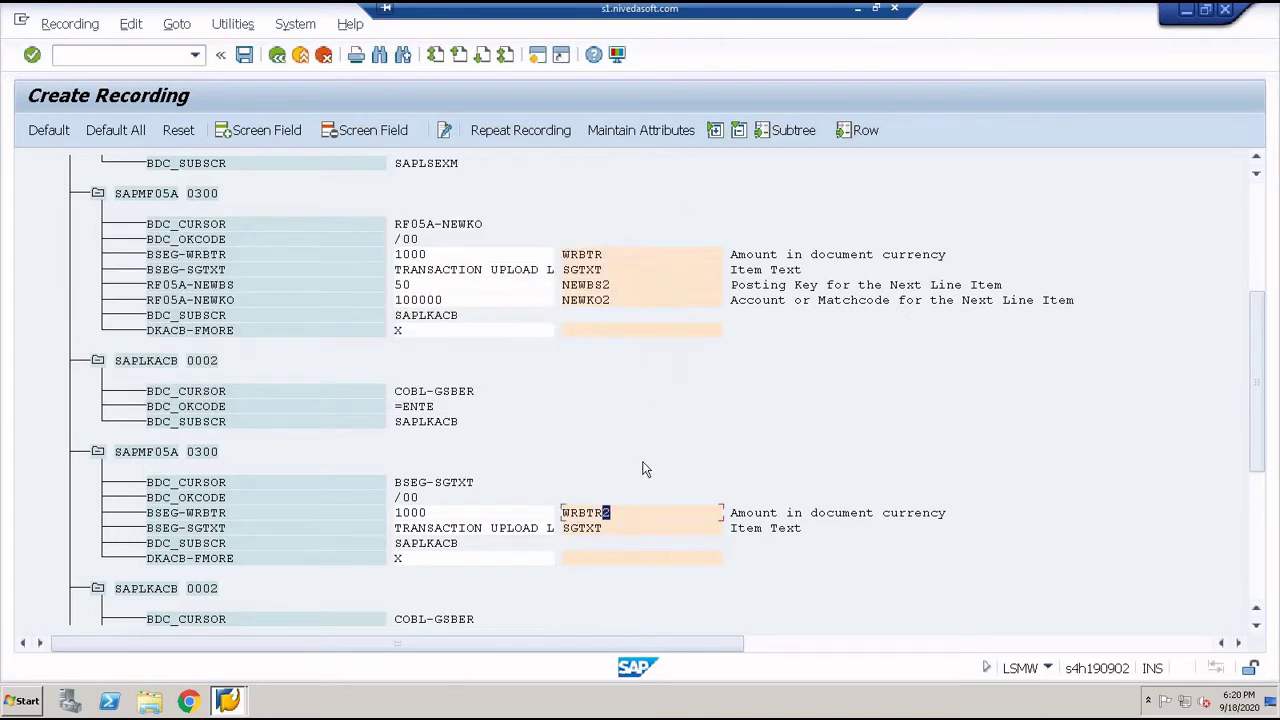
Step: Rename the BSEG-SGTXT field in the second SAPMF05A 0300 screen to SGTXT2 and save the recording
{"action": "double_click", "coordinate": [597, 533]}
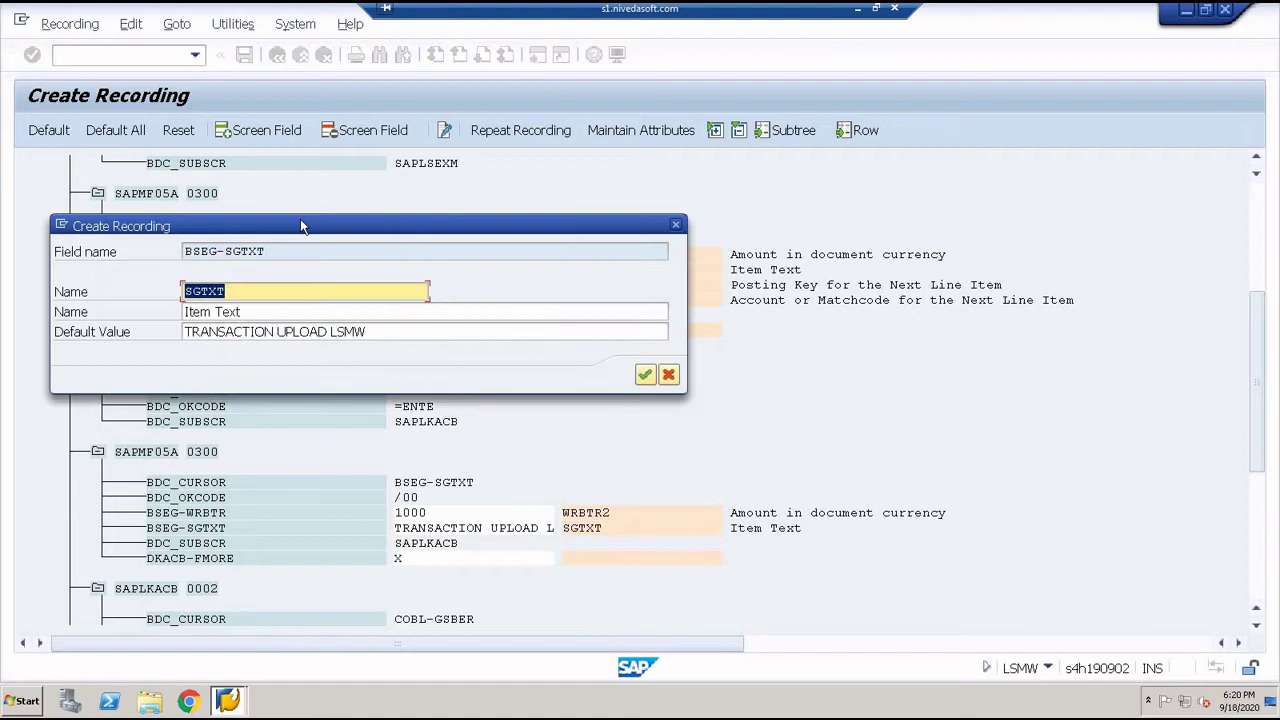
{"action": "left_click", "coordinate": [242, 291]}
{"action": "type", "text": "2"}
{"action": "key", "text": "Return"}
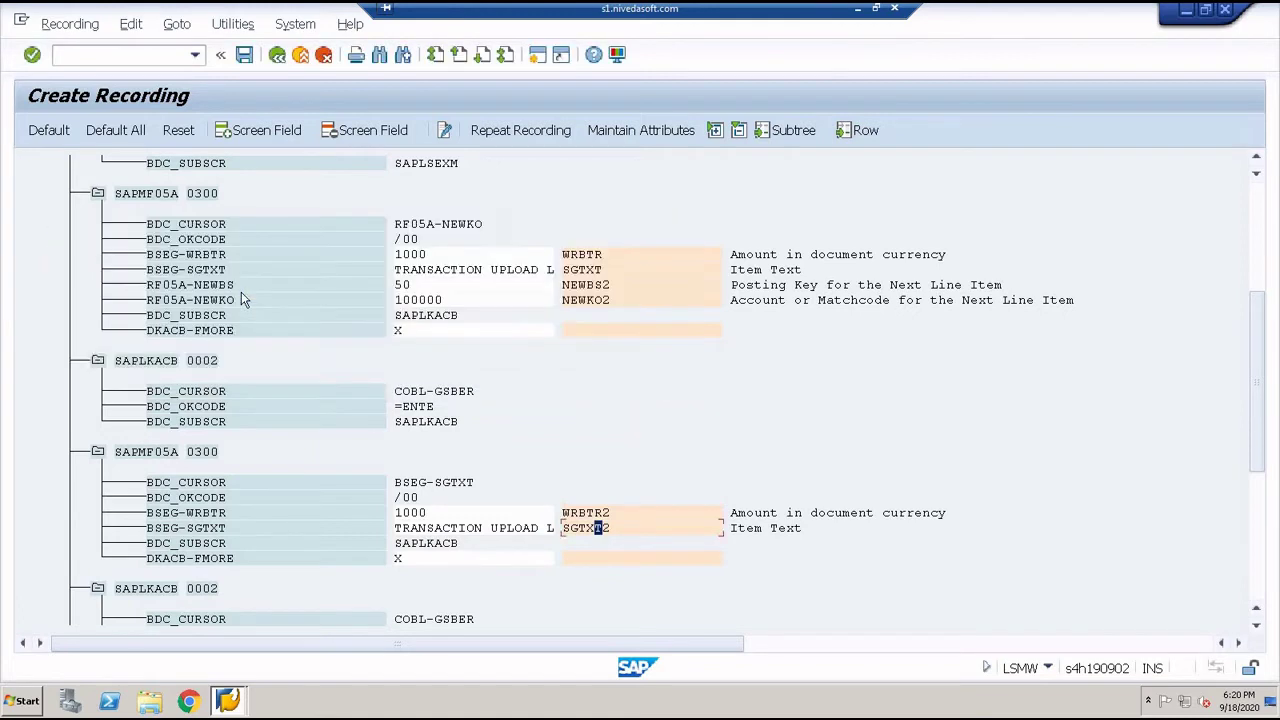
{"action": "left_click", "coordinate": [244, 55]}
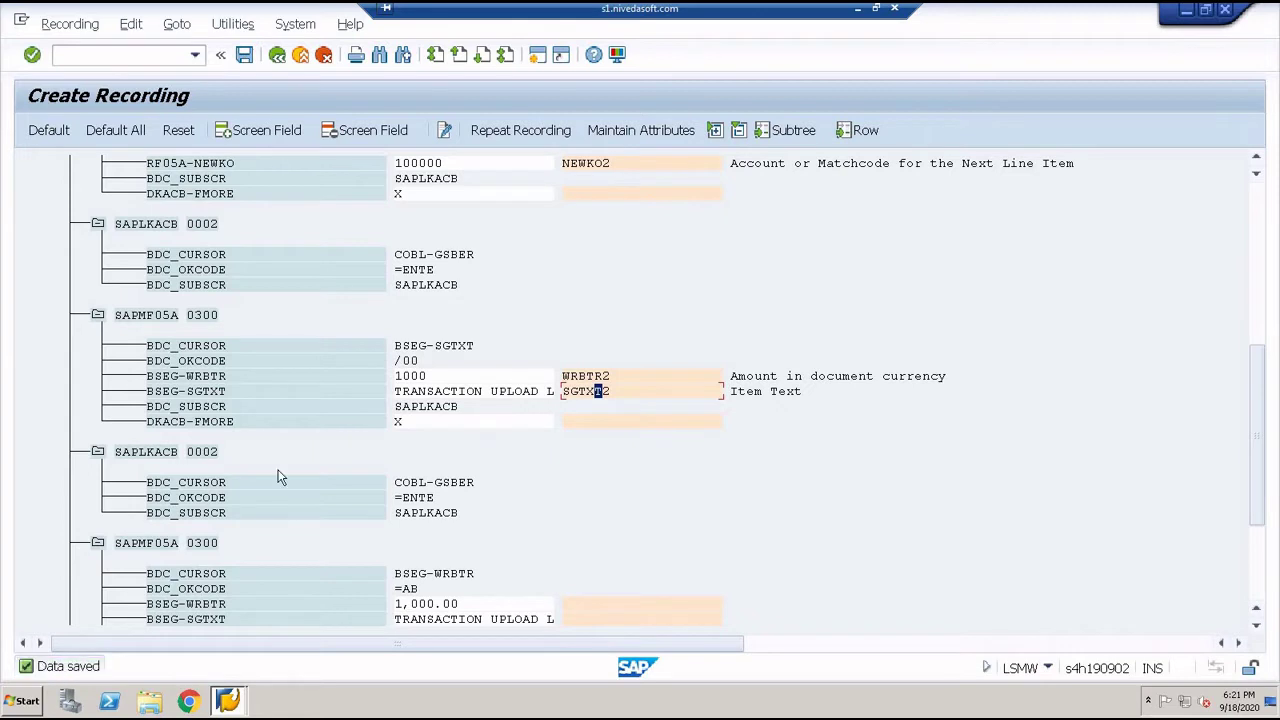
Step: Return to the object attributes, set UPLOAD_TRANS as the batch input recording, and save the object
{"action": "left_click", "coordinate": [277, 55]}
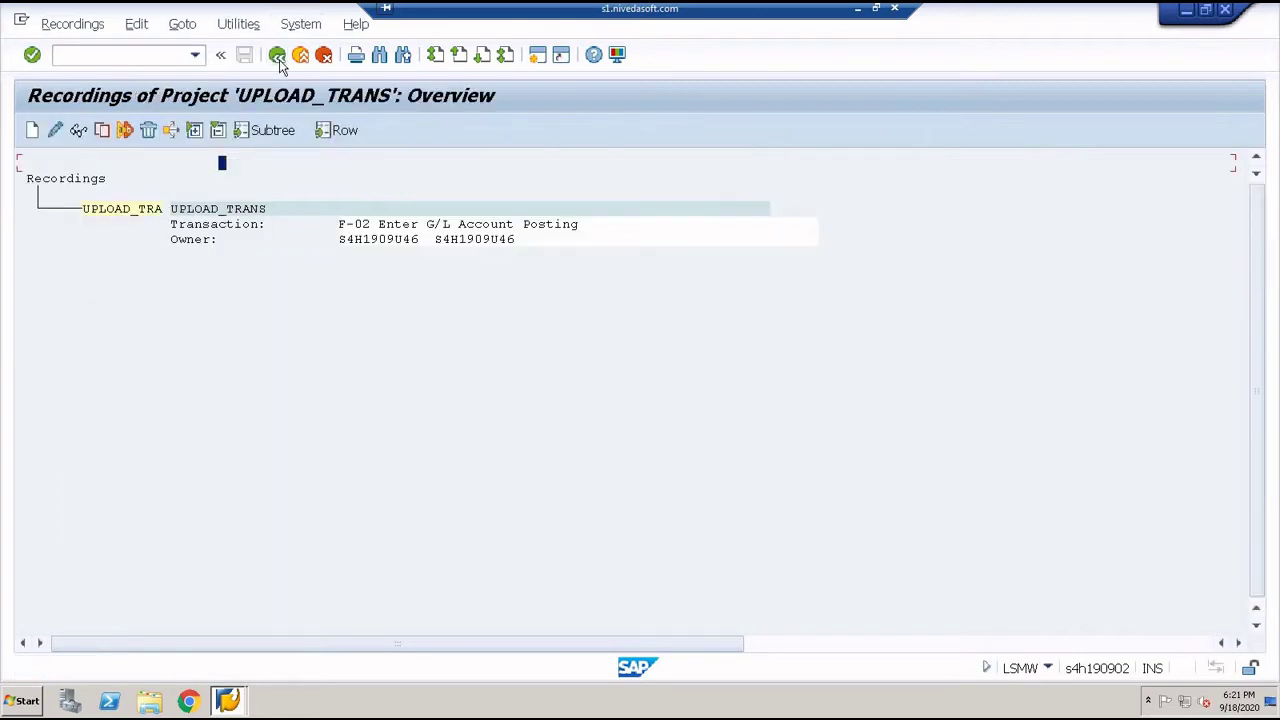
{"action": "left_click", "coordinate": [278, 56]}
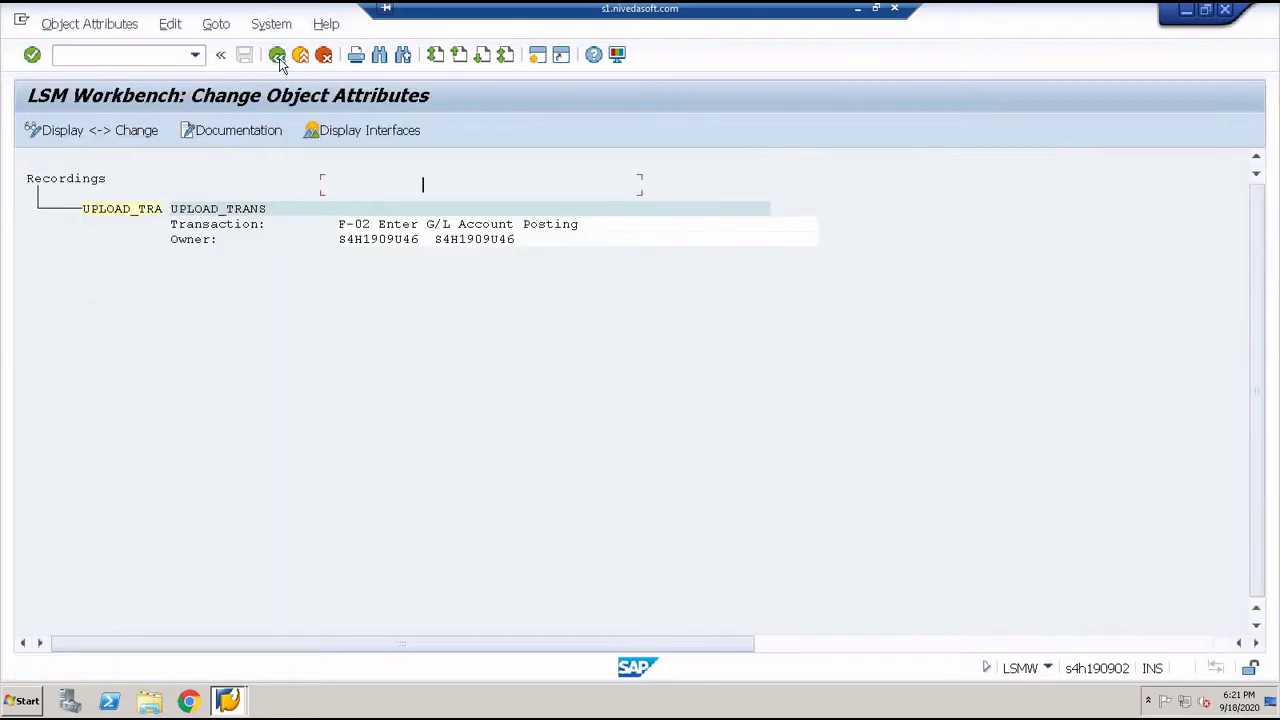
{"action": "left_click", "coordinate": [250, 425]}
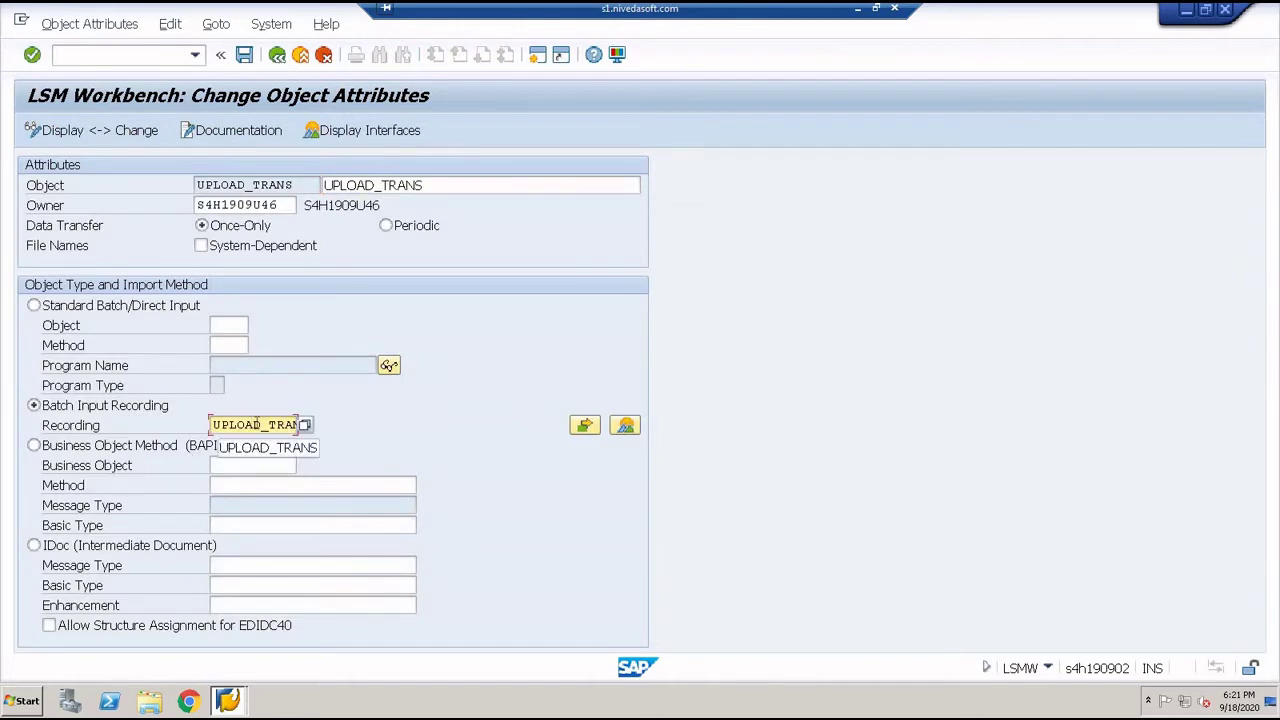
{"action": "key", "text": "Return"}
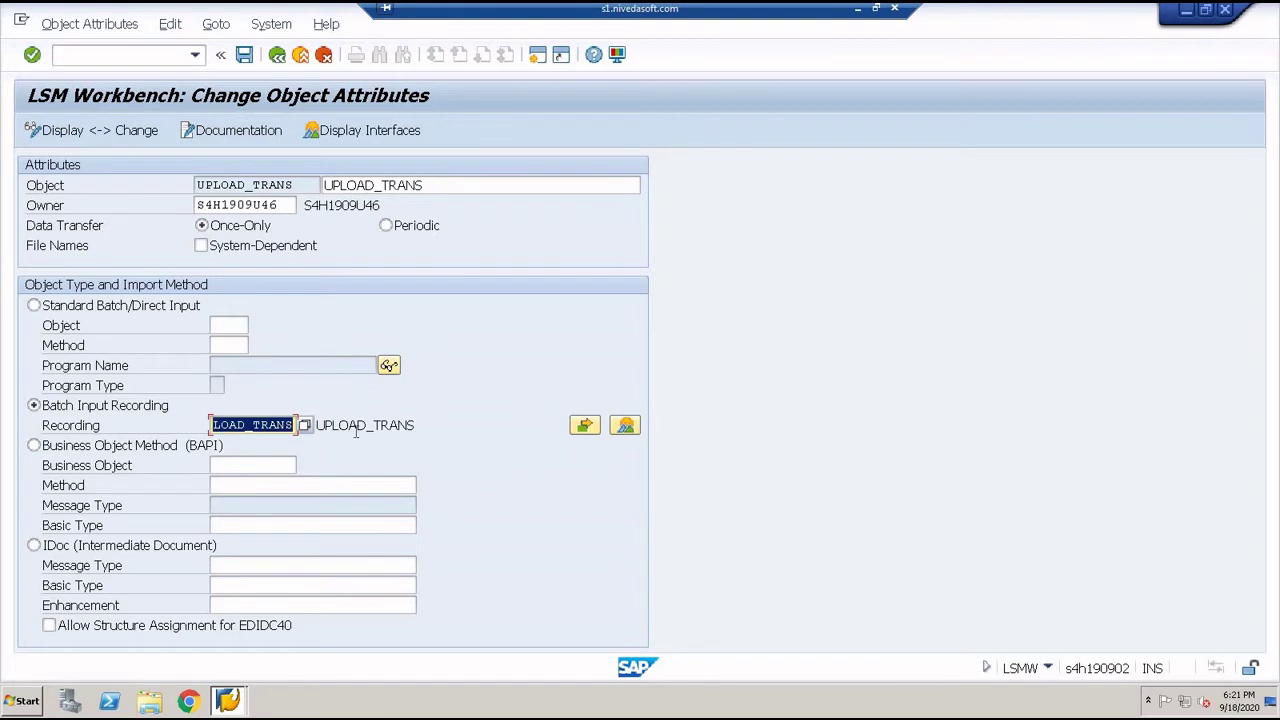
{"action": "left_click", "coordinate": [244, 55]}
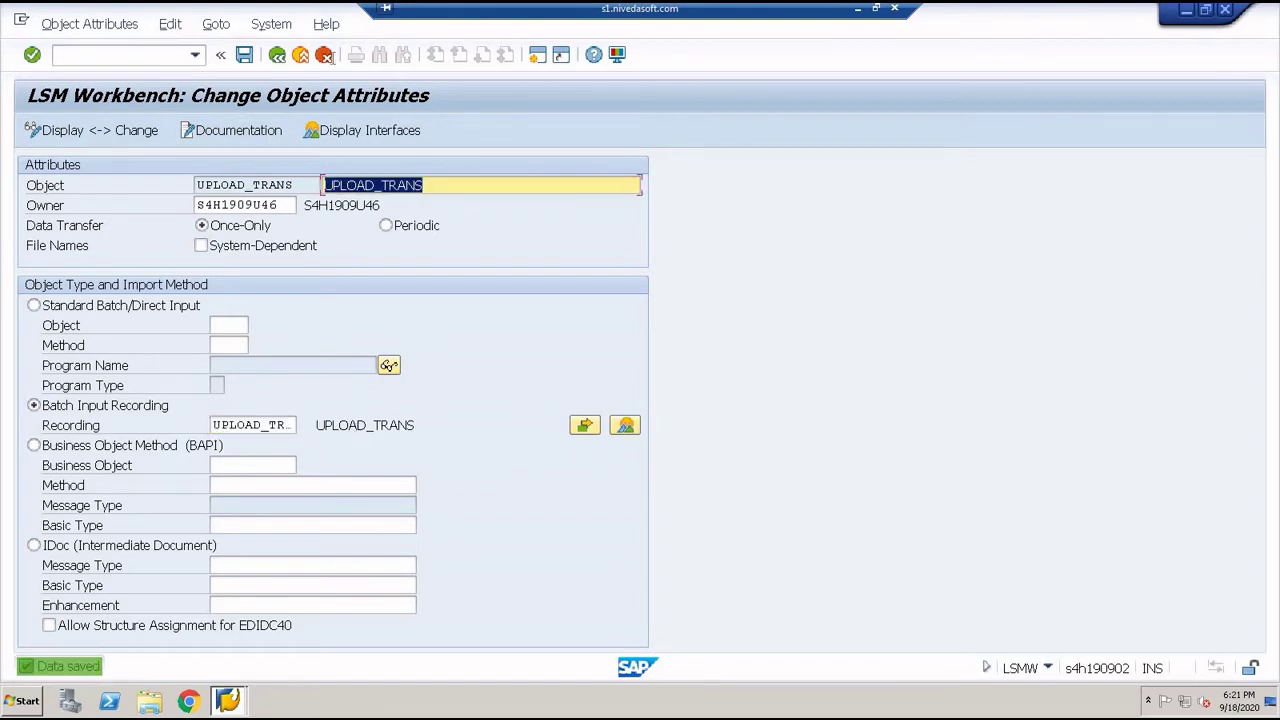
{"action": "left_click", "coordinate": [280, 56]}
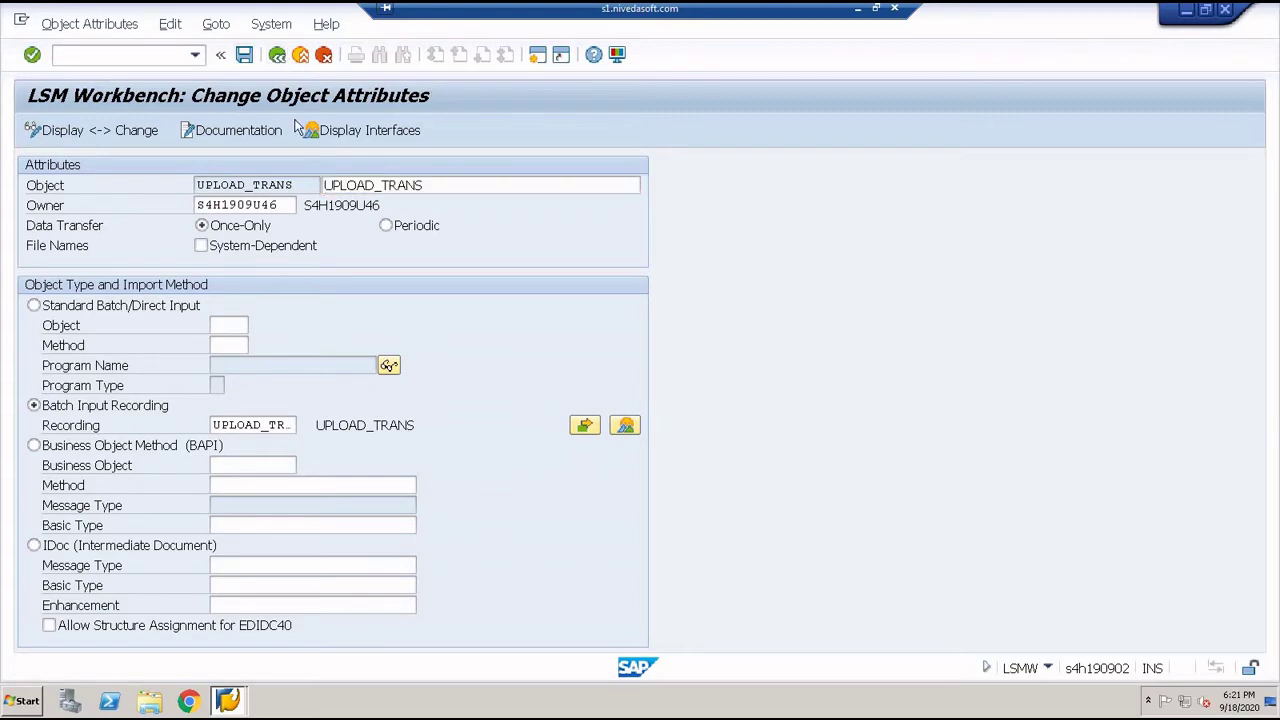
Step: Display the object overview as a table and select the target field rows BLDAT through SGTXT2, from field name to target length
{"action": "left_click", "coordinate": [422, 131]}
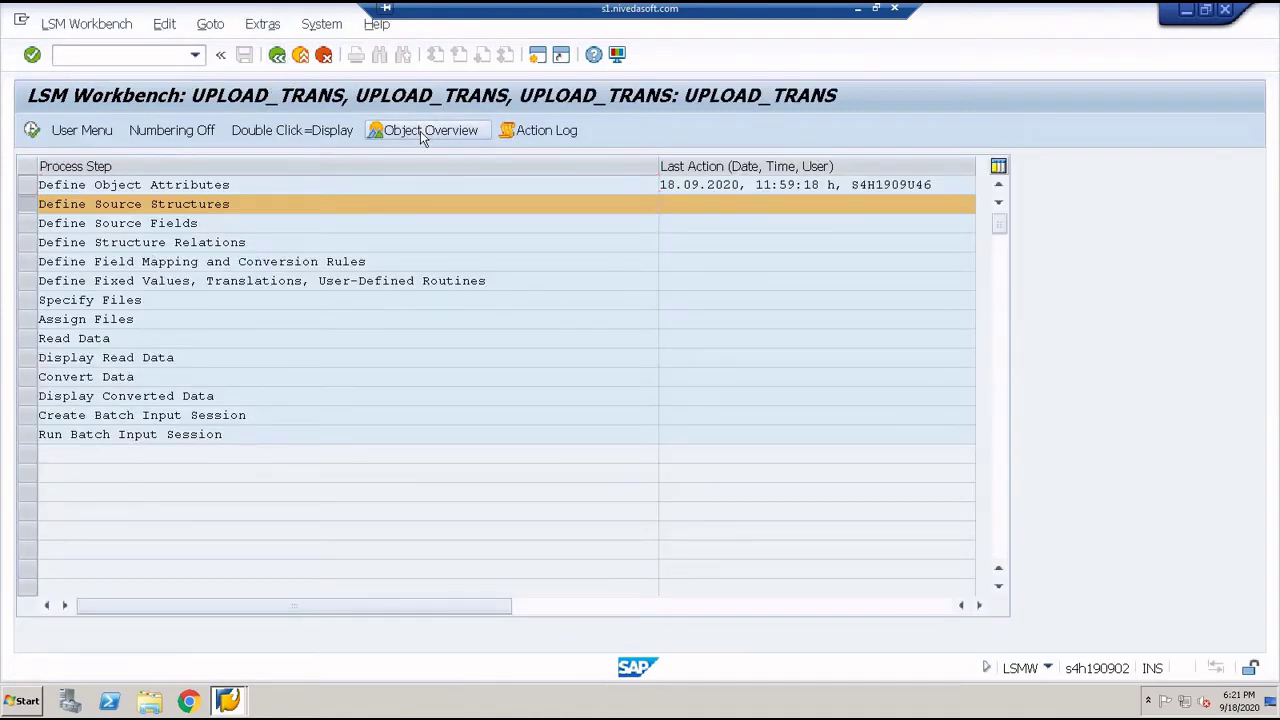
{"action": "left_click", "coordinate": [336, 360]}
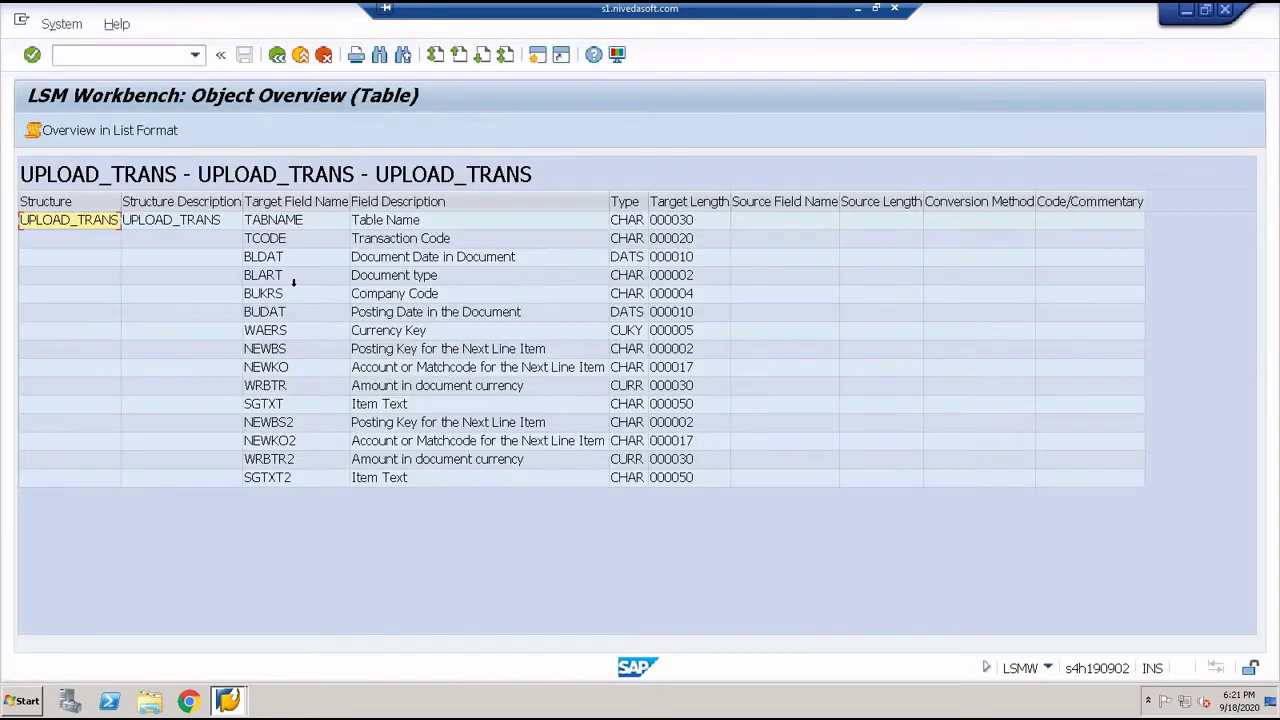
{"action": "left_click", "coordinate": [285, 258]}
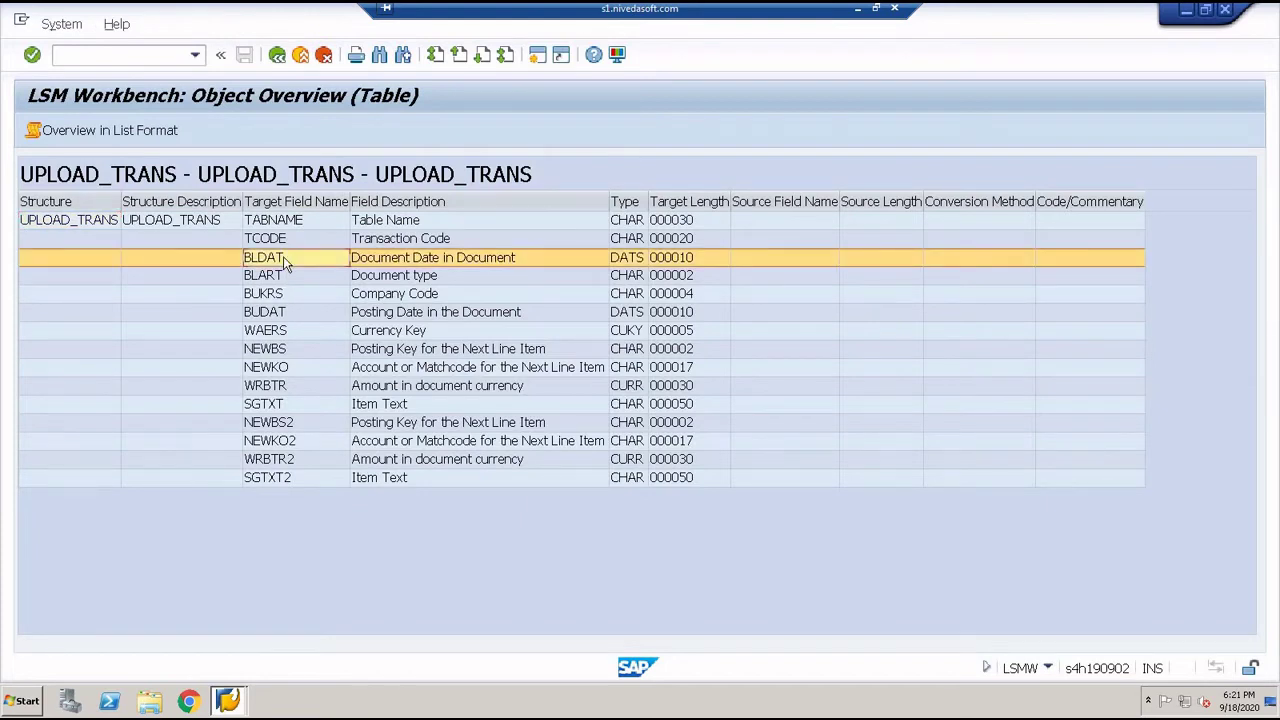
{"action": "left_click", "coordinate": [283, 256]}
{"action": "mouse_move", "coordinate": [283, 256]}
{"action": "left_mouse_down"}
{"action": "mouse_move", "coordinate": [680, 425]}
{"action": "mouse_move", "coordinate": [673, 479]}
{"action": "left_mouse_up"}
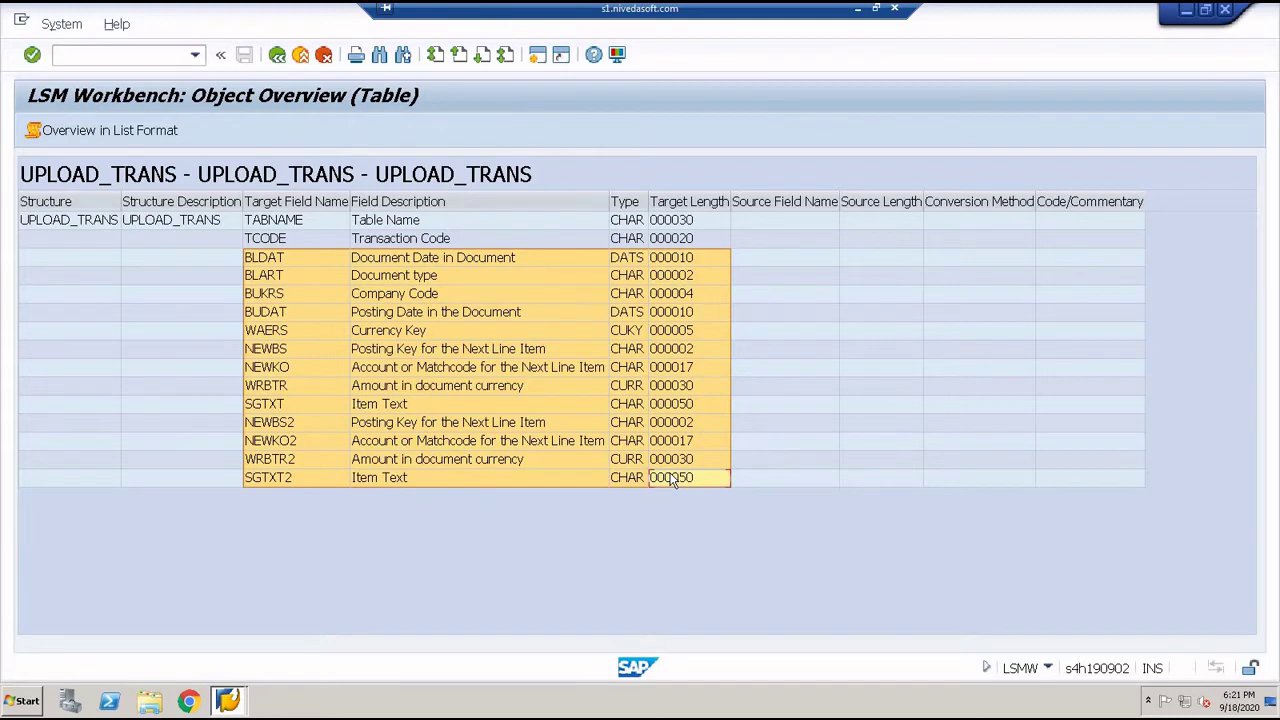
{"action": "left_click", "coordinate": [284, 58]}
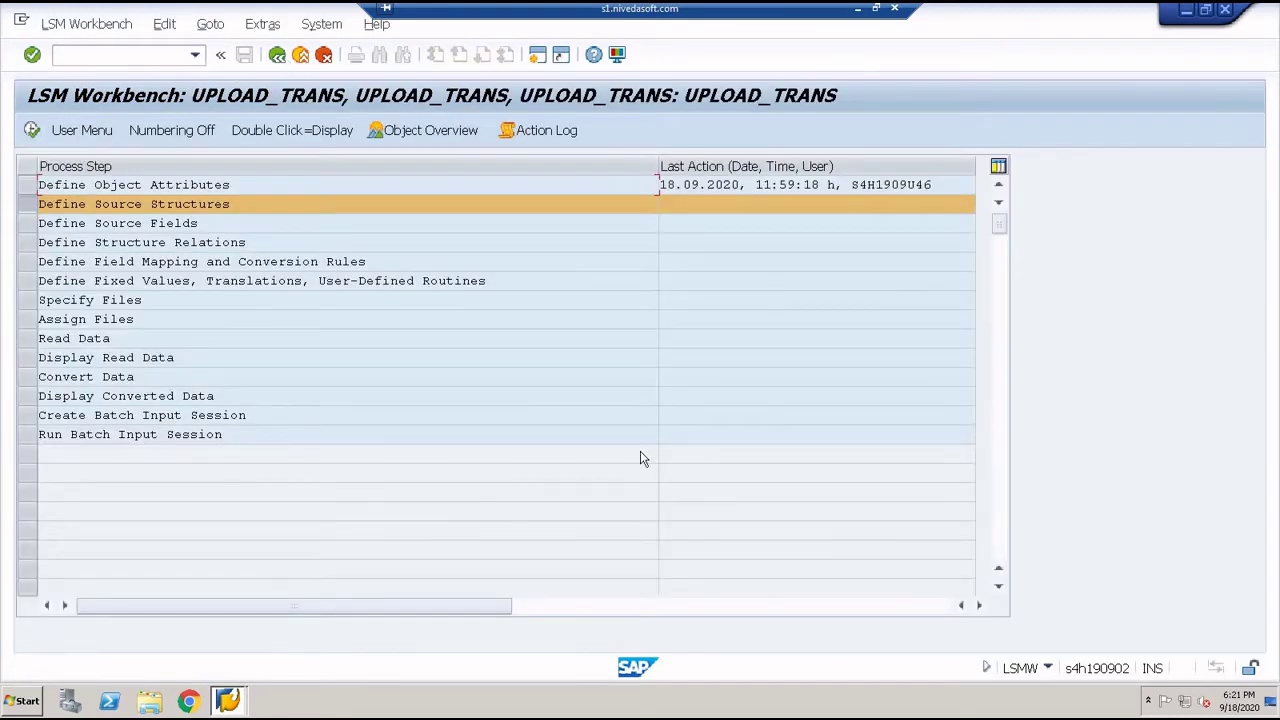
Step: Create and save the source structure TRANUPLOAD09 with the description TRANSACTION UPLOAD, returning to the process step list
{"action": "left_click", "coordinate": [32, 131]}
{"action": "left_click", "coordinate": [32, 131]}
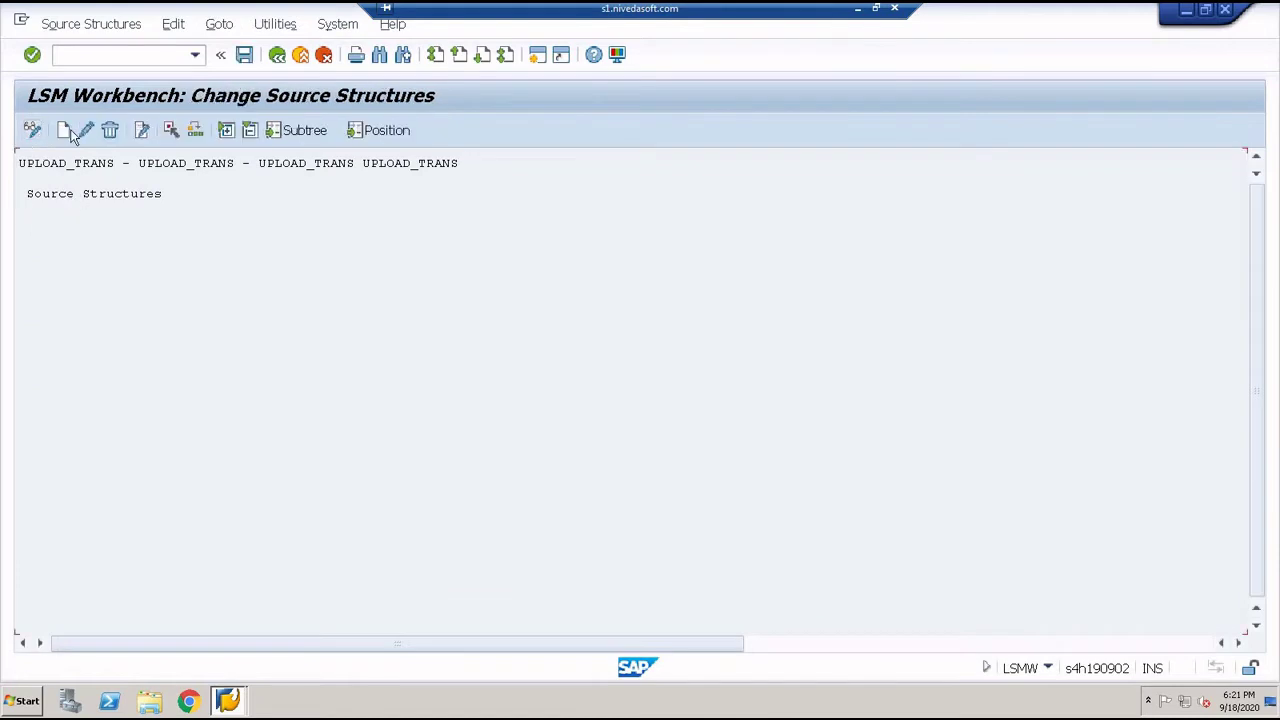
{"action": "left_click", "coordinate": [63, 130]}
{"action": "type", "text": "TRAN"}
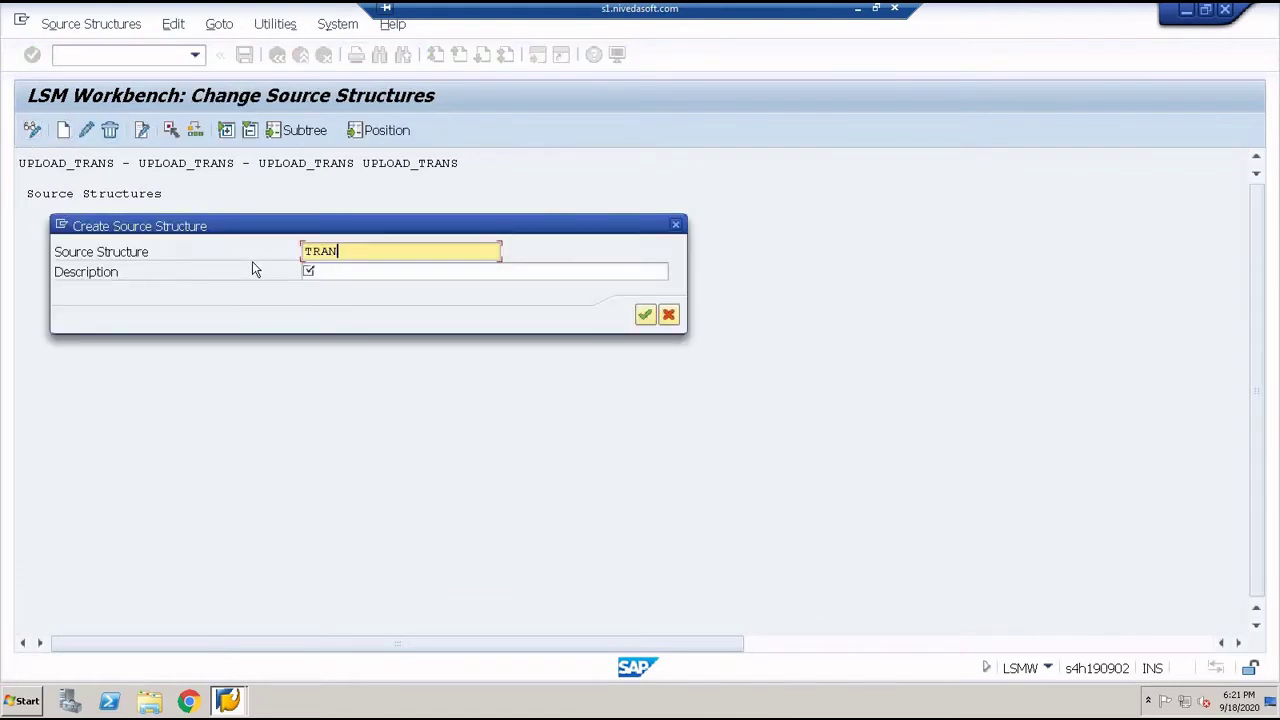
{"action": "type", "text": "_"}
{"action": "key", "text": "BackSpace"}
{"action": "type", "text": "UPLOAD09"}
{"action": "key", "text": "Tab"}
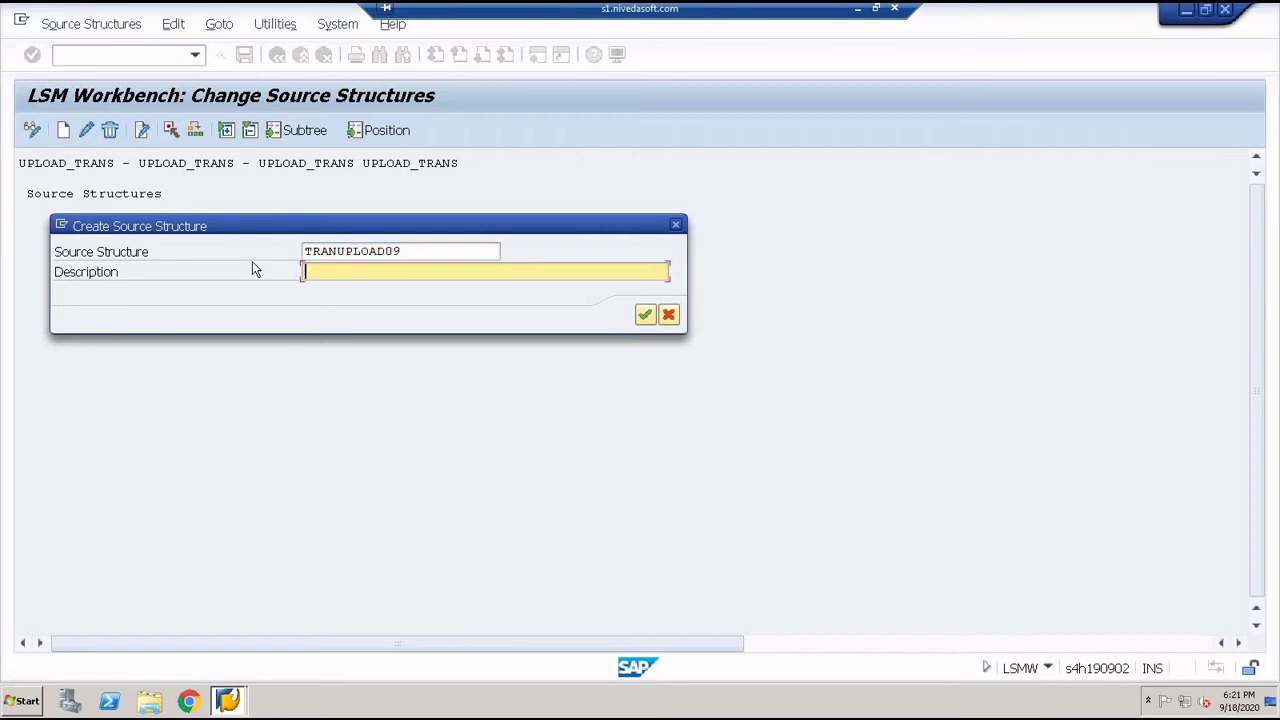
{"action": "type", "text": "TRANSACTION UPLOAD"}
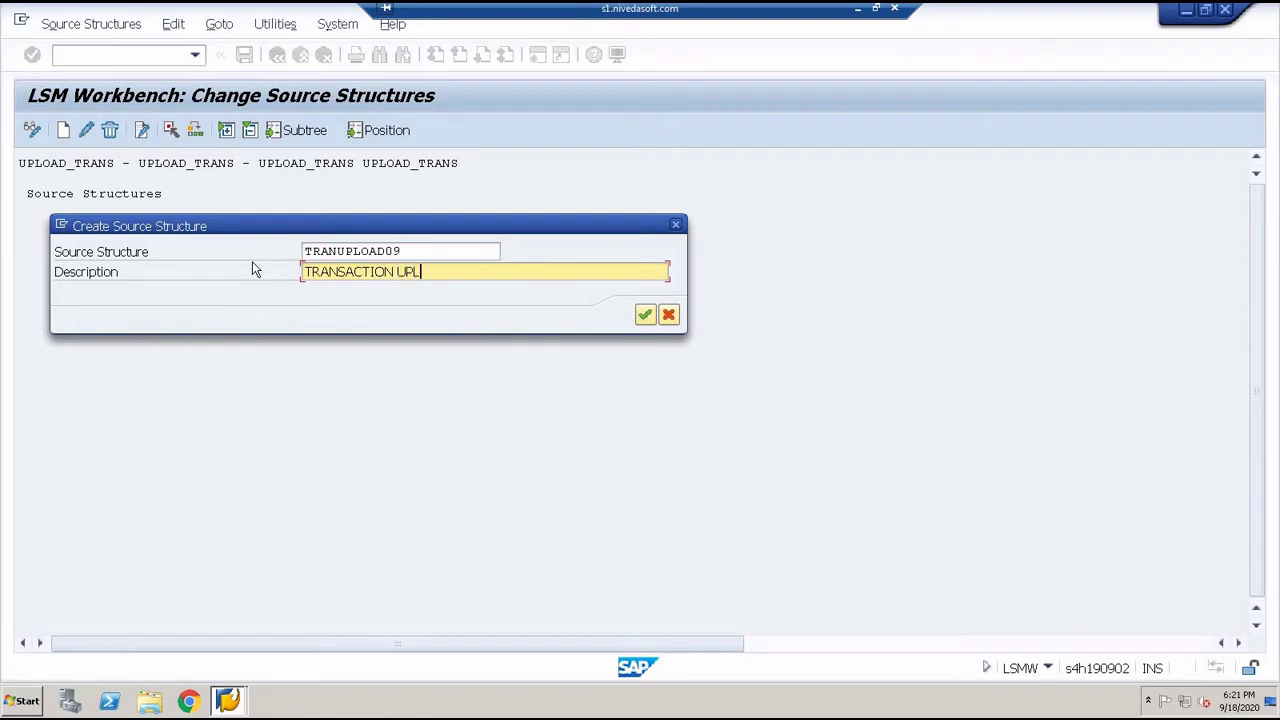
{"action": "key", "text": "Return"}
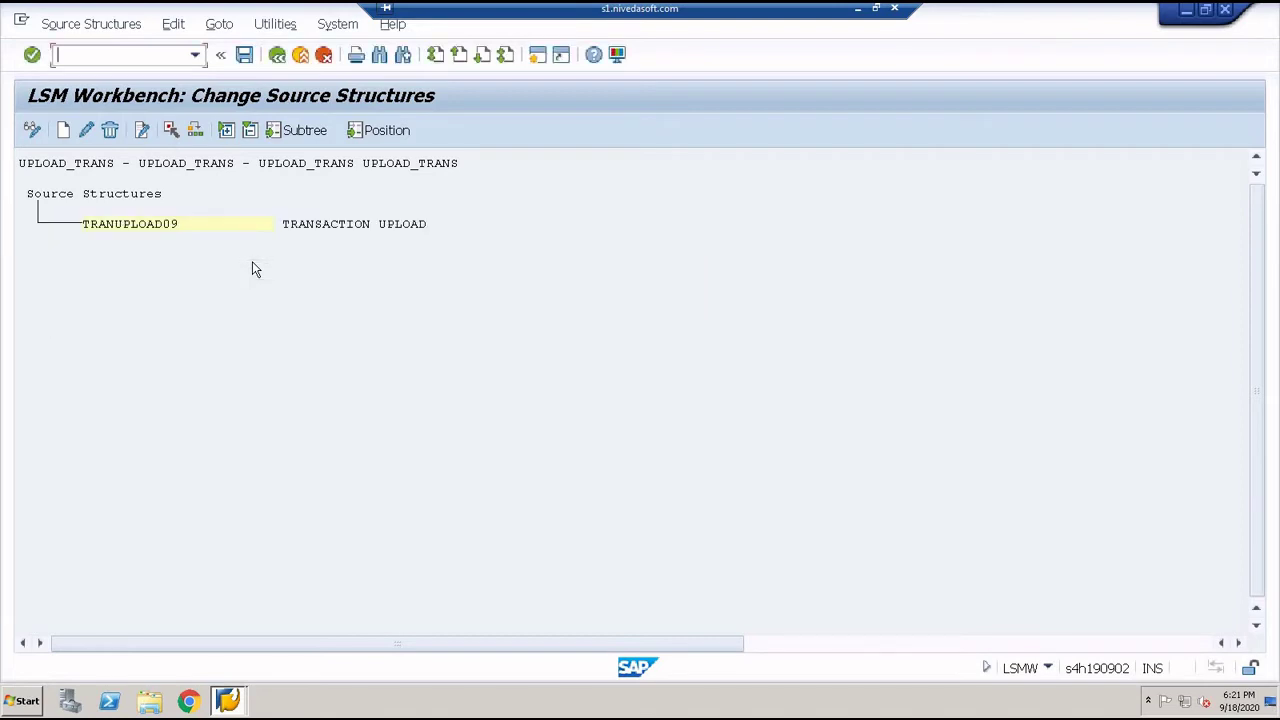
{"action": "left_click", "coordinate": [246, 57]}
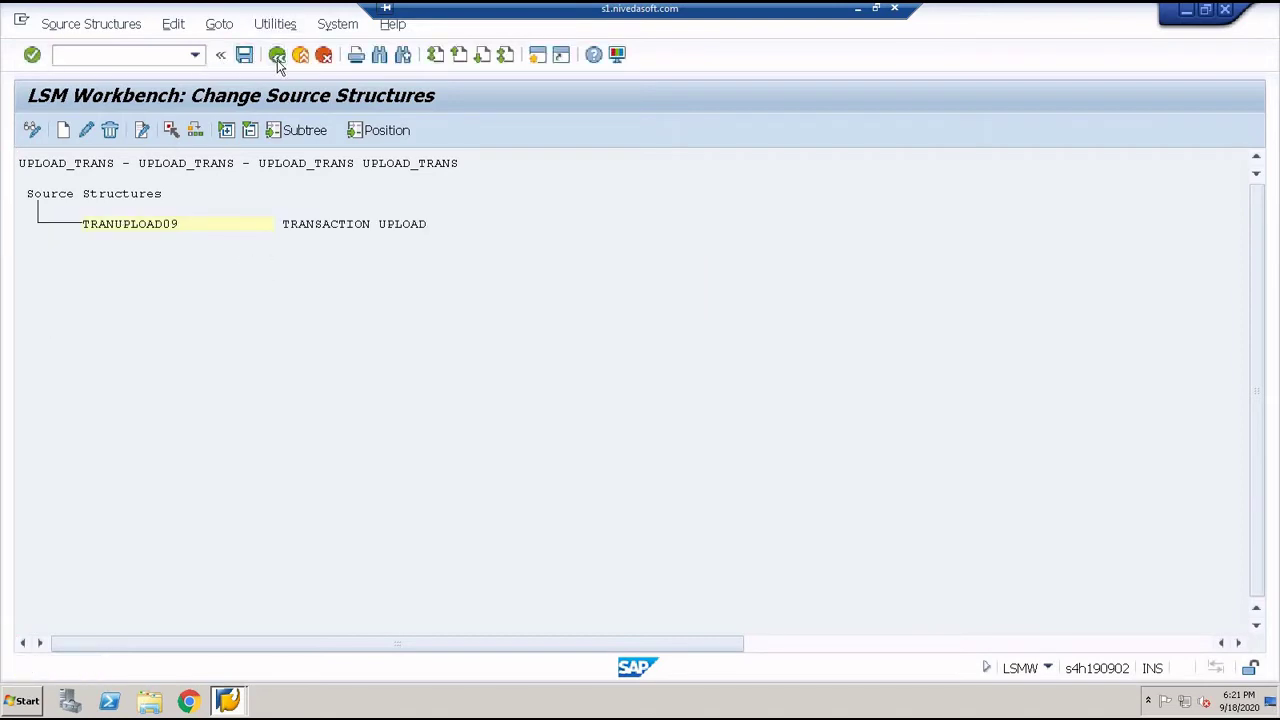
{"action": "left_click", "coordinate": [277, 55]}
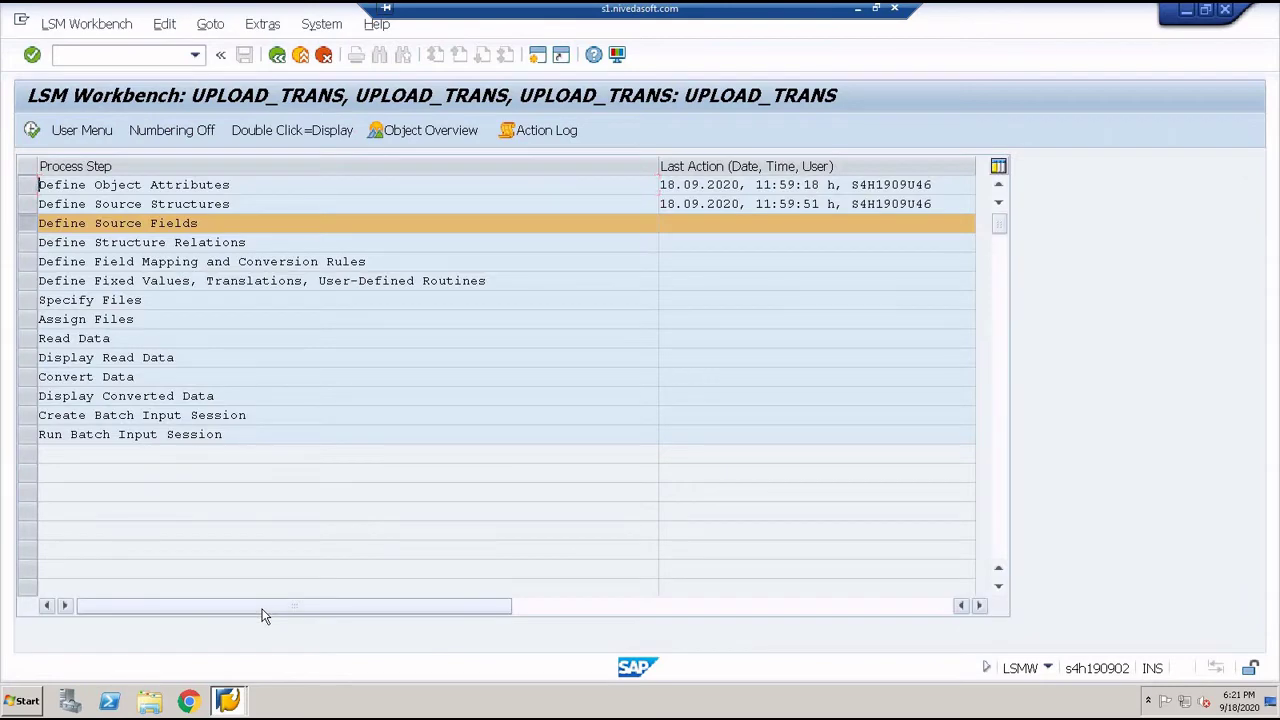
Step: Launch Excel 2013
{"action": "key", "text": "super"}
{"action": "type", "text": "EXCEL"}
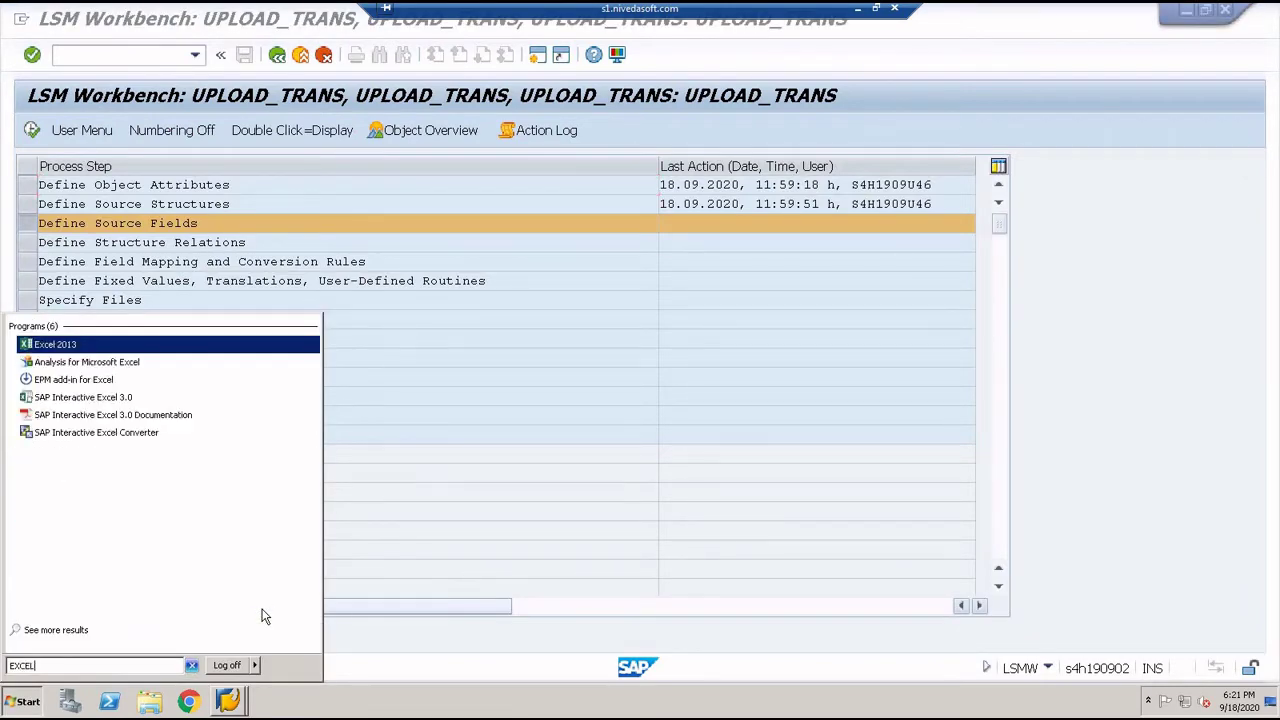
{"action": "key", "text": "Return"}
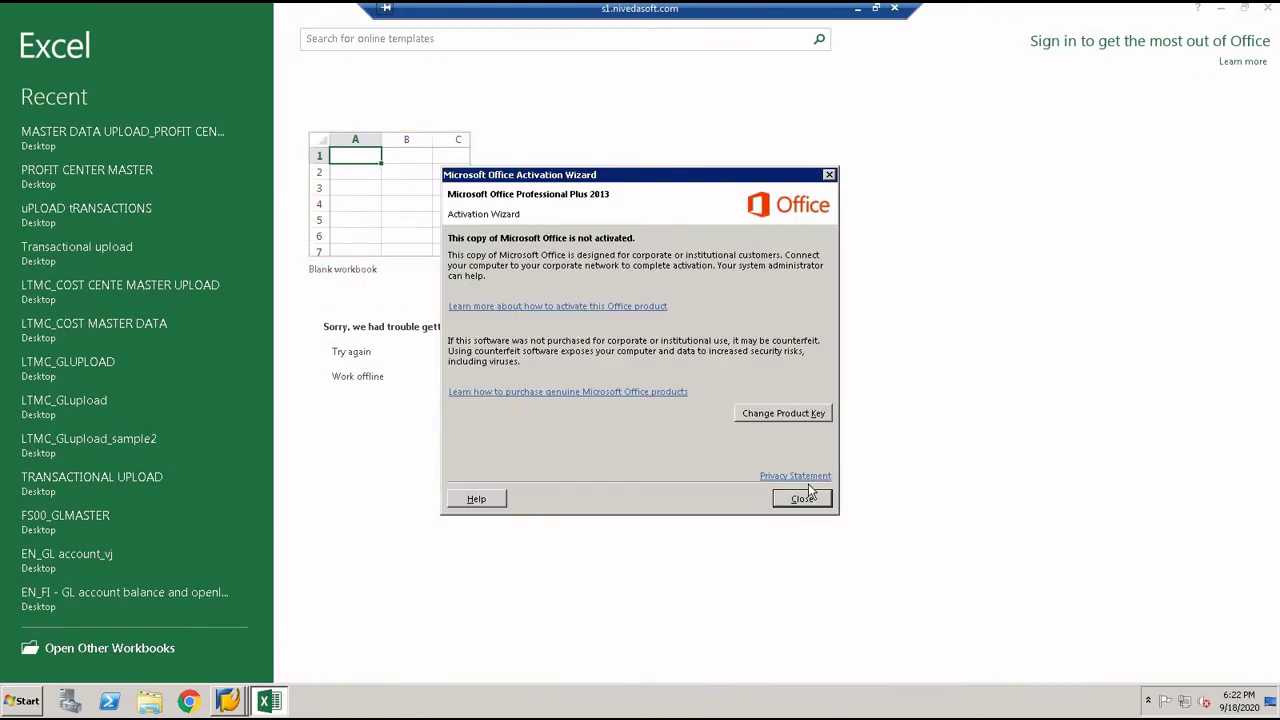
Step: Close the activation notice, create a blank workbook, and paste the copied SAP field rows starting at the first cell
{"action": "left_click", "coordinate": [797, 499]}
{"action": "left_click", "coordinate": [400, 218]}
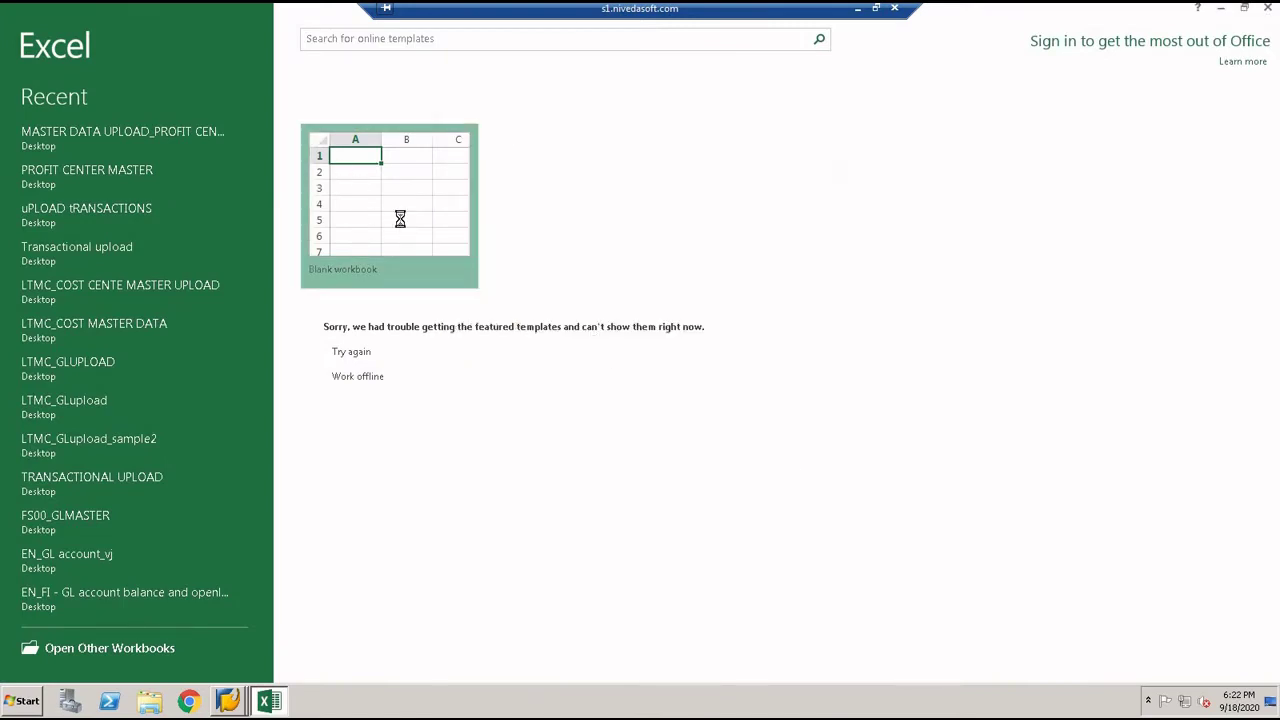
{"action": "left_click", "coordinate": [51, 174]}
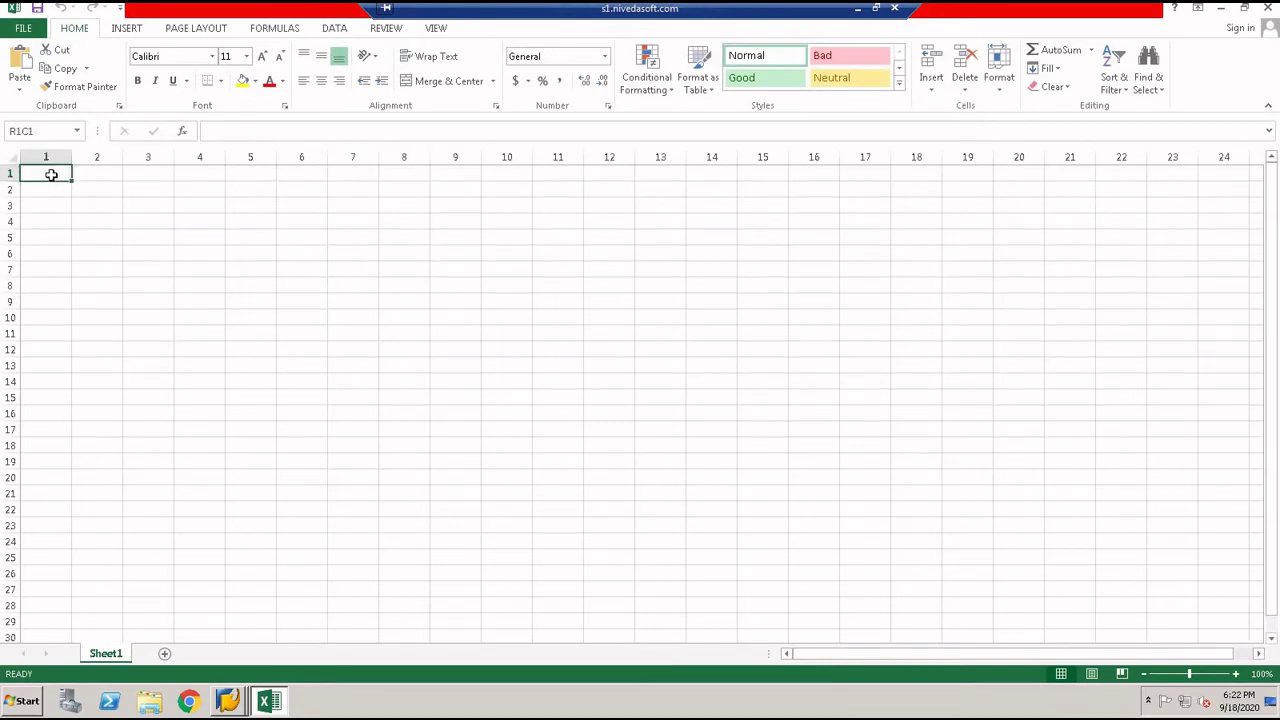
{"action": "right_click", "coordinate": [49, 175]}
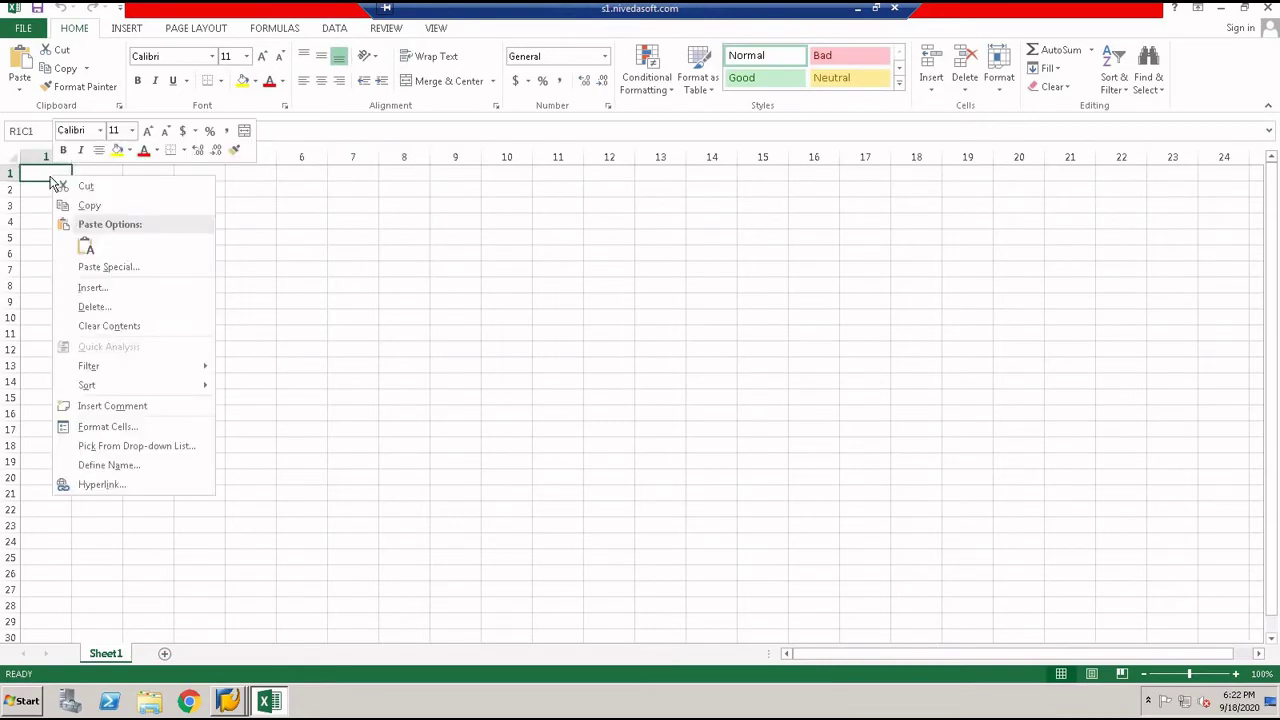
{"action": "left_click", "coordinate": [86, 249]}
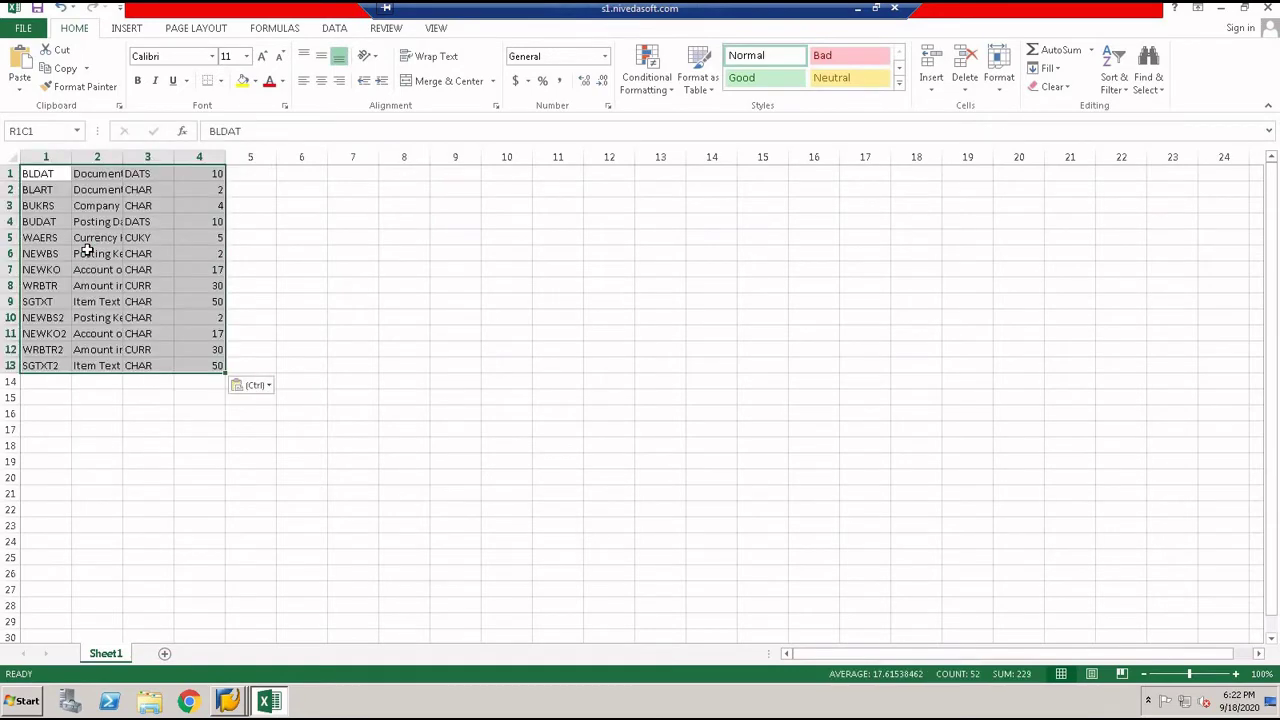
Step: Copy the field description column to column 5 and delete the original column 2
{"action": "left_click", "coordinate": [98, 157]}
{"action": "key", "text": "ctrl+c"}
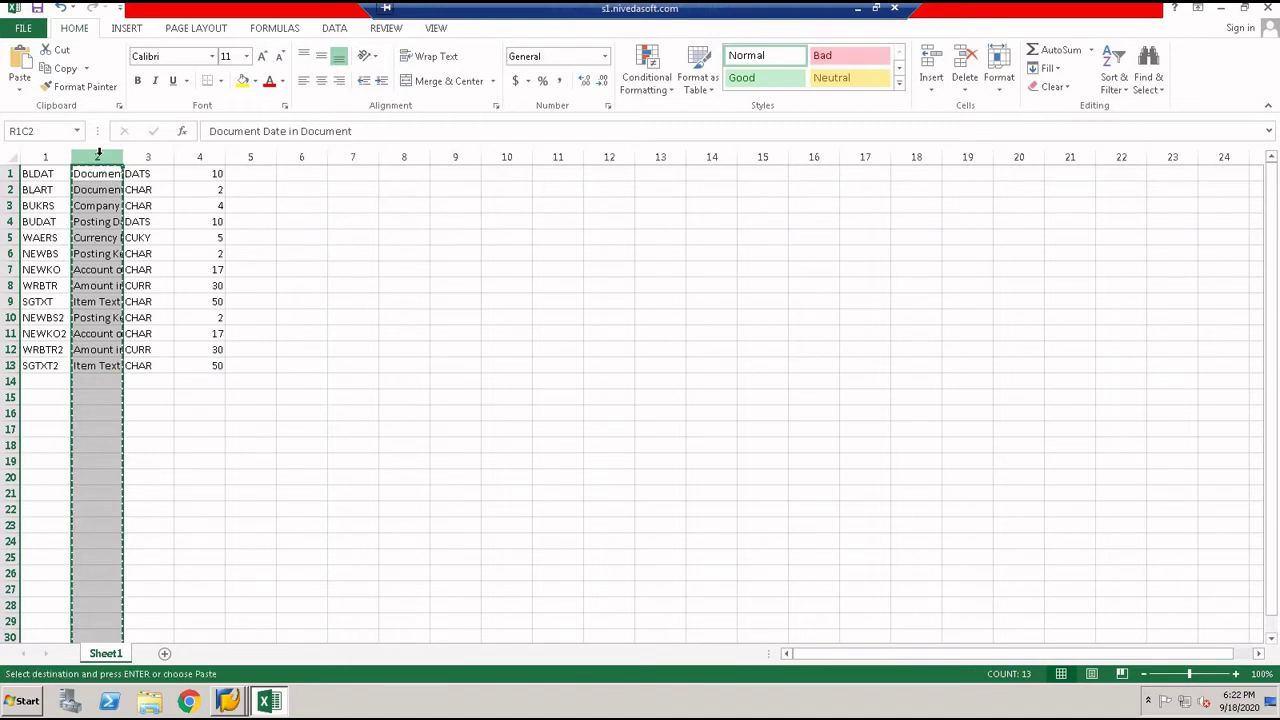
{"action": "left_click", "coordinate": [247, 157]}
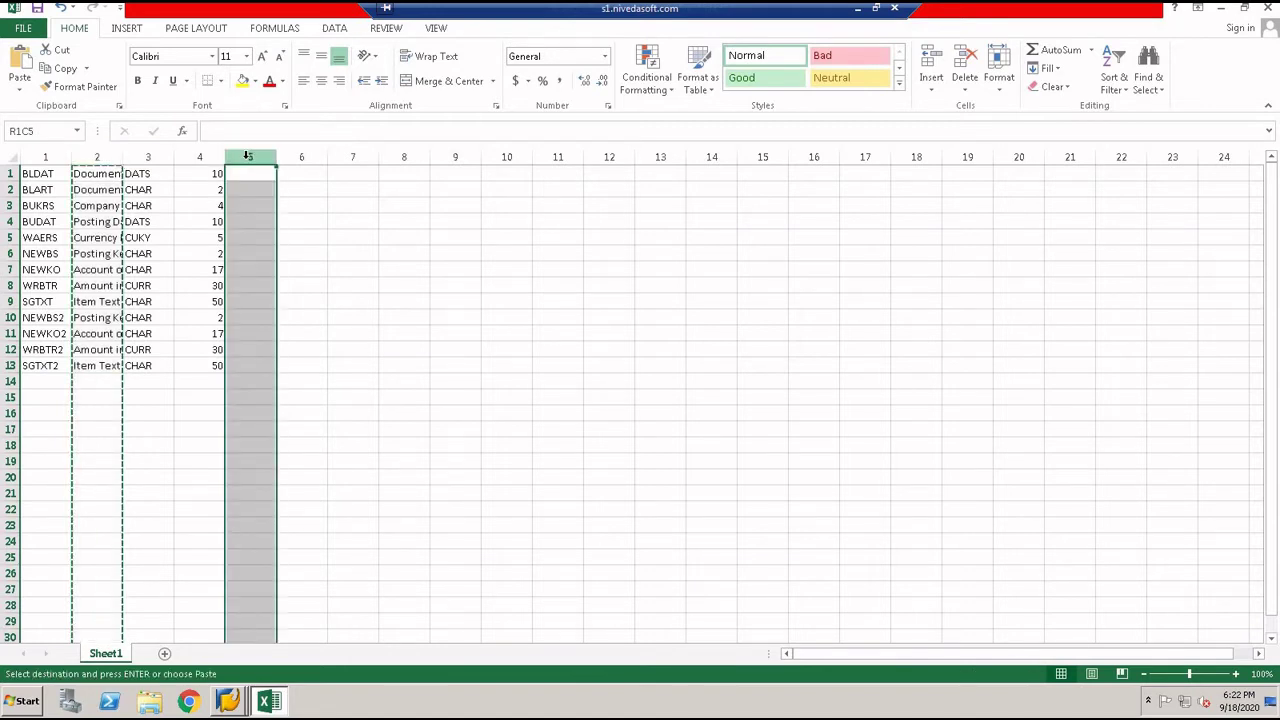
{"action": "key", "text": "ctrl+v"}
{"action": "left_click", "coordinate": [98, 157]}
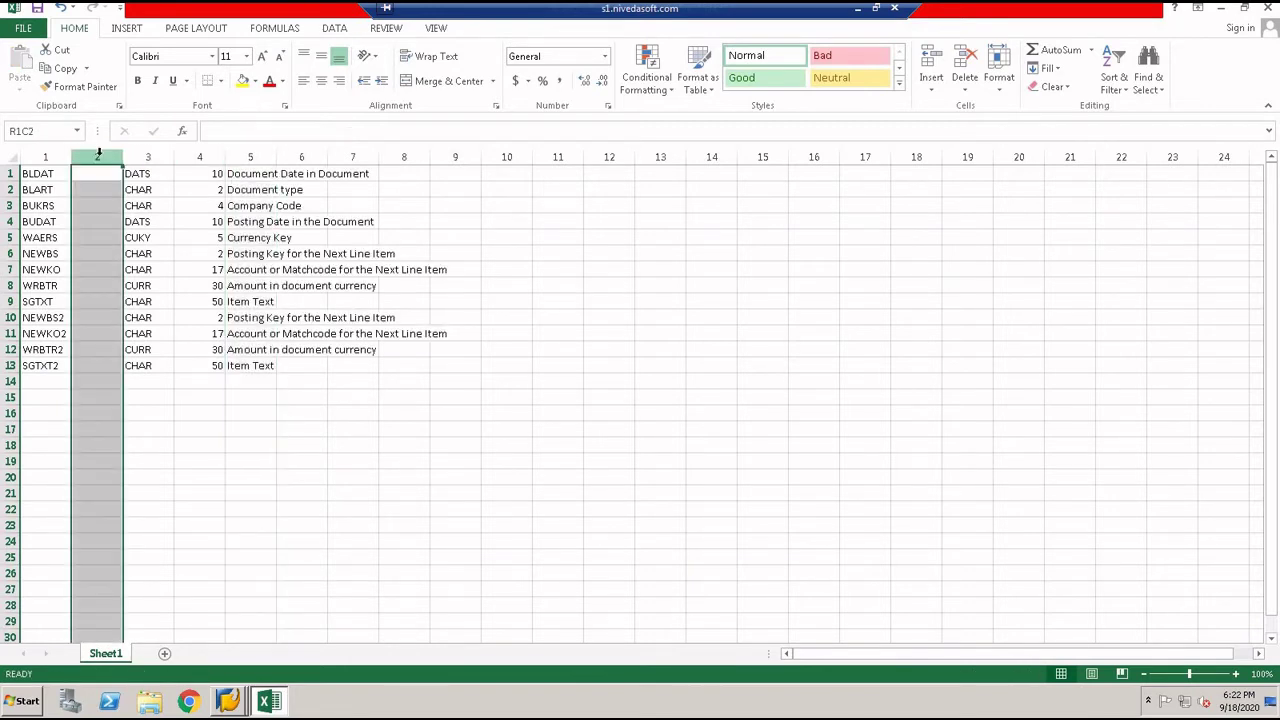
{"action": "key", "text": "ctrl+minus"}
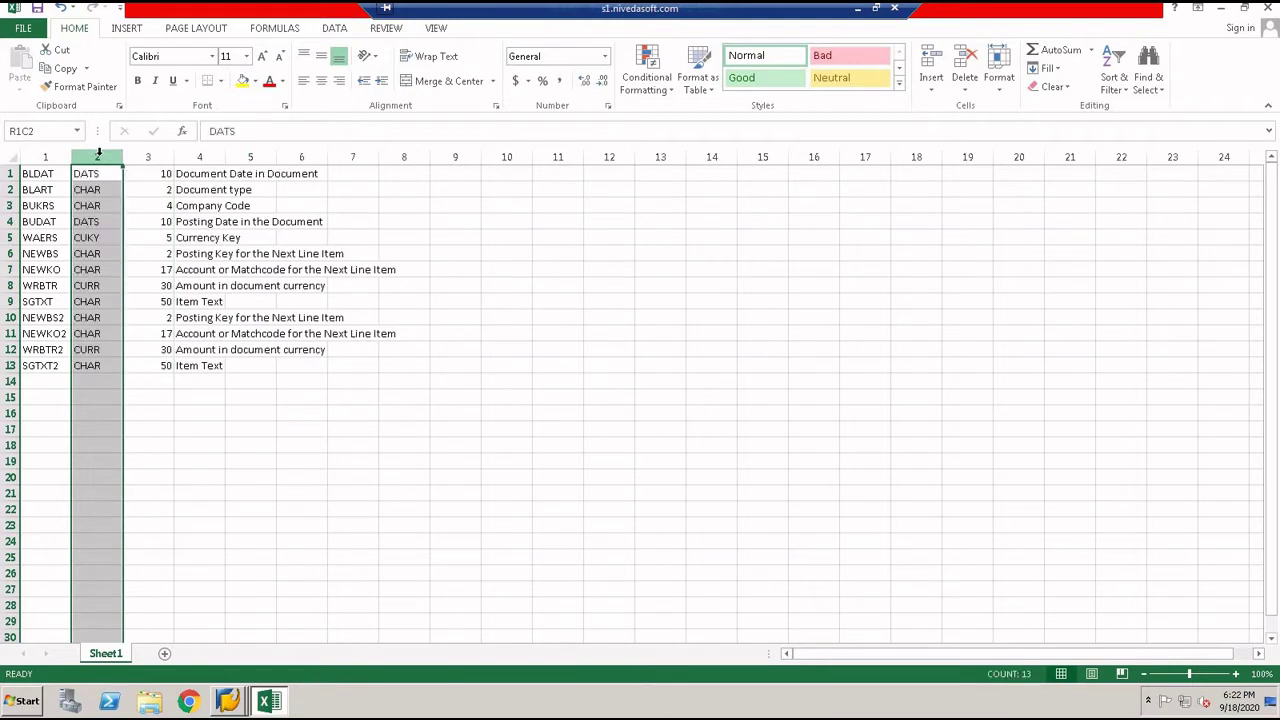
Step: Replace the data type in column 2 with C for all rows from BLDAT to SGTXT2
{"action": "left_click", "coordinate": [93, 174]}
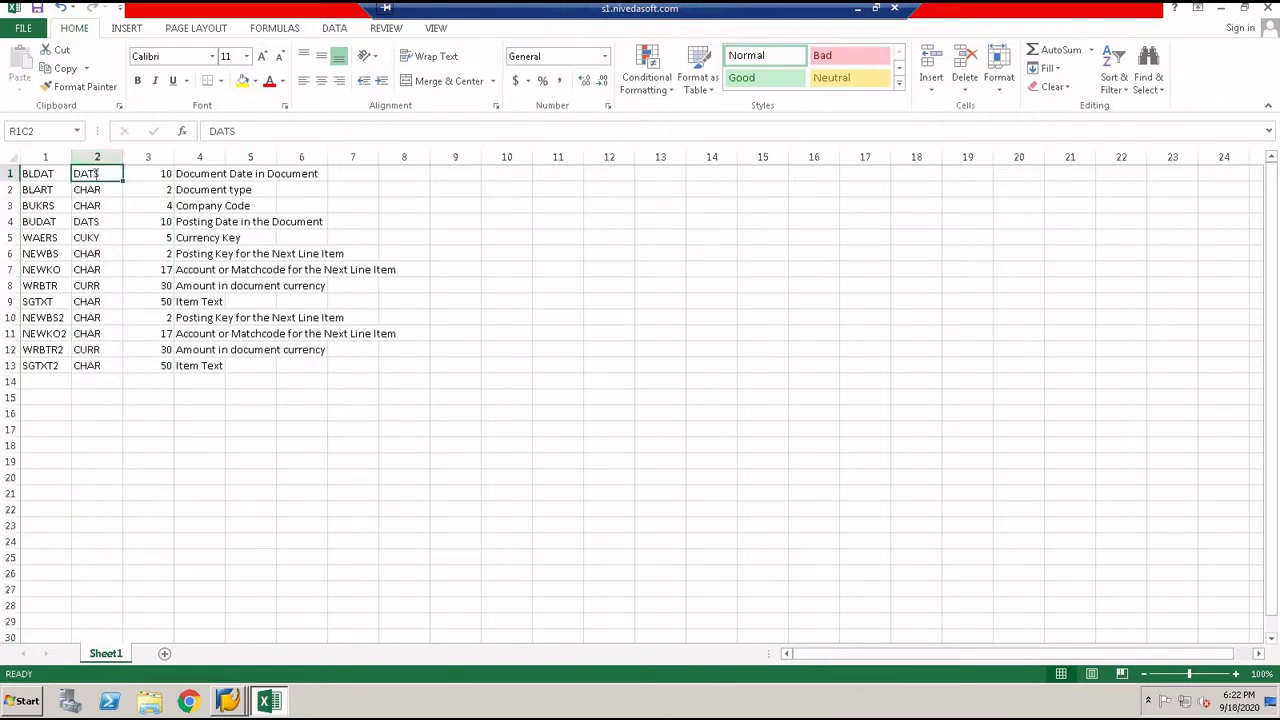
{"action": "type", "text": "C"}
{"action": "key", "text": "Return"}
{"action": "type", "text": "C"}
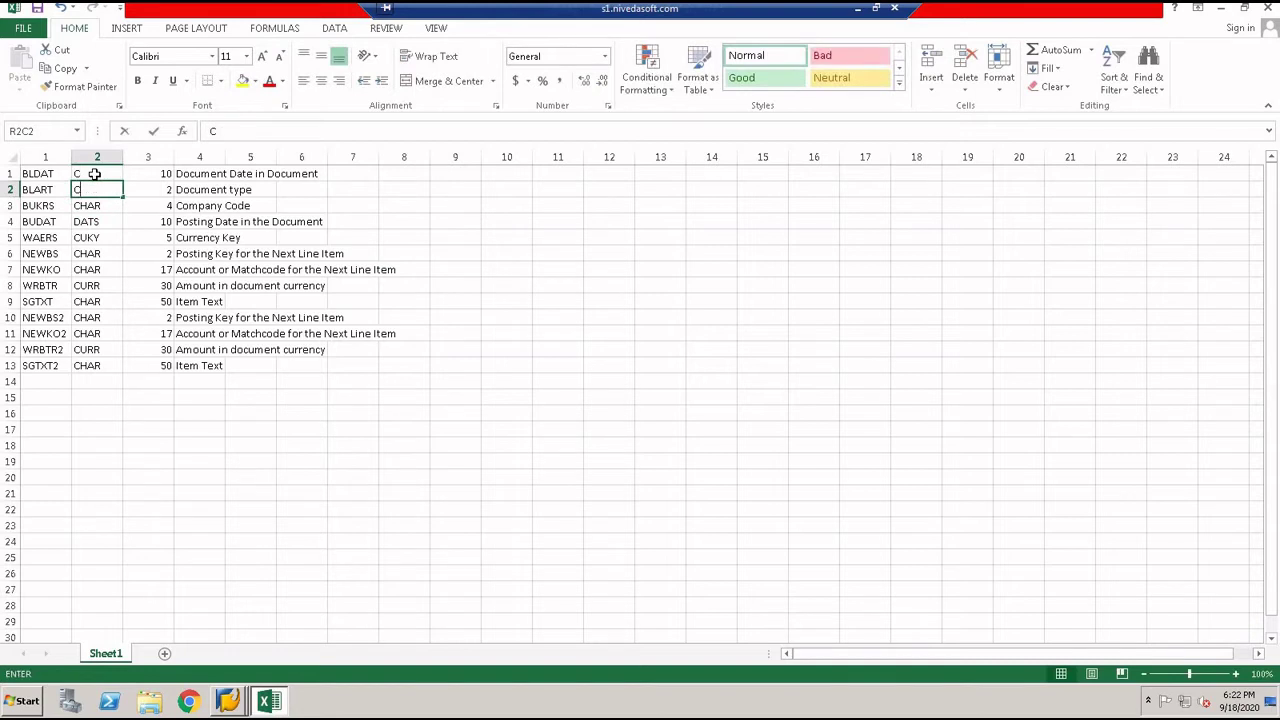
{"action": "key", "text": "Return"}
{"action": "left_click_drag", "start_coordinate": [99, 174], "coordinate": [100, 190]}
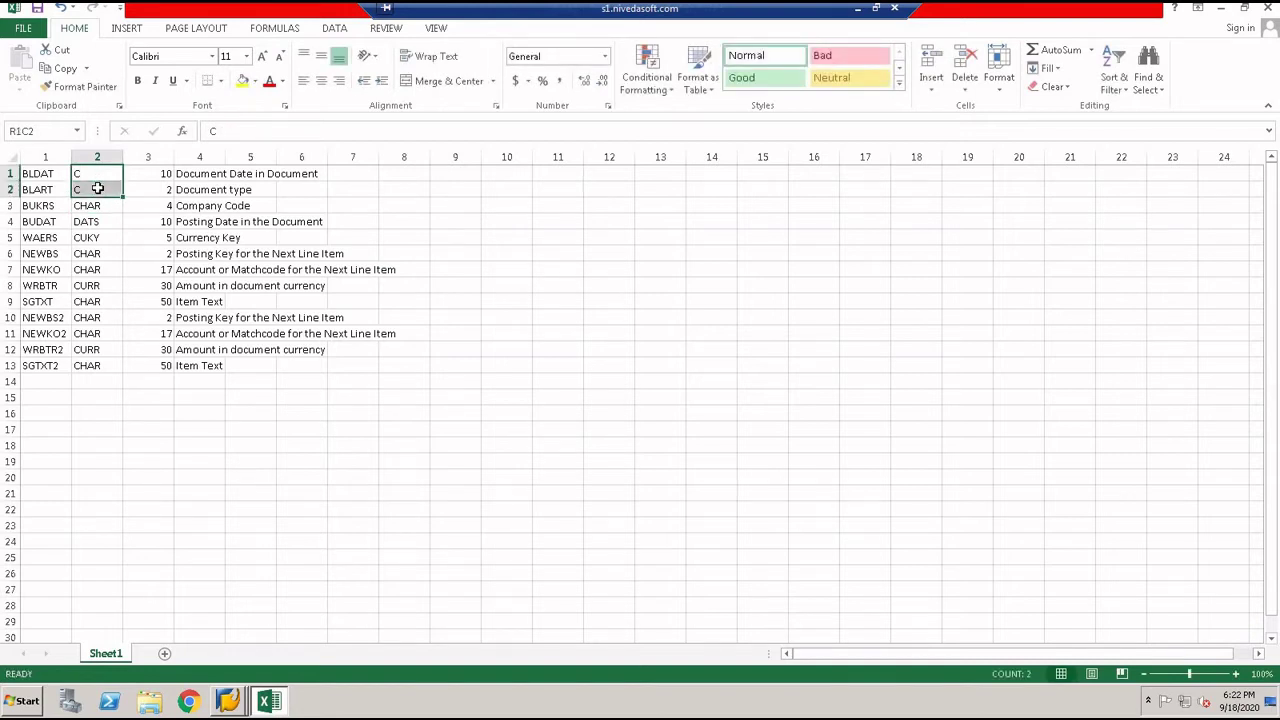
{"action": "double_click", "coordinate": [124, 198]}
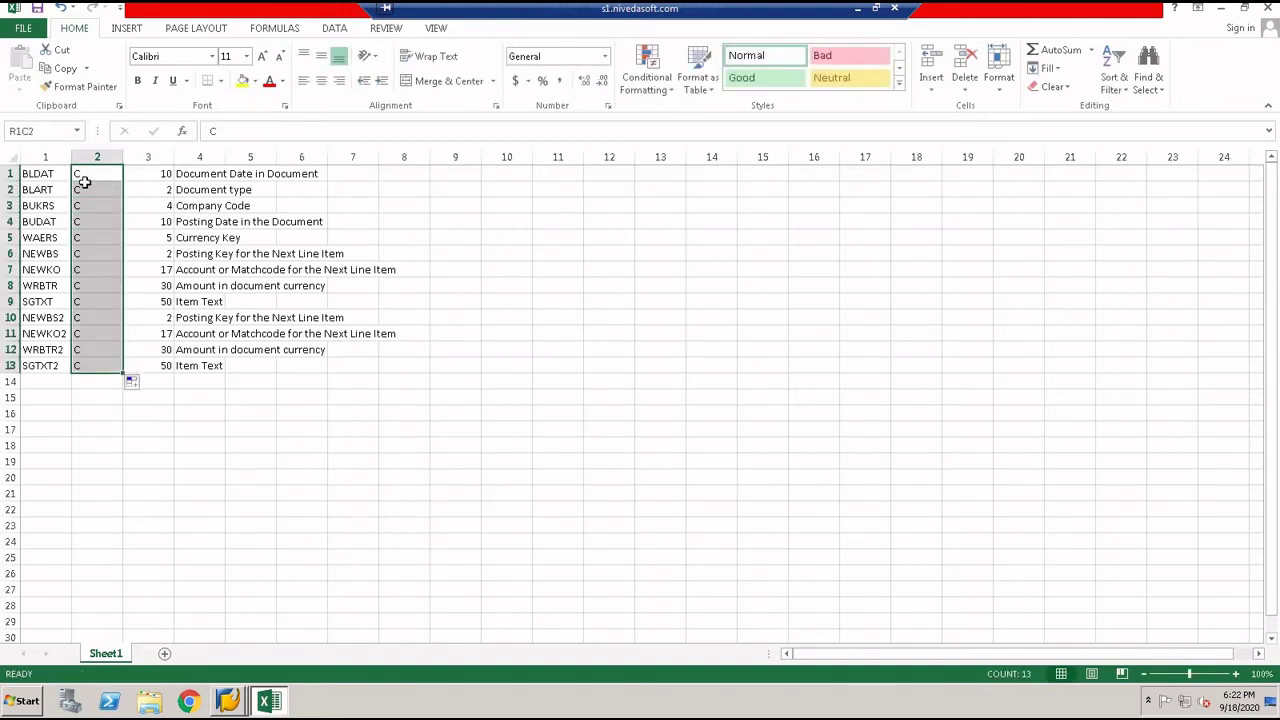
Step: Copy the field name, type, length and description cells of rows 1 to 13 and switch back to the SAP LSM Workbench
{"action": "left_click_drag", "start_coordinate": [45, 176], "coordinate": [182, 366]}
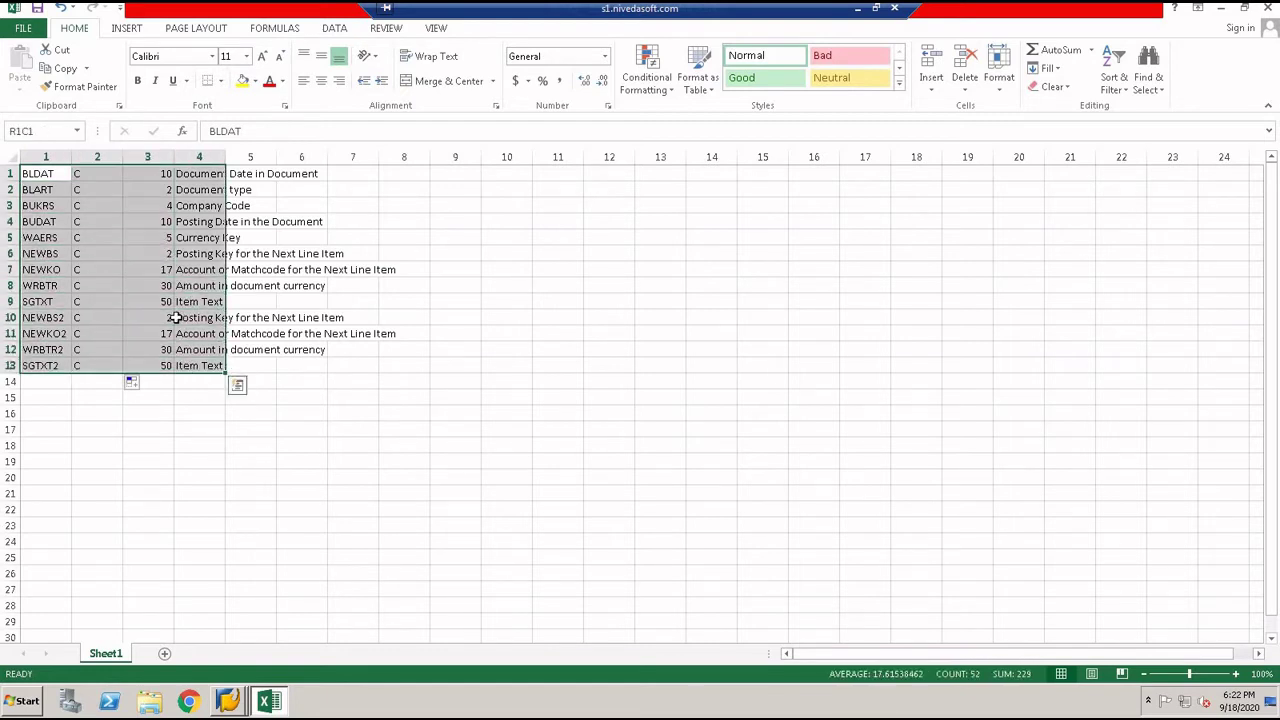
{"action": "key", "text": "ctrl+c"}
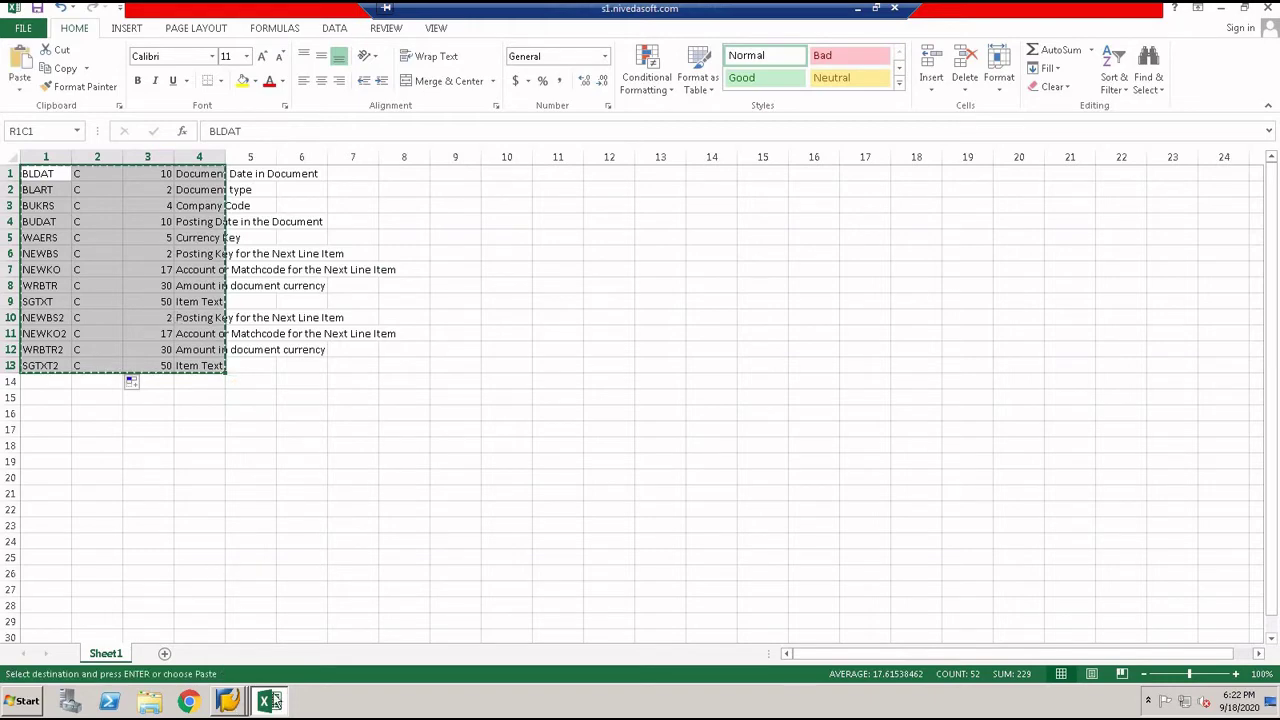
{"action": "left_click", "coordinate": [228, 701]}
{"action": "left_click", "coordinate": [270, 668]}
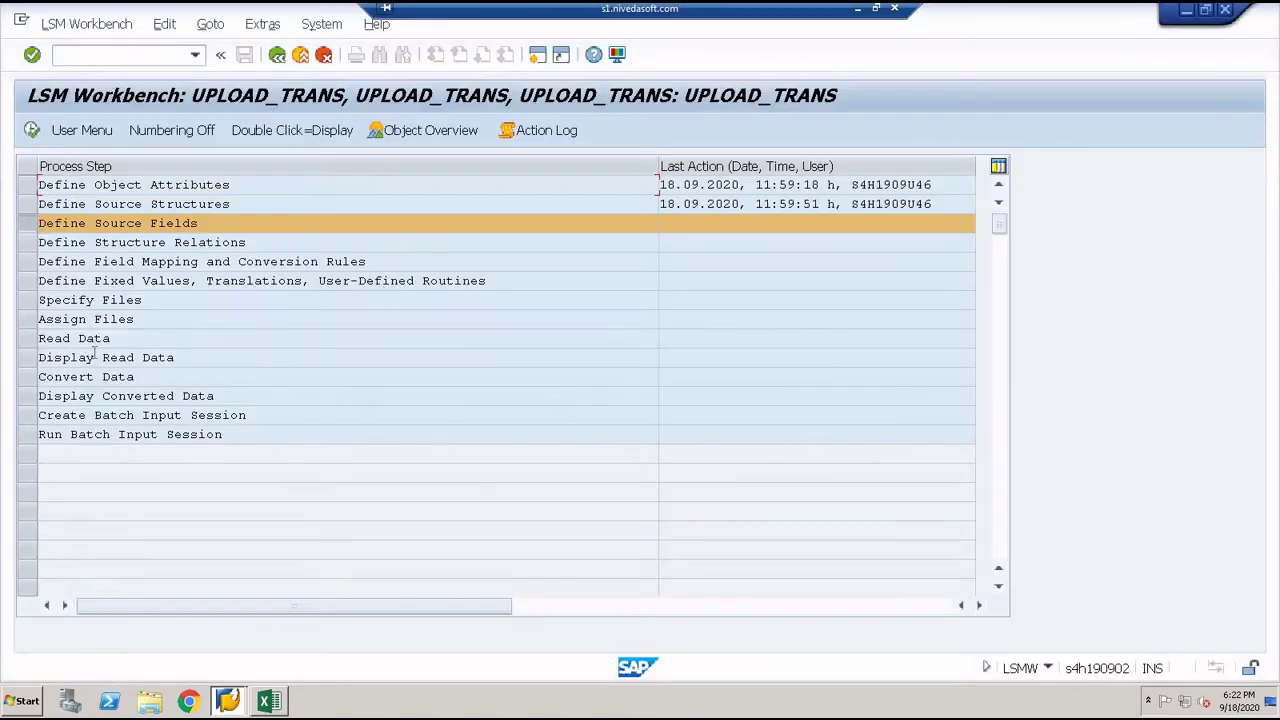
Step: Paste the copied rows into the source field table of structure TRANUPLOAD09, save, and return to the process step list
{"action": "left_click", "coordinate": [31, 130]}
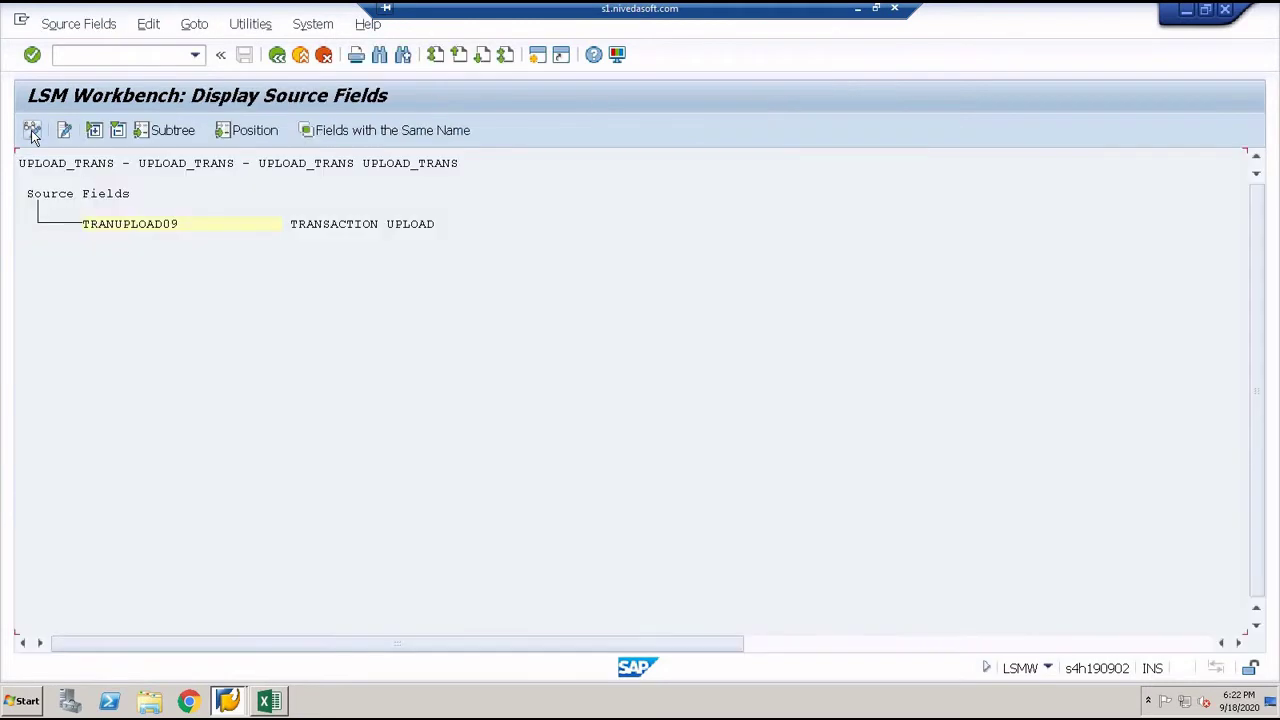
{"action": "left_click", "coordinate": [118, 228]}
{"action": "left_click", "coordinate": [31, 130]}
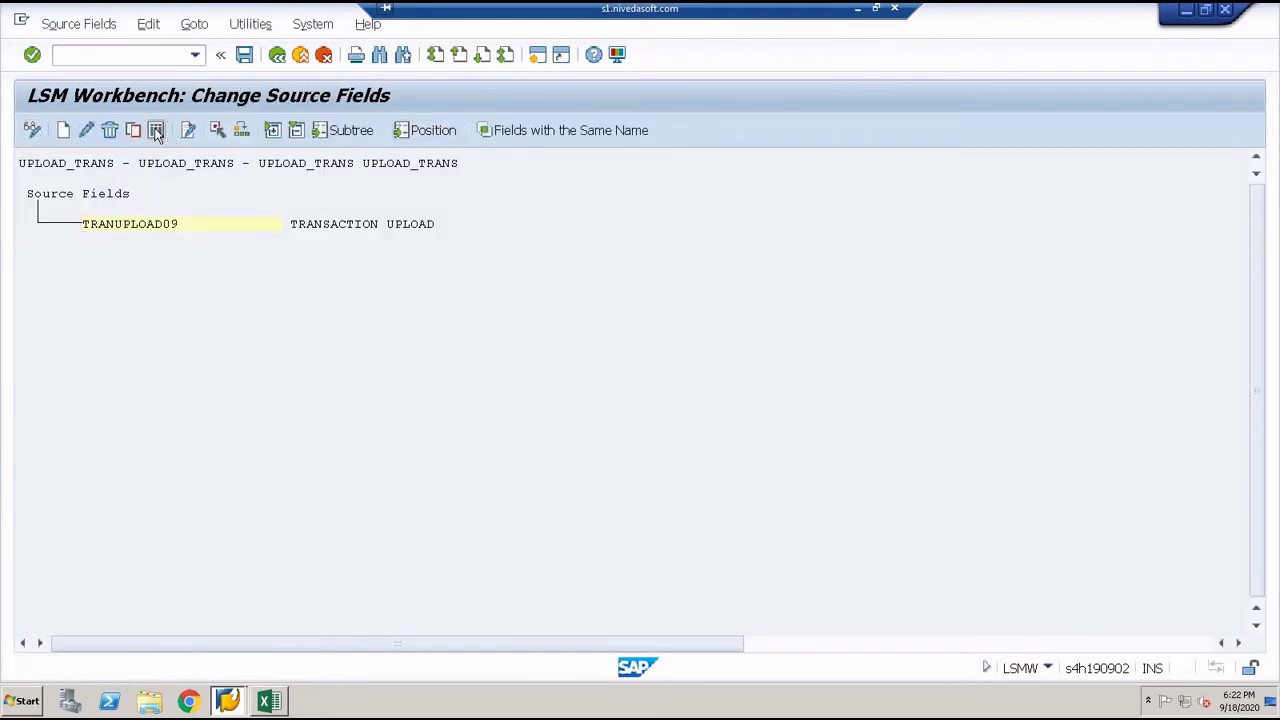
{"action": "left_click", "coordinate": [156, 130]}
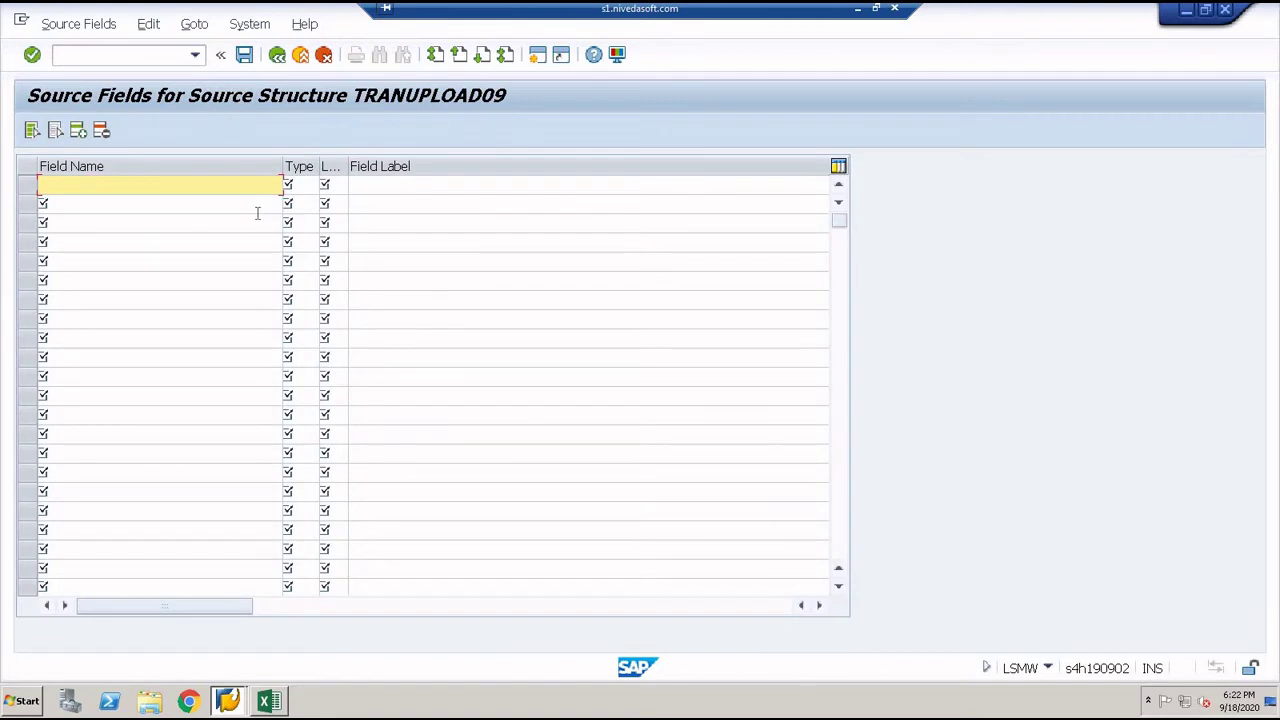
{"action": "key", "text": "ctrl+v"}
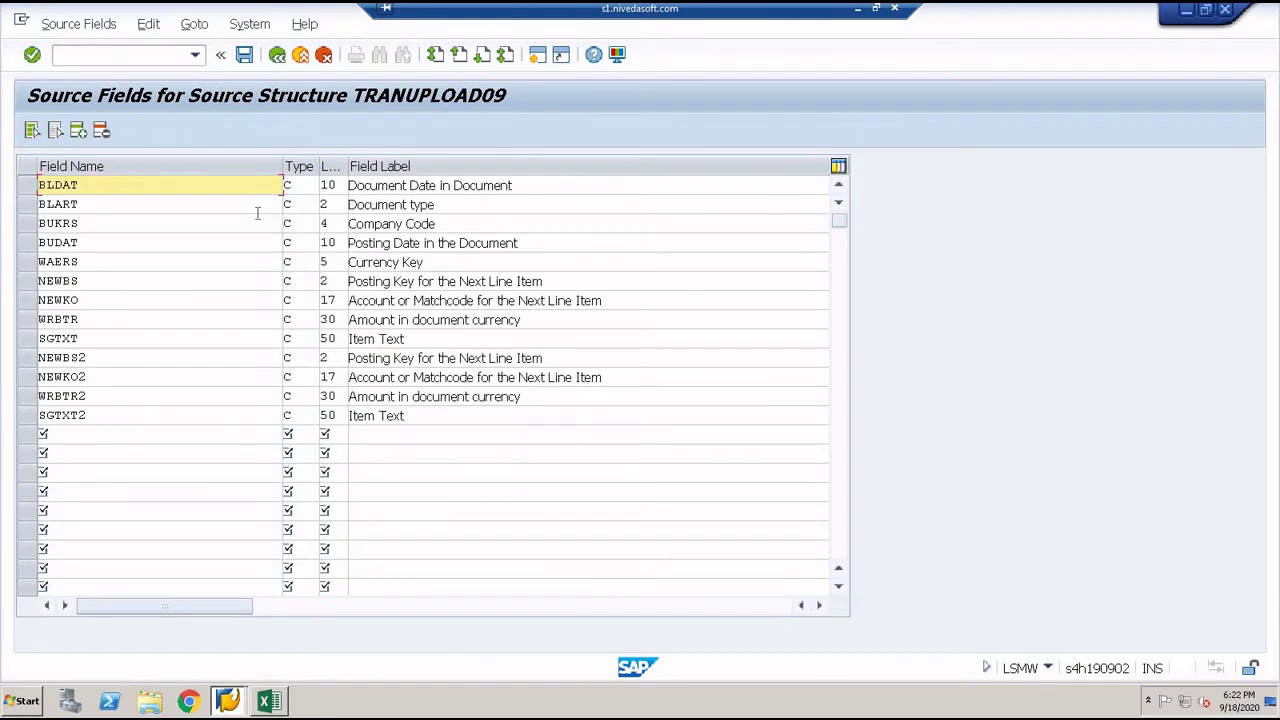
{"action": "left_click", "coordinate": [244, 55]}
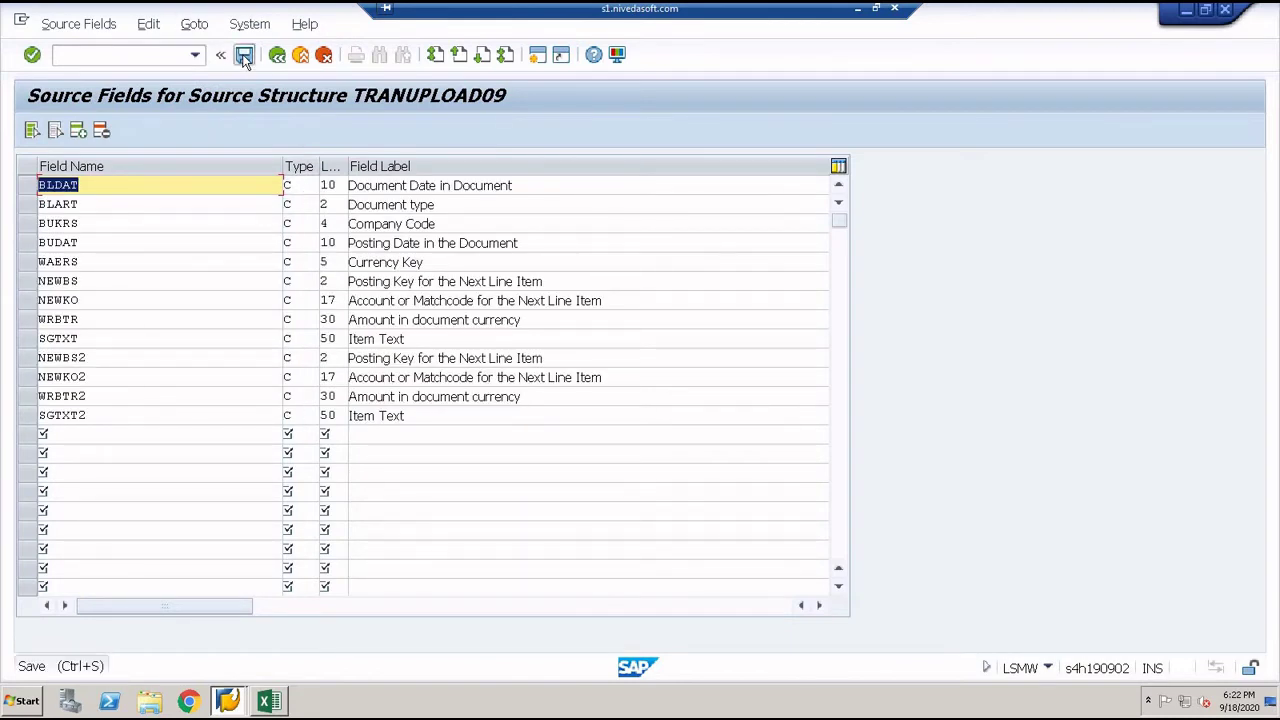
{"action": "left_click", "coordinate": [277, 55]}
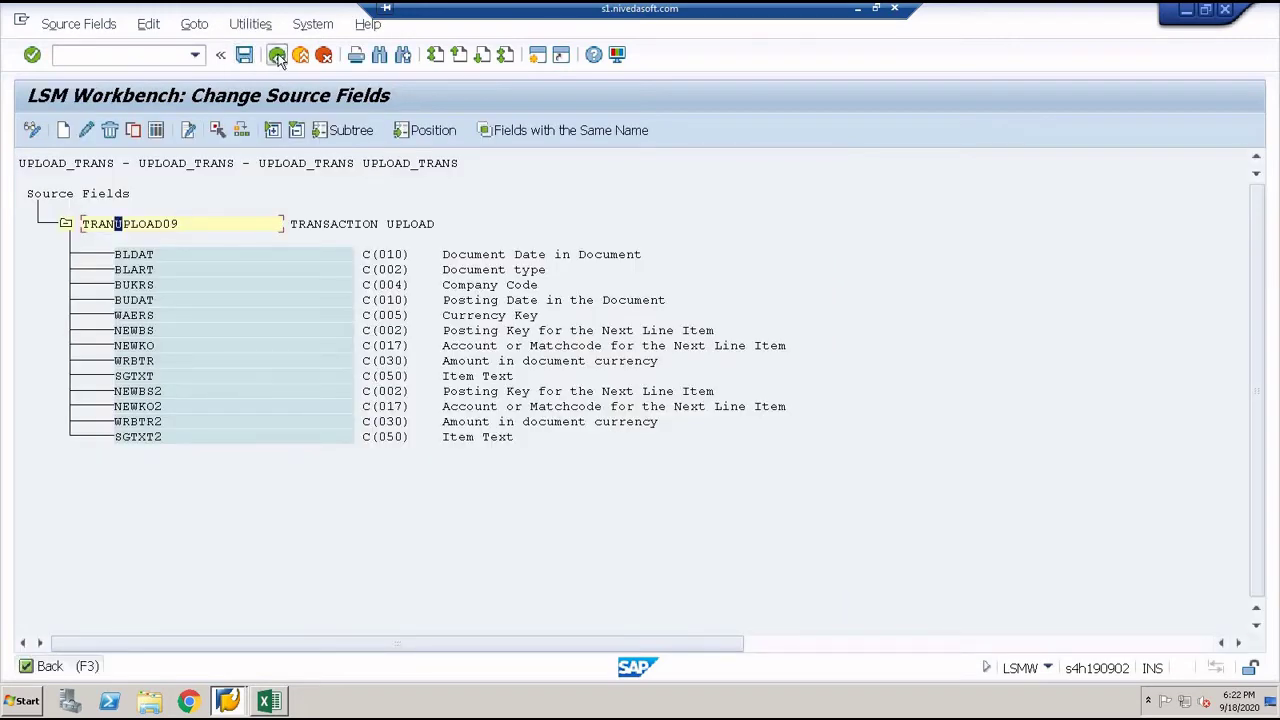
{"action": "left_click", "coordinate": [277, 55]}
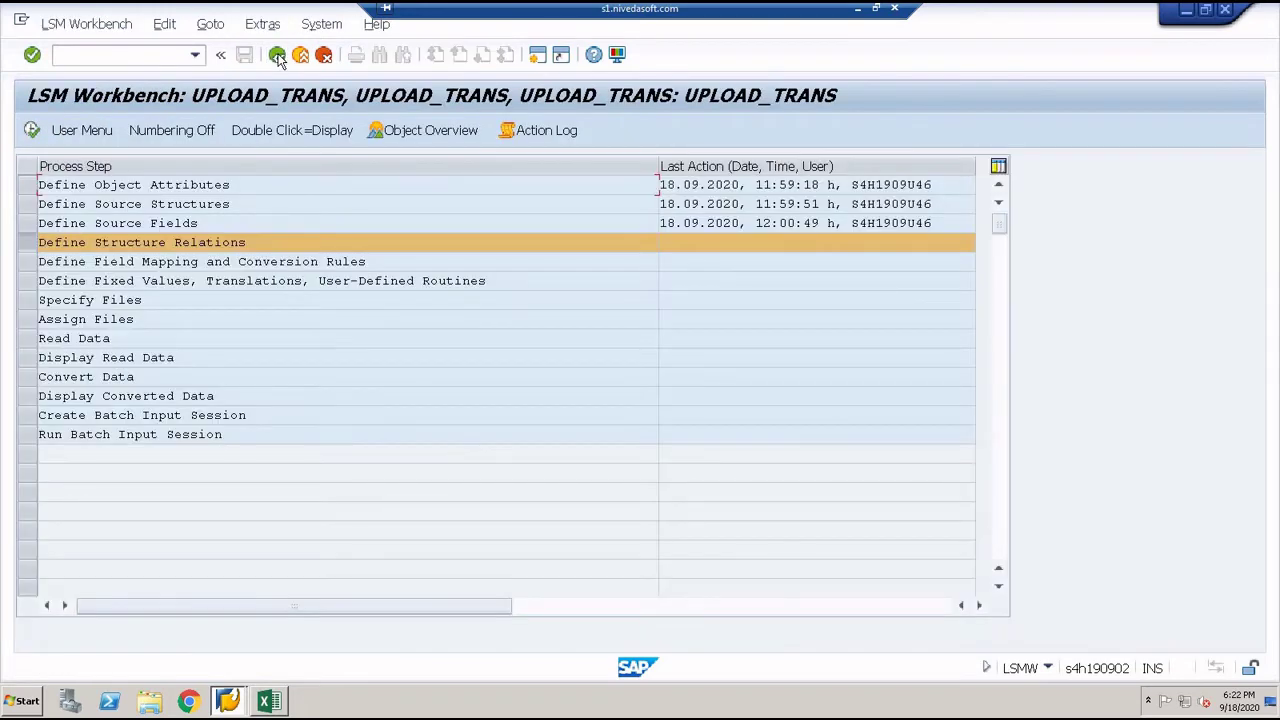
Step: Try to create a relationship for target structure UPLOAD_TRANS, save the structure relations, and return to the process step list
{"action": "left_click", "coordinate": [32, 131]}
{"action": "left_click", "coordinate": [32, 132]}
{"action": "left_click", "coordinate": [133, 224]}
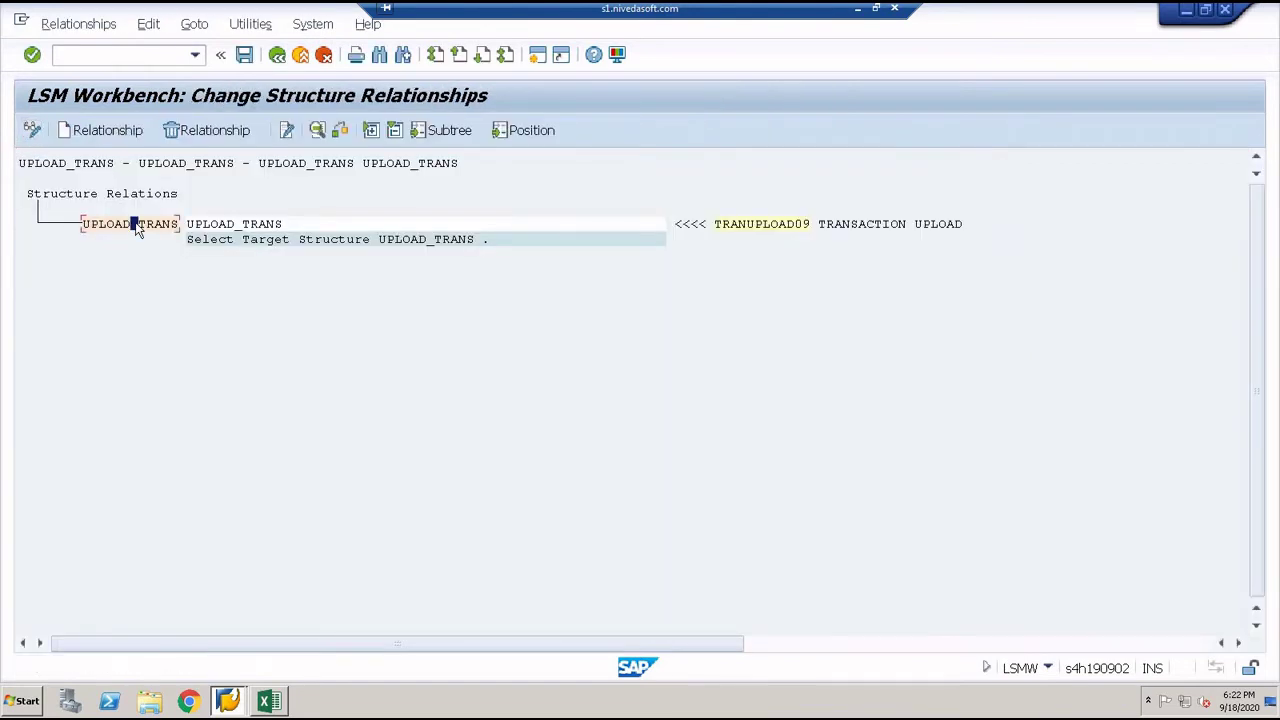
{"action": "left_click", "coordinate": [103, 132]}
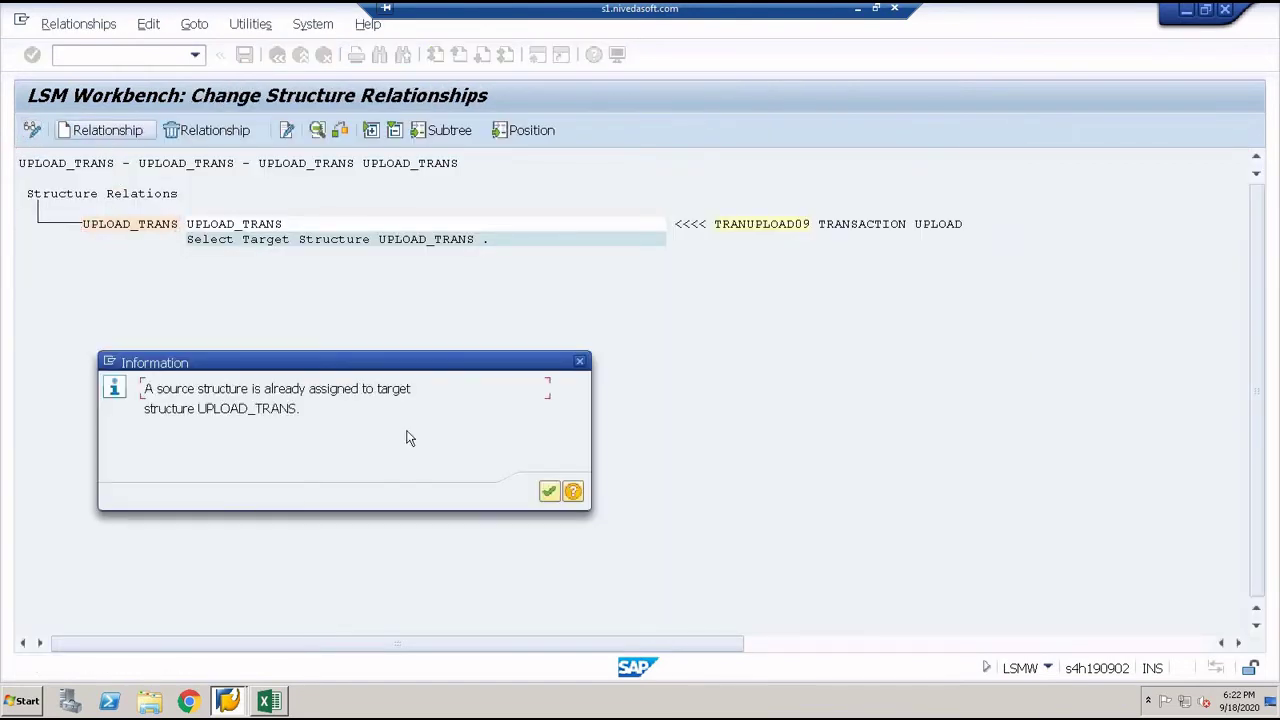
{"action": "left_click", "coordinate": [546, 492]}
{"action": "left_click", "coordinate": [244, 54]}
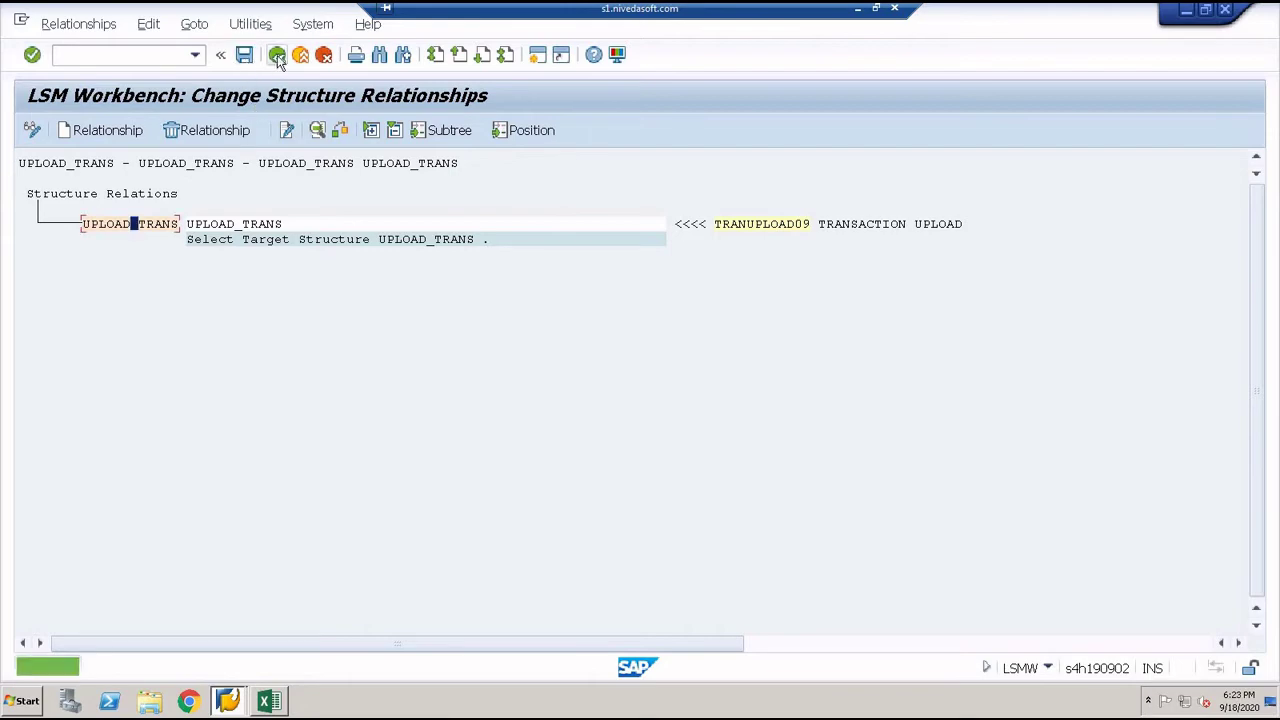
{"action": "left_click", "coordinate": [278, 55]}
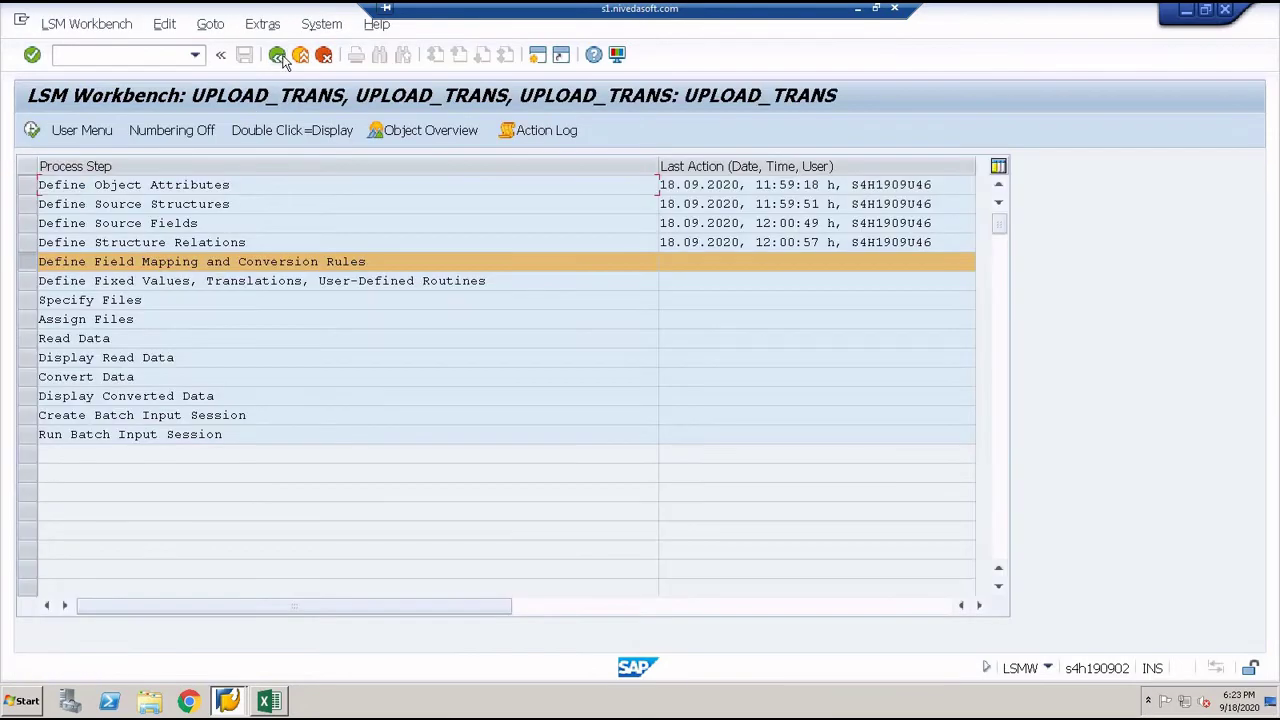
Step: Auto-map all same-named target fields with the Transfer (MOVE) rule and no confirmation, save the field mapping, and return to the process steps
{"action": "left_click", "coordinate": [32, 131]}
{"action": "left_click", "coordinate": [32, 131]}
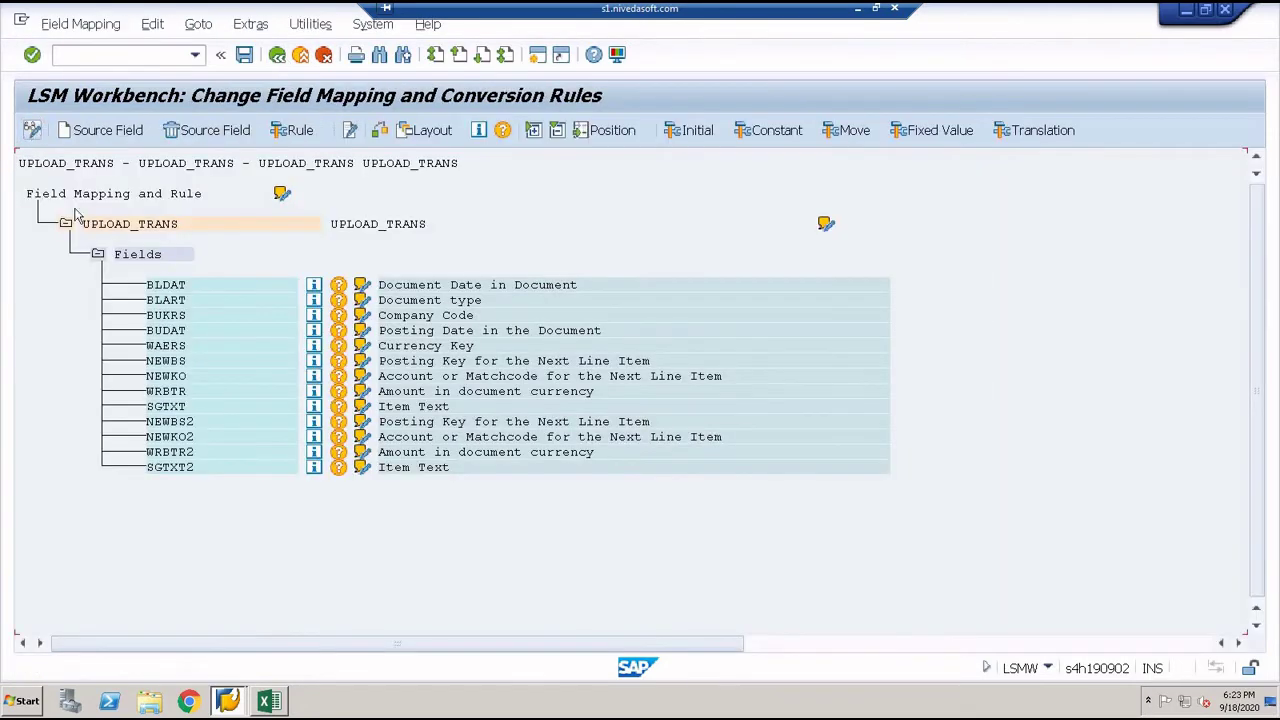
{"action": "left_click", "coordinate": [300, 28]}
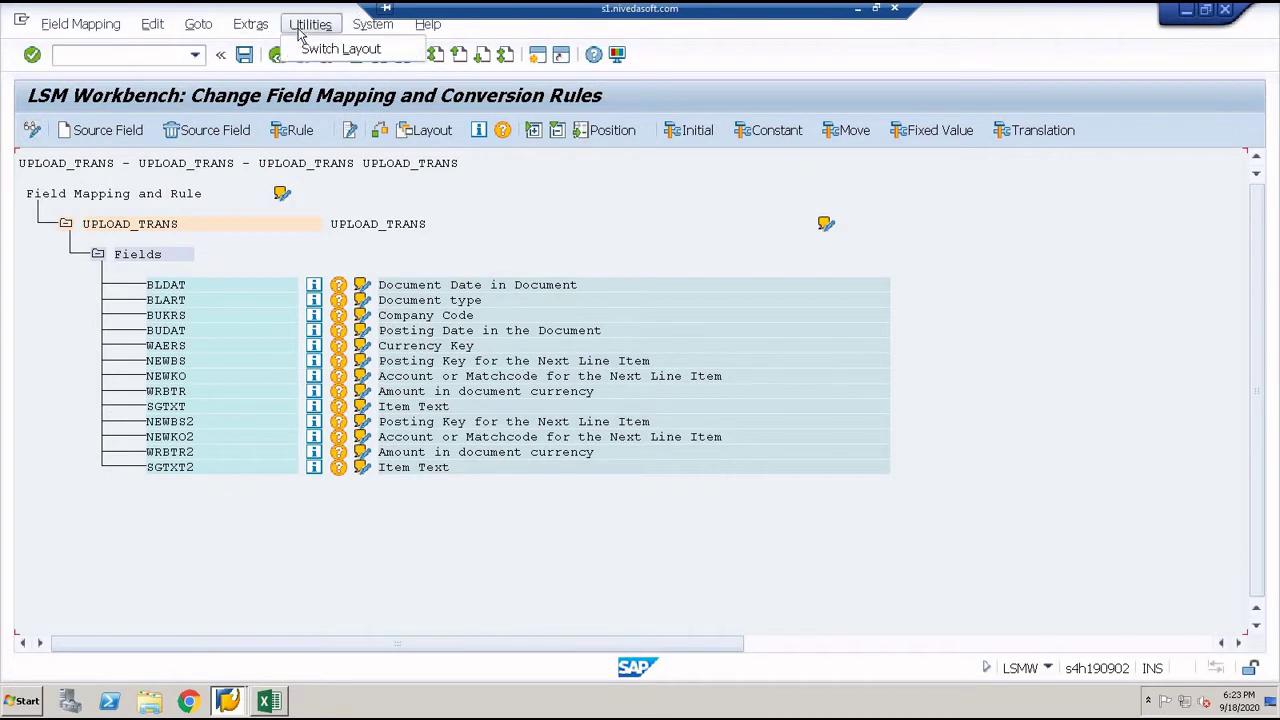
{"action": "left_click", "coordinate": [244, 30]}
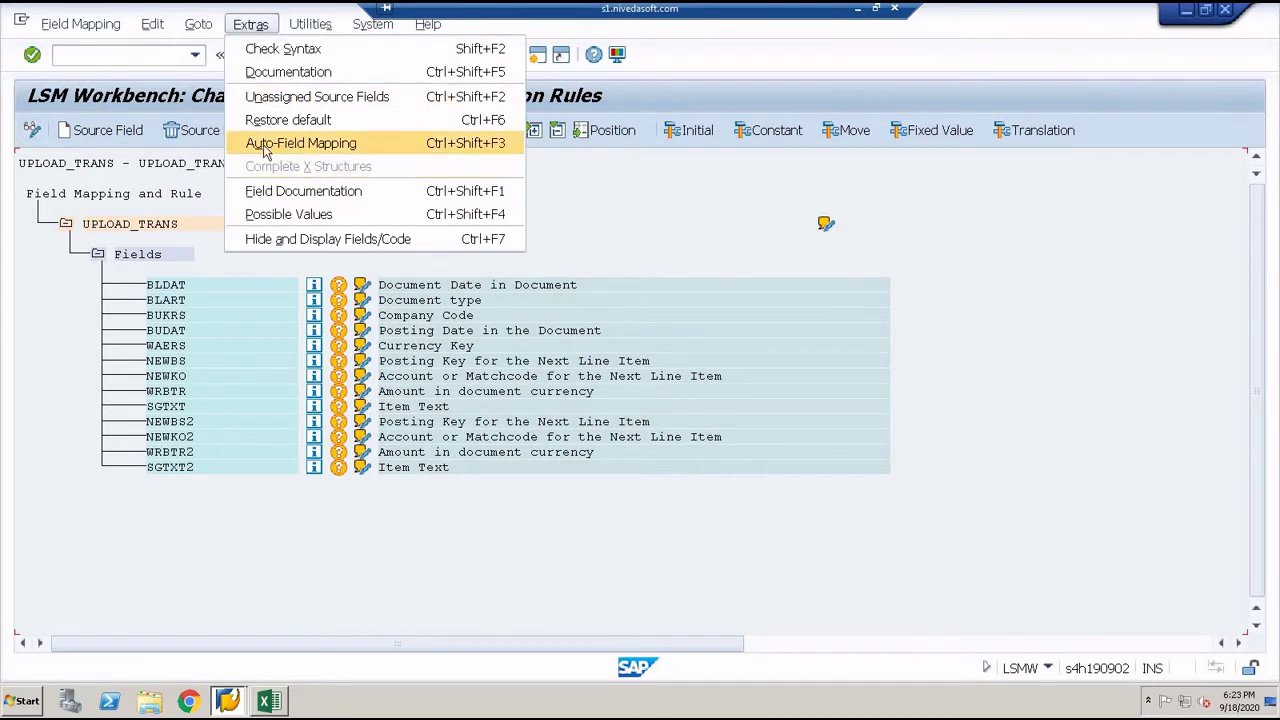
{"action": "left_click", "coordinate": [388, 148]}
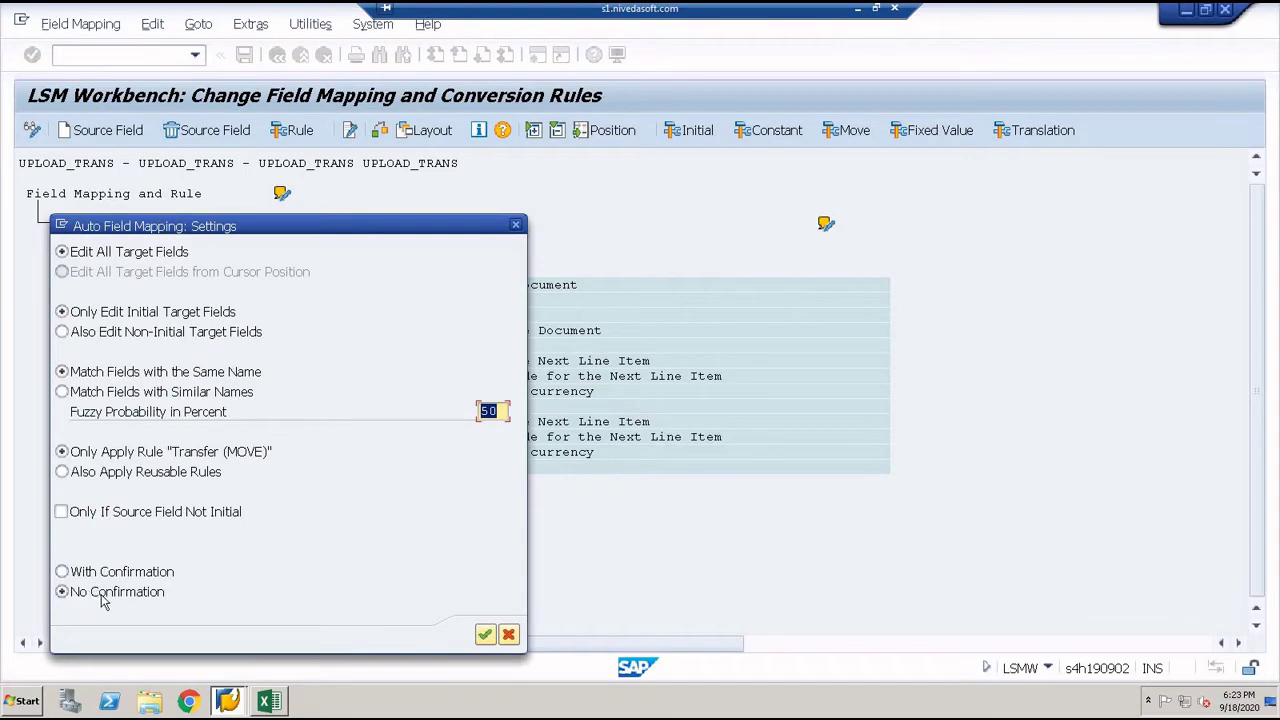
{"action": "left_click", "coordinate": [486, 637]}
{"action": "left_click", "coordinate": [548, 470]}
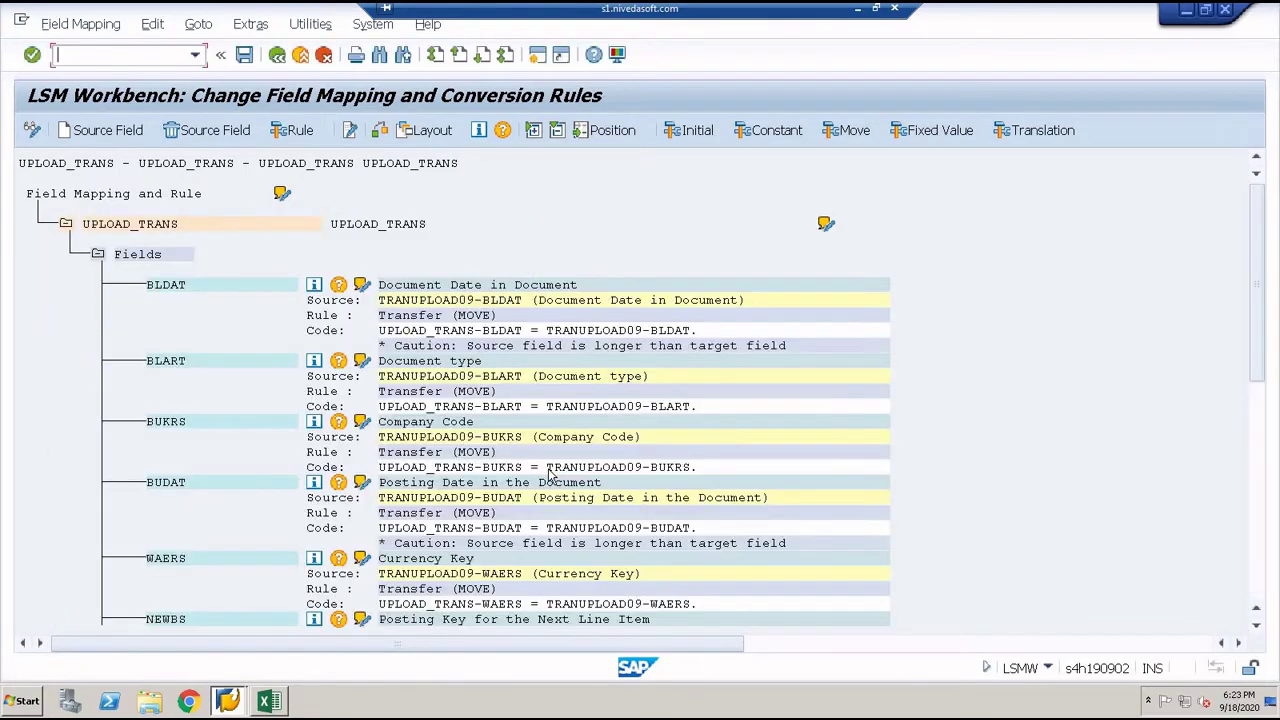
{"action": "left_click", "coordinate": [245, 56]}
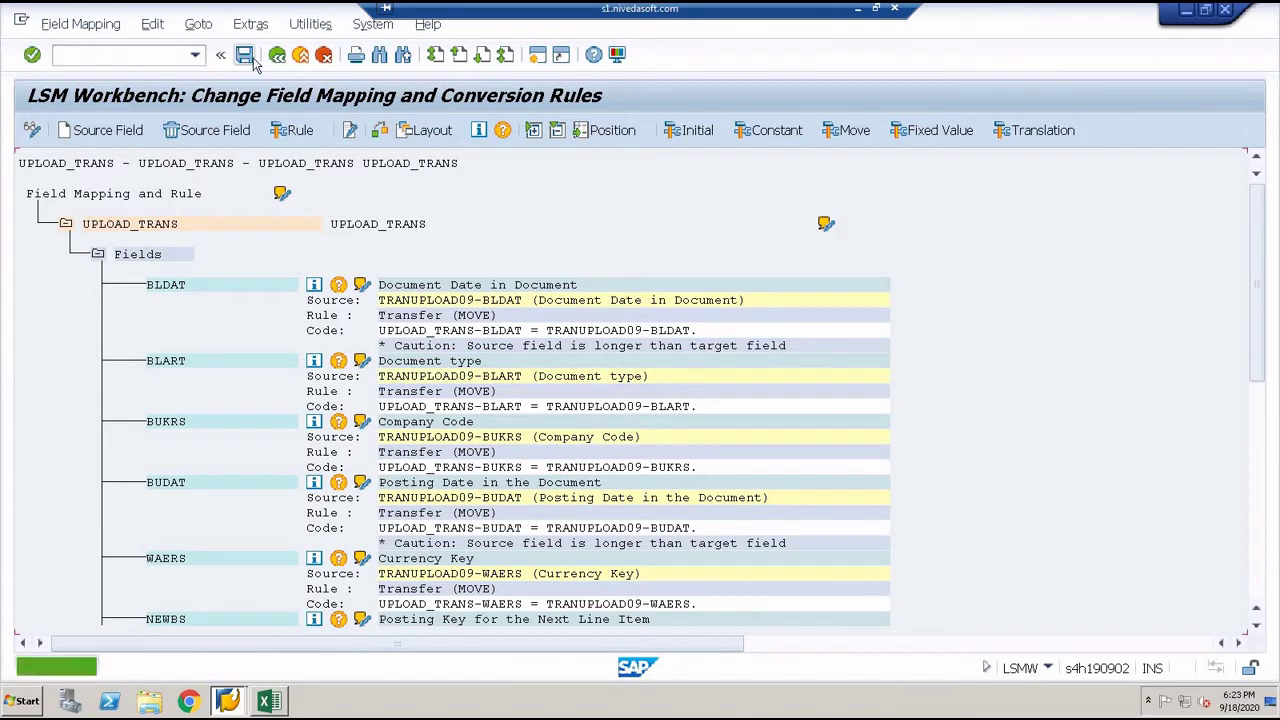
{"action": "left_click", "coordinate": [277, 54]}
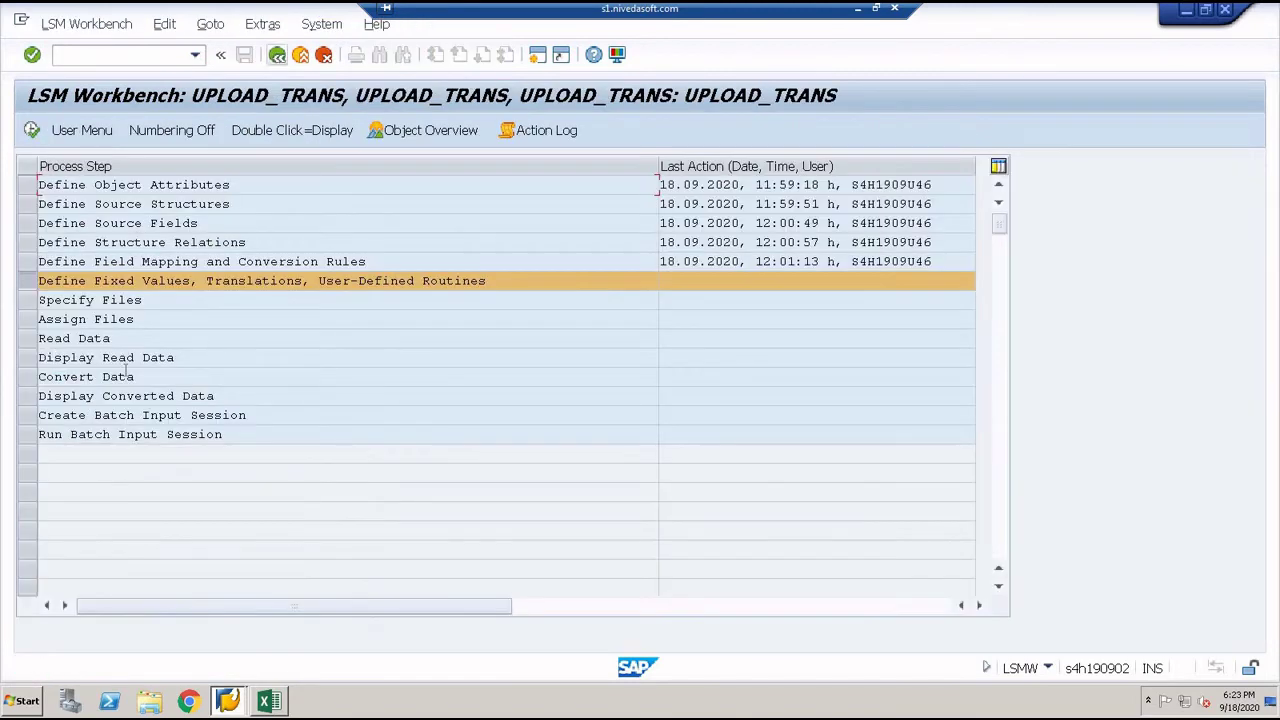
Step: Open the fixed values, translations and routines step, try to edit Fixed Values, and return to the process step list
{"action": "left_click", "coordinate": [32, 131]}
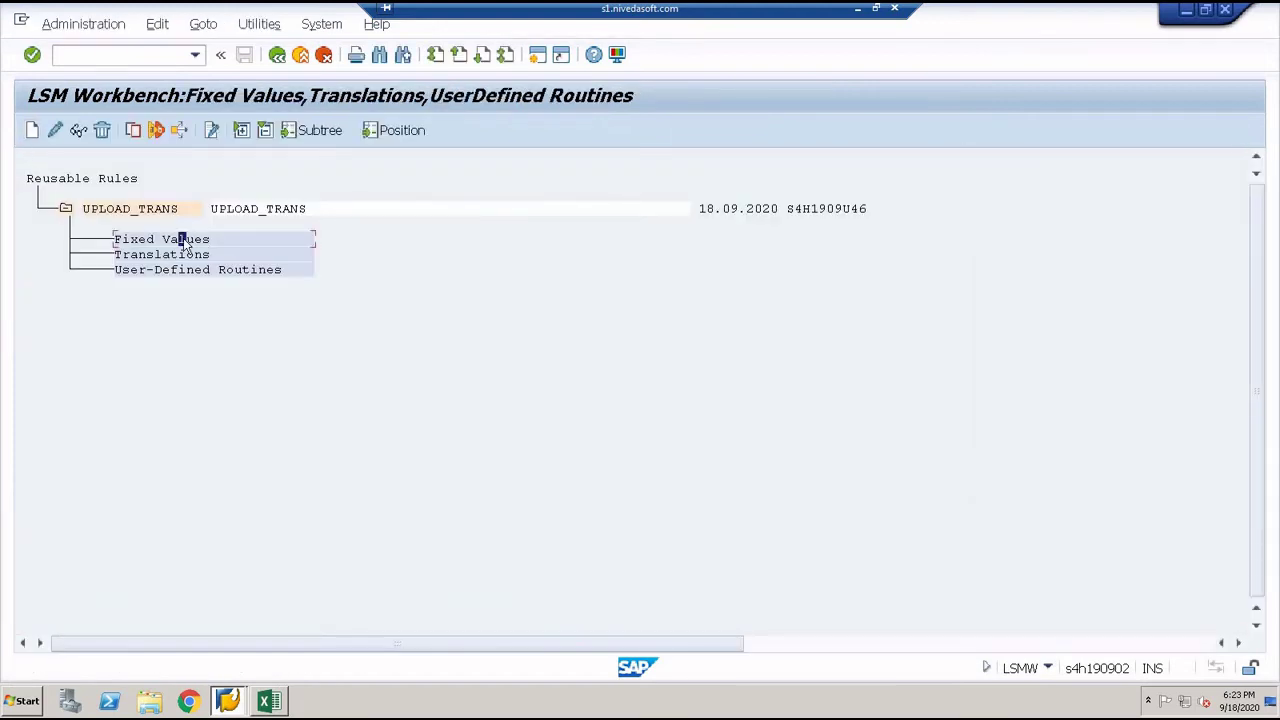
{"action": "left_click", "coordinate": [55, 130]}
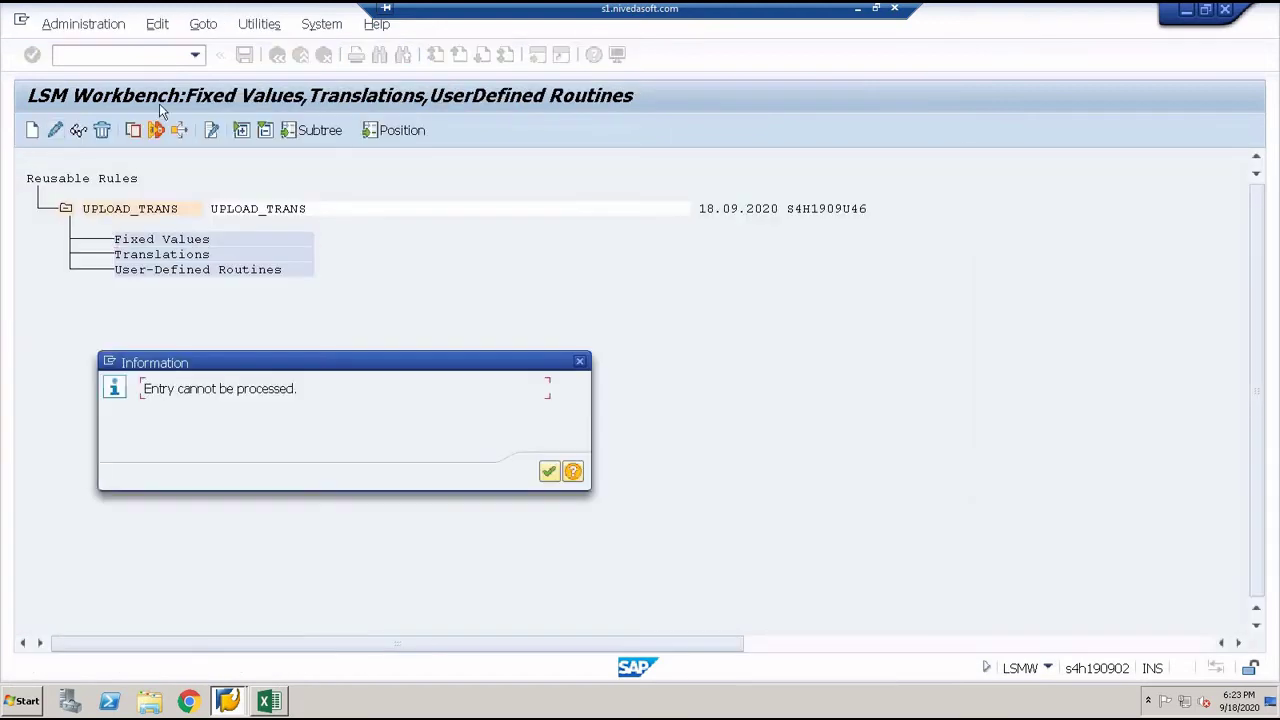
{"action": "left_click", "coordinate": [549, 472]}
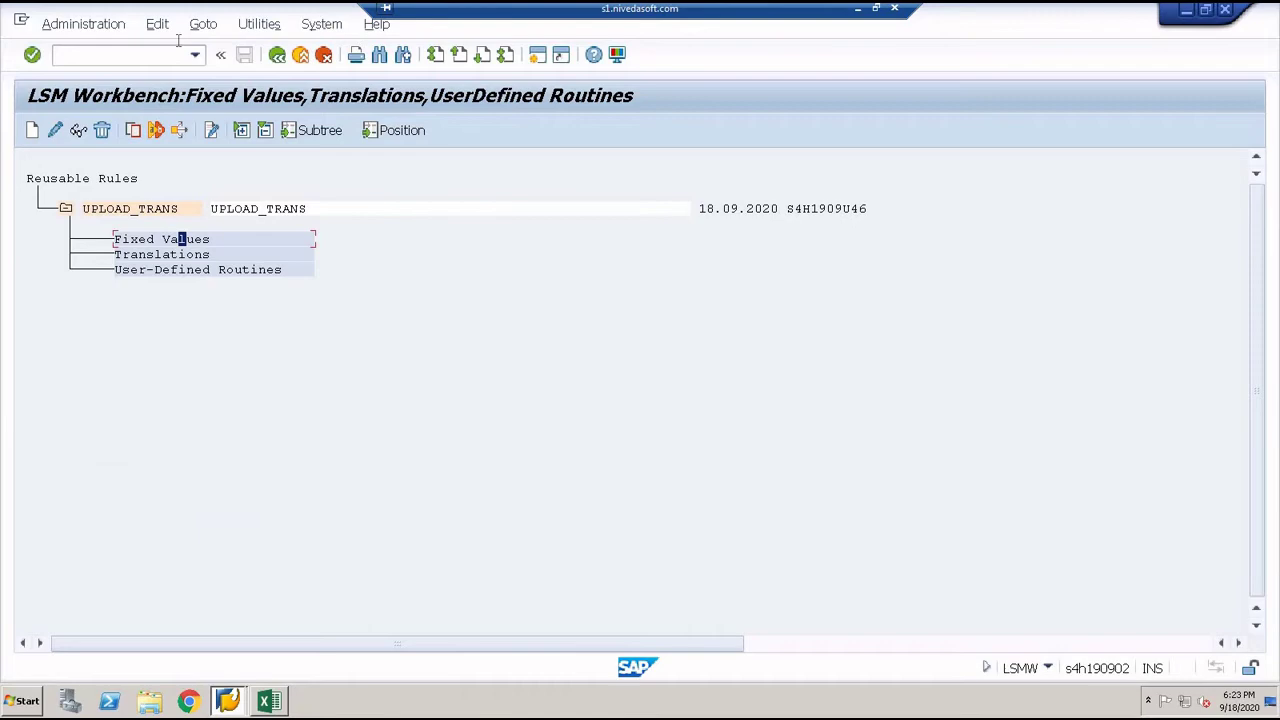
{"action": "left_click", "coordinate": [276, 56]}
{"action": "left_click", "coordinate": [36, 302]}
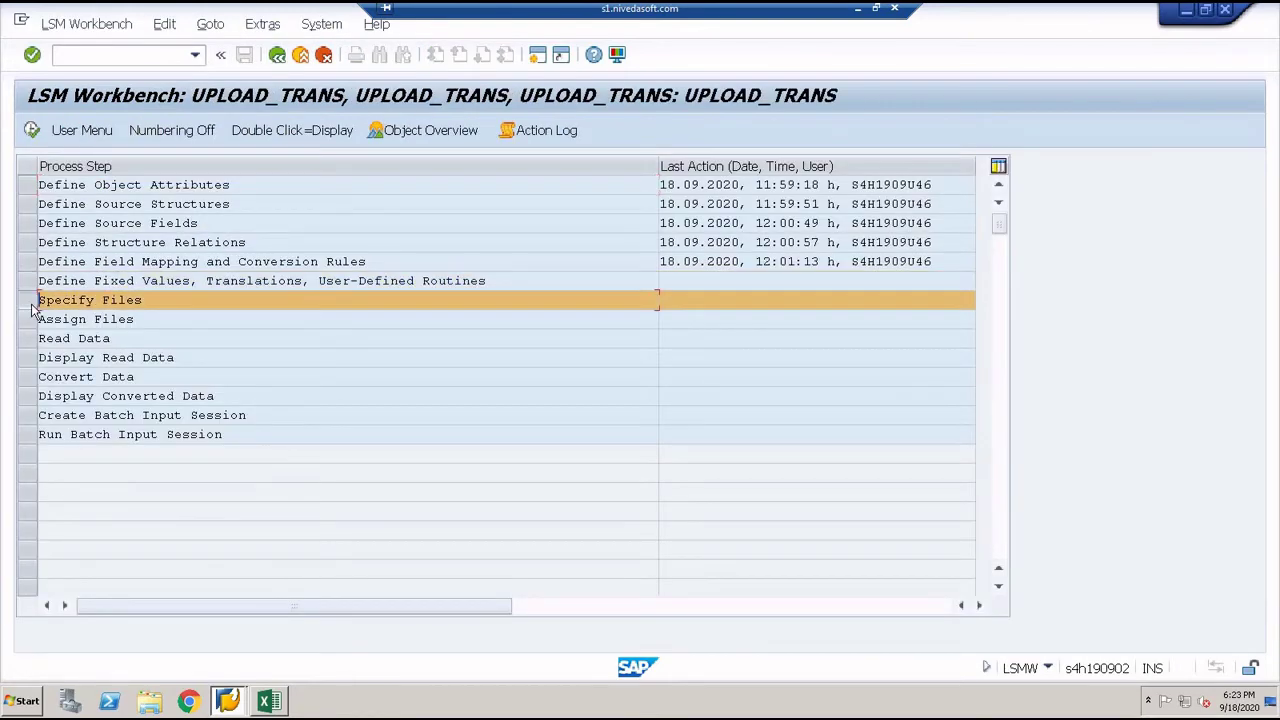
Step: Switch to Excel and copy the field definition cells in rows 1 to 13, columns 1 to 4
{"action": "left_click", "coordinate": [278, 705]}
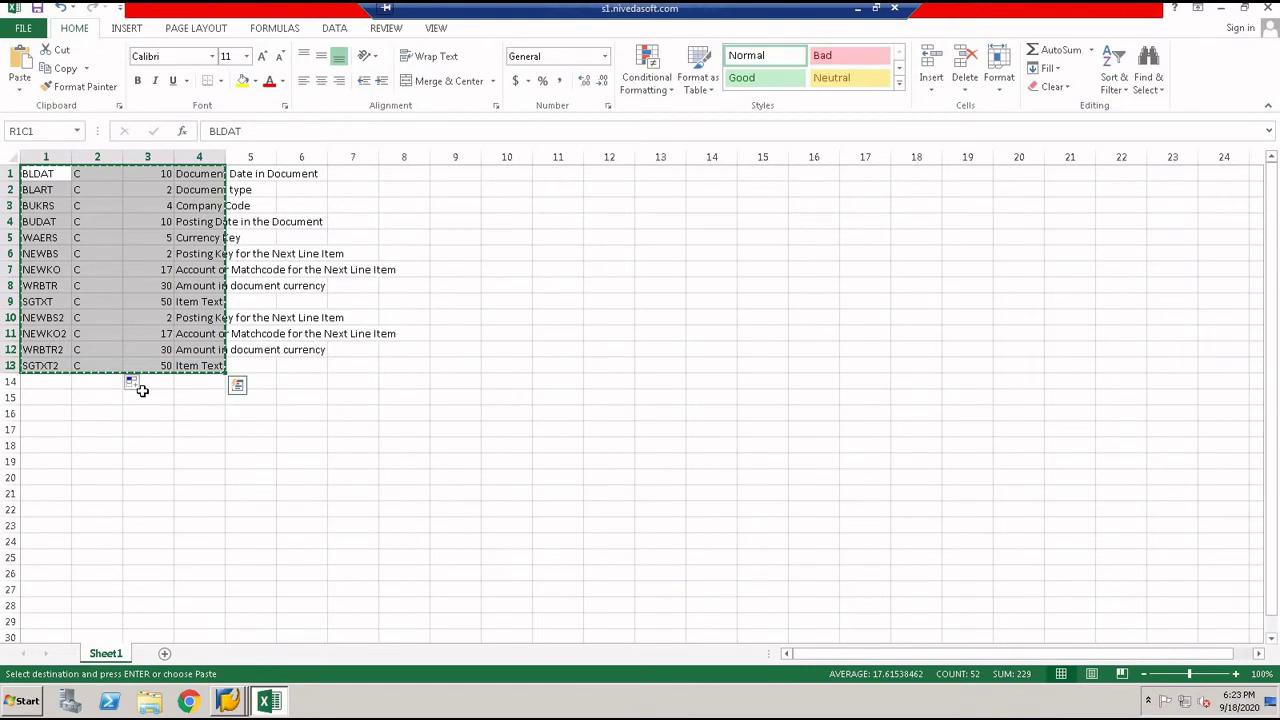
{"action": "right_click", "coordinate": [43, 398]}
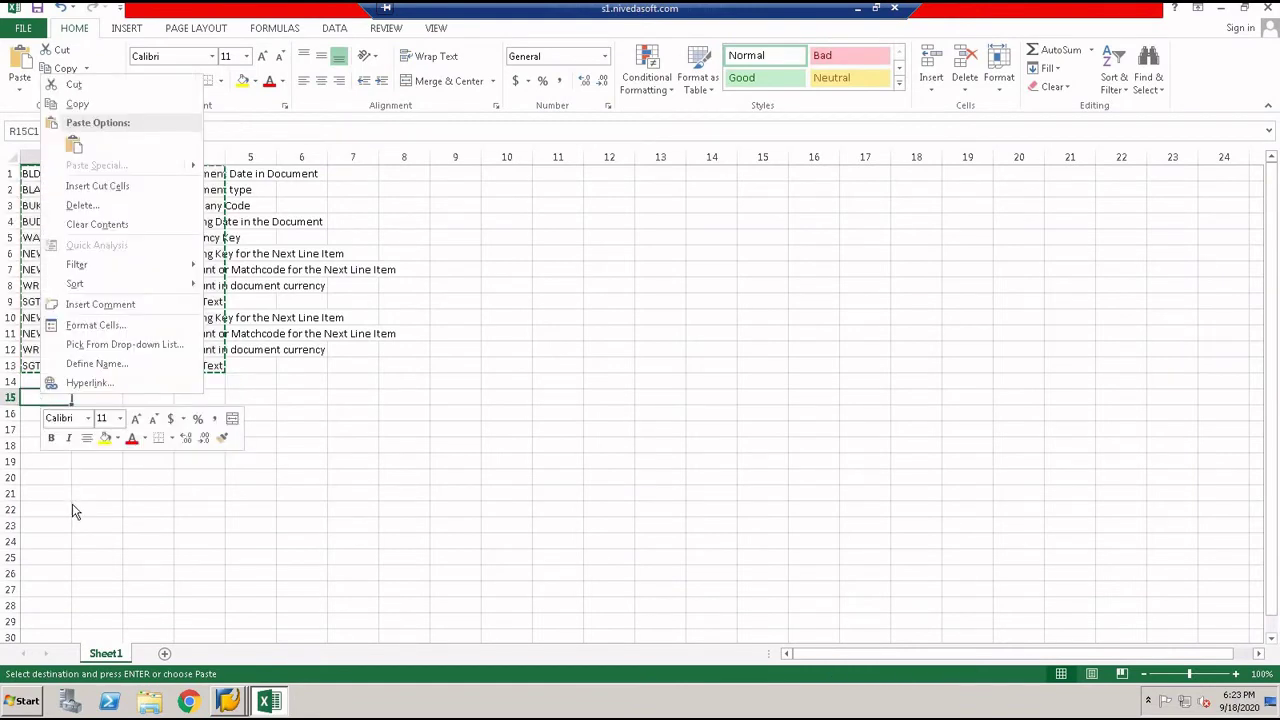
{"action": "key", "text": "Escape"}
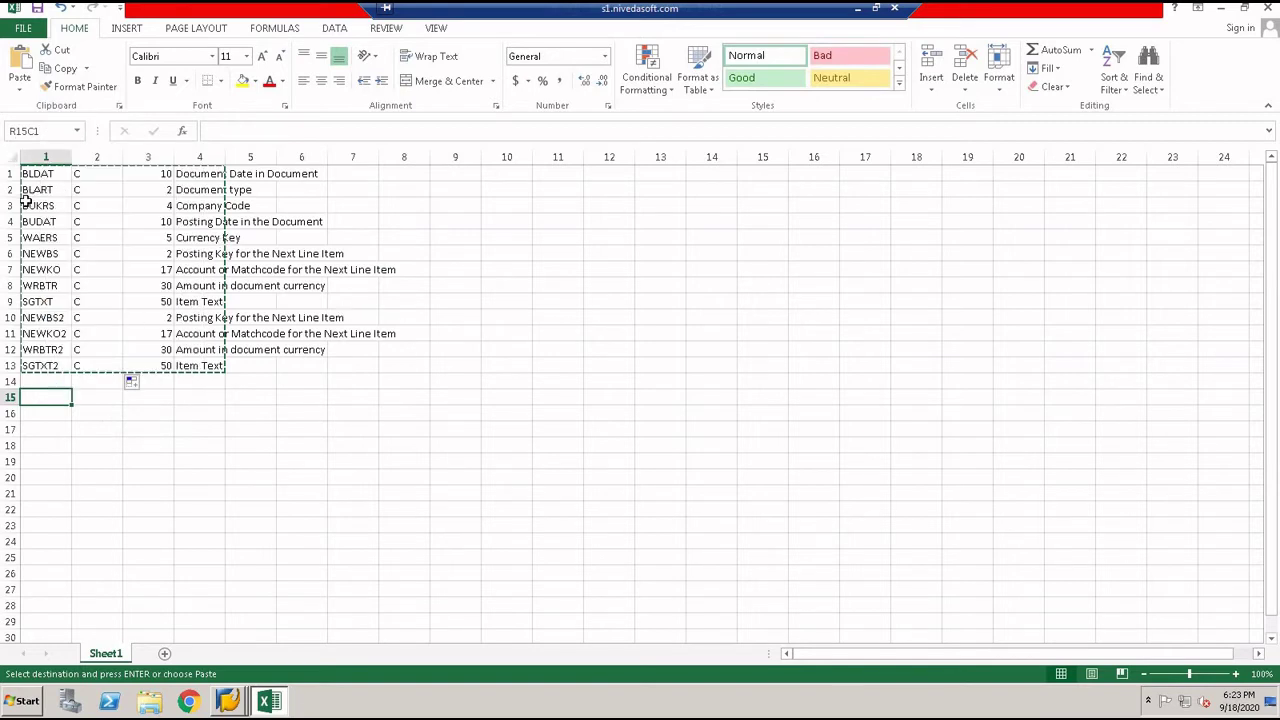
{"action": "left_click_drag", "start_coordinate": [28, 173], "coordinate": [208, 373]}
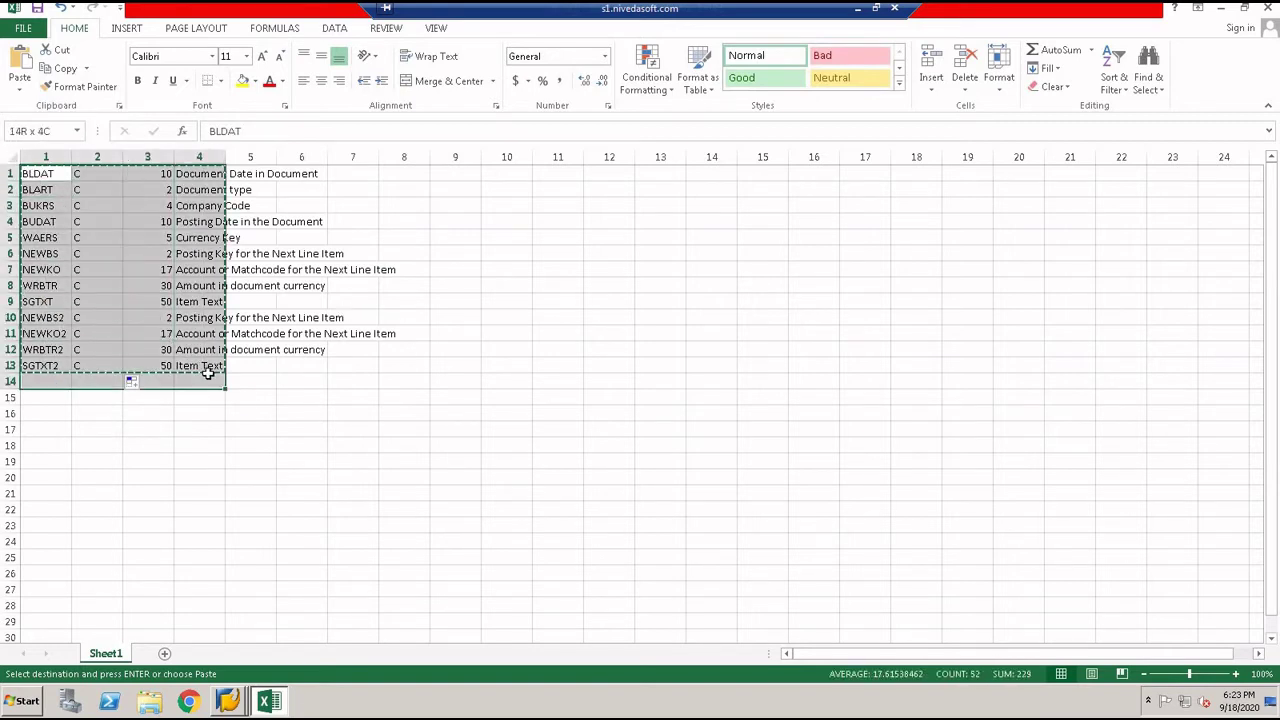
{"action": "left_click", "coordinate": [382, 270]}
{"action": "left_click_drag", "start_coordinate": [26, 175], "coordinate": [191, 363]}
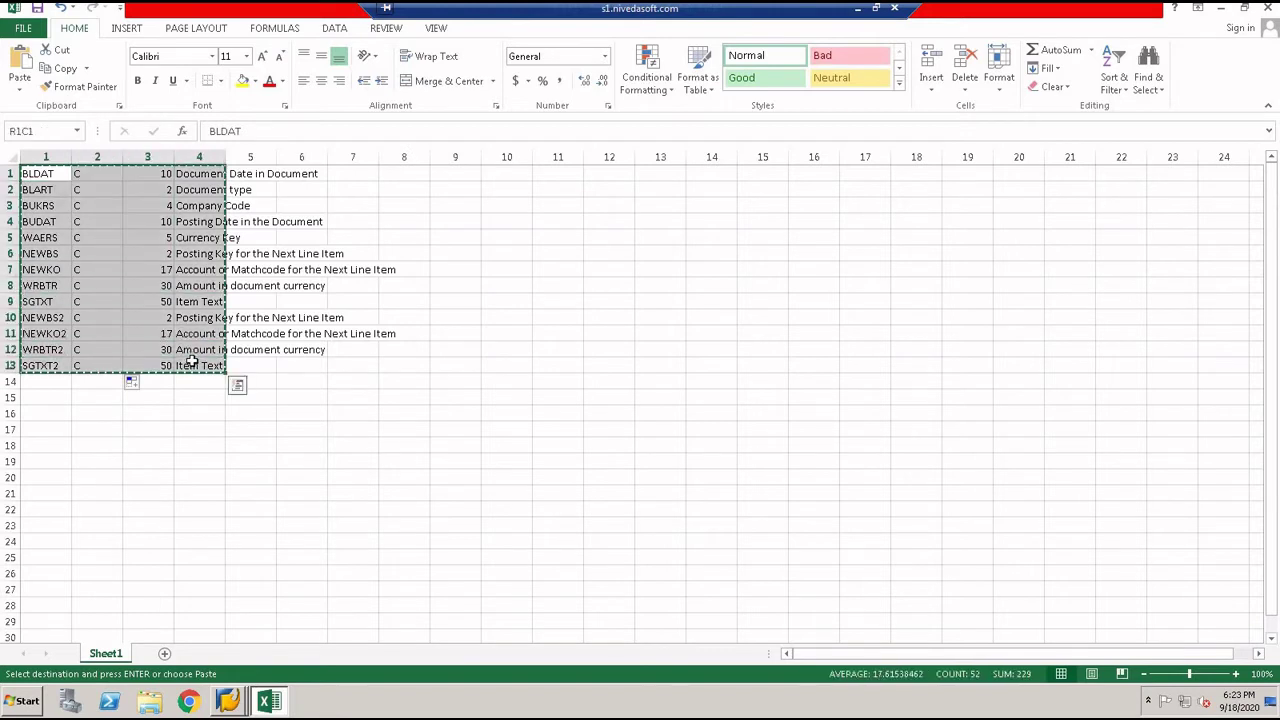
Step: Paste the copied field definitions transposed, starting in the first cell of row 15
{"action": "left_click", "coordinate": [35, 402]}
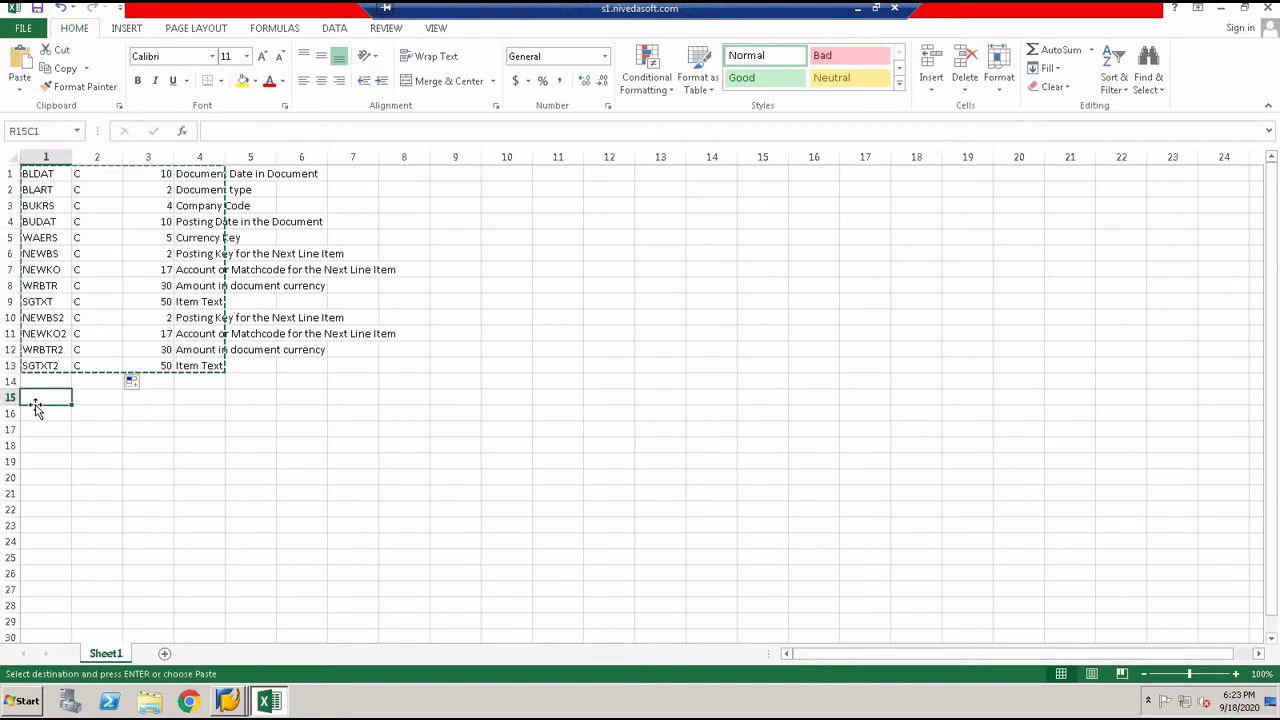
{"action": "right_click", "coordinate": [36, 399]}
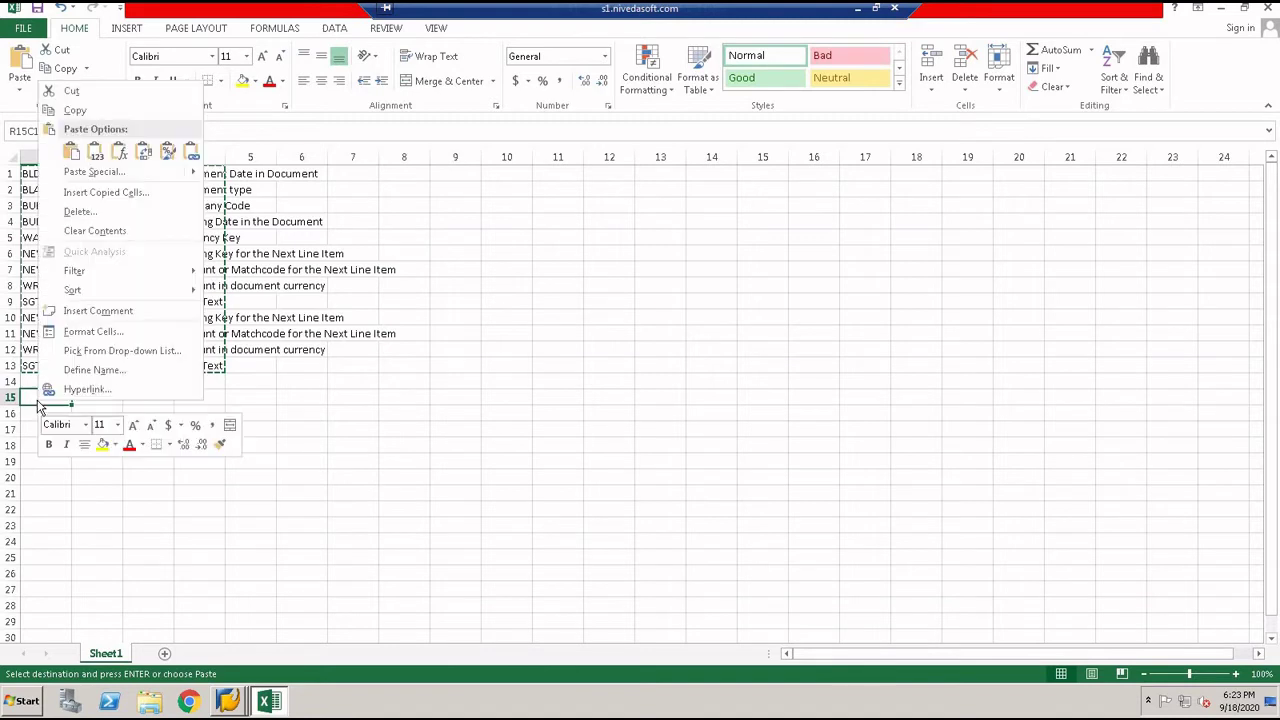
{"action": "left_click", "coordinate": [144, 152]}
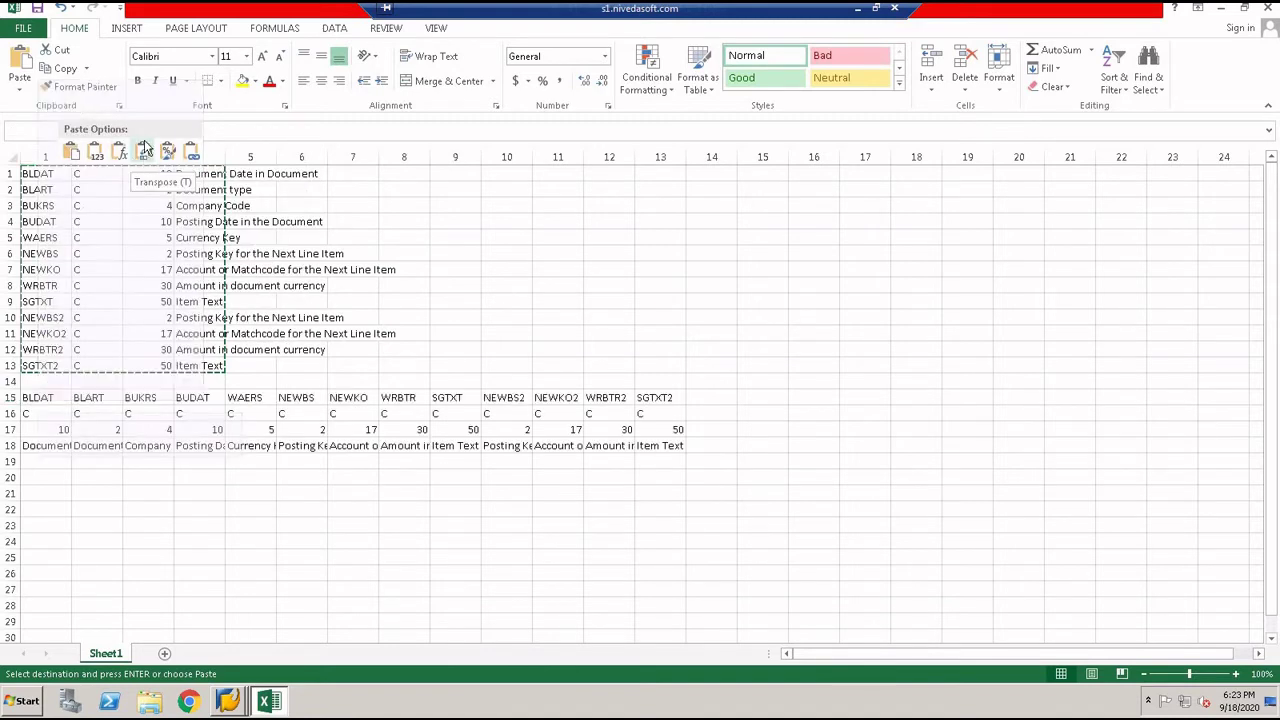
{"action": "left_click", "coordinate": [144, 154]}
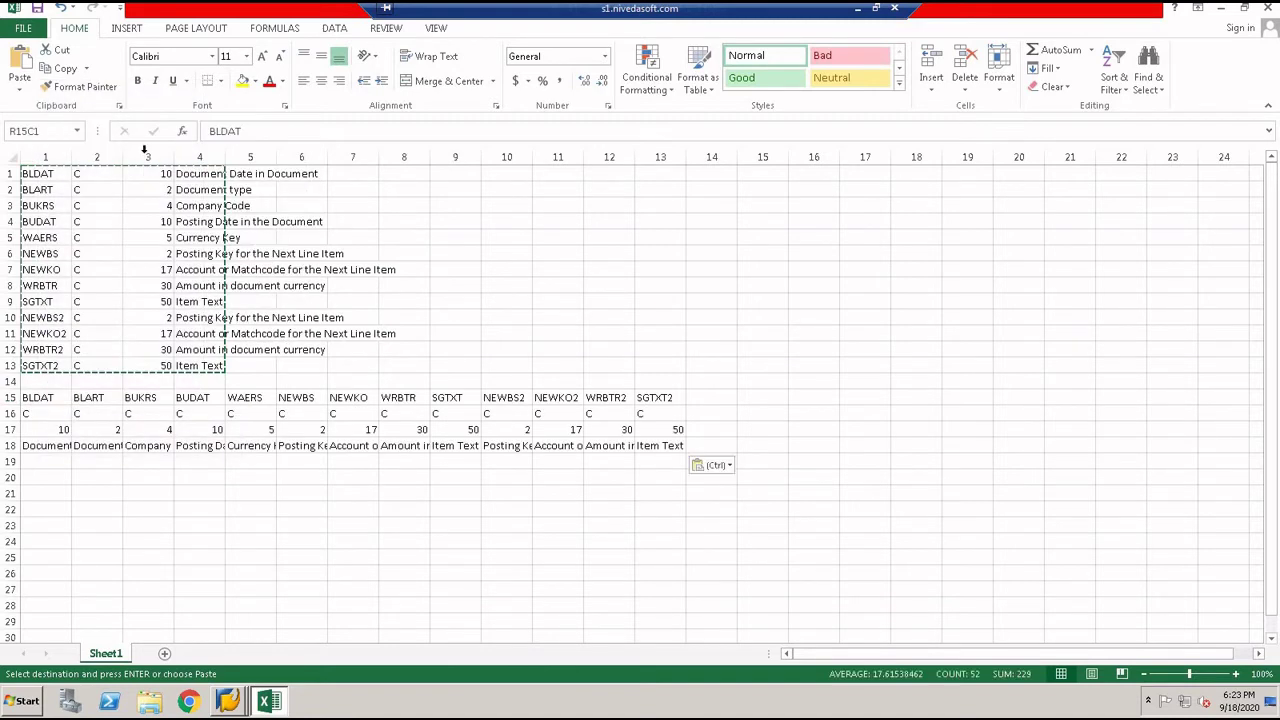
Step: Delete the original vertical field list in rows 1 to 13 and autofit the width of all columns
{"action": "left_click", "coordinate": [7, 174]}
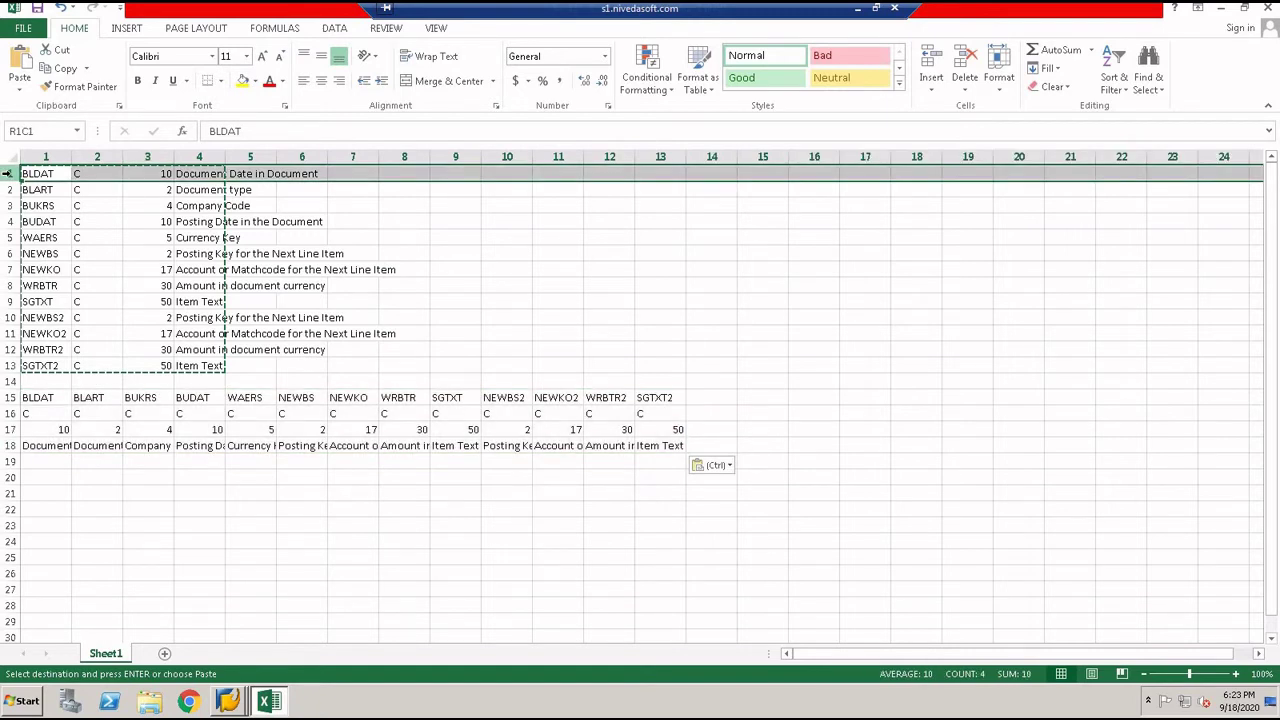
{"action": "key", "text": "shift+Down"}
{"action": "key", "text": "shift+Down"}
{"action": "key", "text": "shift+Down"}
{"action": "key", "text": "ctrl+shift+Down"}
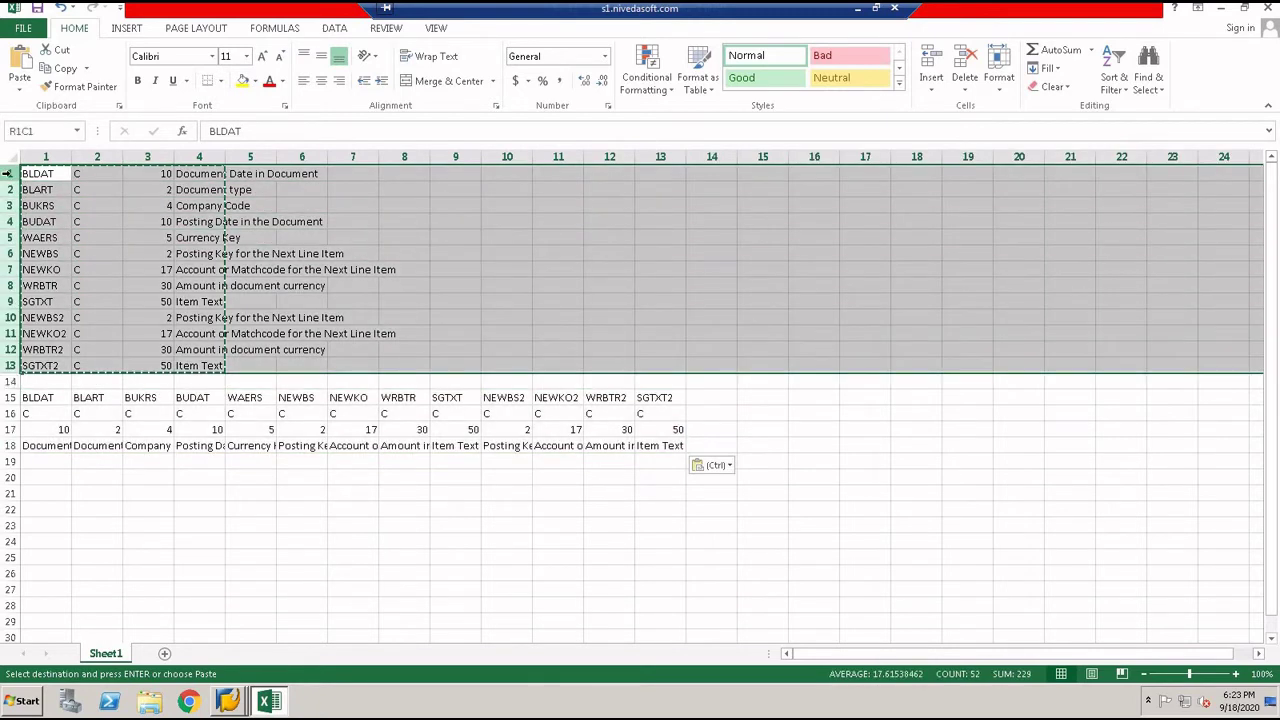
{"action": "key", "text": "ctrl+minus"}
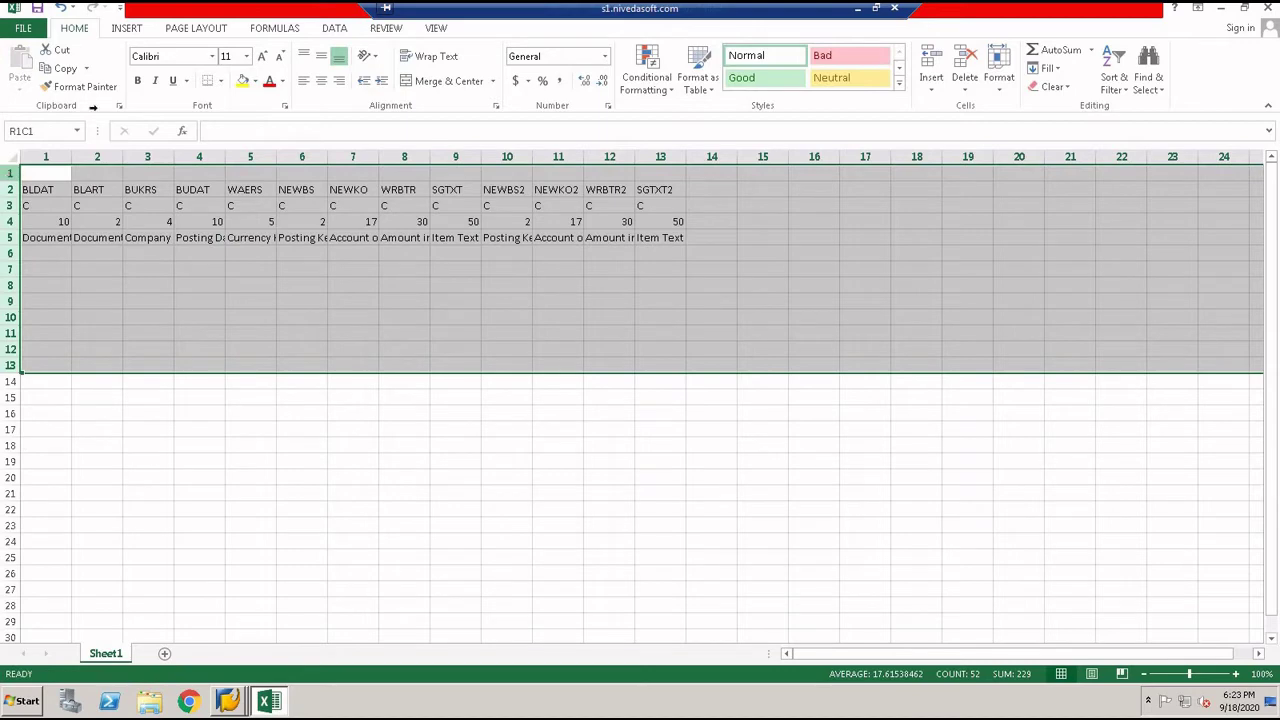
{"action": "left_click", "coordinate": [10, 157]}
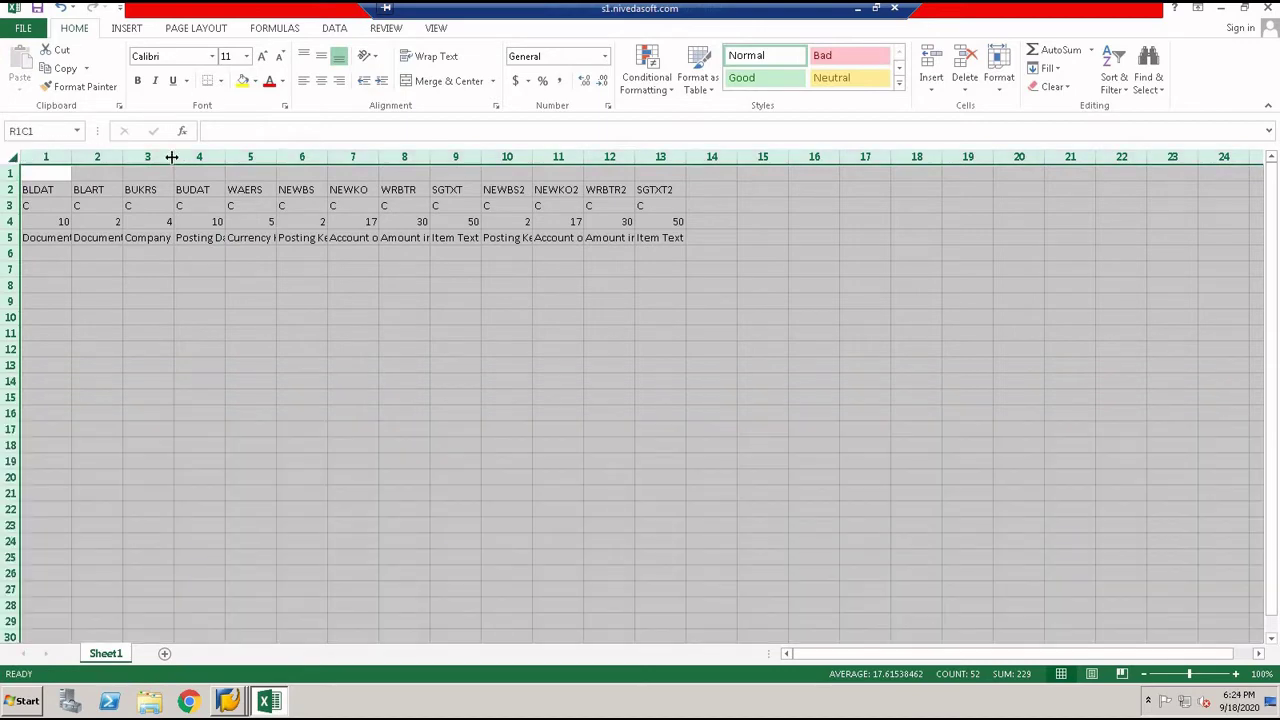
{"action": "double_click", "coordinate": [172, 157]}
Step: In row 6, enter document date 18.09.2020, document type SA, company code REL1 and posting date 18.09.2020
{"action": "left_click", "coordinate": [86, 256]}
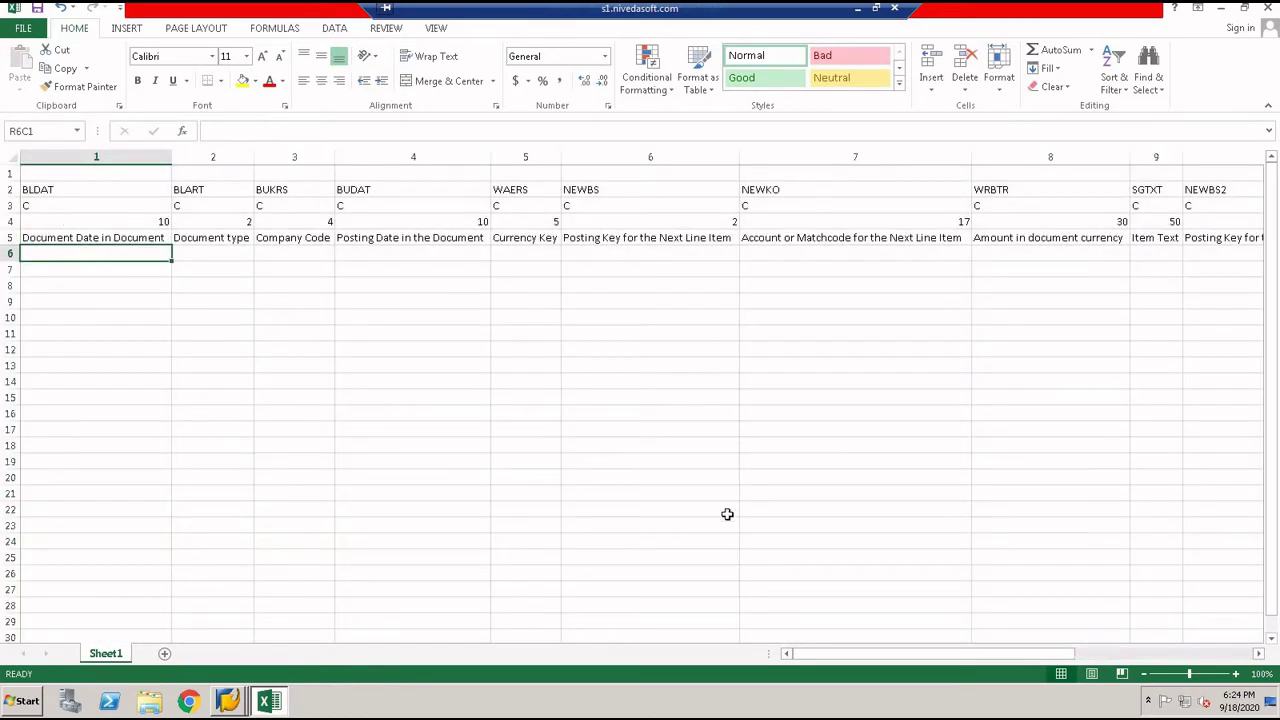
{"action": "type", "text": "18"}
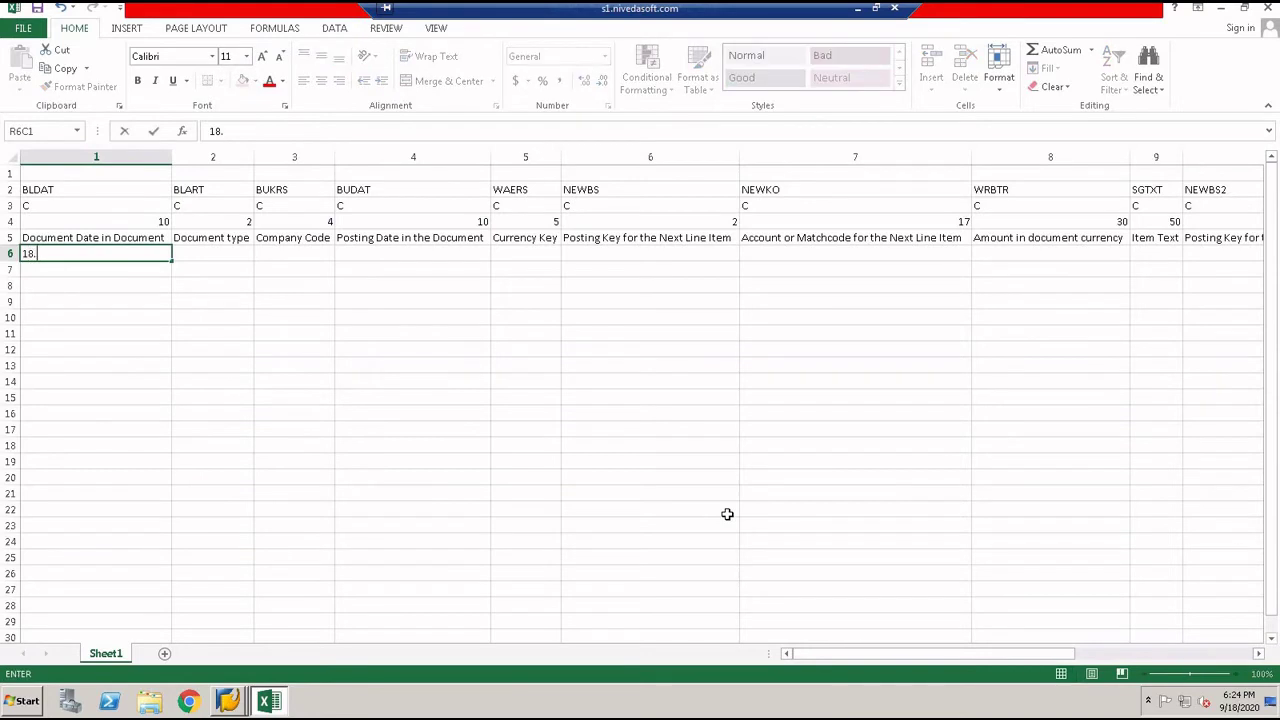
{"action": "type", "text": ".09.2020"}
{"action": "key", "text": "Tab"}
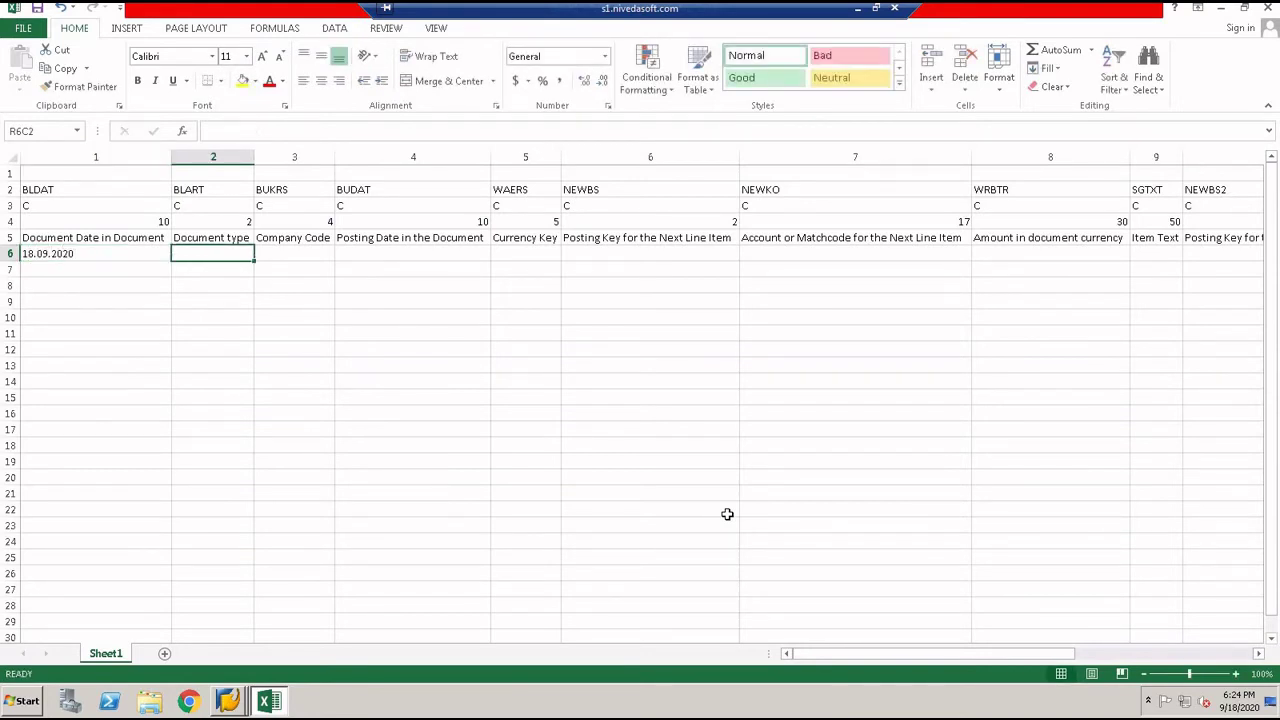
{"action": "type", "text": "SA"}
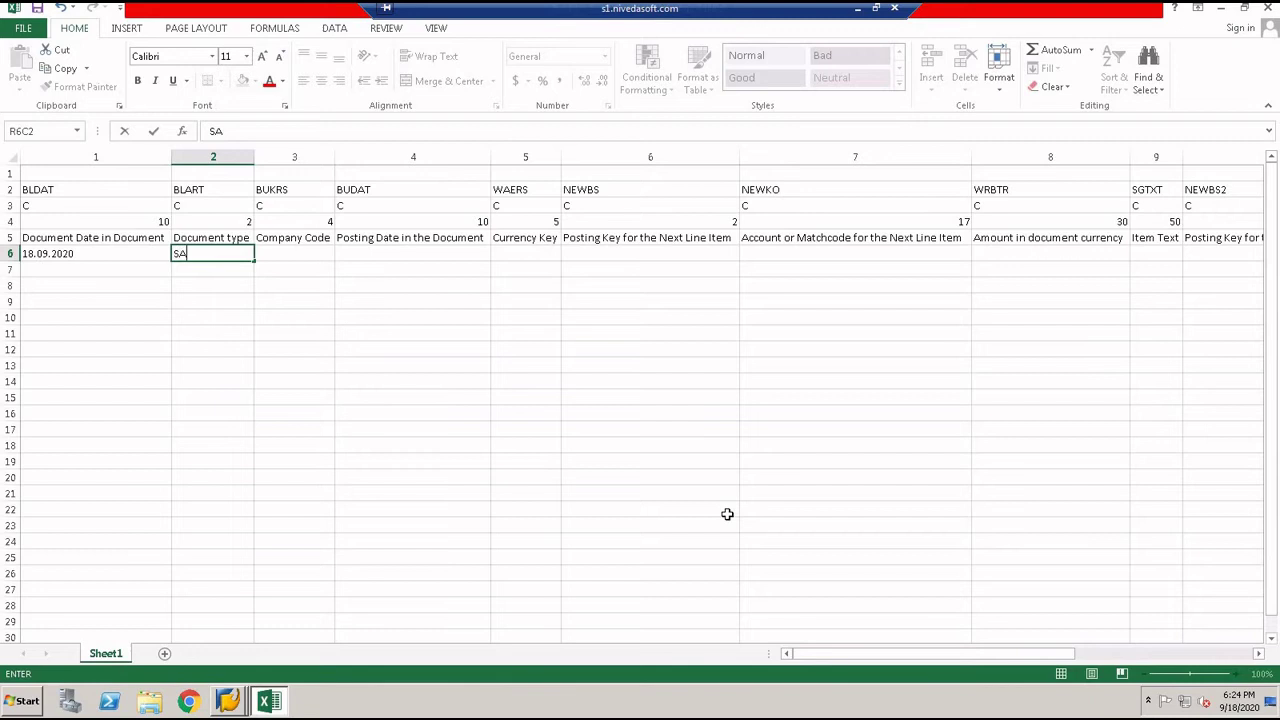
{"action": "key", "text": "Tab"}
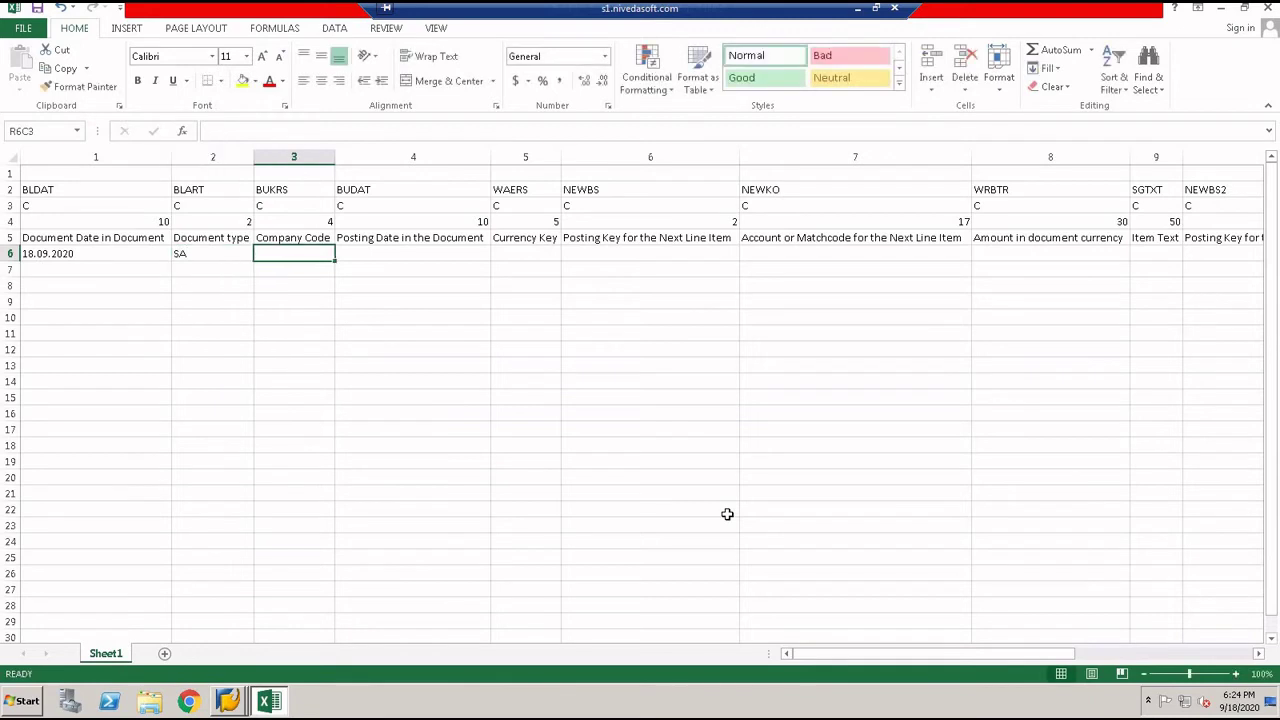
{"action": "type", "text": "REL1"}
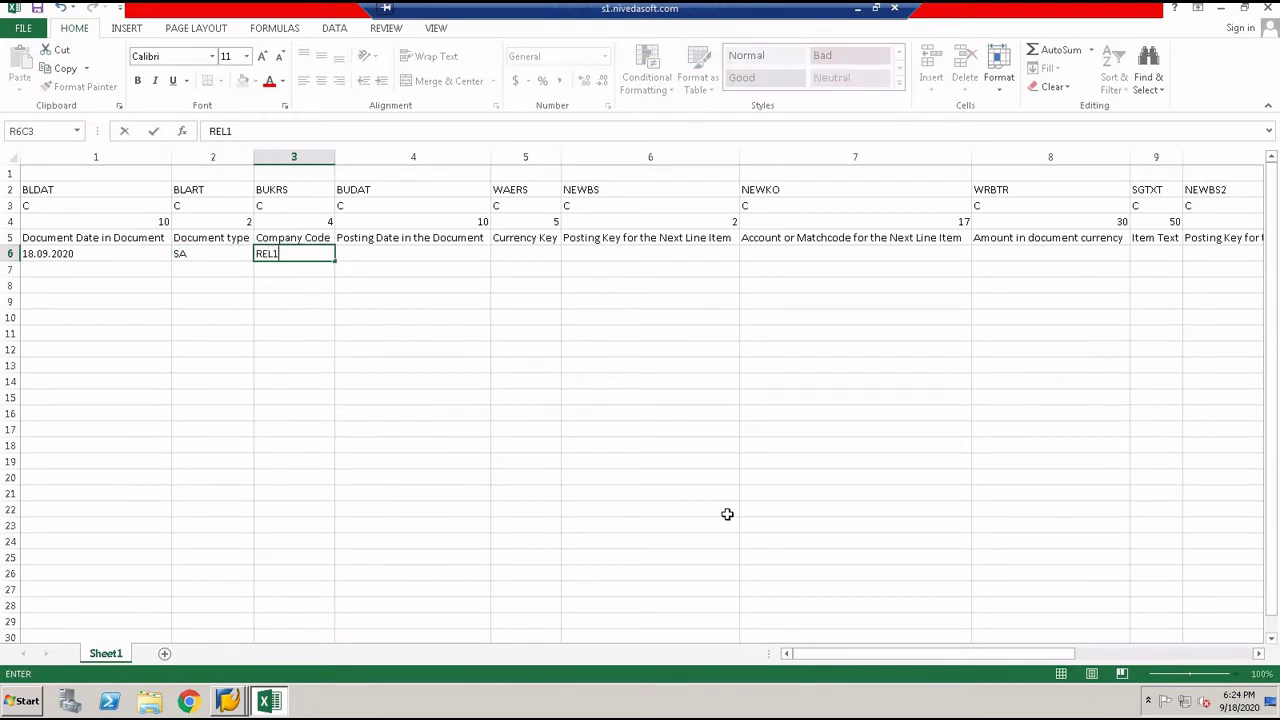
{"action": "key", "text": "Tab"}
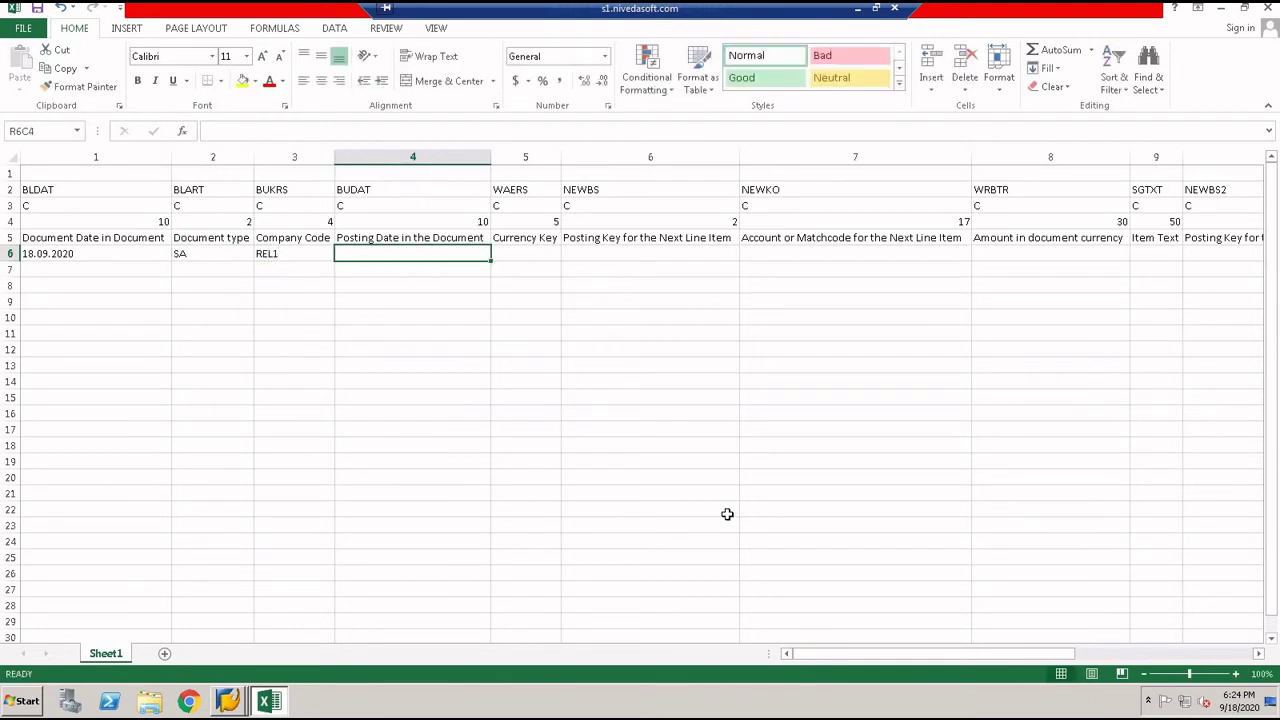
{"action": "type", "text": "18."}
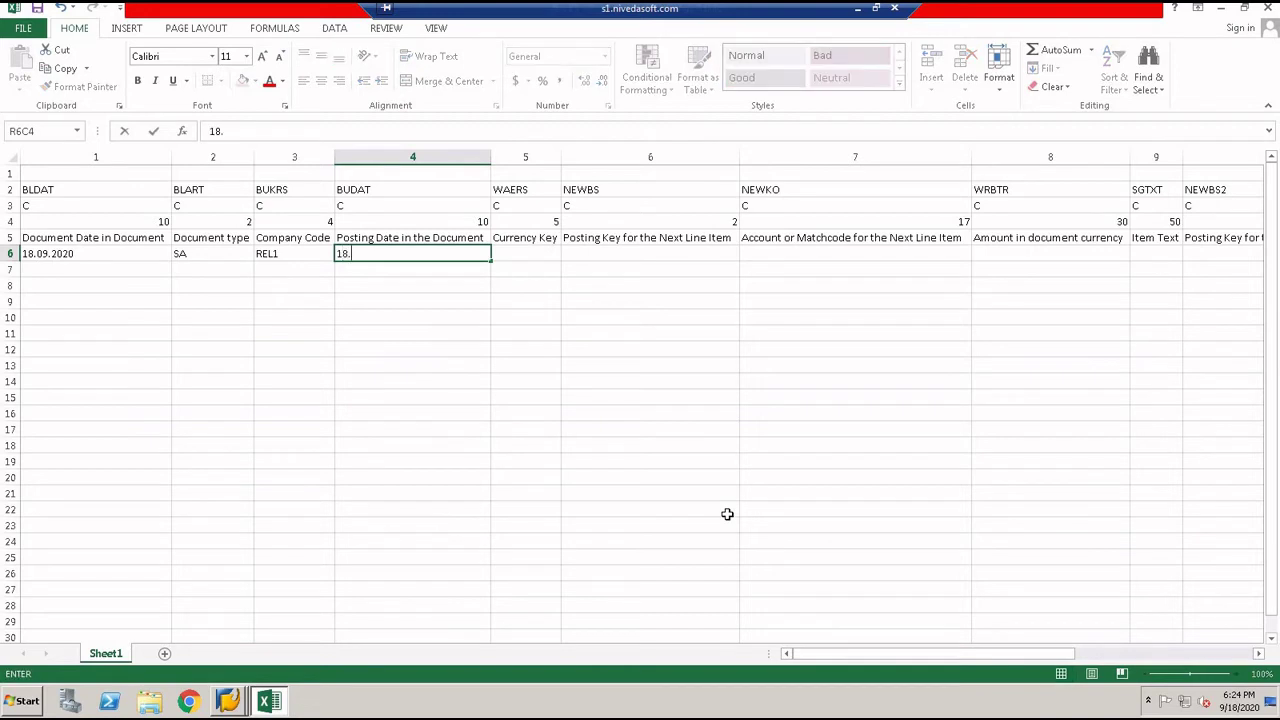
{"action": "type", "text": "09.2020"}
{"action": "key", "text": "Tab"}
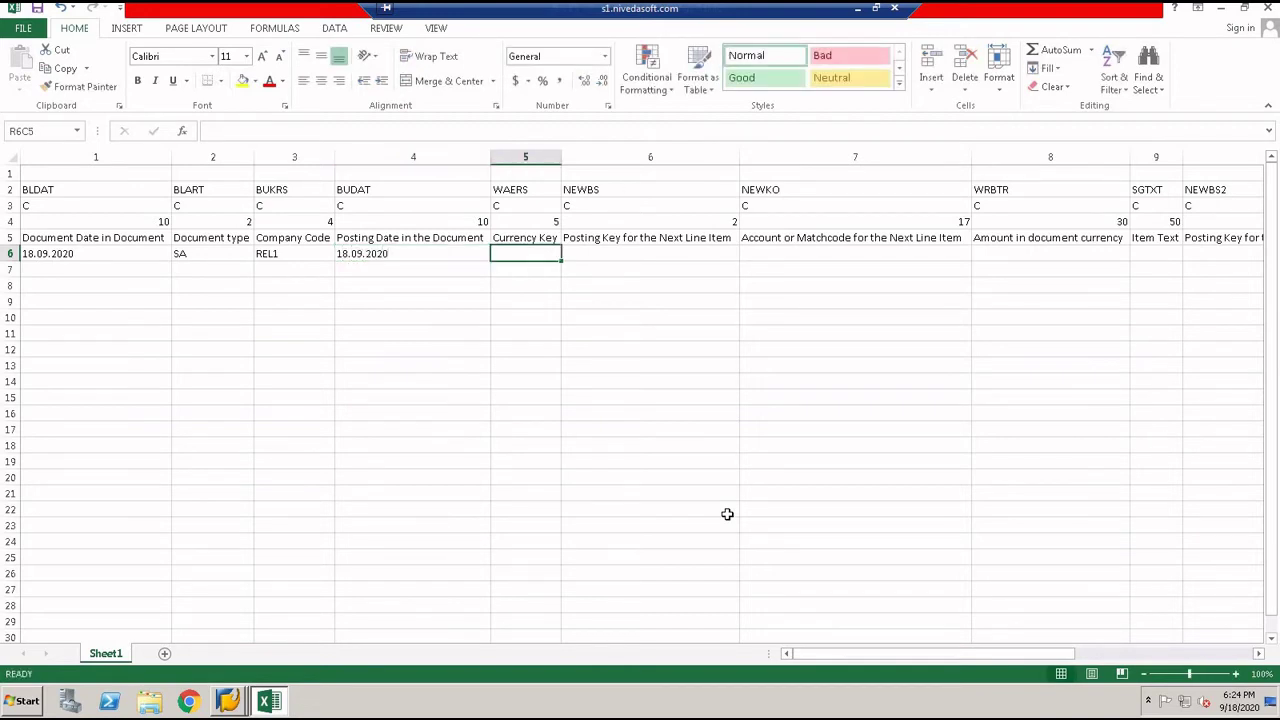
Step: Continue row 6 with currency key INR, posting key 40 and the G/L account number of the first line item
{"action": "type", "text": "INR"}
{"action": "key", "text": "Tab"}
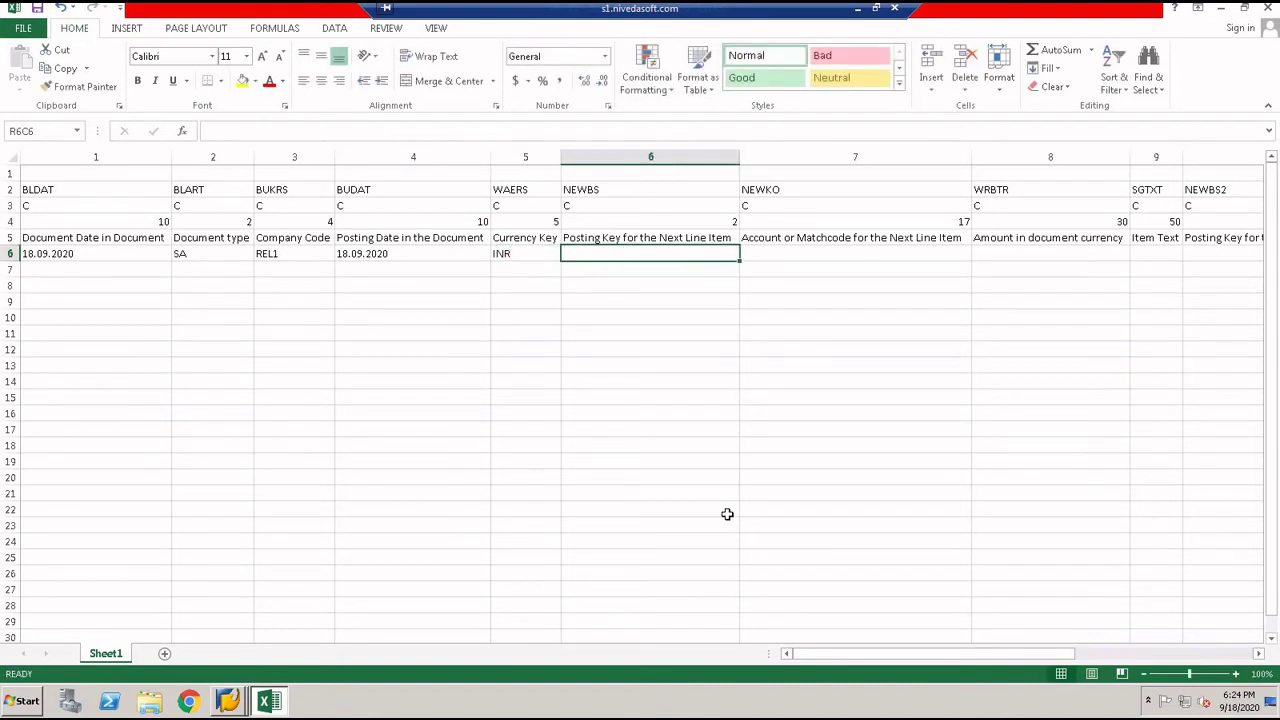
{"action": "type", "text": "40"}
{"action": "key", "text": "Tab"}
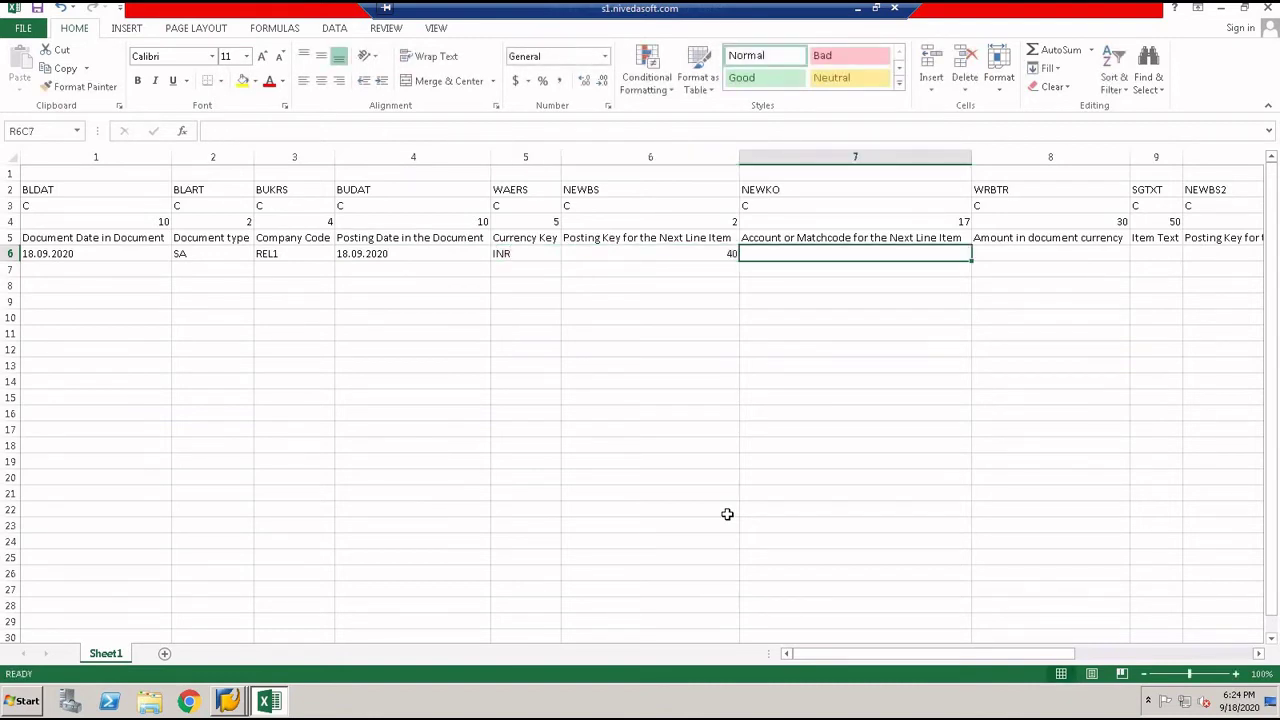
{"action": "type", "text": "400000"}
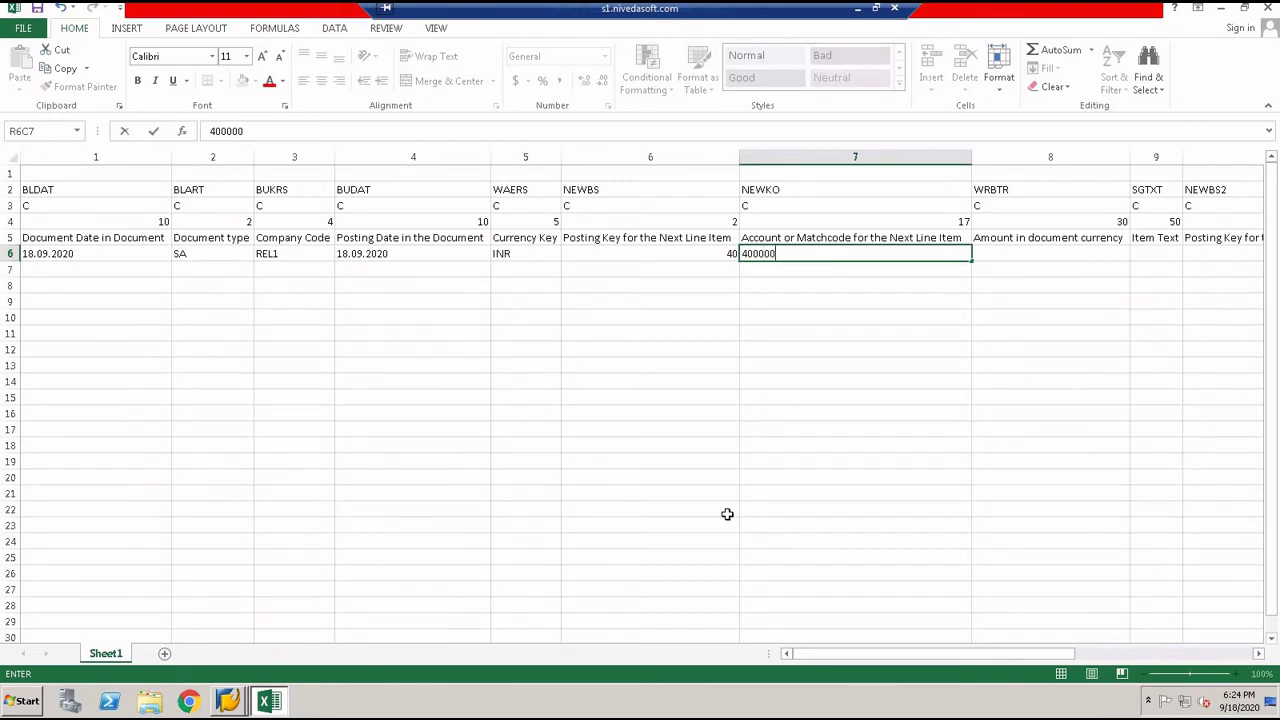
{"action": "key", "text": "Tab"}
Step: Enter the first line item's amount 3500 and item text TRANSACTION UPLOAD LSMW in row 6
{"action": "type", "text": "100"}
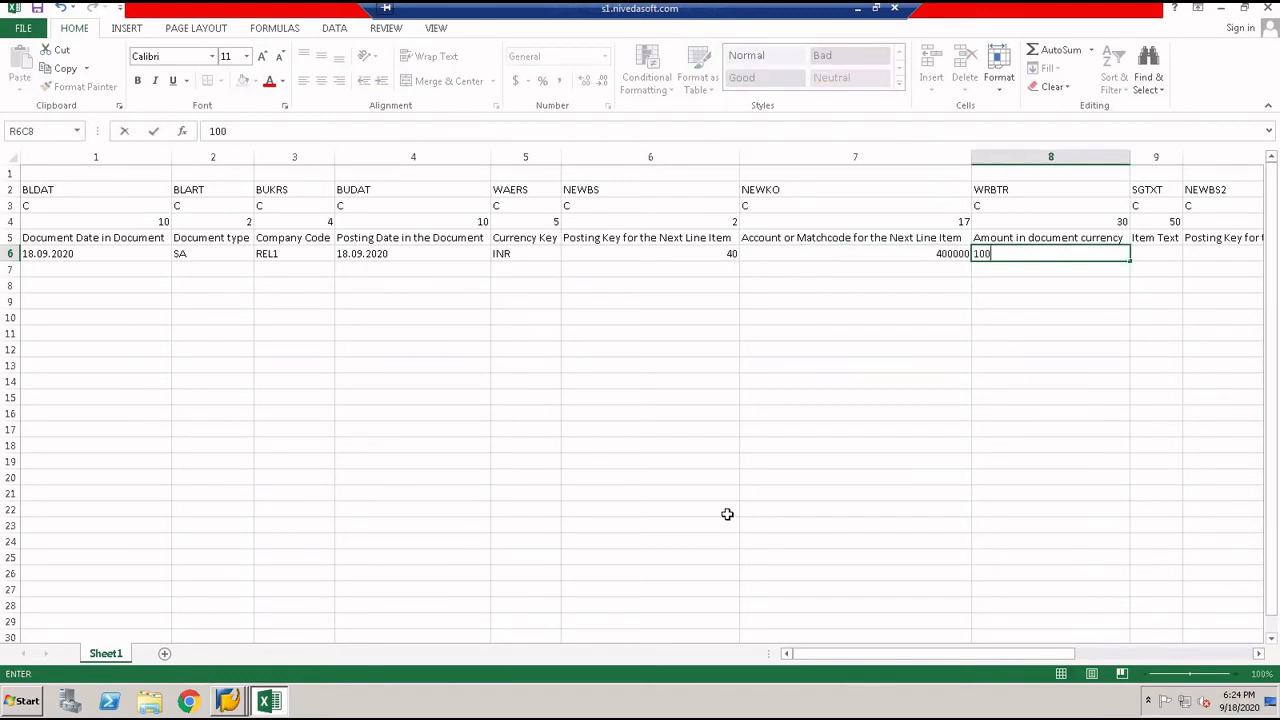
{"action": "type", "text": "0"}
{"action": "key", "text": "BackSpace"}
{"action": "key", "text": "BackSpace"}
{"action": "key", "text": "BackSpace"}
{"action": "key", "text": "BackSpace"}
{"action": "type", "text": "3500"}
{"action": "key", "text": "Tab"}
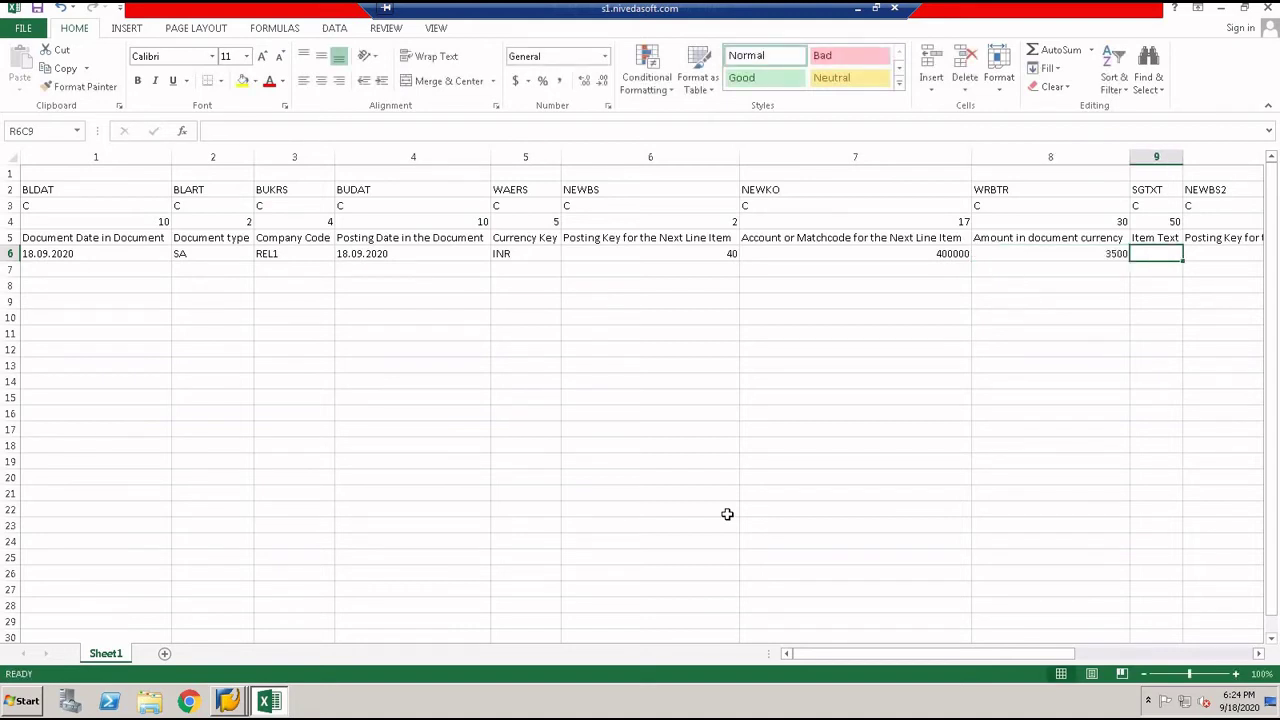
{"action": "type", "text": "TRAN"}
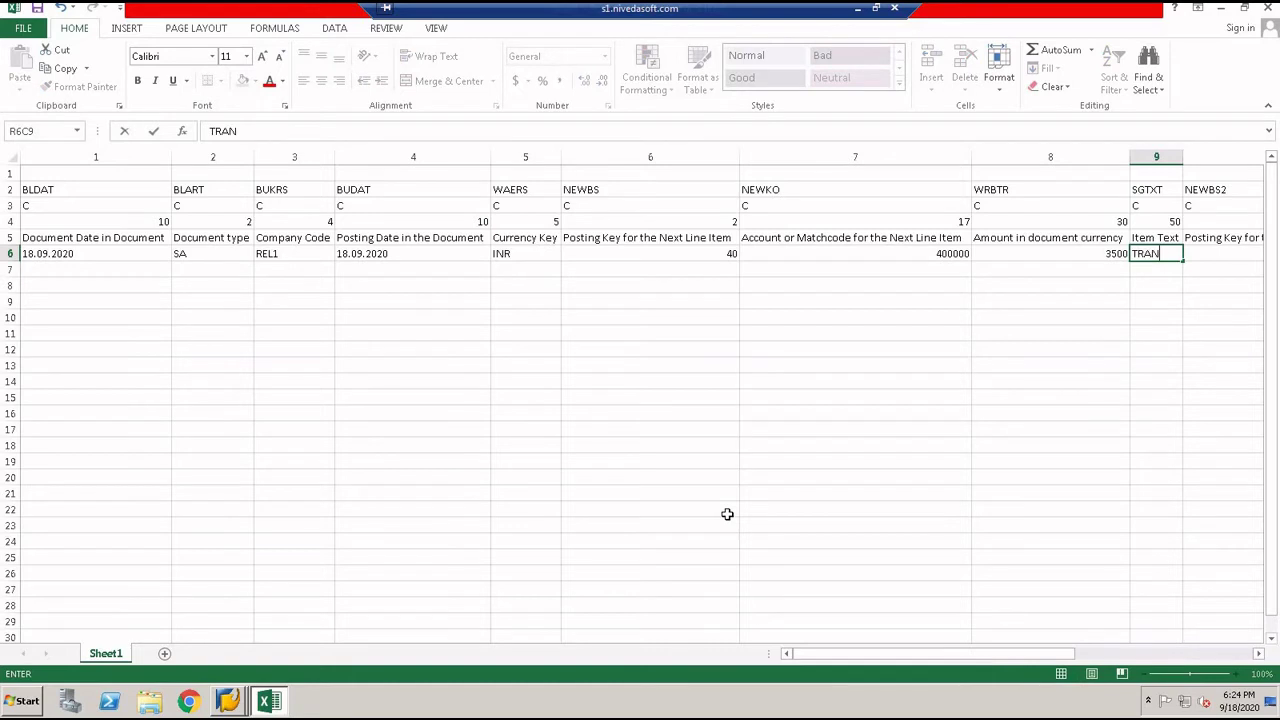
{"action": "type", "text": "SACTION UPLOAD LSMW"}
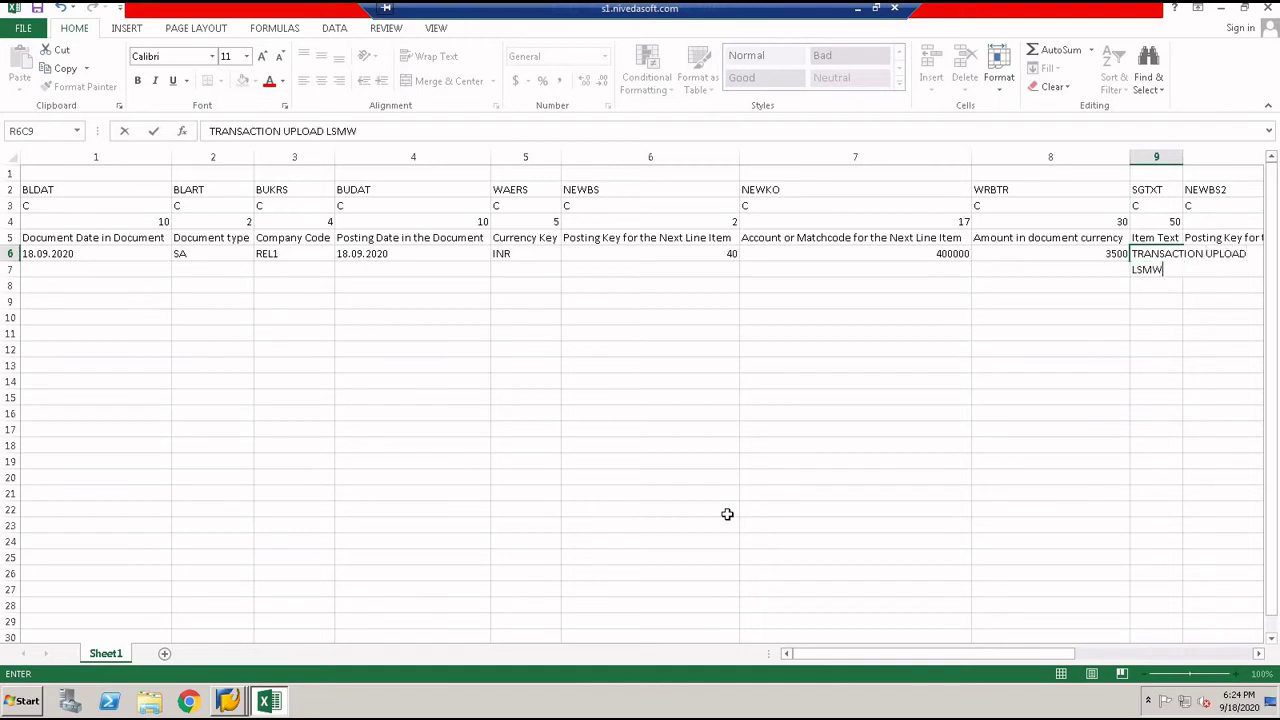
{"action": "key", "text": "Return"}
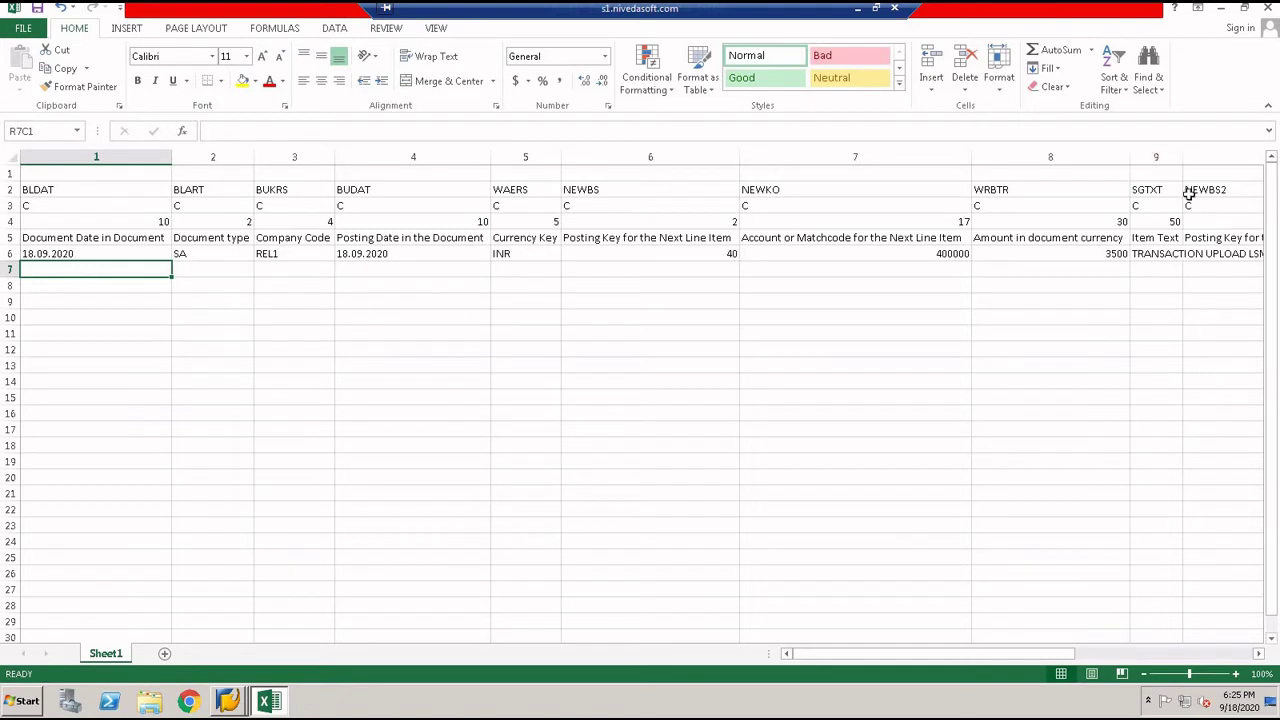
{"action": "left_click", "coordinate": [1155, 246]}
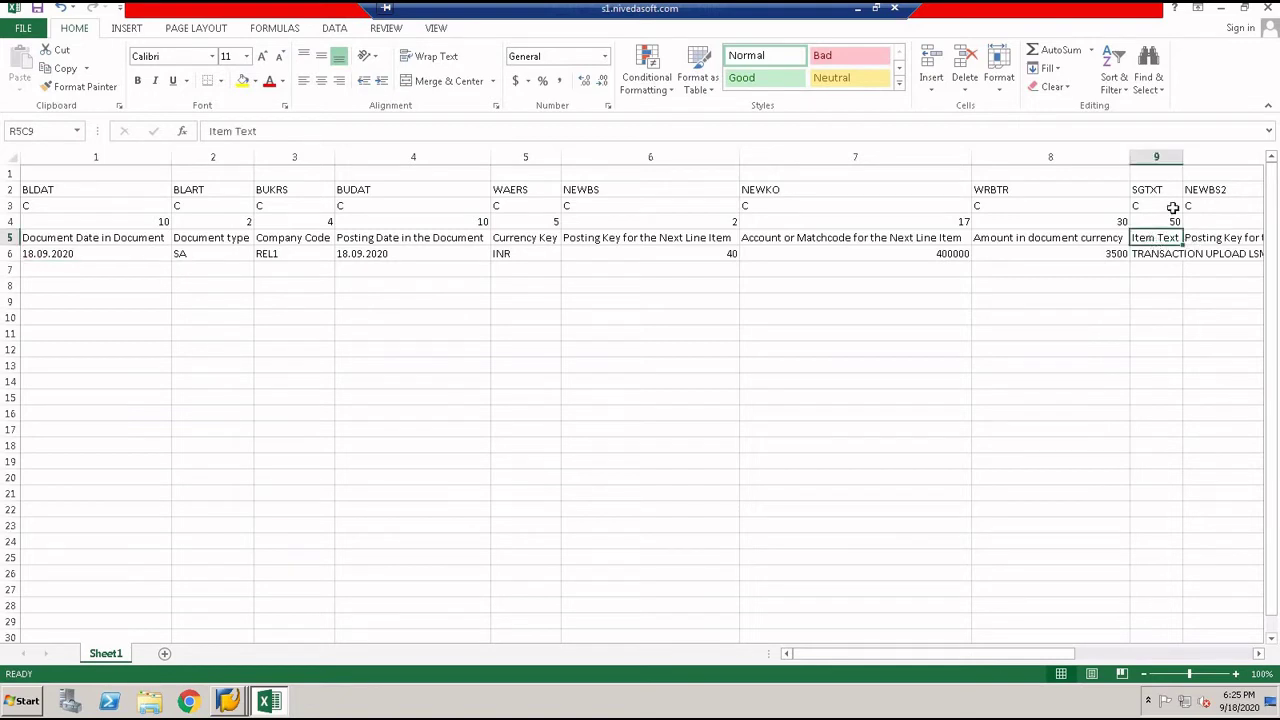
Step: Autofit the first Item Text column and copy row 6's first line item values from columns 6 to 9 into columns 10 to 13
{"action": "double_click", "coordinate": [1183, 158]}
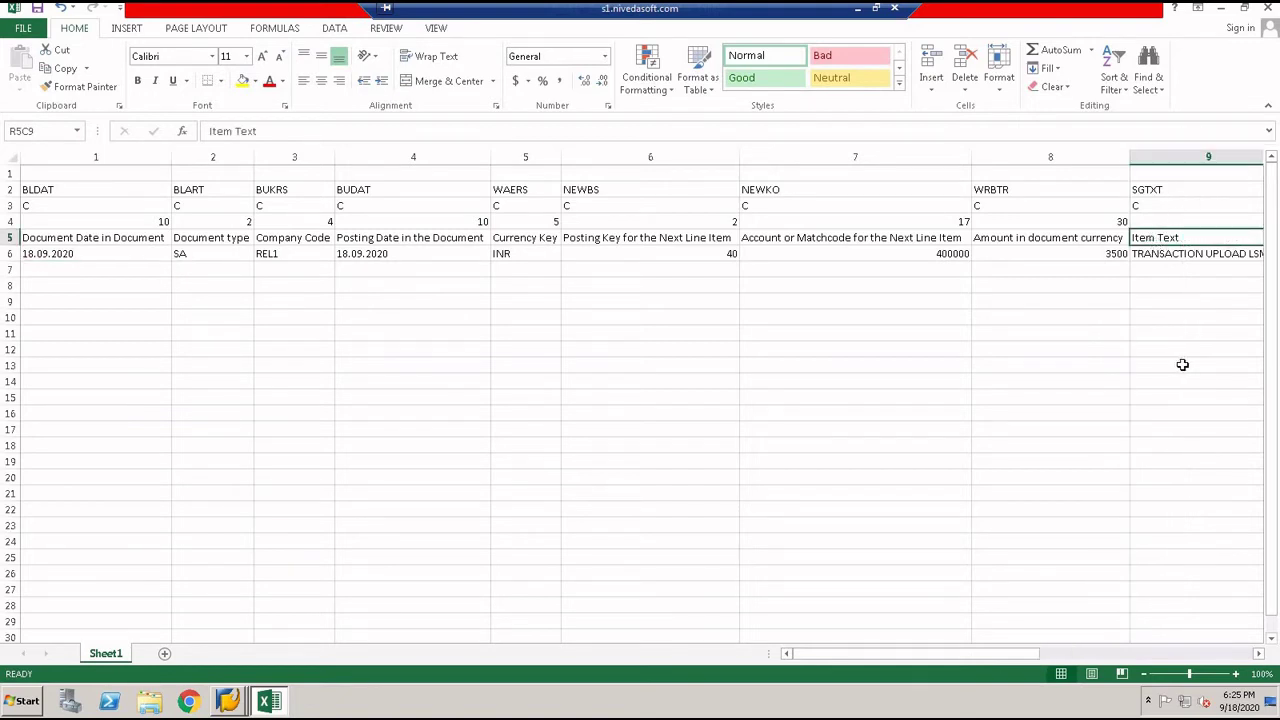
{"action": "key", "text": "Down"}
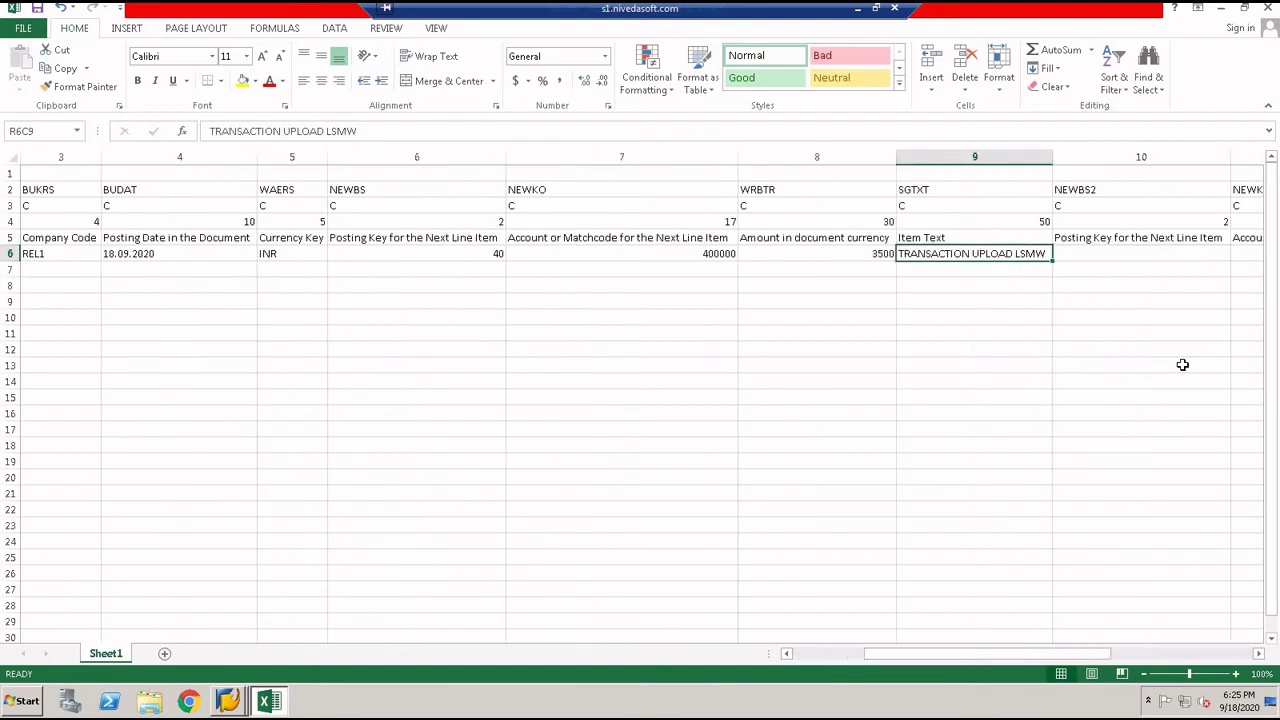
{"action": "key", "text": "Left"}
{"action": "key", "text": "Left"}
{"action": "key", "text": "Left"}
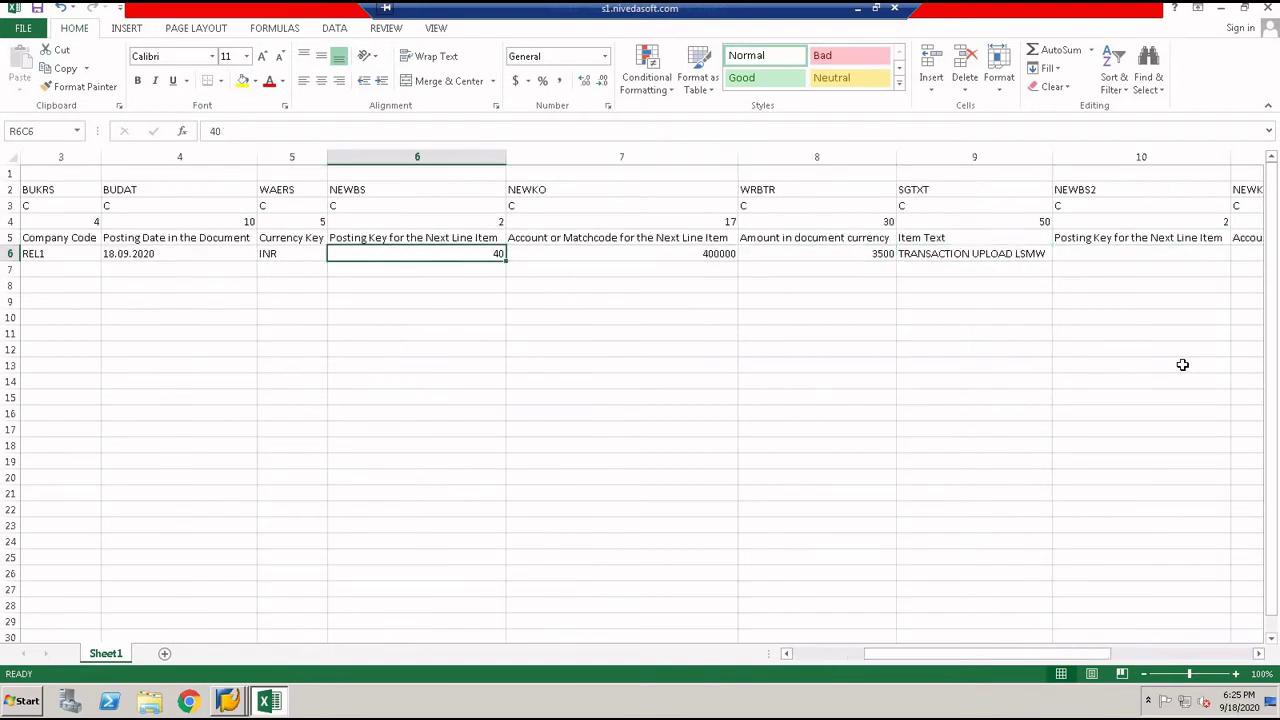
{"action": "key", "text": "shift+Right"}
{"action": "key", "text": "shift+Right"}
{"action": "key", "text": "shift+Right"}
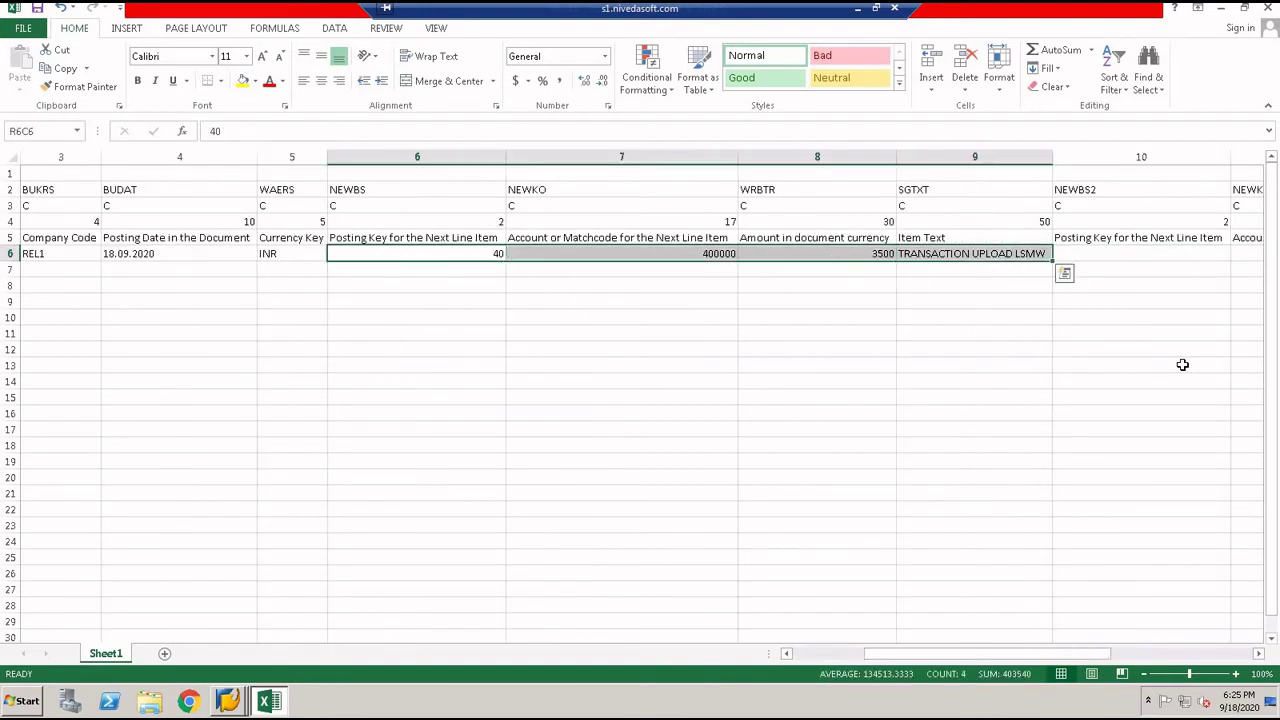
{"action": "key", "text": "ctrl+c"}
{"action": "key", "text": "Right"}
{"action": "key", "text": "Right"}
{"action": "key", "text": "Right"}
{"action": "key", "text": "Right"}
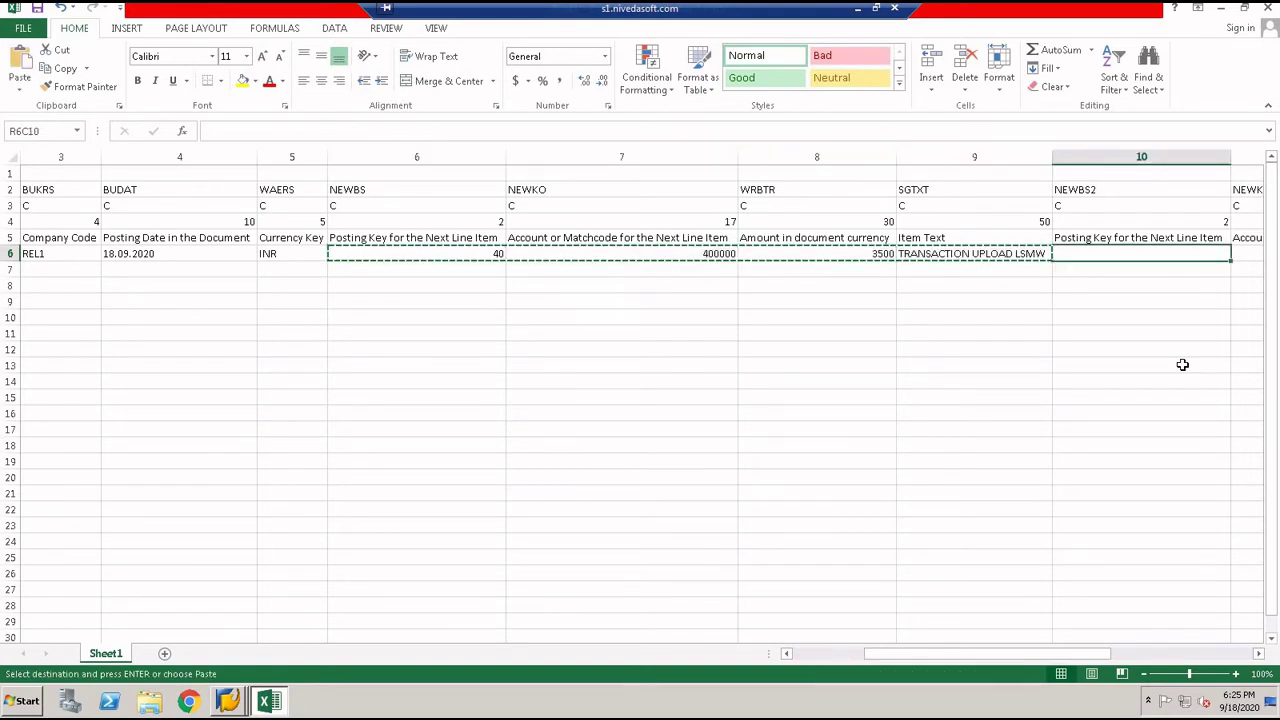
{"action": "key", "text": "ctrl+v"}
Step: Set the second line item's posting key to 50, replace its G/L account number, and autofit its Item Text column
{"action": "key", "text": "Right"}
{"action": "key", "text": "Right"}
{"action": "key", "text": "Left"}
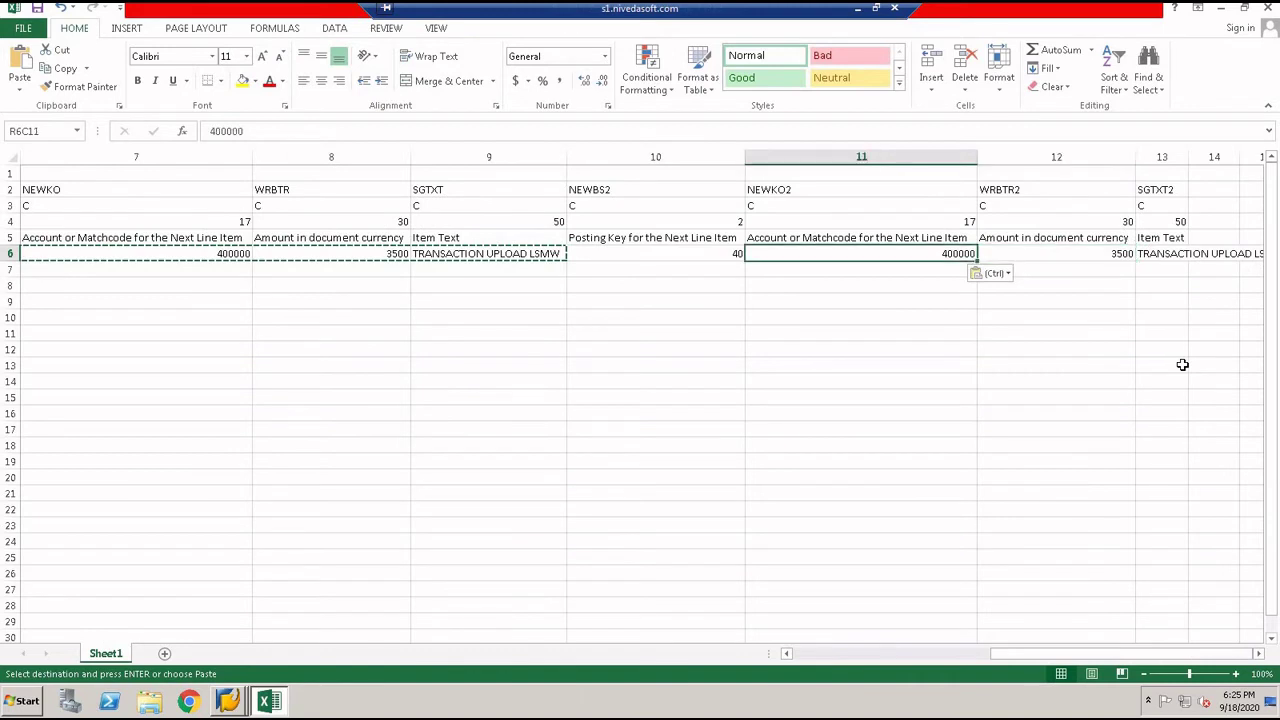
{"action": "key", "text": "Left"}
{"action": "type", "text": "50"}
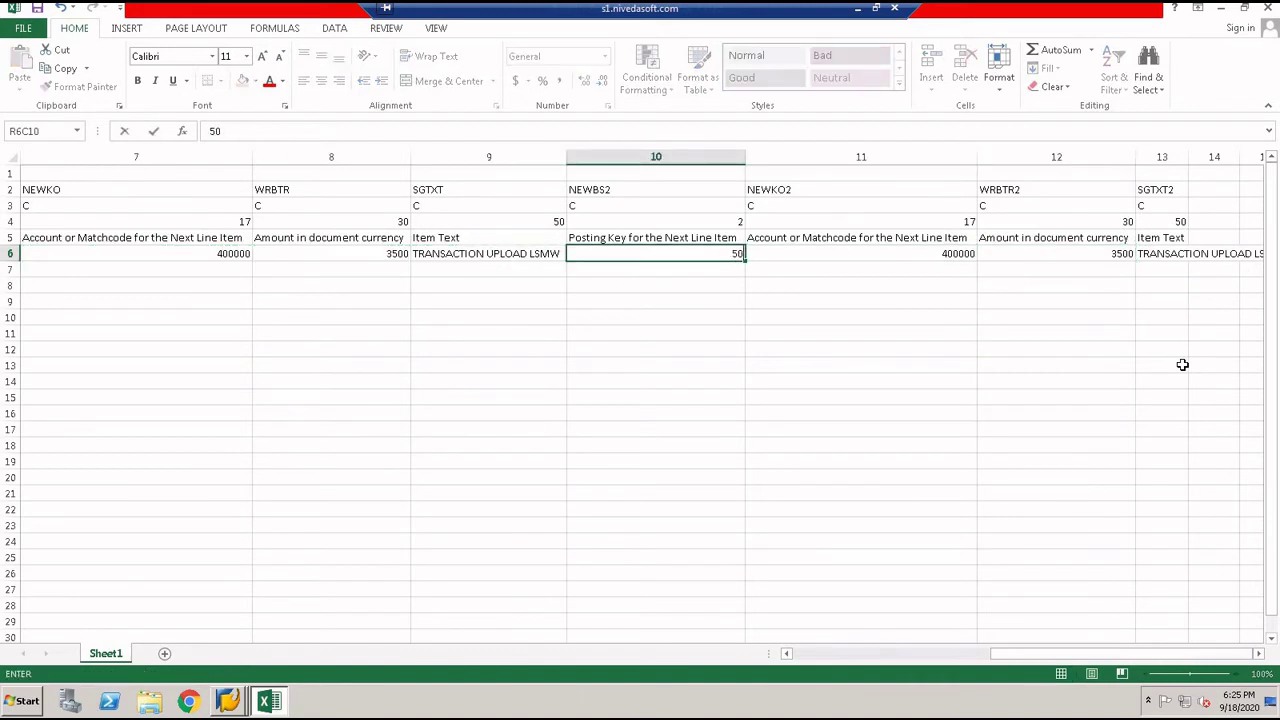
{"action": "key", "text": "Right"}
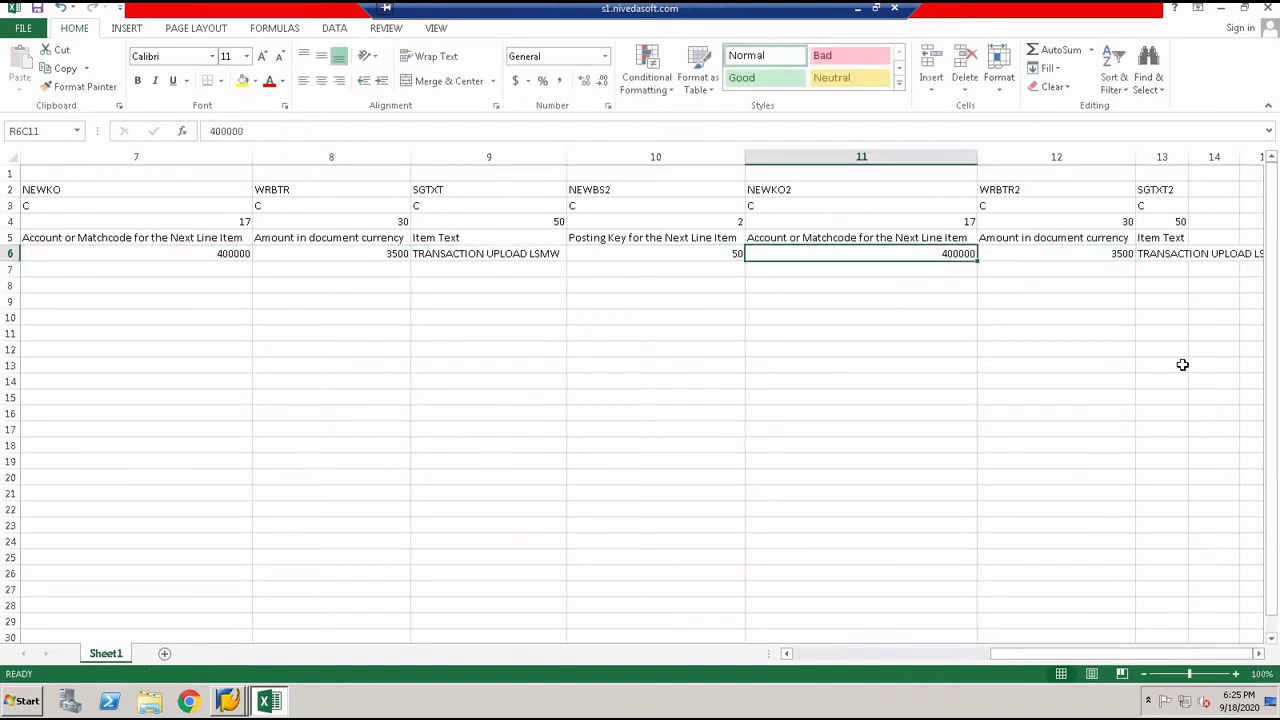
{"action": "type", "text": "1"}
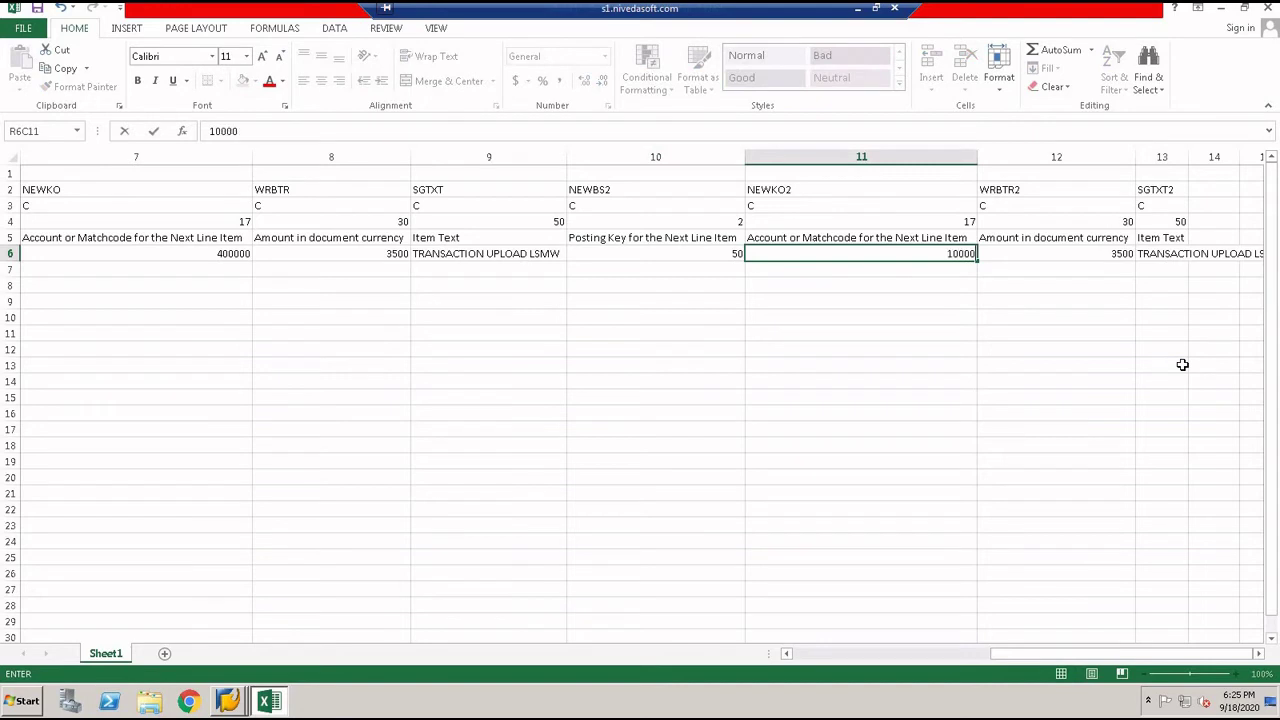
{"action": "key", "text": "Right"}
{"action": "key", "text": "Right"}
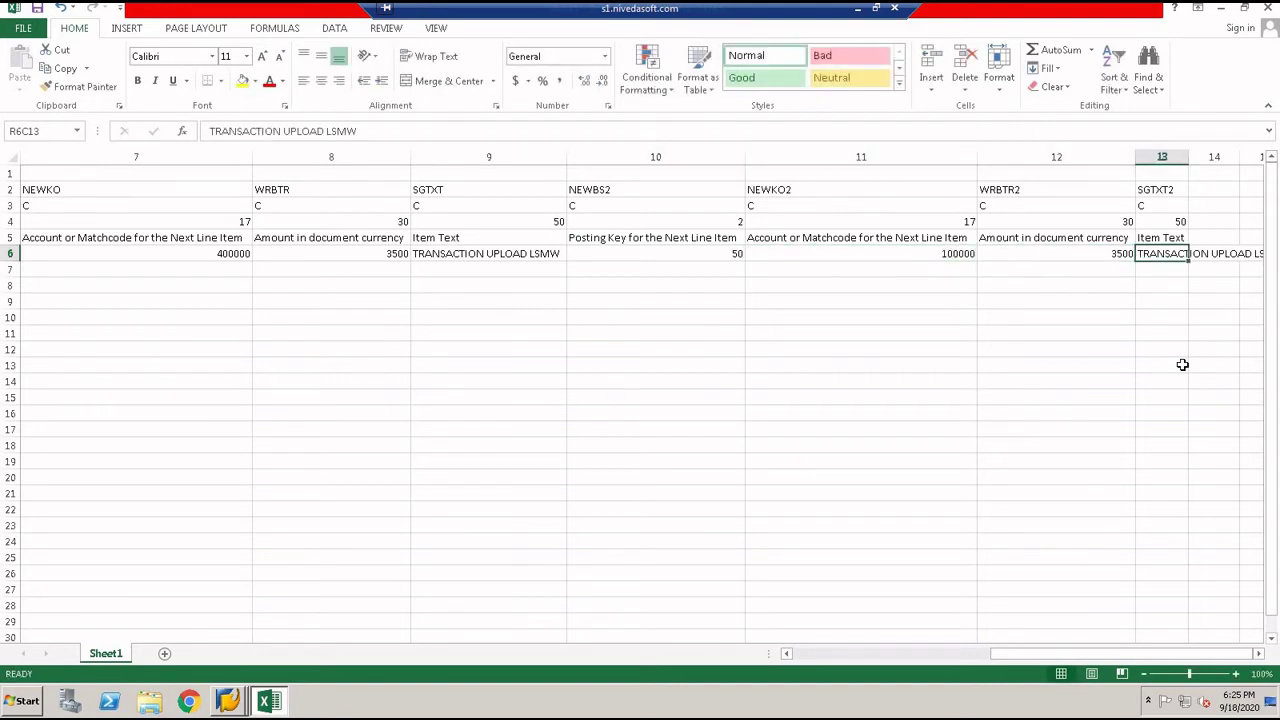
{"action": "double_click", "coordinate": [1189, 157]}
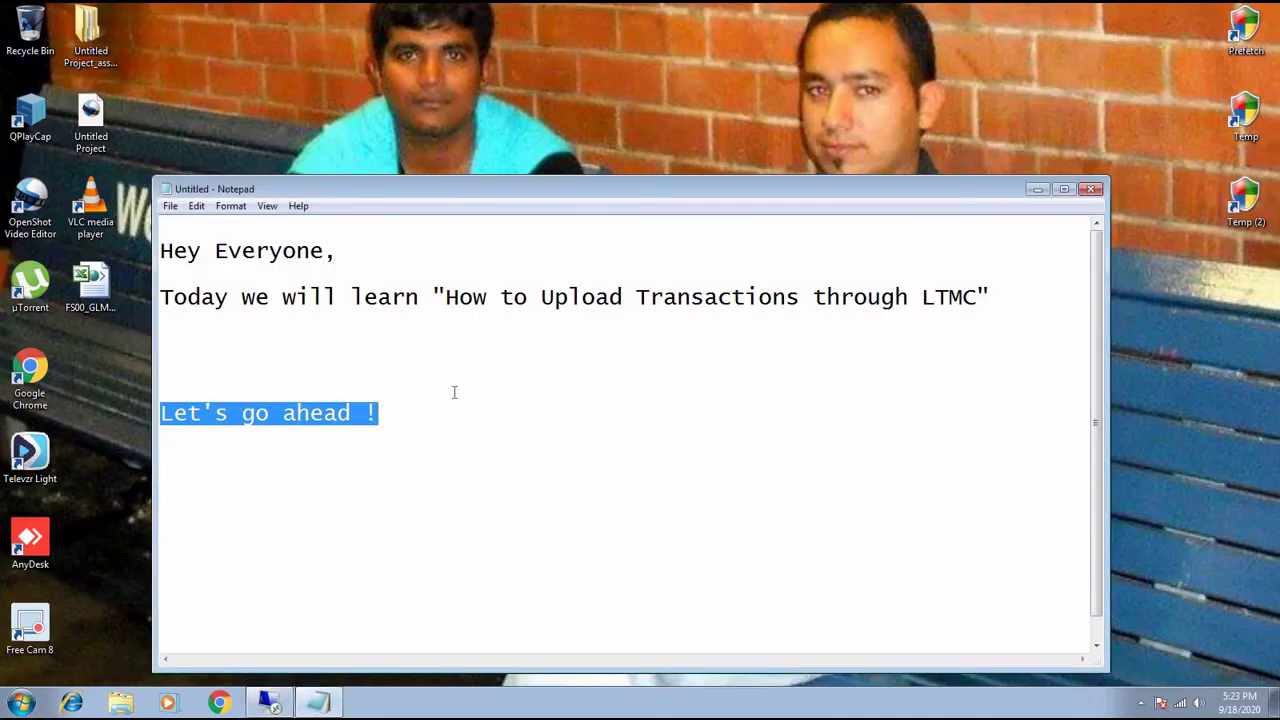
Step: In Notepad, add the line "WE WILL TRY TO POST FEW TRANSACTION IN INR, USD AND SGD !" below "Let's go ahead !"
{"action": "left_click", "coordinate": [398, 418]}
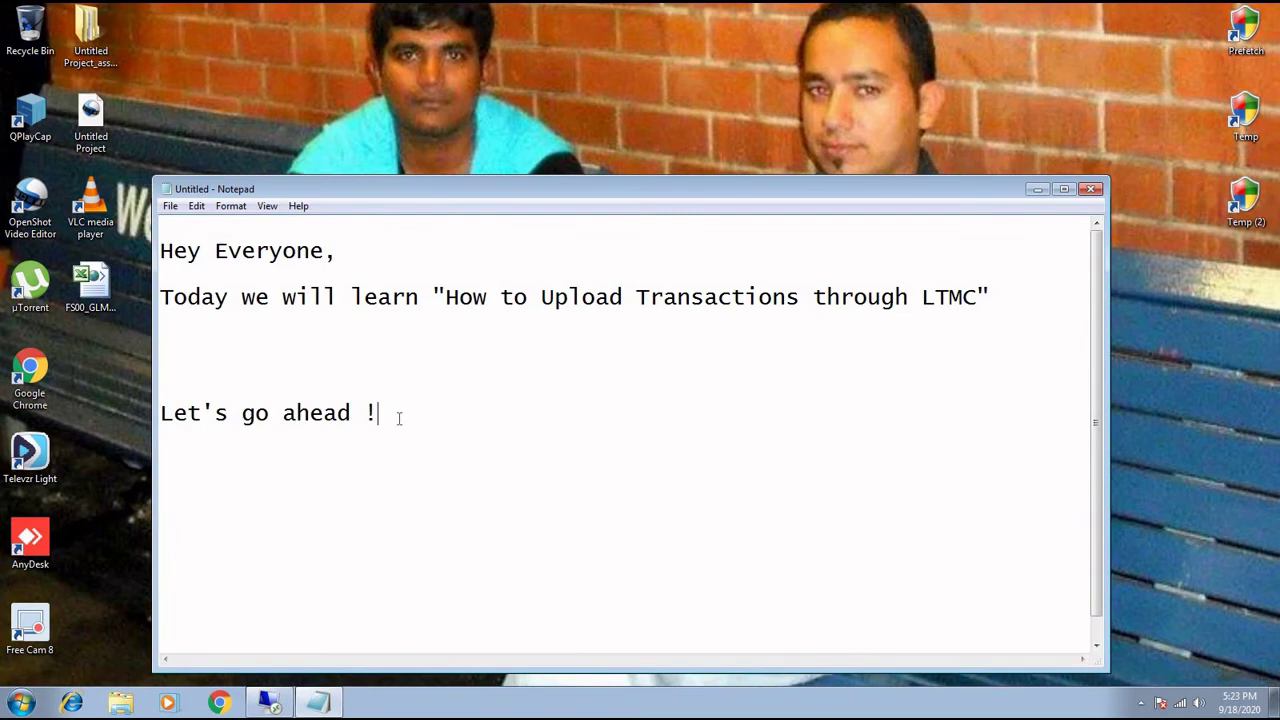
{"action": "key", "text": "Return"}
{"action": "key", "text": "Return"}
{"action": "type", "text": "WE "}
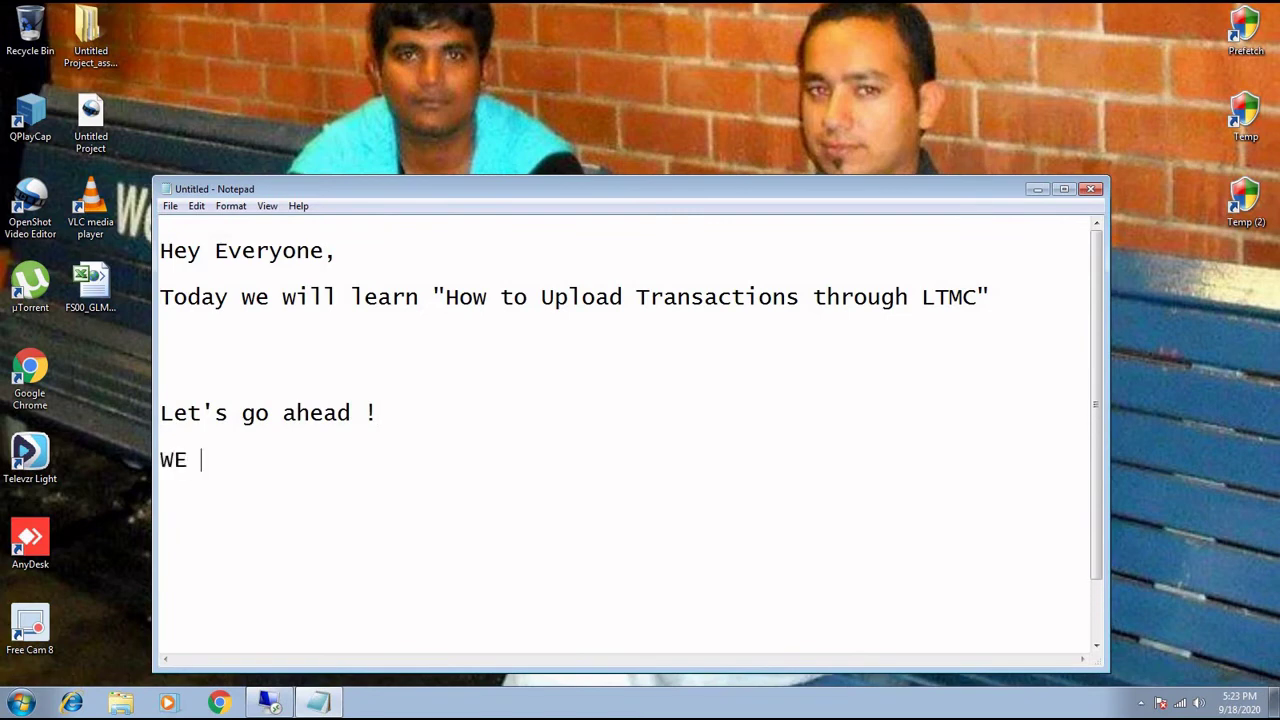
{"action": "type", "text": "WEI"}
{"action": "key", "text": "BackSpace"}
{"action": "key", "text": "BackSpace"}
{"action": "type", "text": "ILL TRY TO POST"}
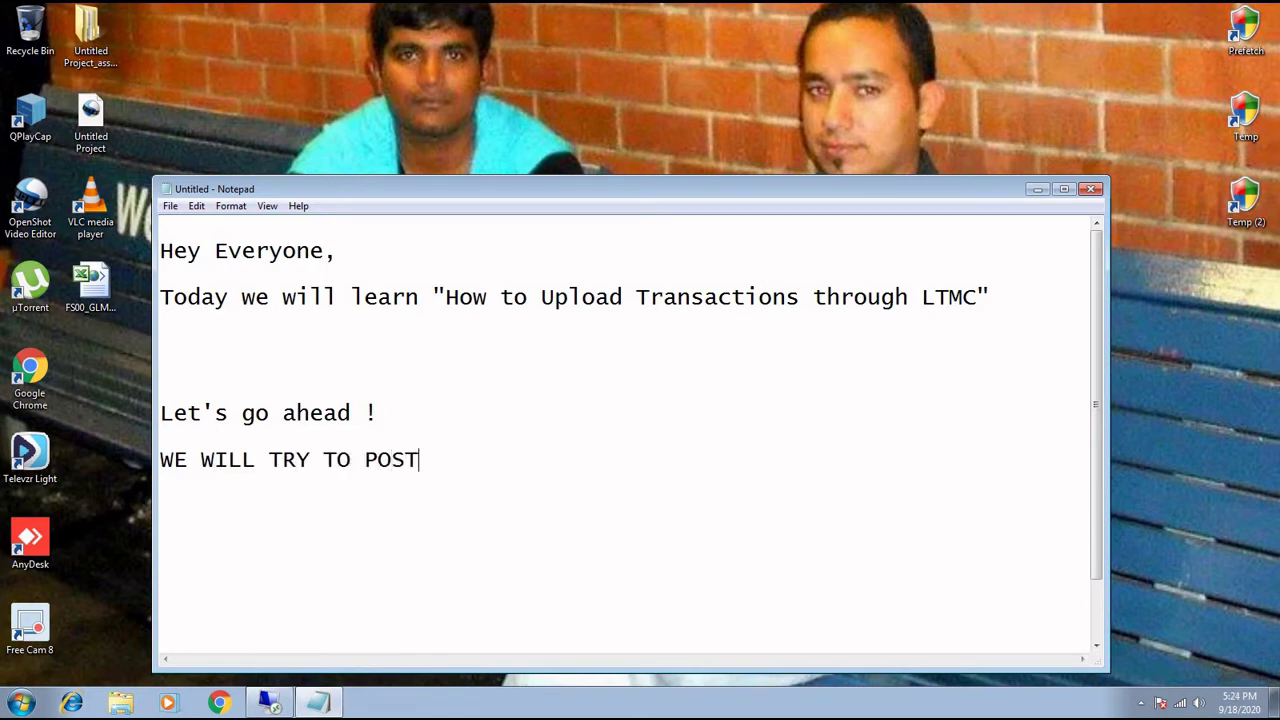
{"action": "type", "text": " FEW TRANSACT"}
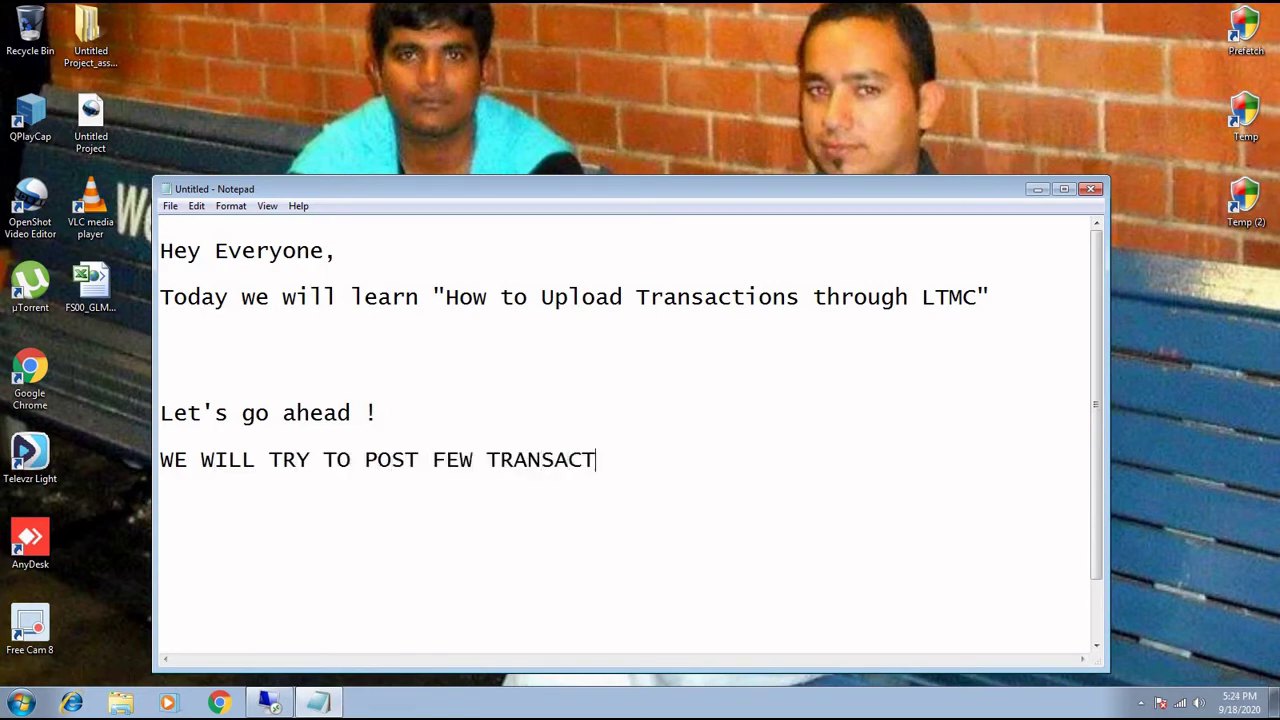
{"action": "type", "text": "ION IN in"}
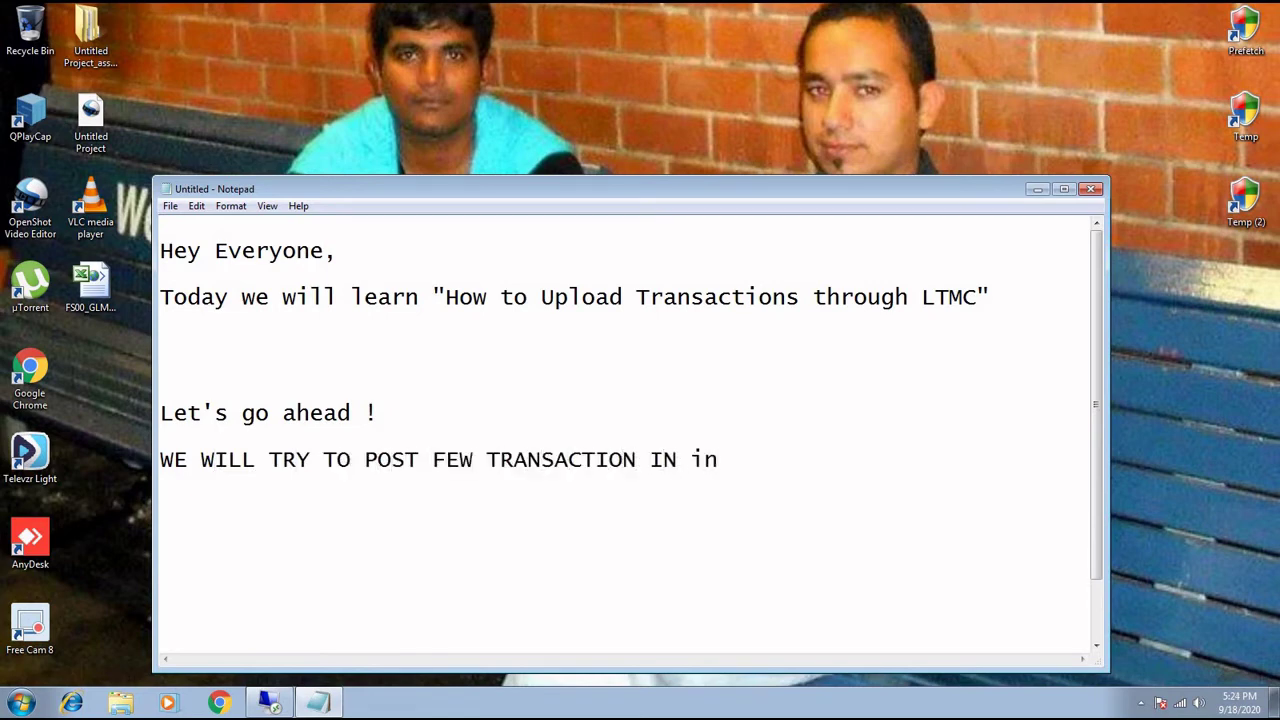
{"action": "key", "text": "BackSpace"}
{"action": "key", "text": "BackSpace"}
{"action": "type", "text": "INR AND"}
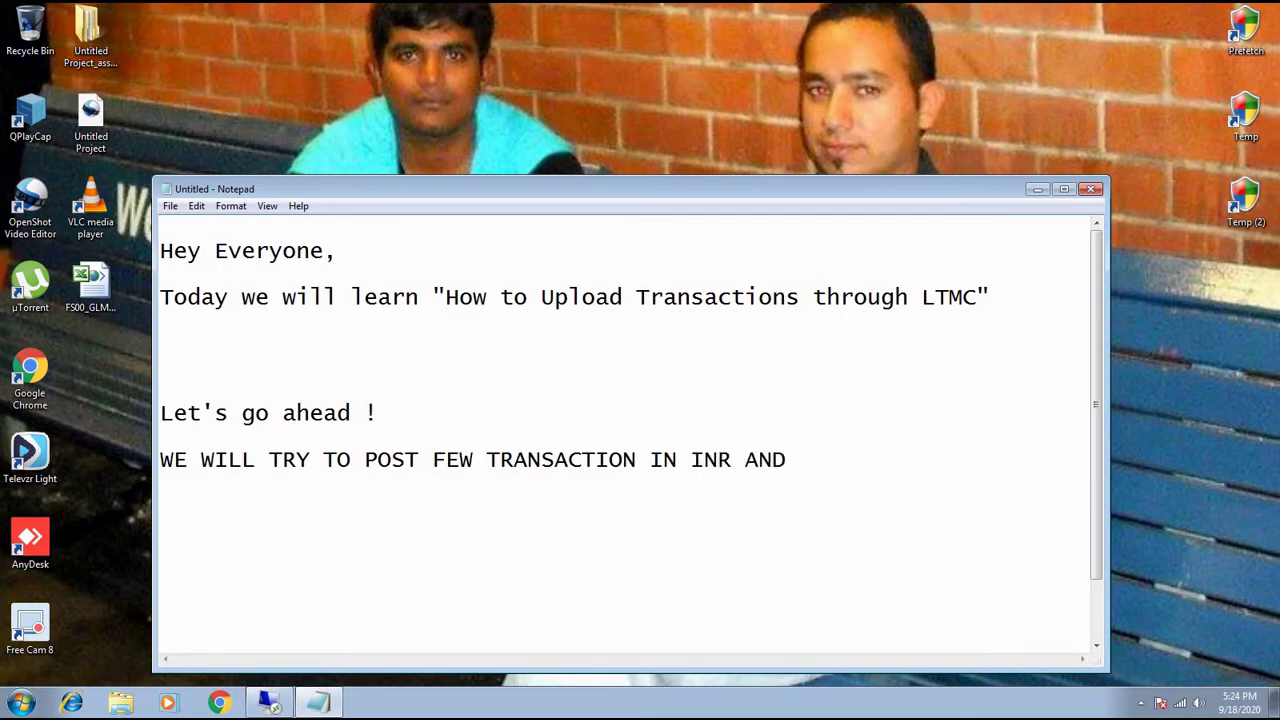
{"action": "key", "text": "BackSpace"}
{"action": "key", "text": "BackSpace"}
{"action": "key", "text": "BackSpace"}
{"action": "type", "text": ", USD AND "}
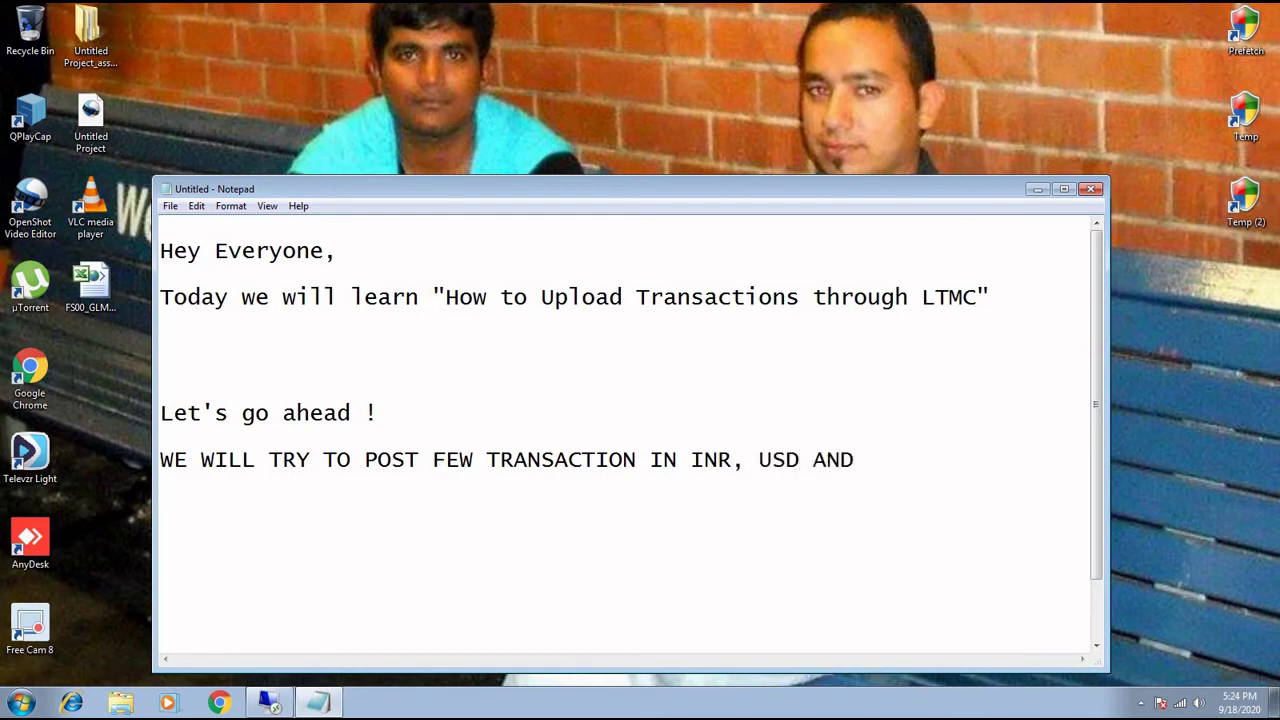
{"action": "type", "text": "SGD !"}
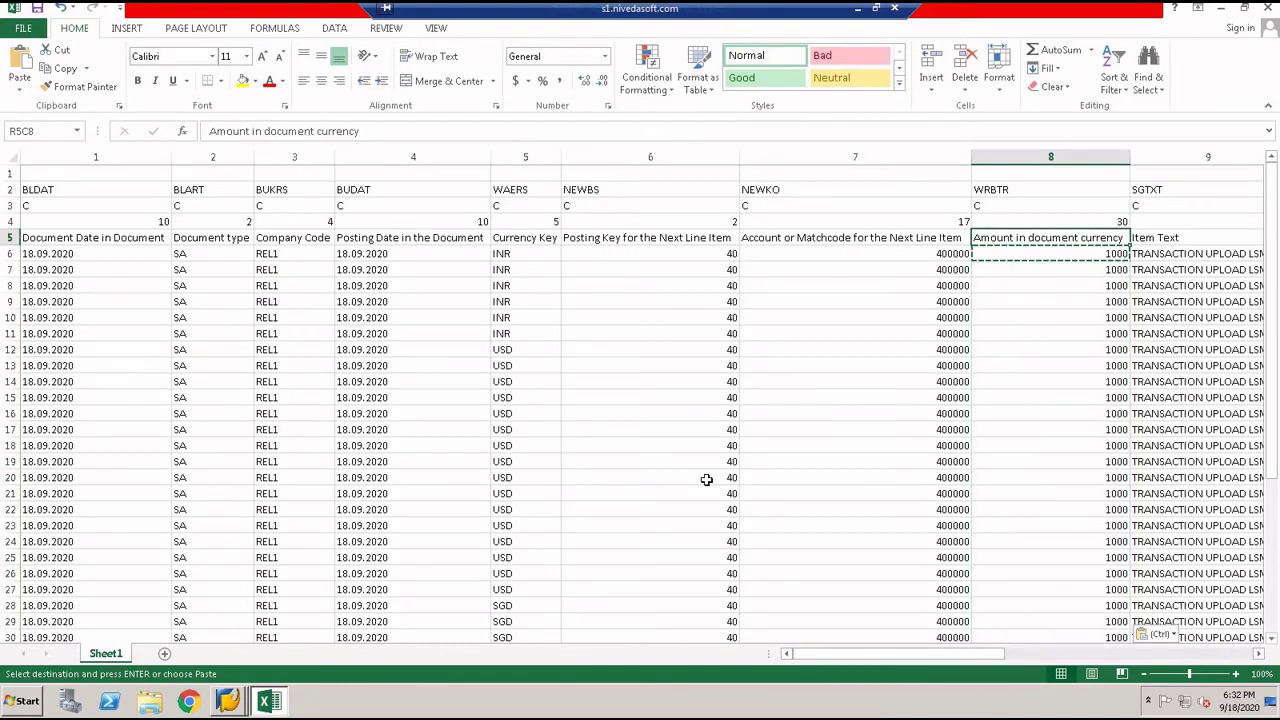
Step: In Excel, copy the first line item's amounts in rows 6 to 43 into the second line item's amount column
{"action": "key", "text": "Down"}
{"action": "key", "text": "ctrl+c"}
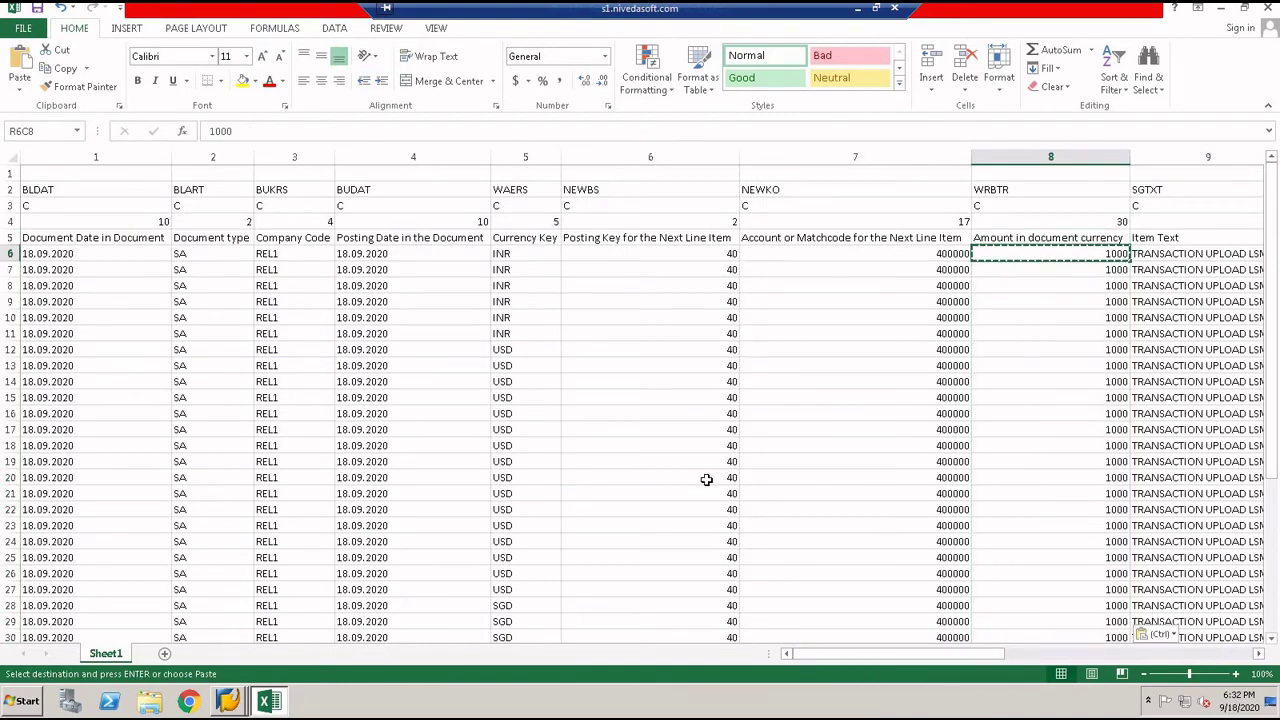
{"action": "key", "text": "ctrl+shift+Down"}
{"action": "key", "text": "ctrl+c"}
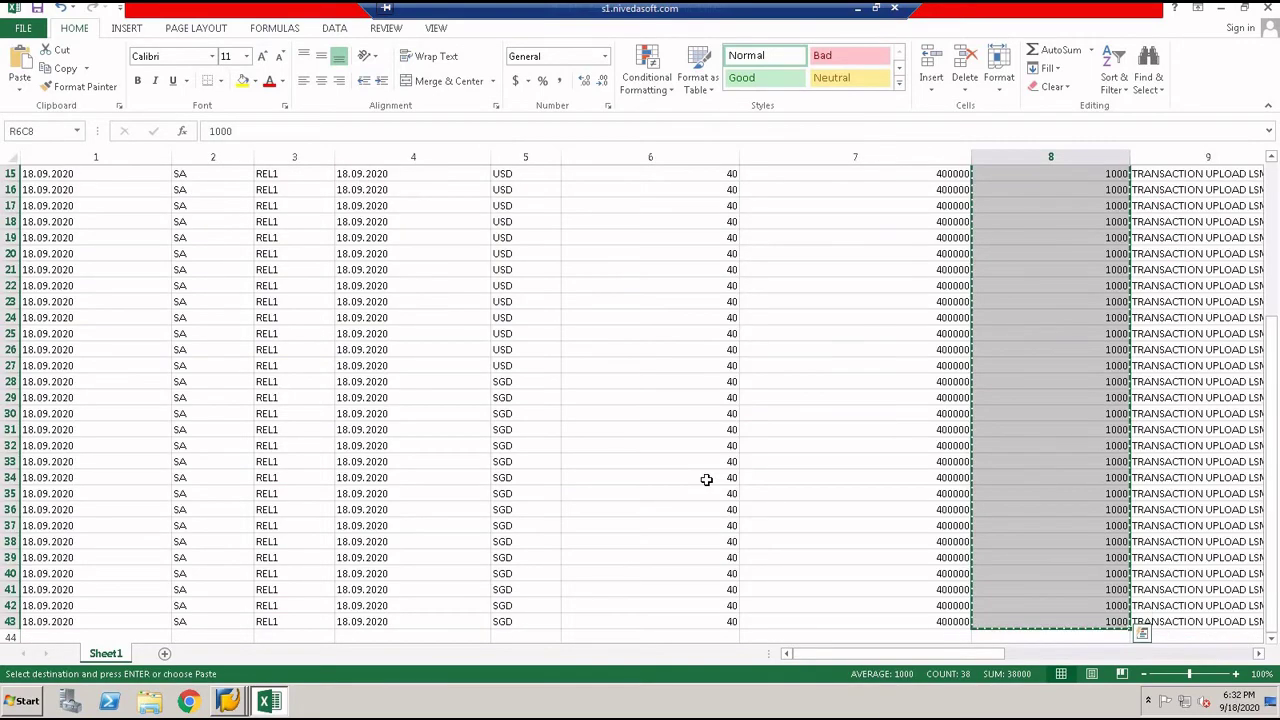
{"action": "key", "text": "Right"}
{"action": "key", "text": "Right"}
{"action": "key", "text": "Right"}
{"action": "key", "text": "Right"}
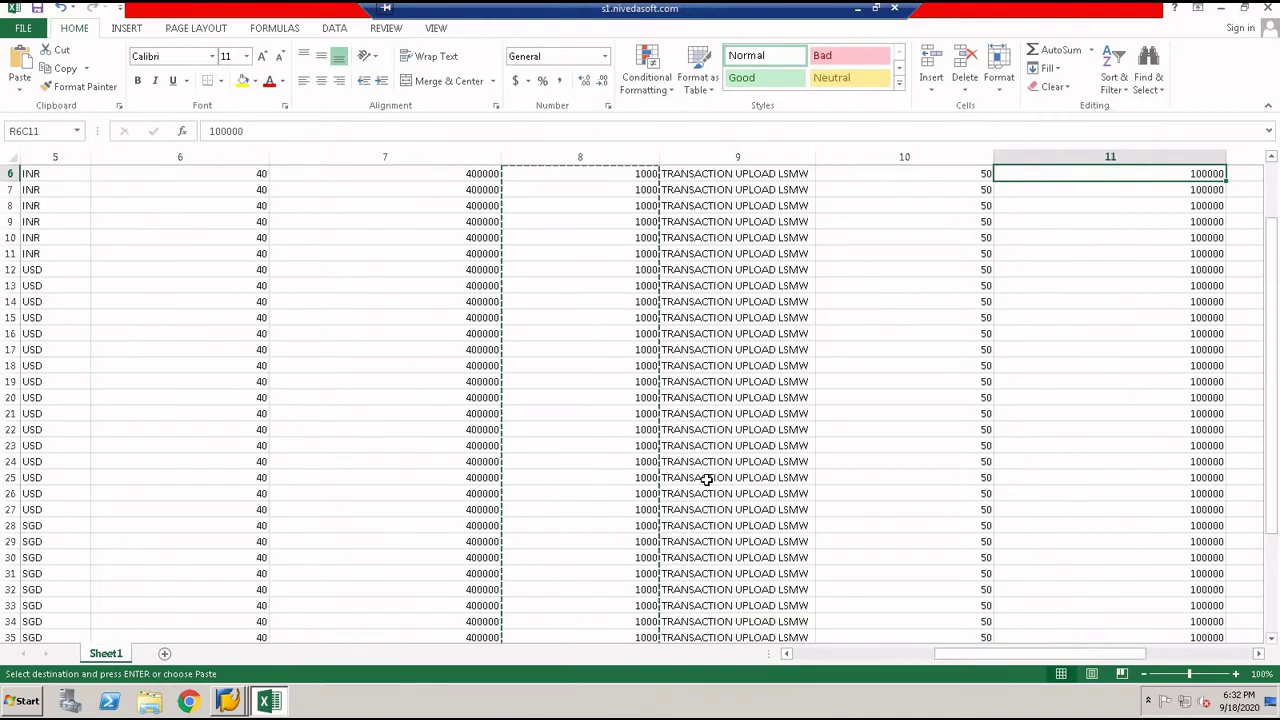
{"action": "key", "text": "ctrl+v"}
{"action": "key", "text": "Left"}
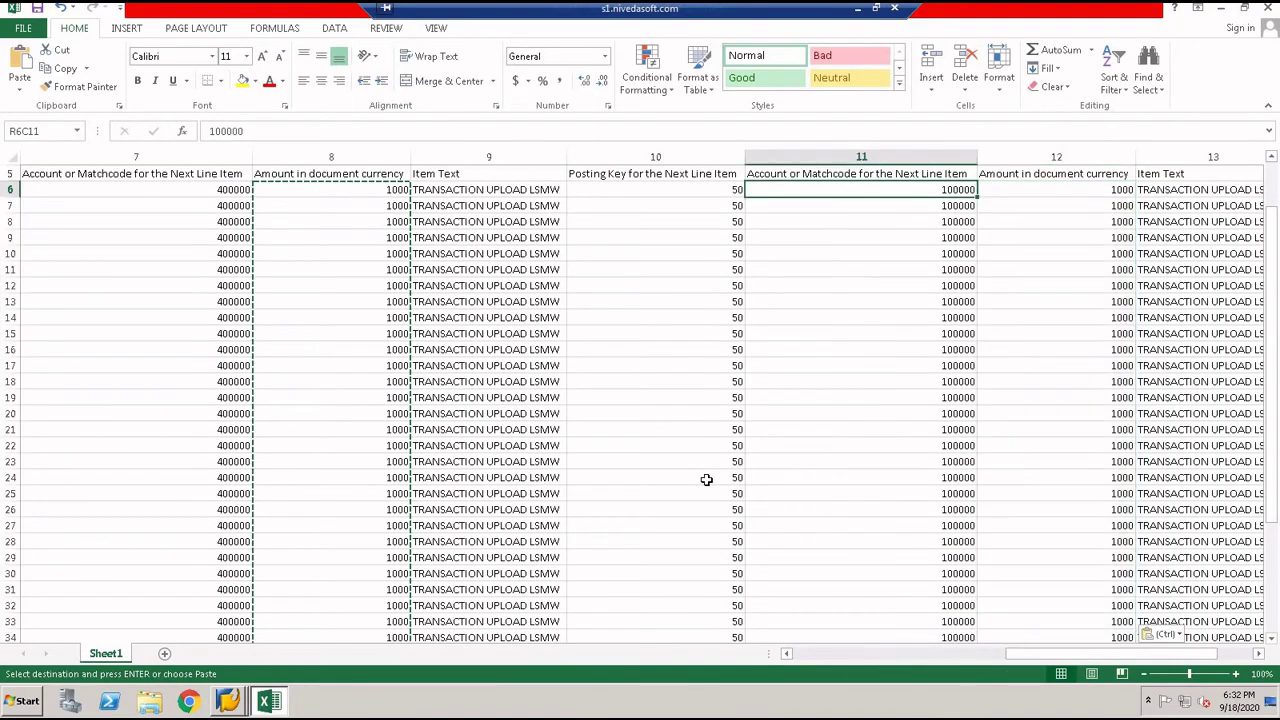
{"action": "key", "text": "Escape"}
Step: Copy all transaction data in rows 6 to 43, columns 1 to 13, into a new Notepad document
{"action": "key", "text": "Home"}
{"action": "key", "text": "shift+Right"}
{"action": "key", "text": "shift+Right"}
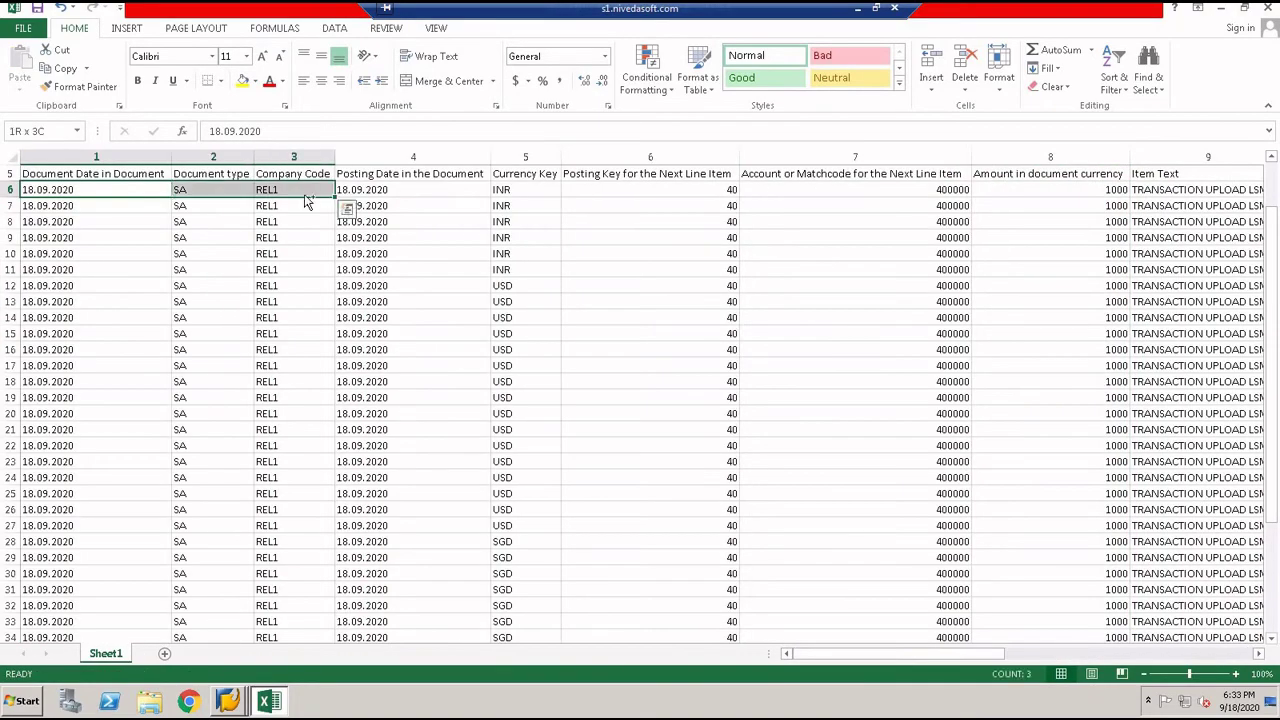
{"action": "key", "text": "ctrl+shift+Right"}
{"action": "key", "text": "ctrl+shift+Down"}
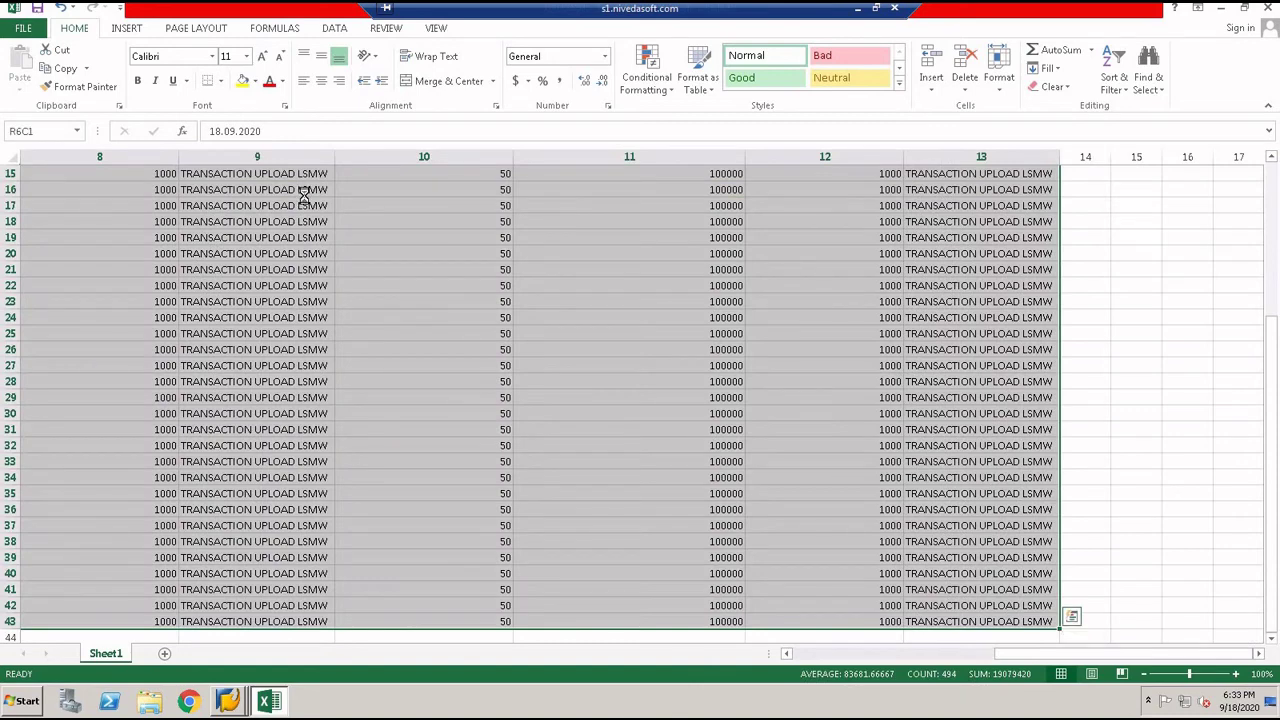
{"action": "key", "text": "ctrl+c"}
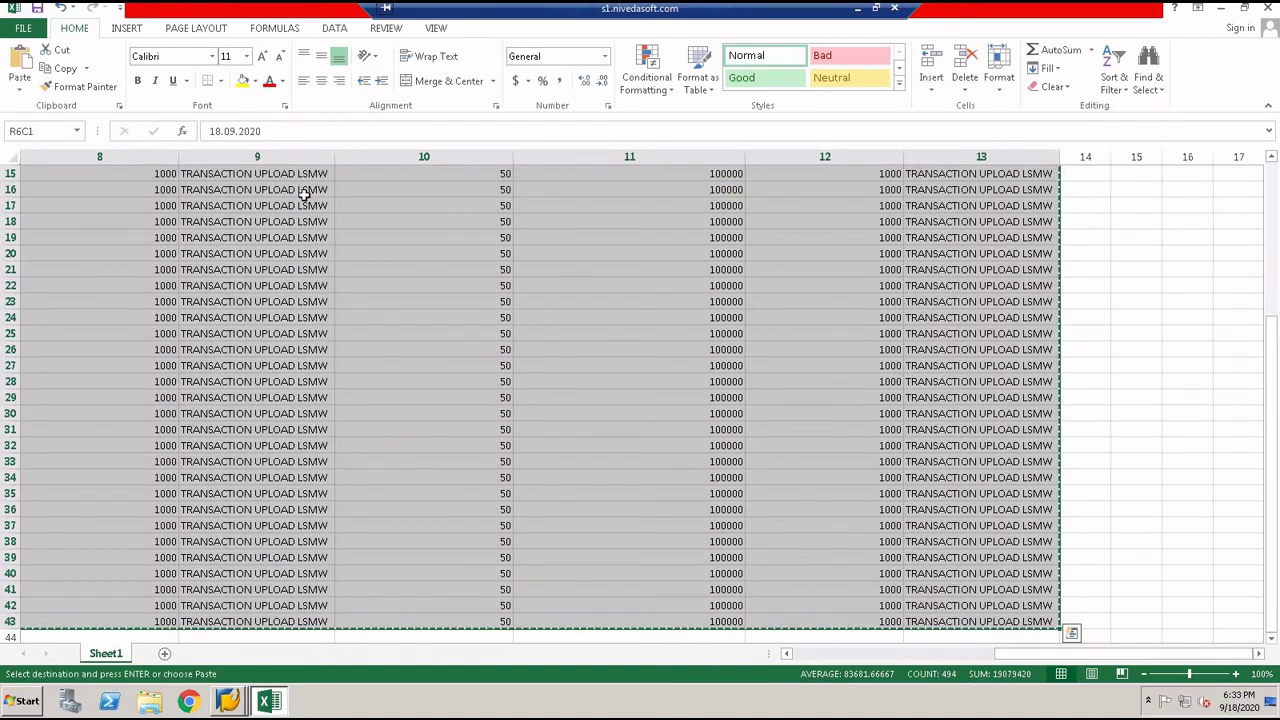
{"action": "key", "text": "super+r"}
{"action": "key", "text": "Return"}
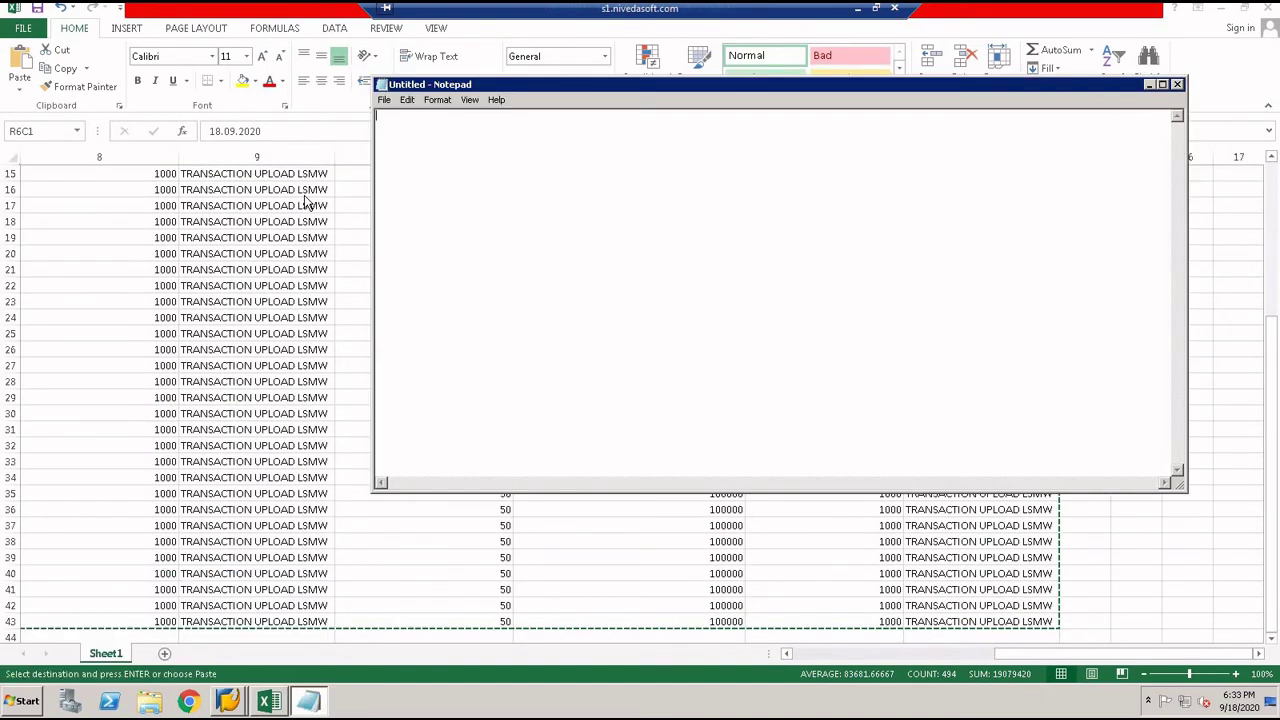
{"action": "key", "text": "ctrl+v"}
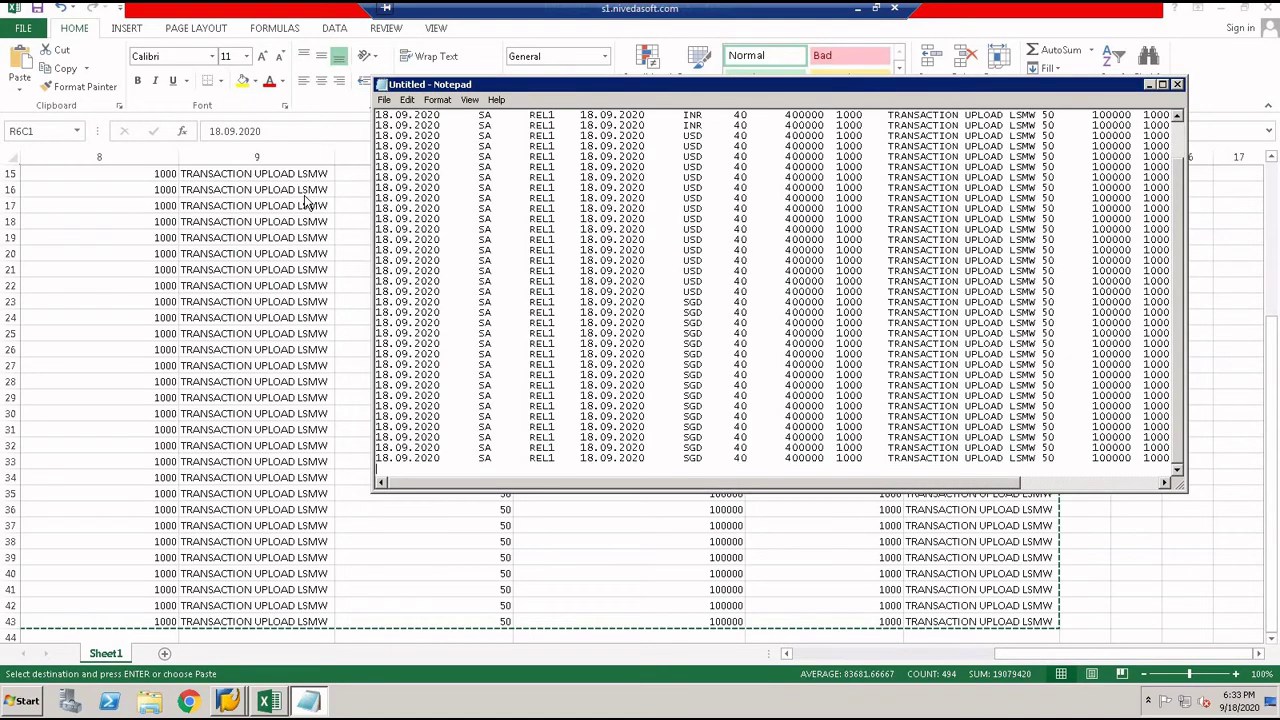
Step: Save the text document on the Desktop as LSMW_UPLOAD and close it
{"action": "key", "text": "ctrl+s"}
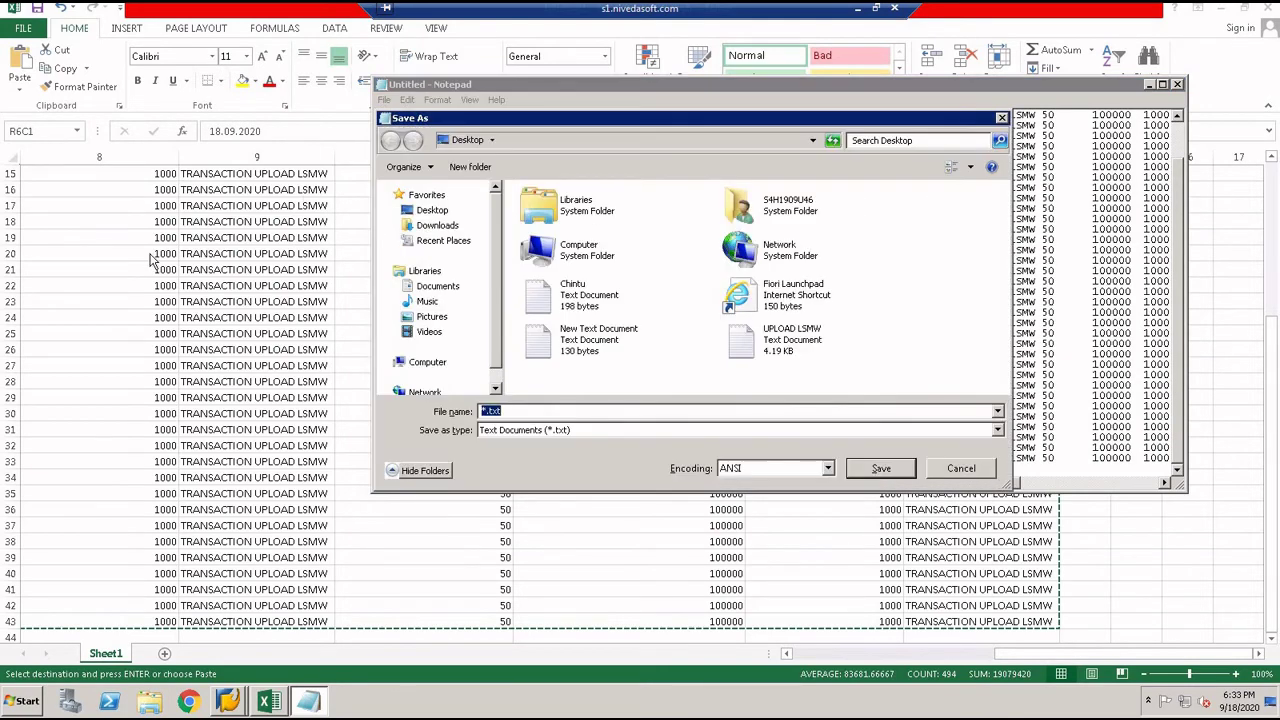
{"action": "left_click", "coordinate": [432, 210]}
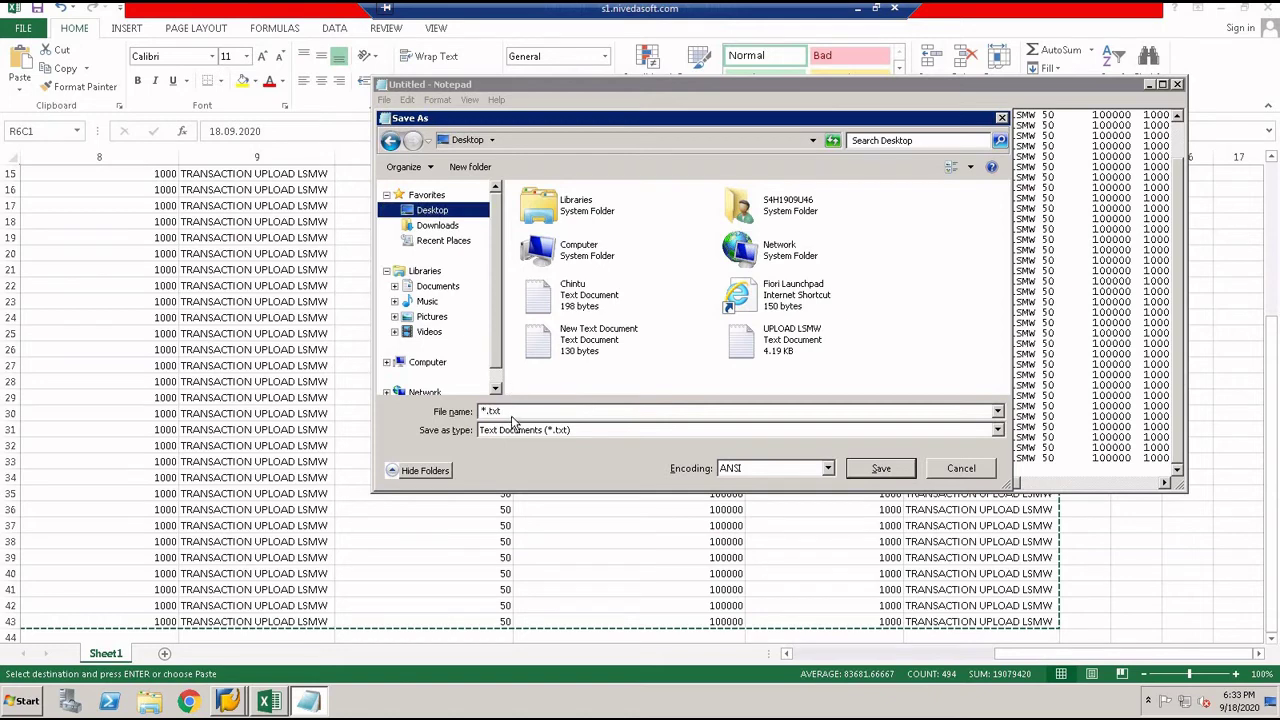
{"action": "left_click", "coordinate": [514, 411]}
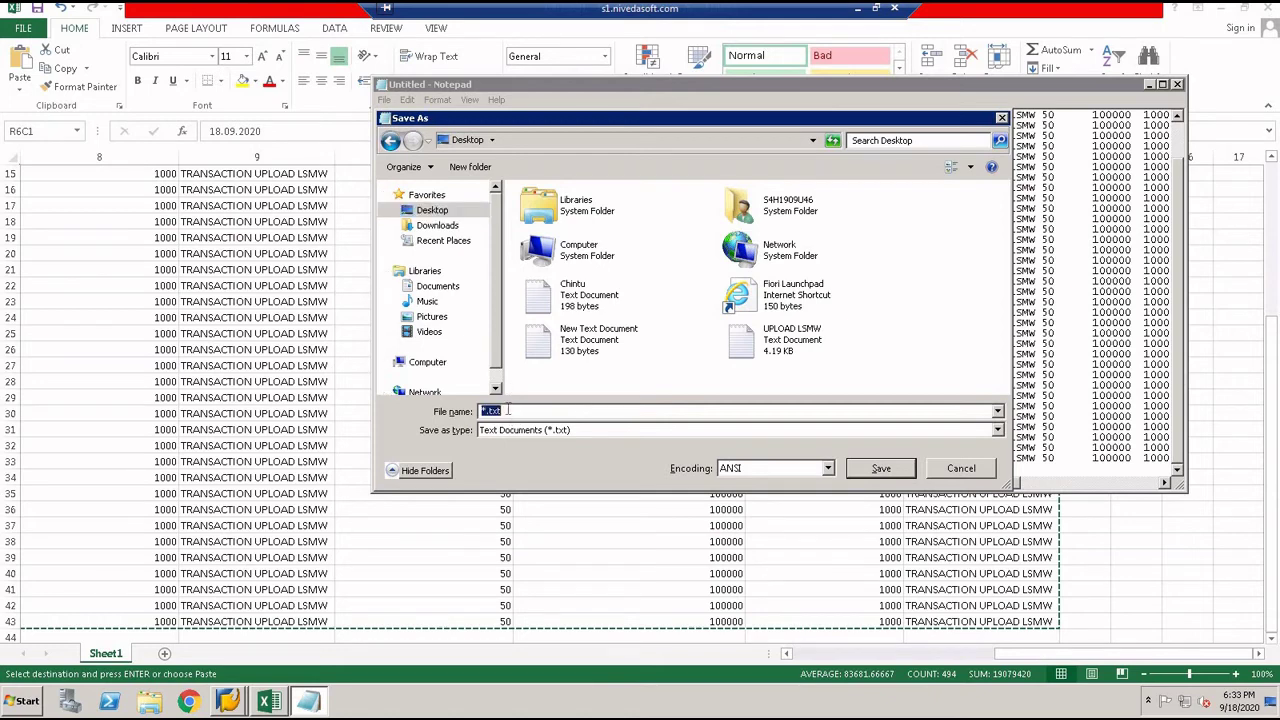
{"action": "type", "text": "UPLOAD"}
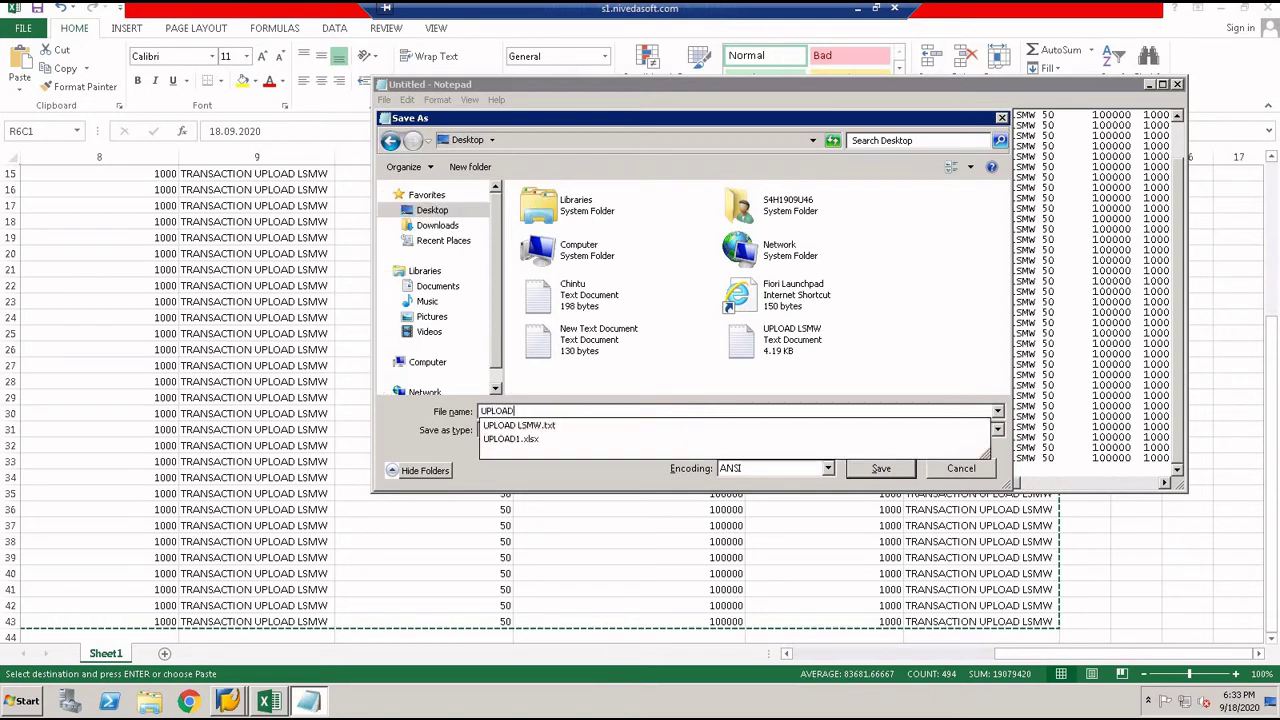
{"action": "key", "text": "BackSpace"}
{"action": "key", "text": "BackSpace"}
{"action": "key", "text": "BackSpace"}
{"action": "key", "text": "BackSpace"}
{"action": "key", "text": "BackSpace"}
{"action": "type", "text": "LSMW"}
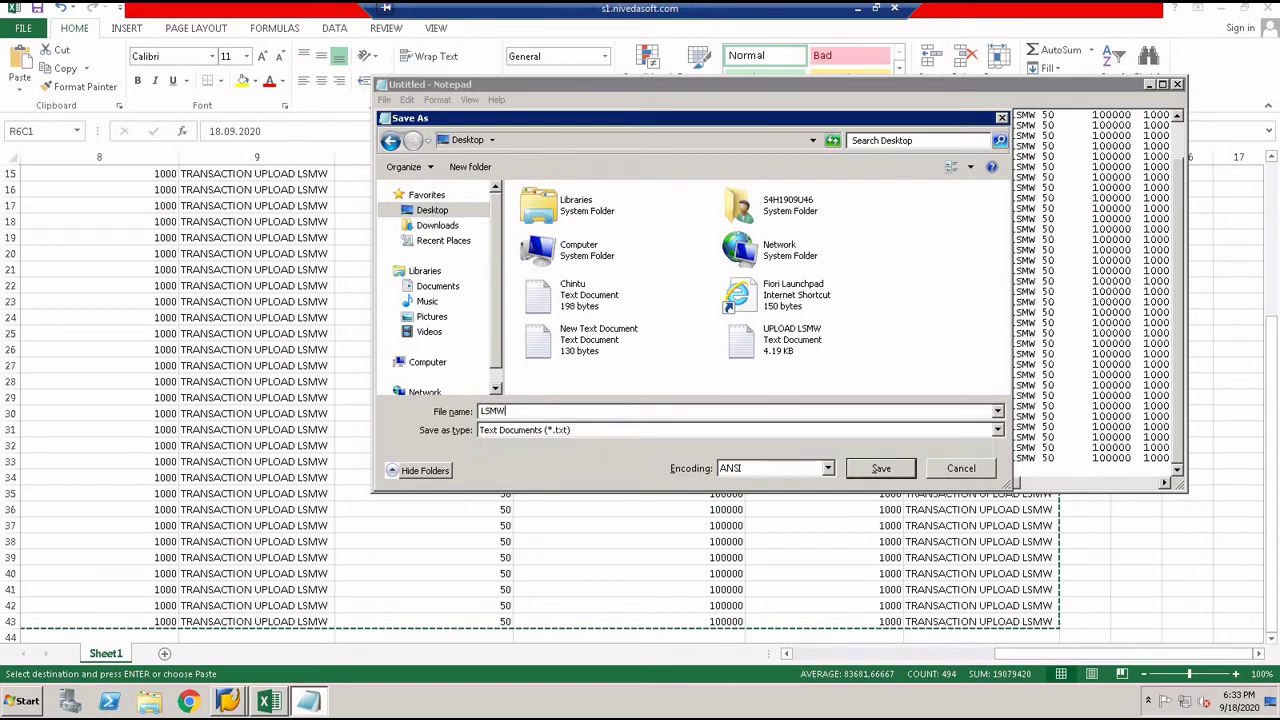
{"action": "type", "text": "_UPLOAD"}
{"action": "left_click", "coordinate": [880, 474]}
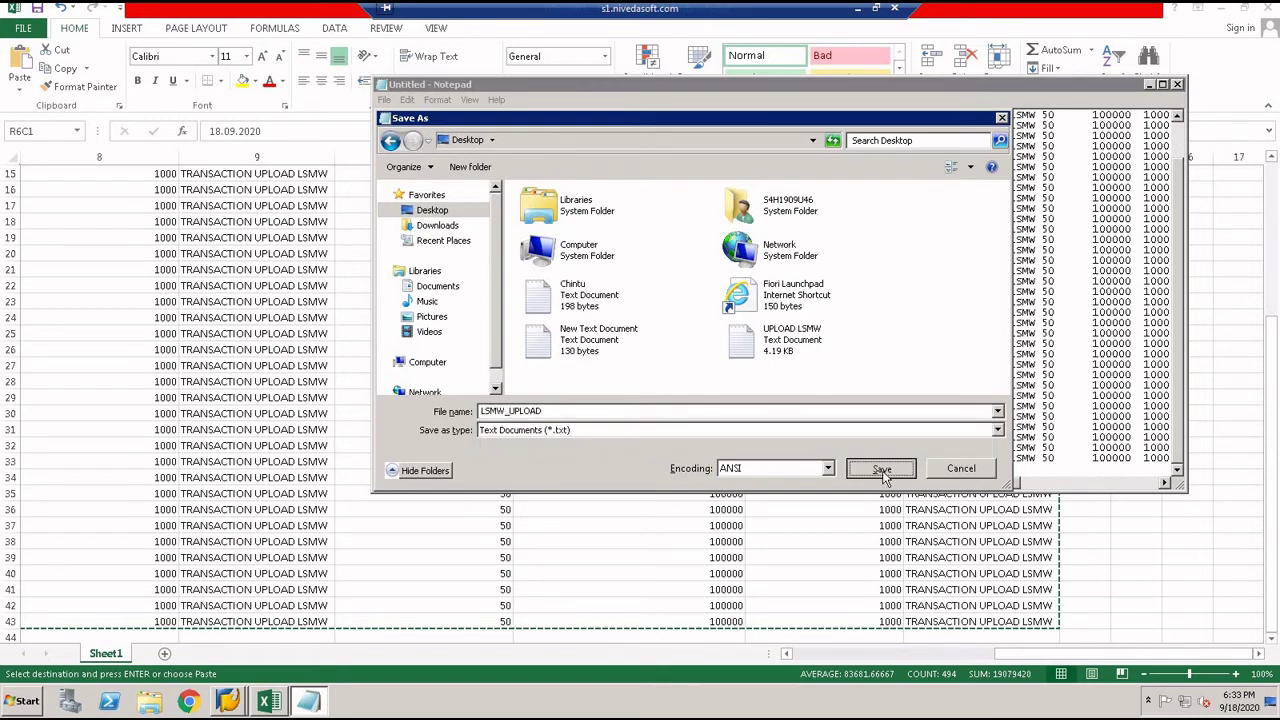
{"action": "left_click", "coordinate": [1177, 84]}
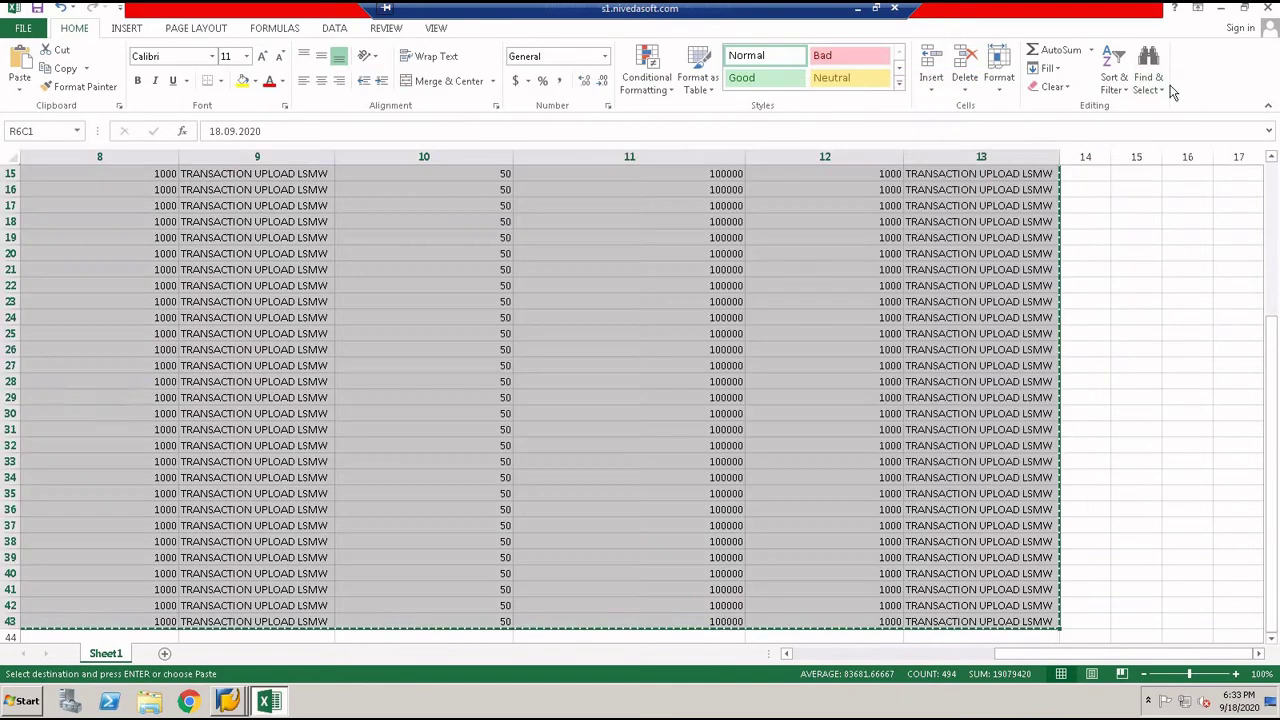
Step: In SAP, point the legacy data file in Specify Files to LSMW_UPLOAD.txt on the Desktop and save the change
{"action": "left_click", "coordinate": [1222, 8]}
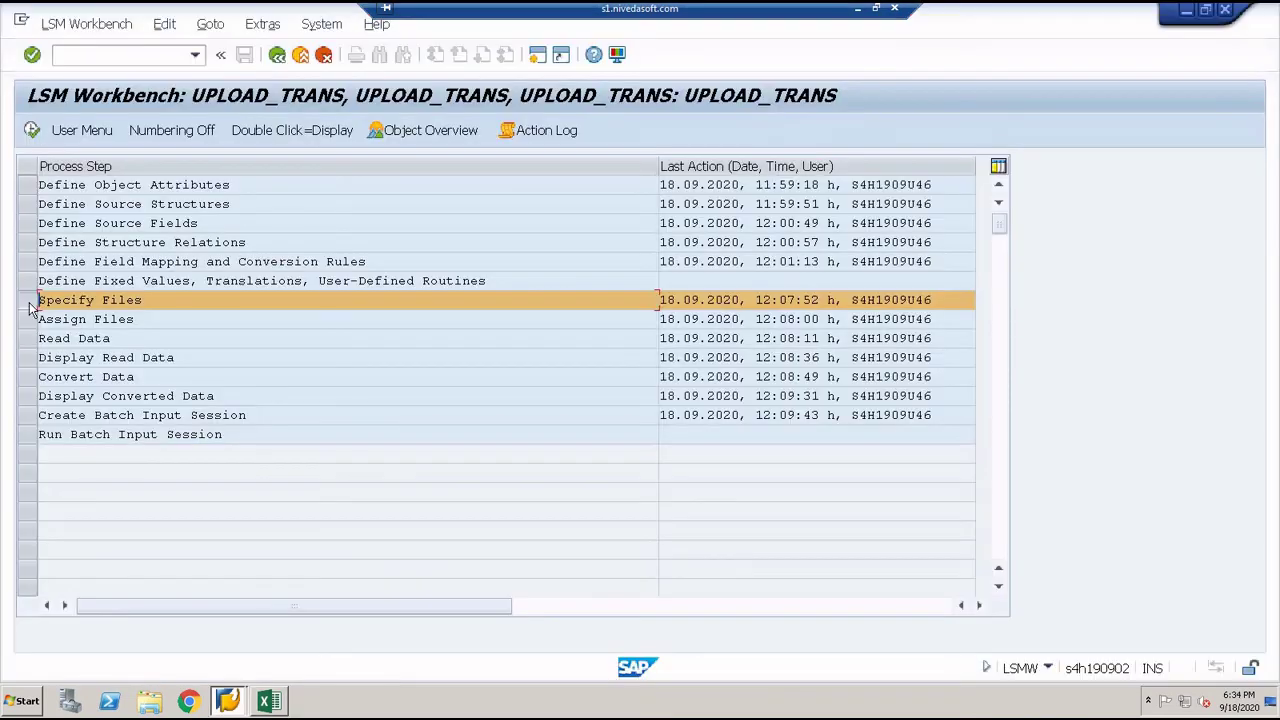
{"action": "left_click", "coordinate": [32, 130]}
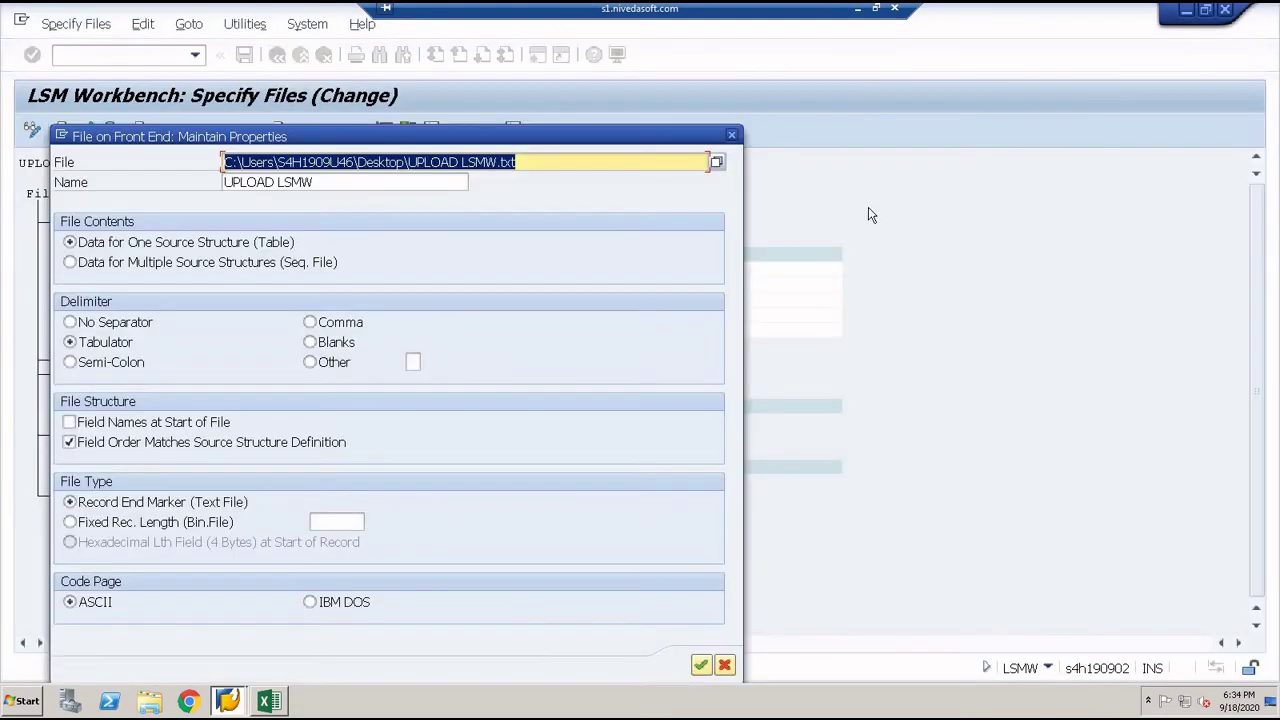
{"action": "left_click", "coordinate": [716, 163]}
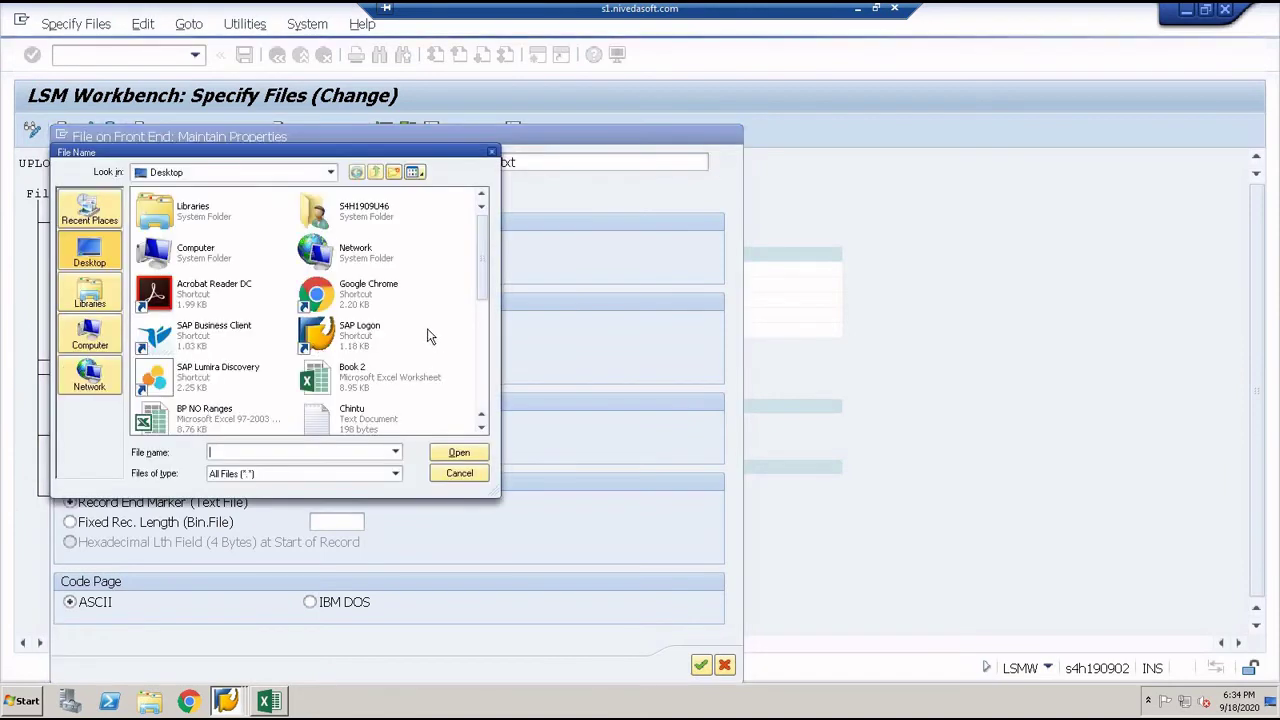
{"action": "left_click", "coordinate": [338, 367]}
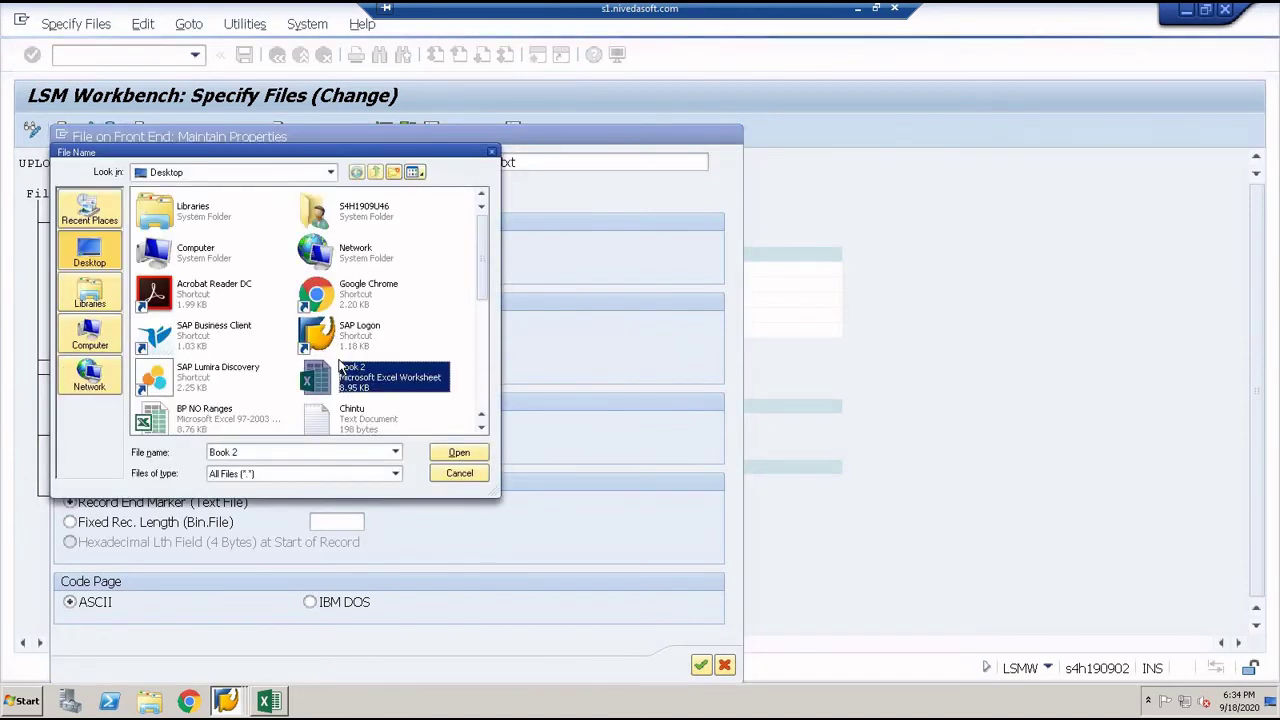
{"action": "type", "text": "lsmw"}
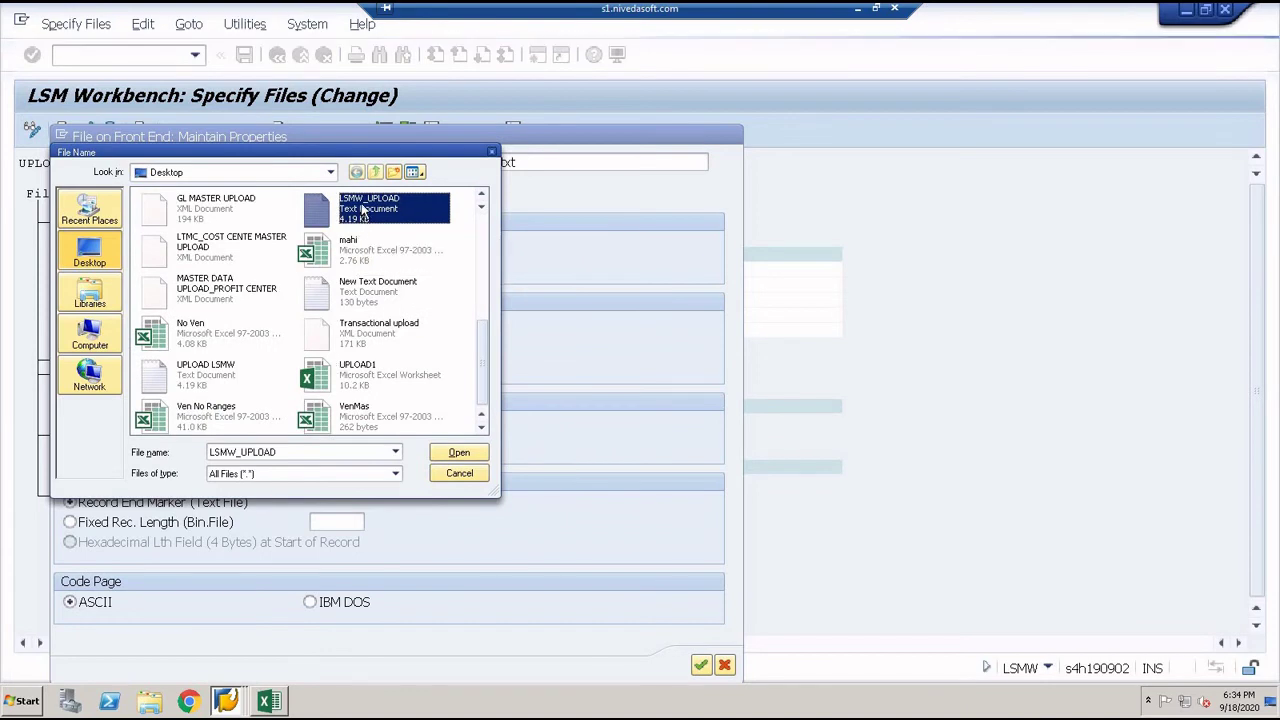
{"action": "double_click", "coordinate": [361, 203]}
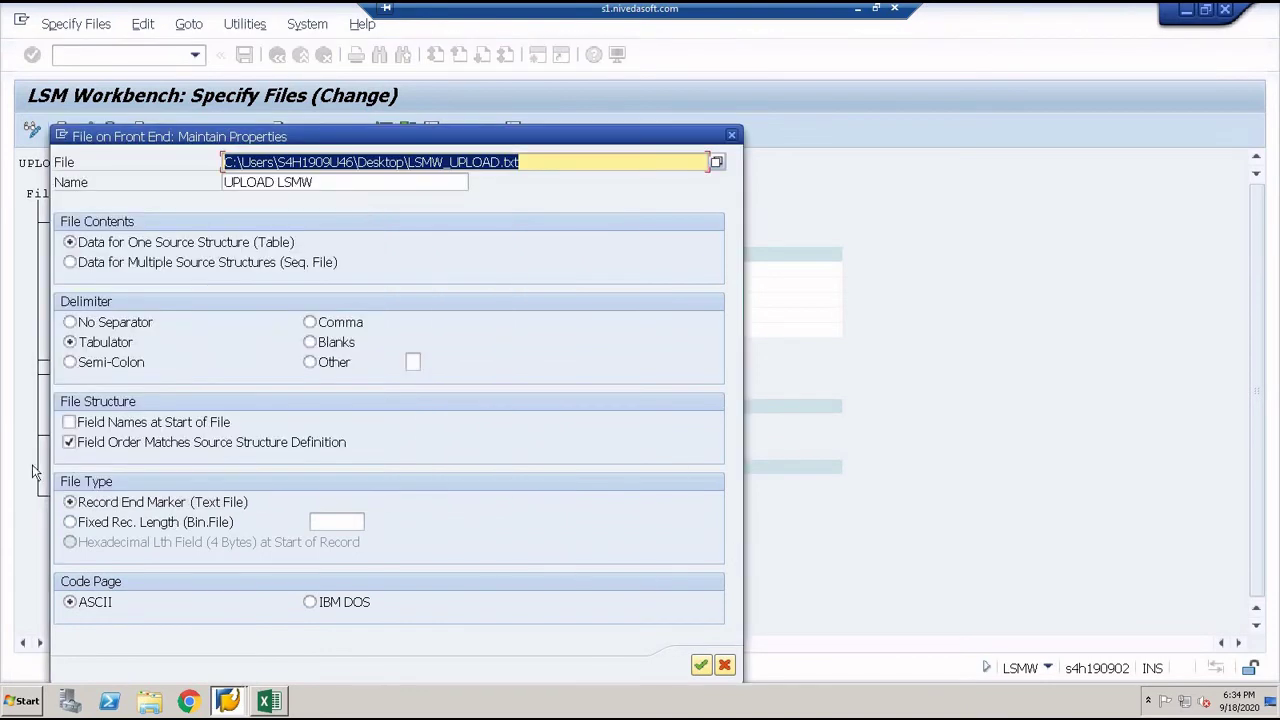
{"action": "left_click", "coordinate": [699, 667]}
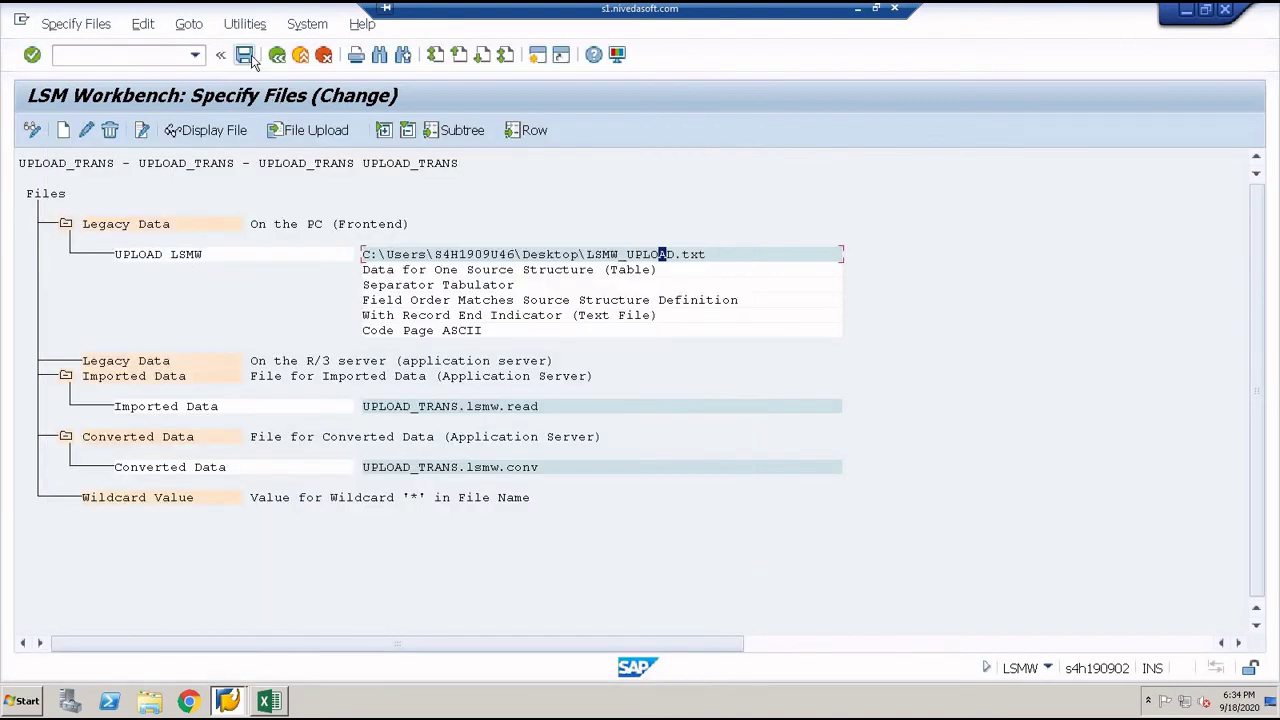
{"action": "left_click", "coordinate": [251, 59]}
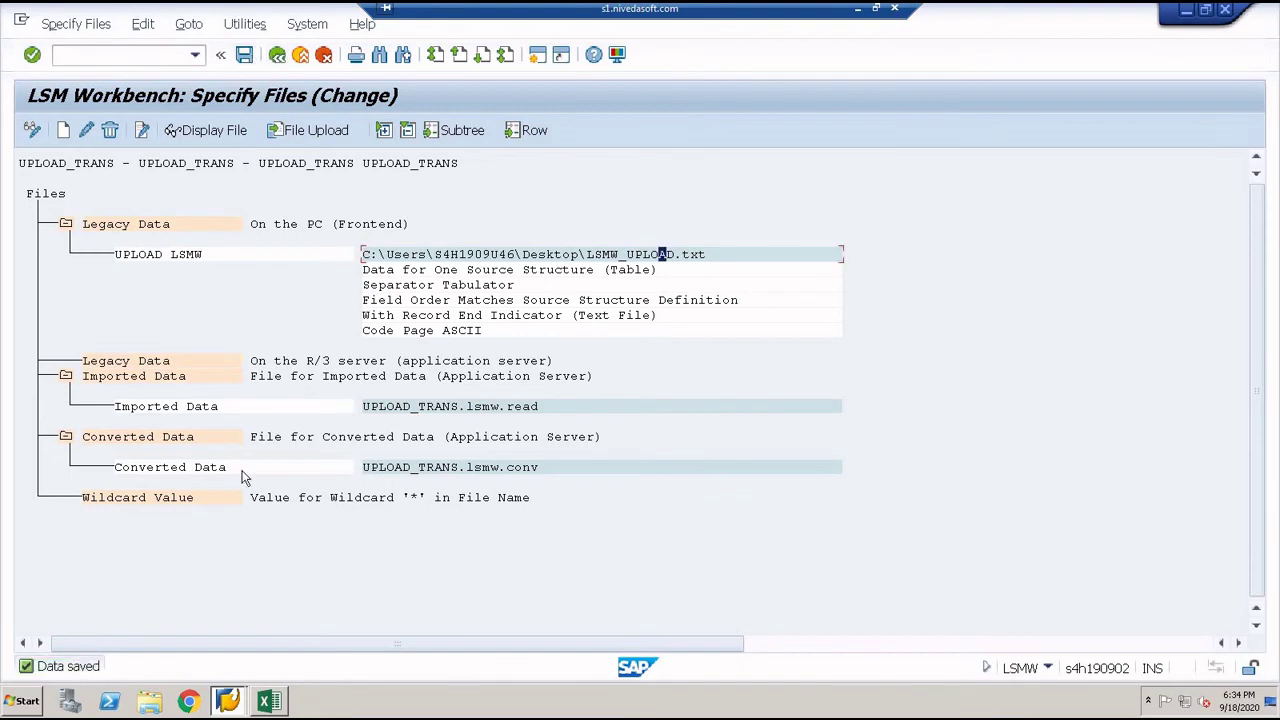
{"action": "left_click", "coordinate": [277, 54]}
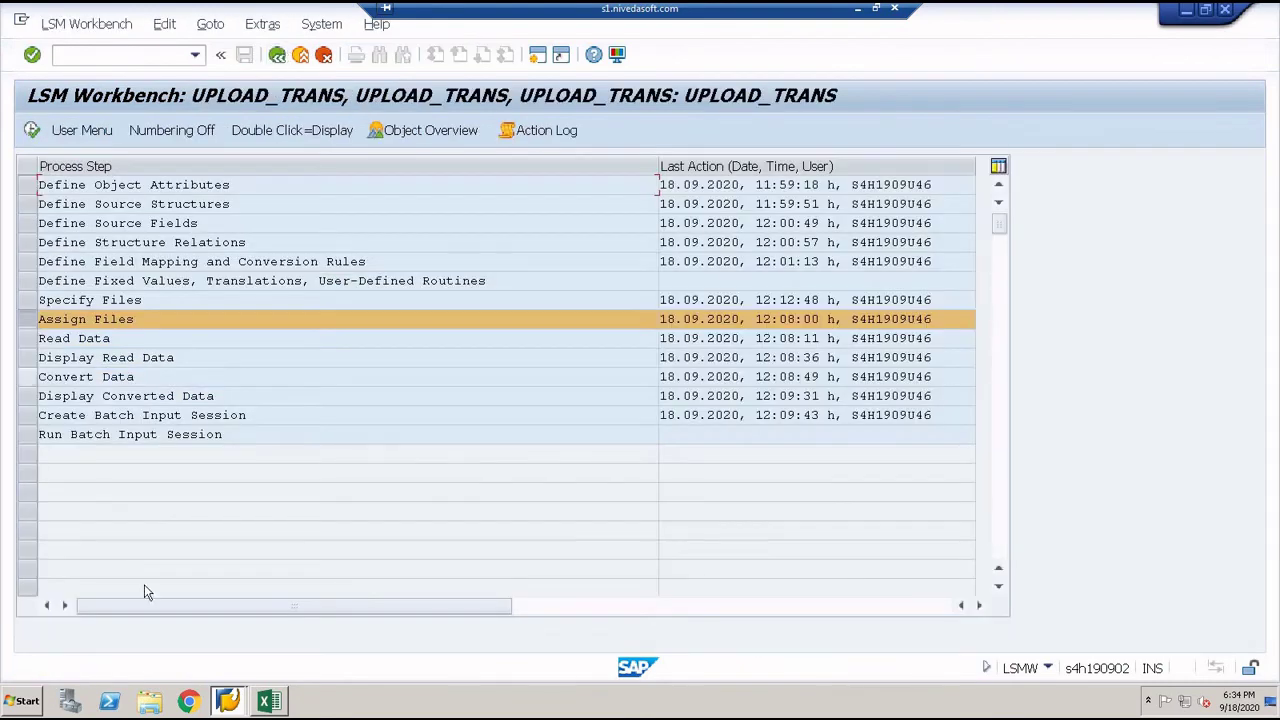
Step: Run Assign Files and try to create a file assignment for source structure TRANUPLOAD09
{"action": "left_click", "coordinate": [31, 130]}
{"action": "left_click", "coordinate": [31, 130]}
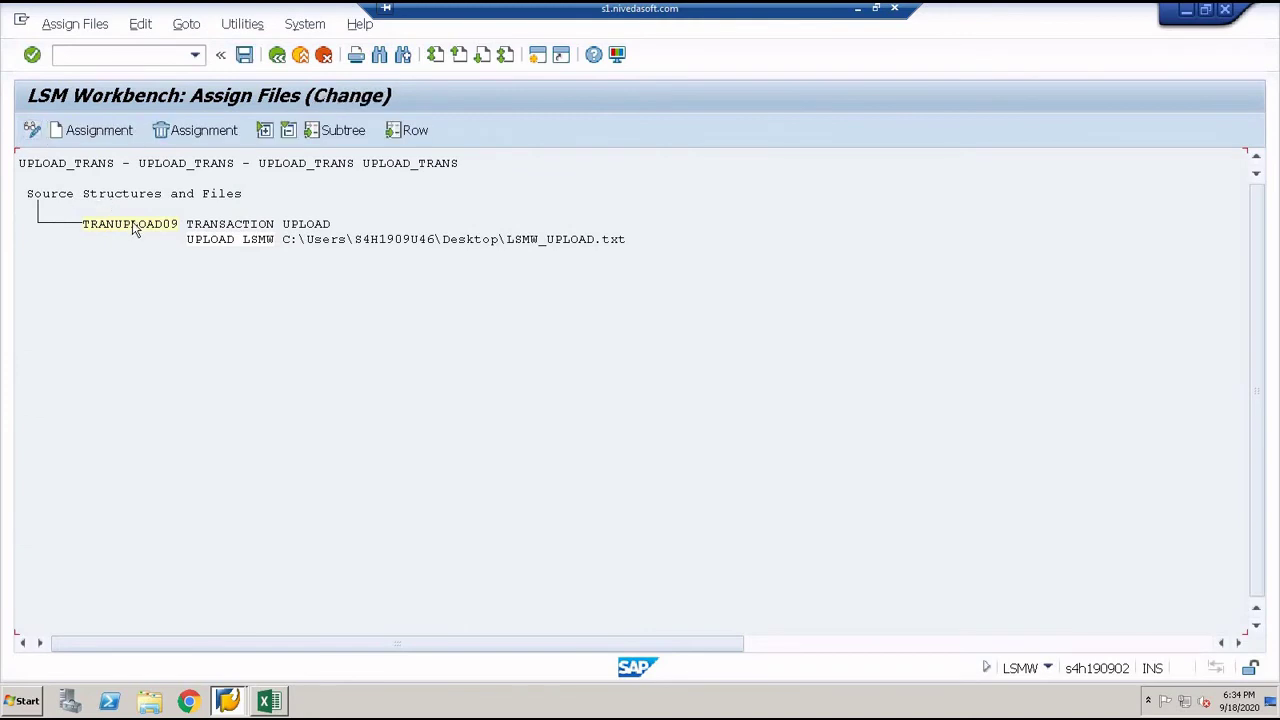
{"action": "left_click", "coordinate": [133, 223]}
{"action": "left_click", "coordinate": [88, 128]}
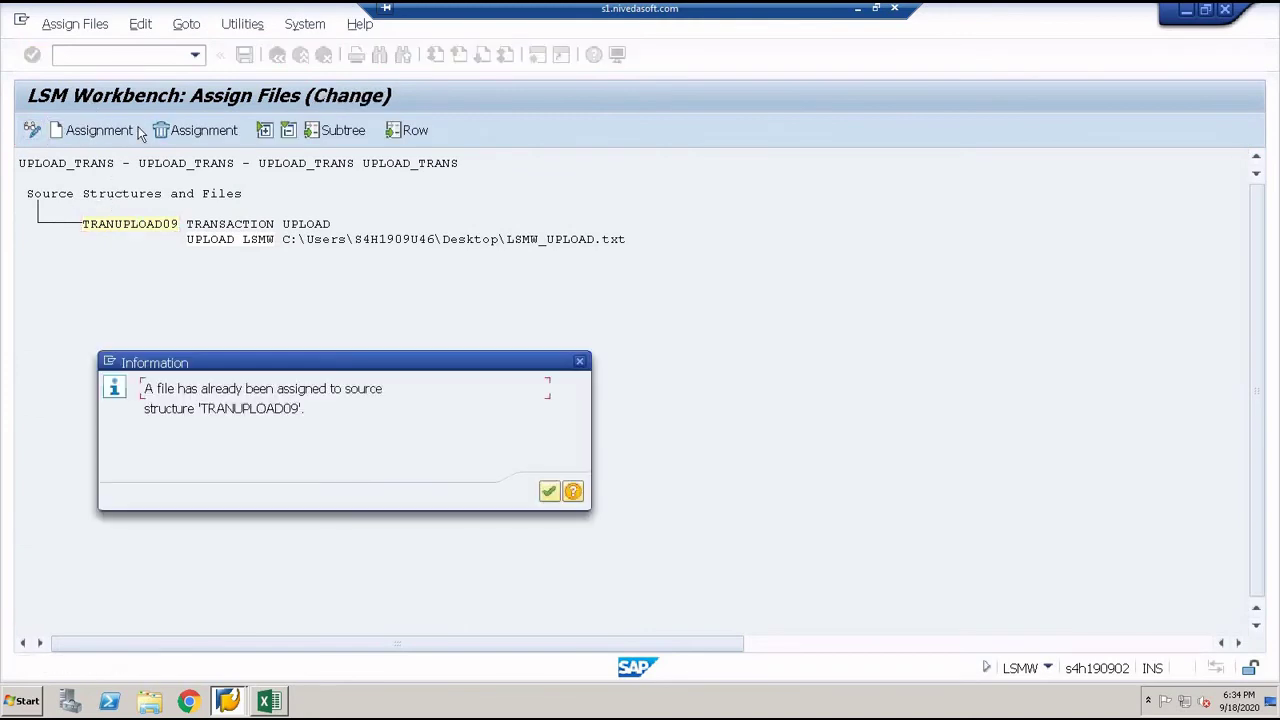
{"action": "left_click", "coordinate": [548, 491]}
{"action": "left_click", "coordinate": [277, 54]}
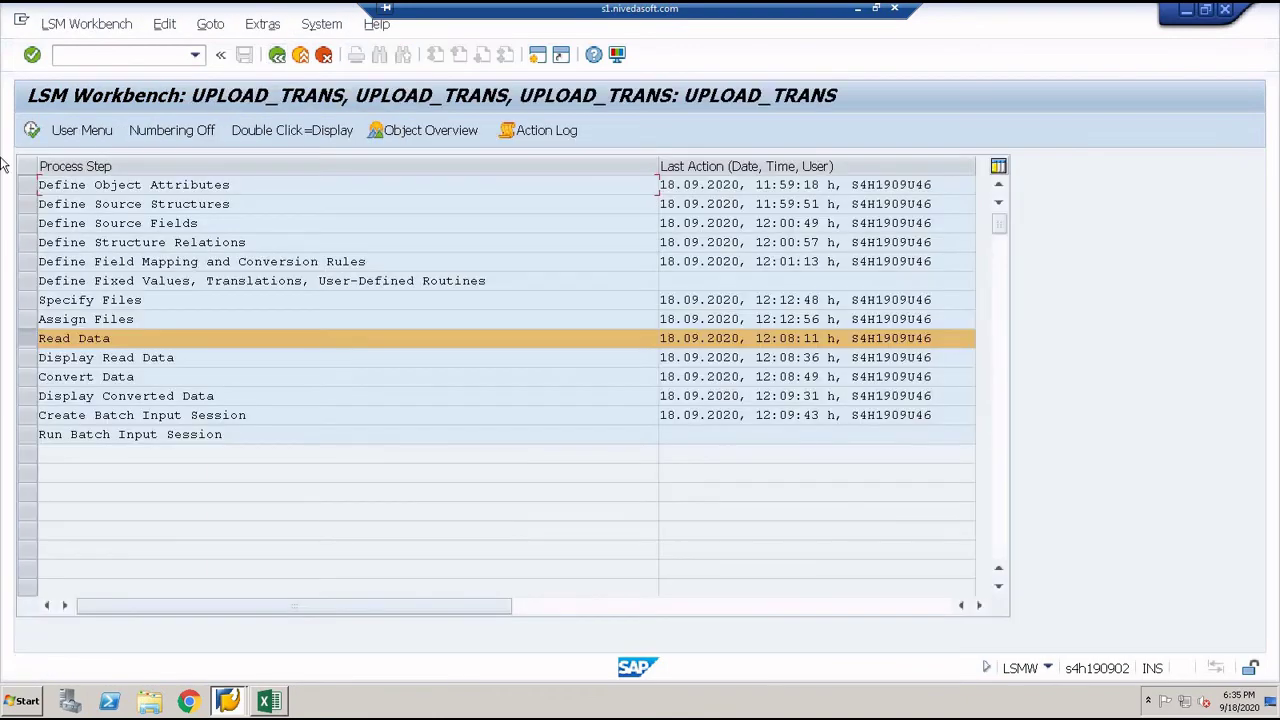
Step: Run Read Data for all transactions, allowing SAP to access LSMW_UPLOAD.txt, and return to the process steps
{"action": "left_click", "coordinate": [32, 131]}
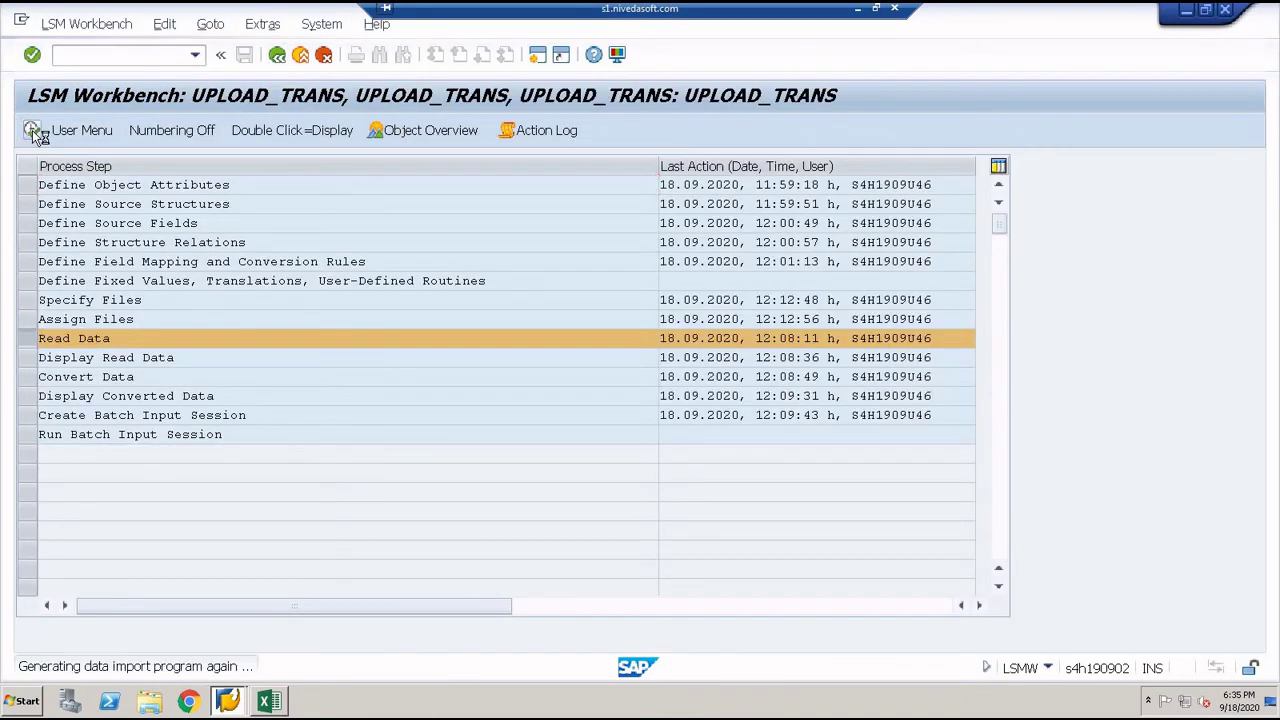
{"action": "left_click", "coordinate": [33, 133]}
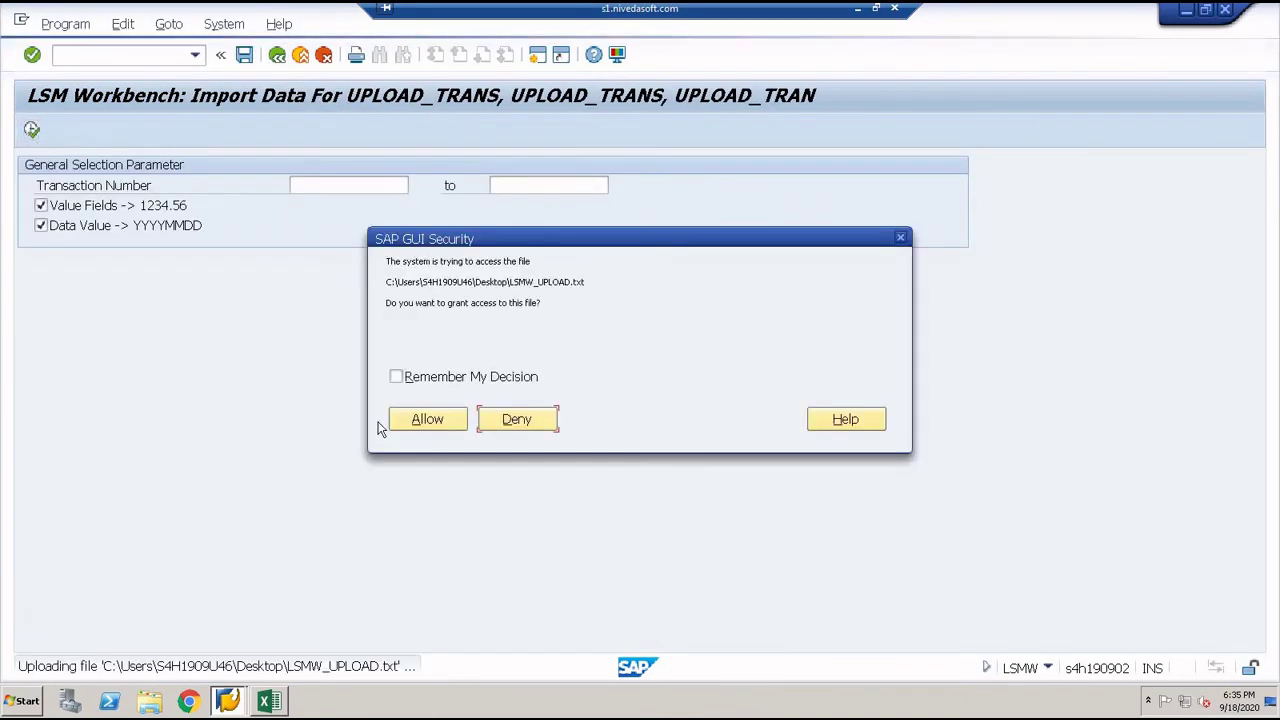
{"action": "left_click", "coordinate": [423, 421]}
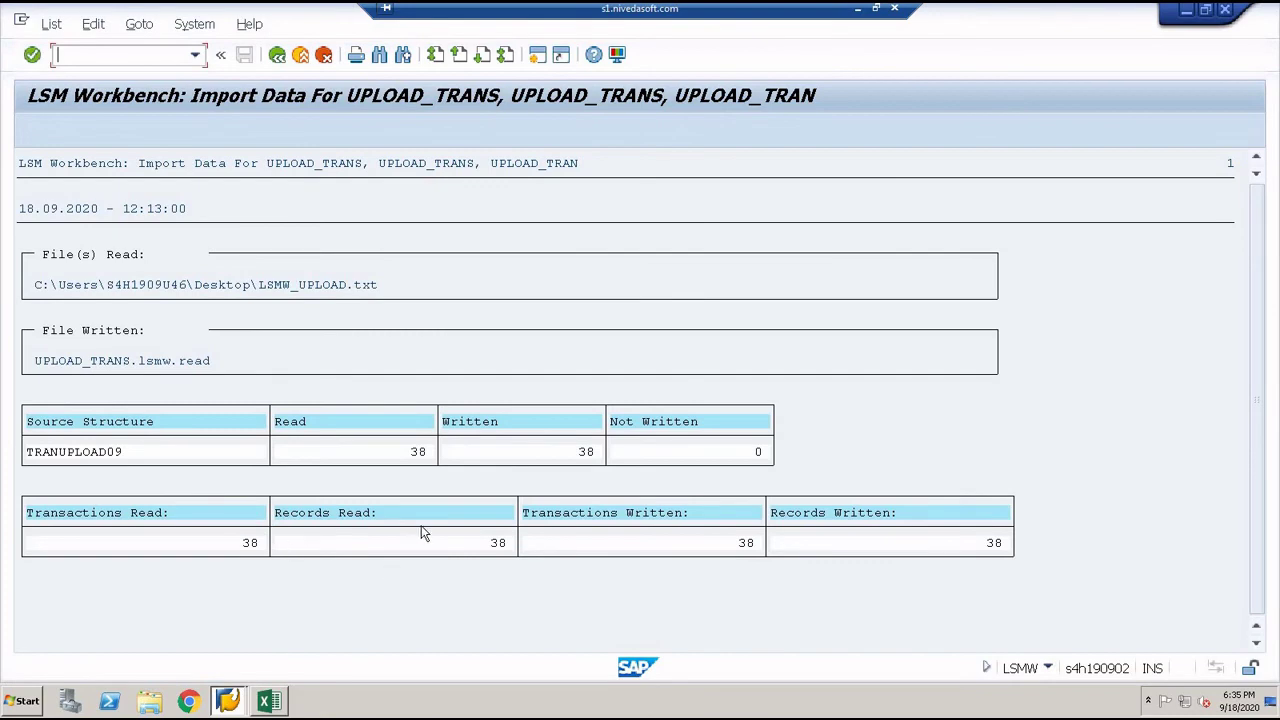
{"action": "left_click", "coordinate": [278, 57]}
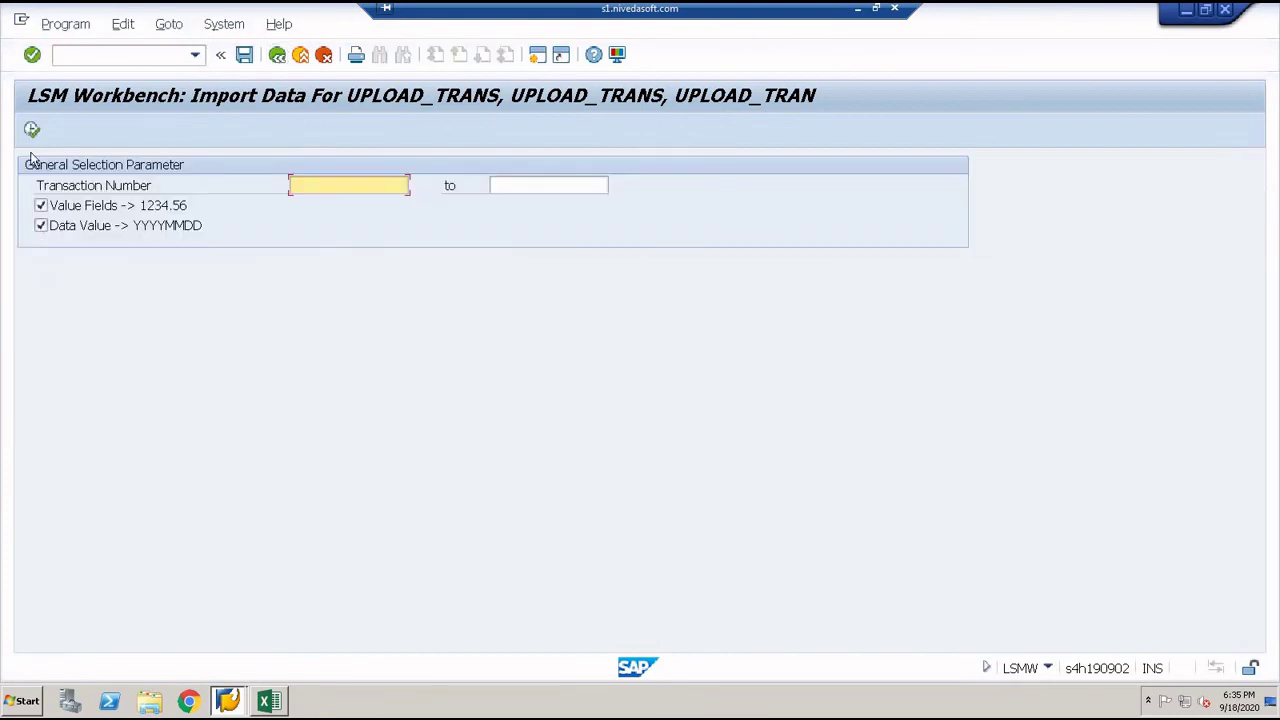
{"action": "left_click", "coordinate": [278, 57]}
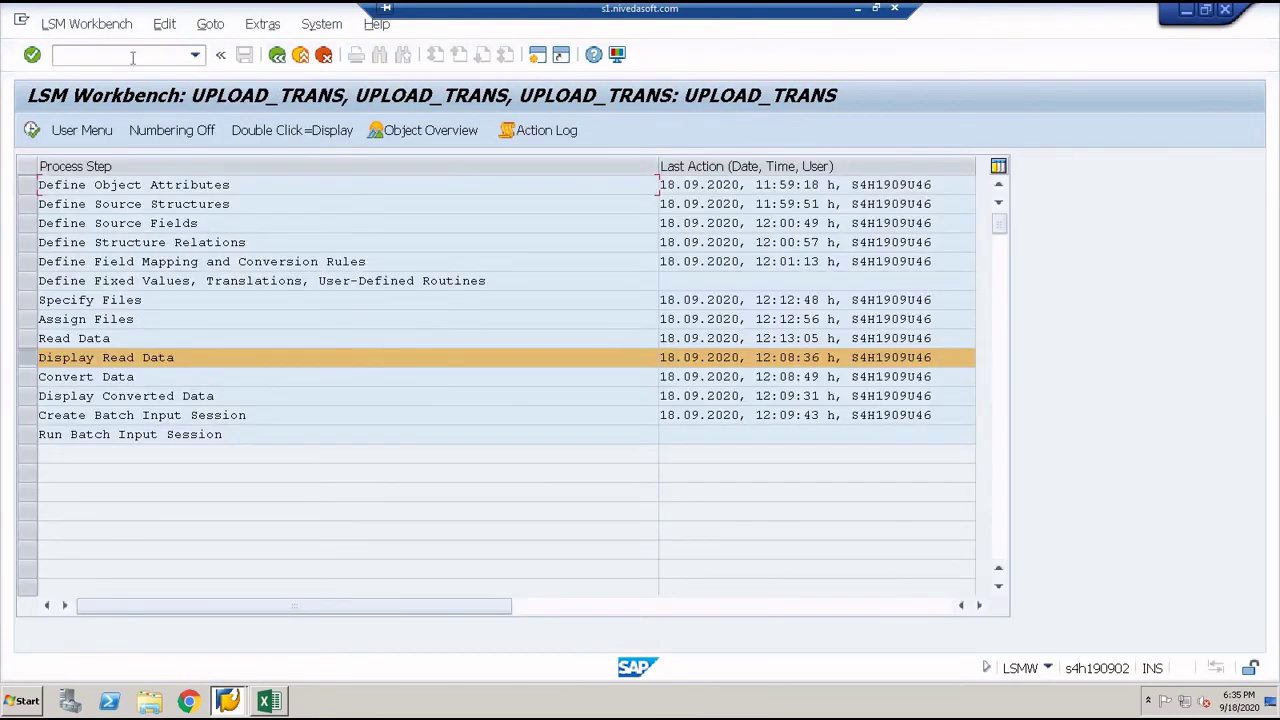
Step: Display the read data and examine the field contents of one of the first INR records
{"action": "left_click", "coordinate": [32, 131]}
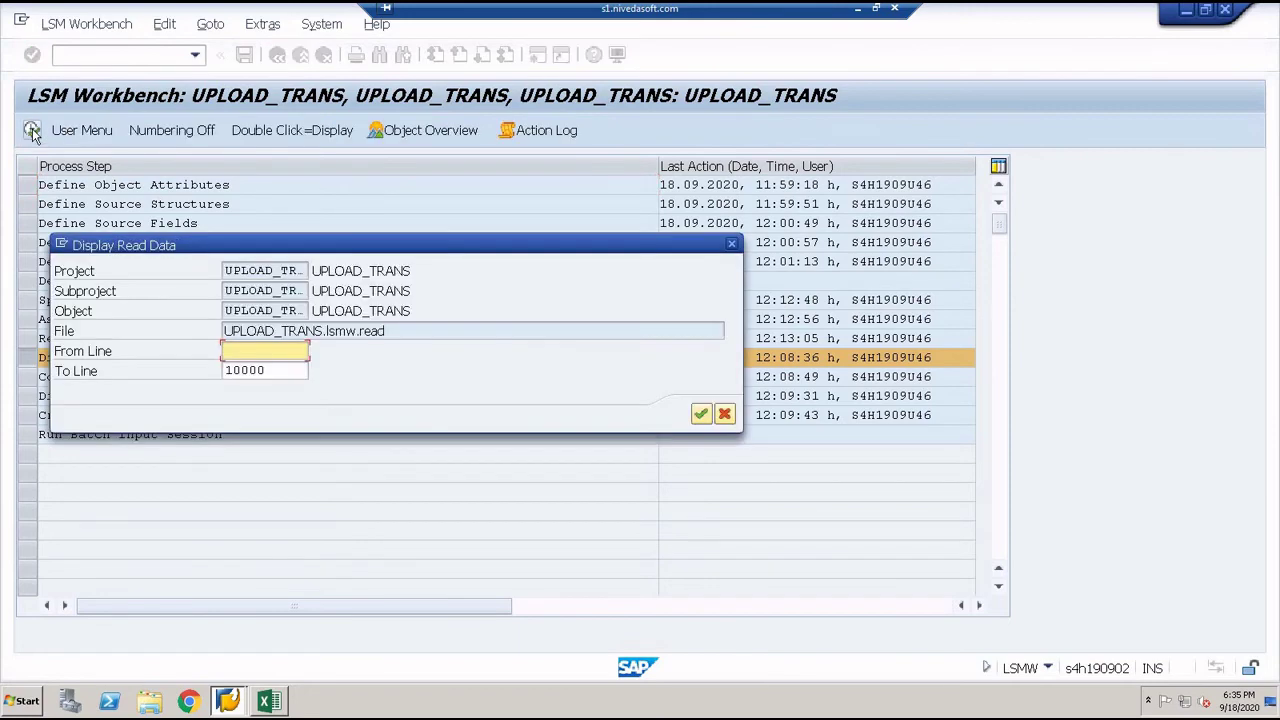
{"action": "left_click", "coordinate": [701, 415]}
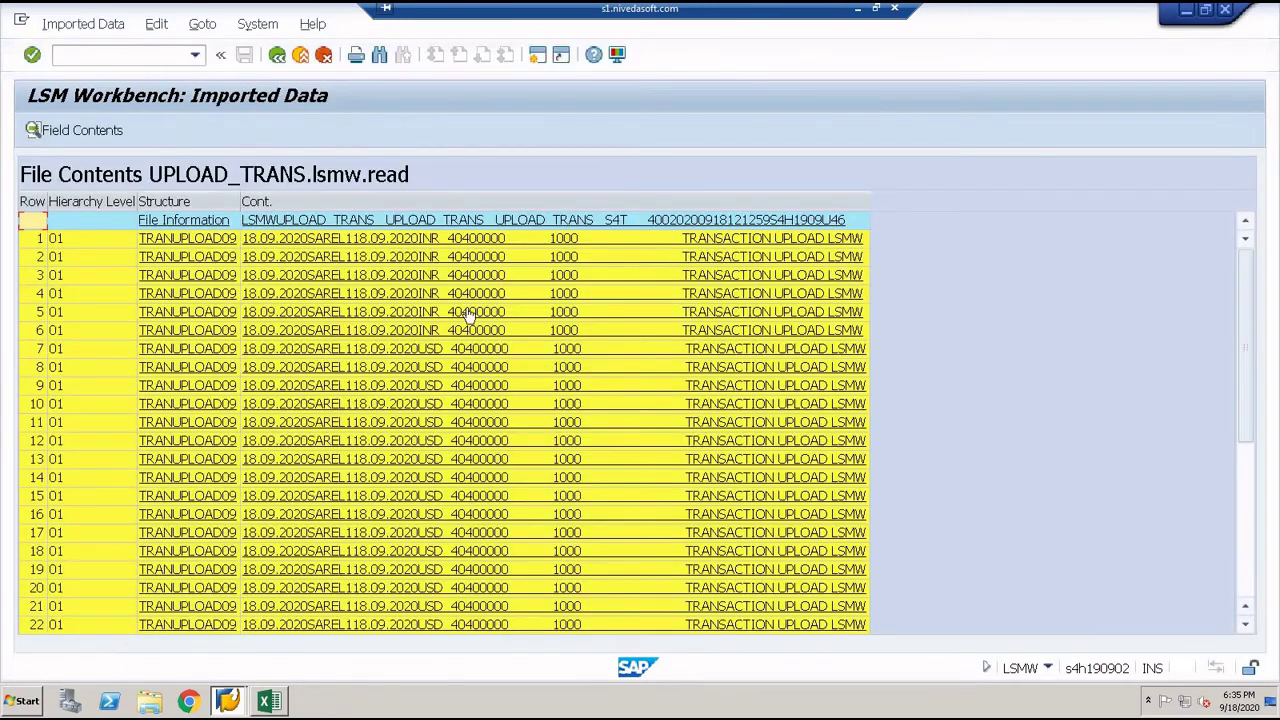
{"action": "double_click", "coordinate": [306, 247]}
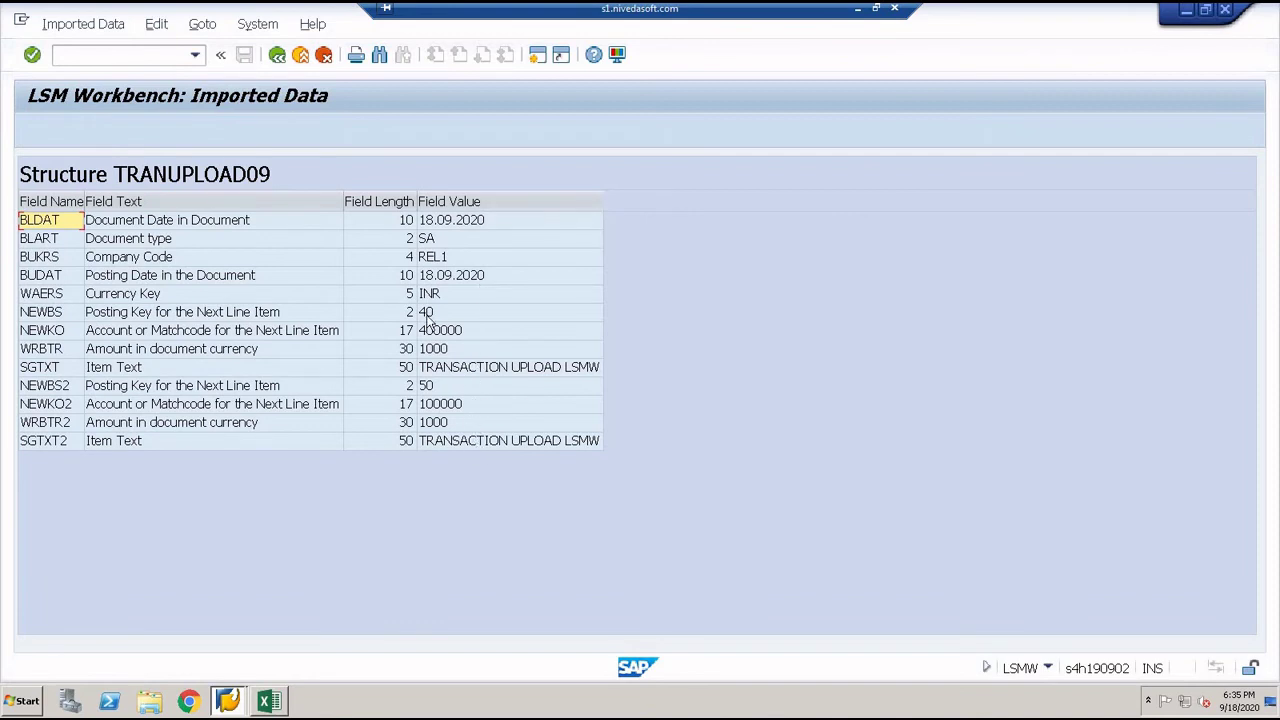
{"action": "left_click", "coordinate": [277, 54]}
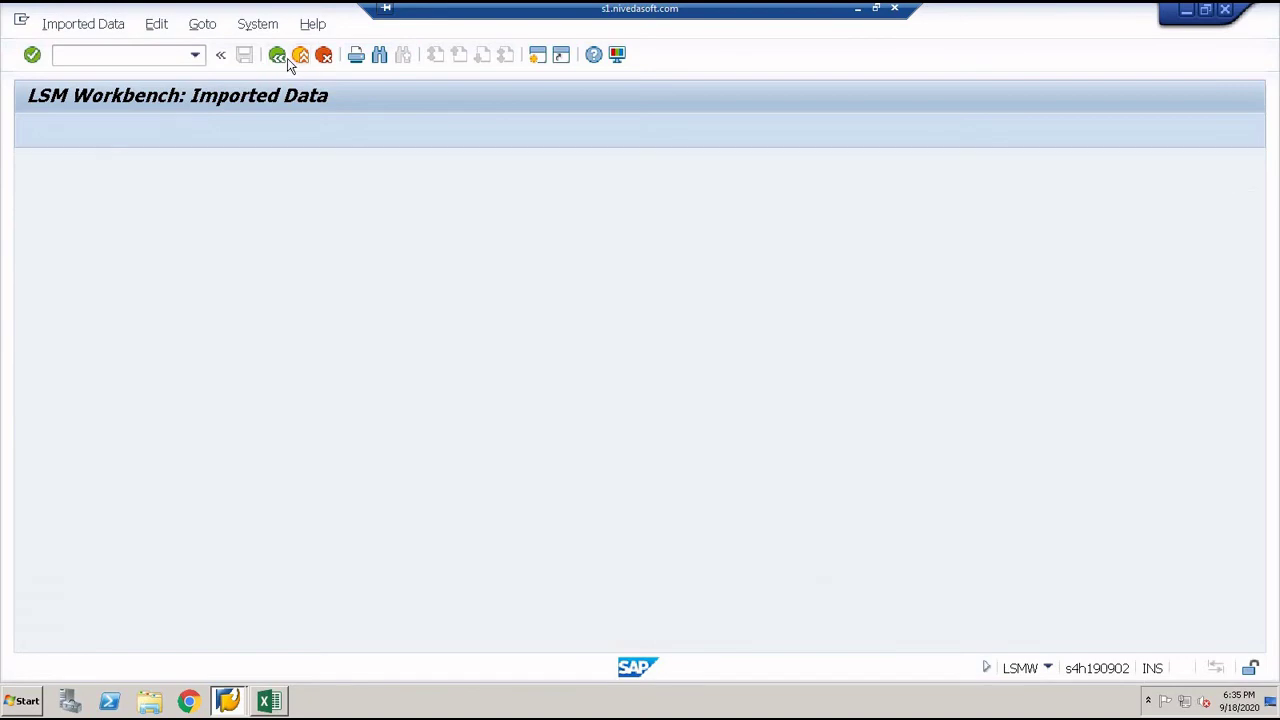
{"action": "left_click", "coordinate": [287, 57]}
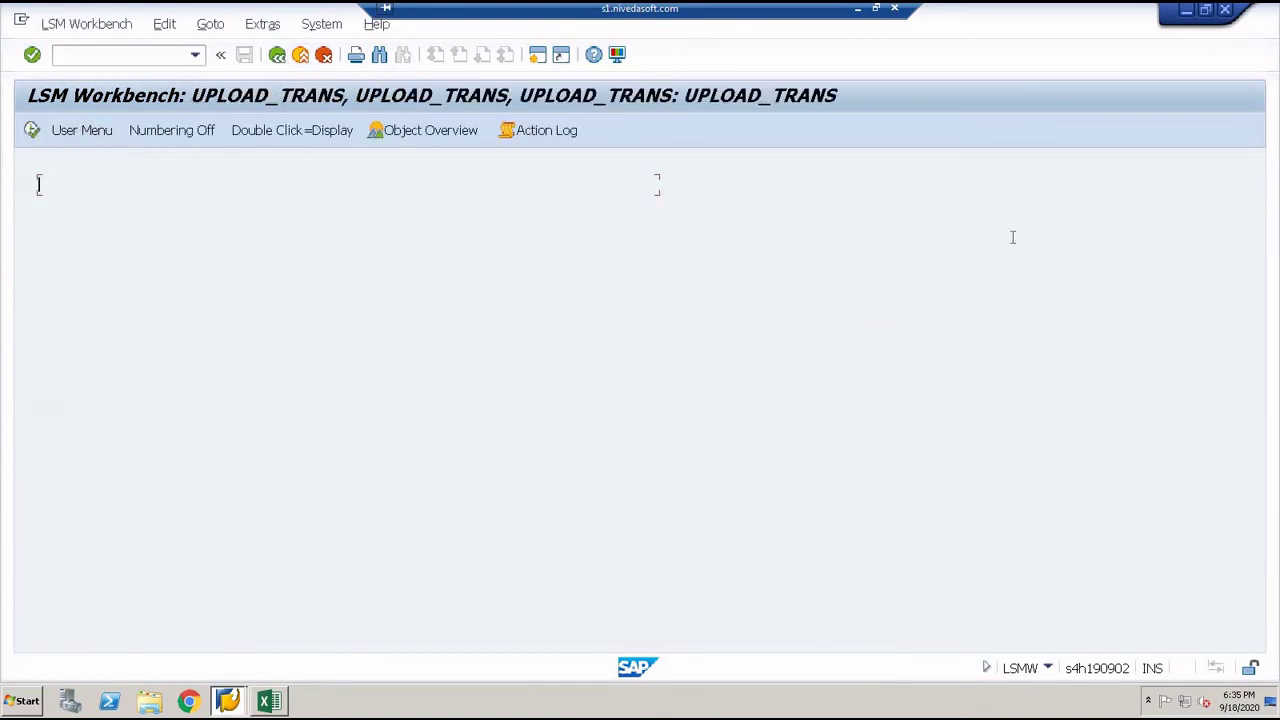
Step: Run Convert Data for all transactions and return to the process steps
{"action": "left_click", "coordinate": [32, 131]}
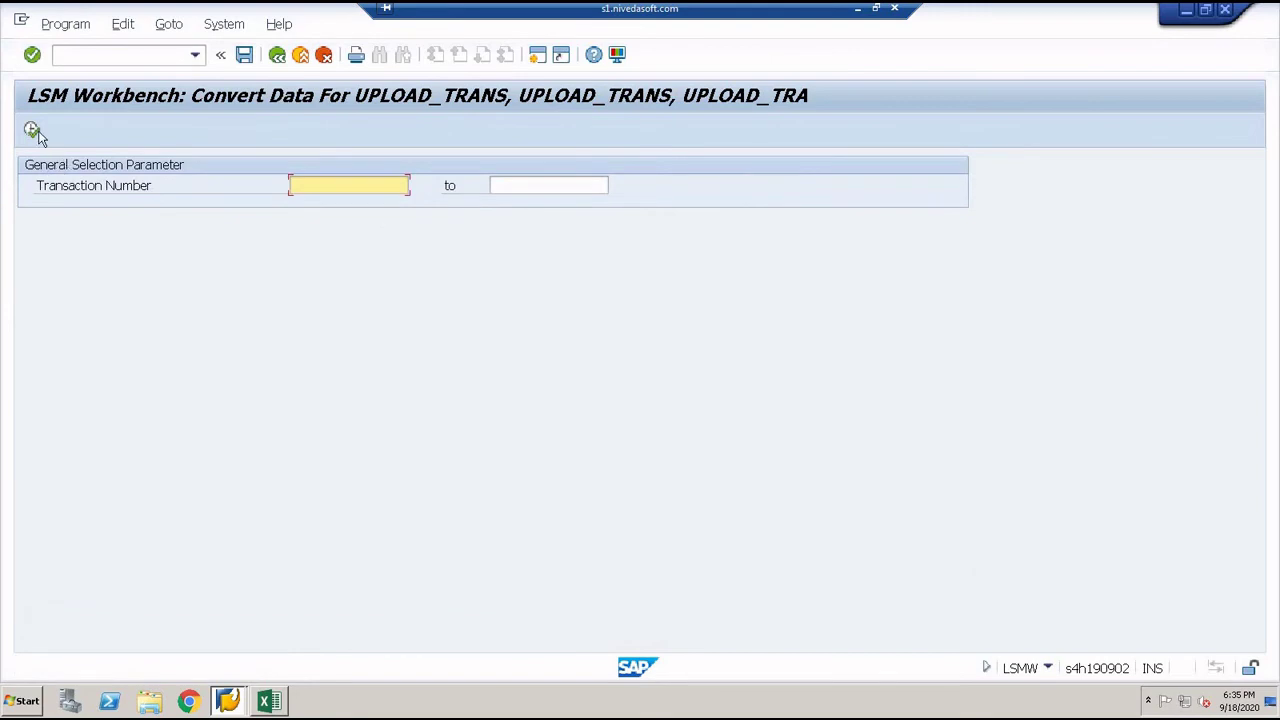
{"action": "left_click", "coordinate": [33, 131]}
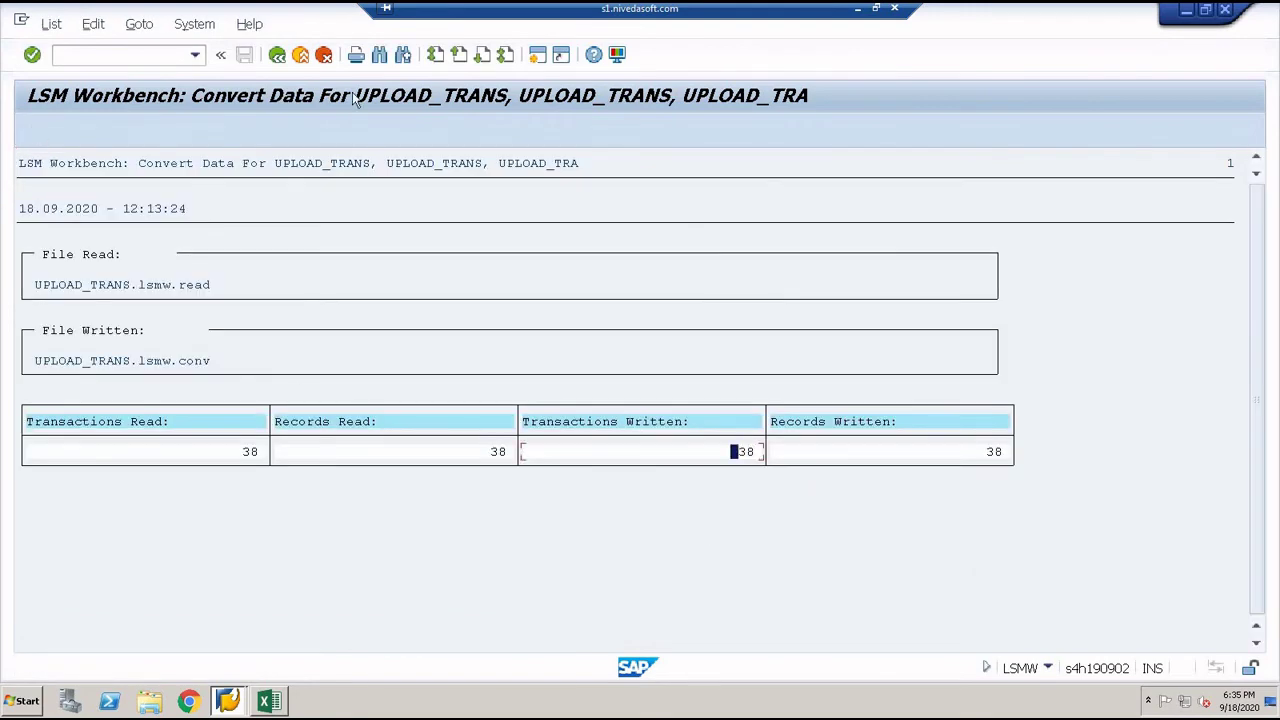
{"action": "left_click", "coordinate": [277, 54]}
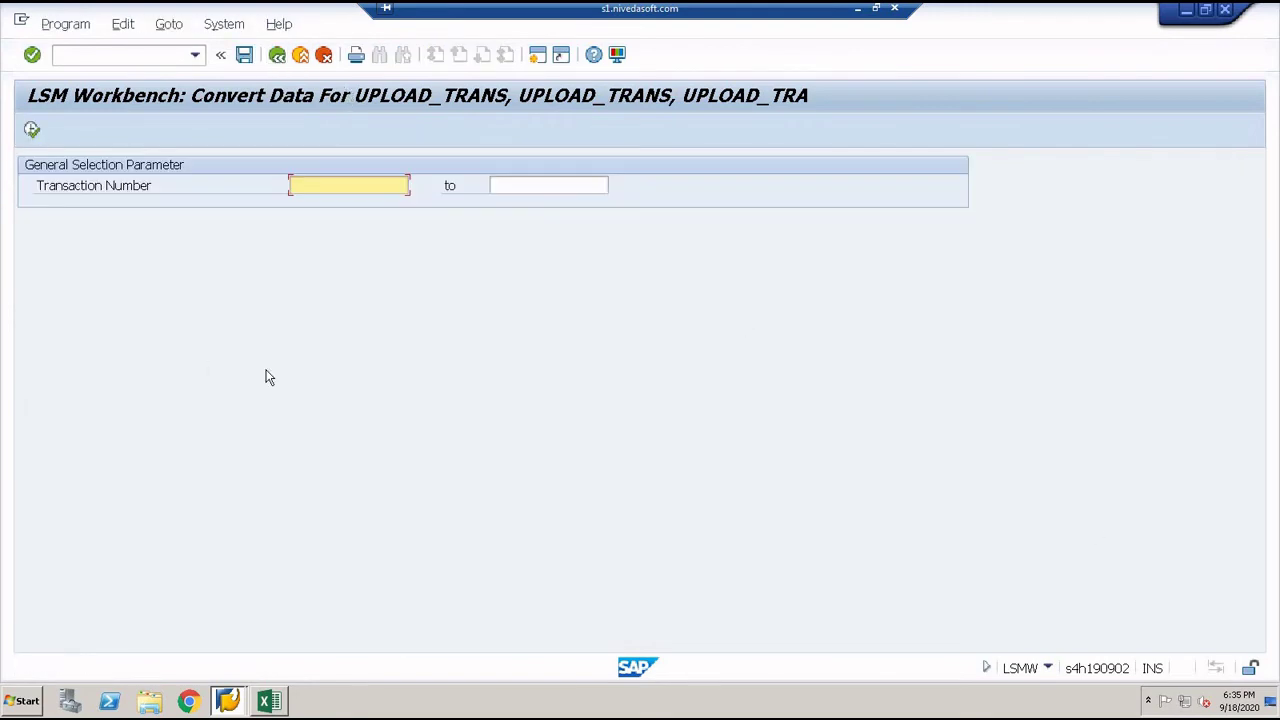
{"action": "left_click", "coordinate": [277, 54]}
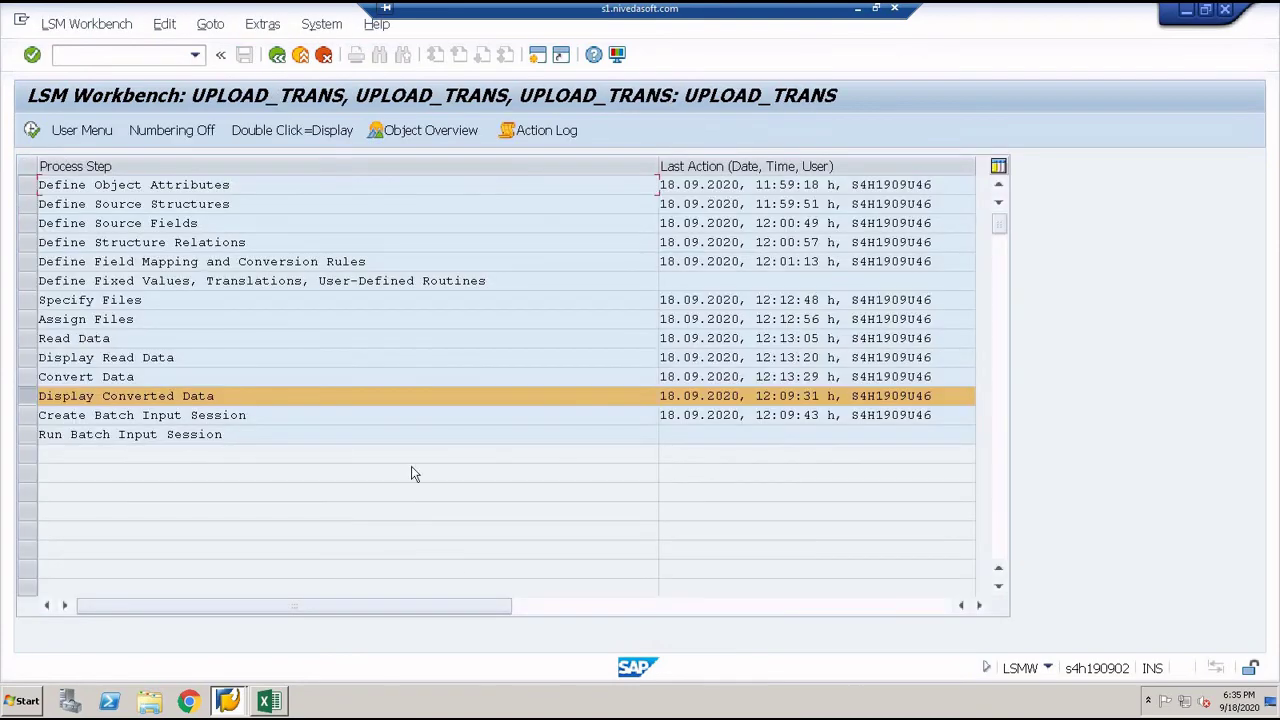
Step: Display the converted data and examine the field contents of the third record
{"action": "left_click", "coordinate": [32, 130]}
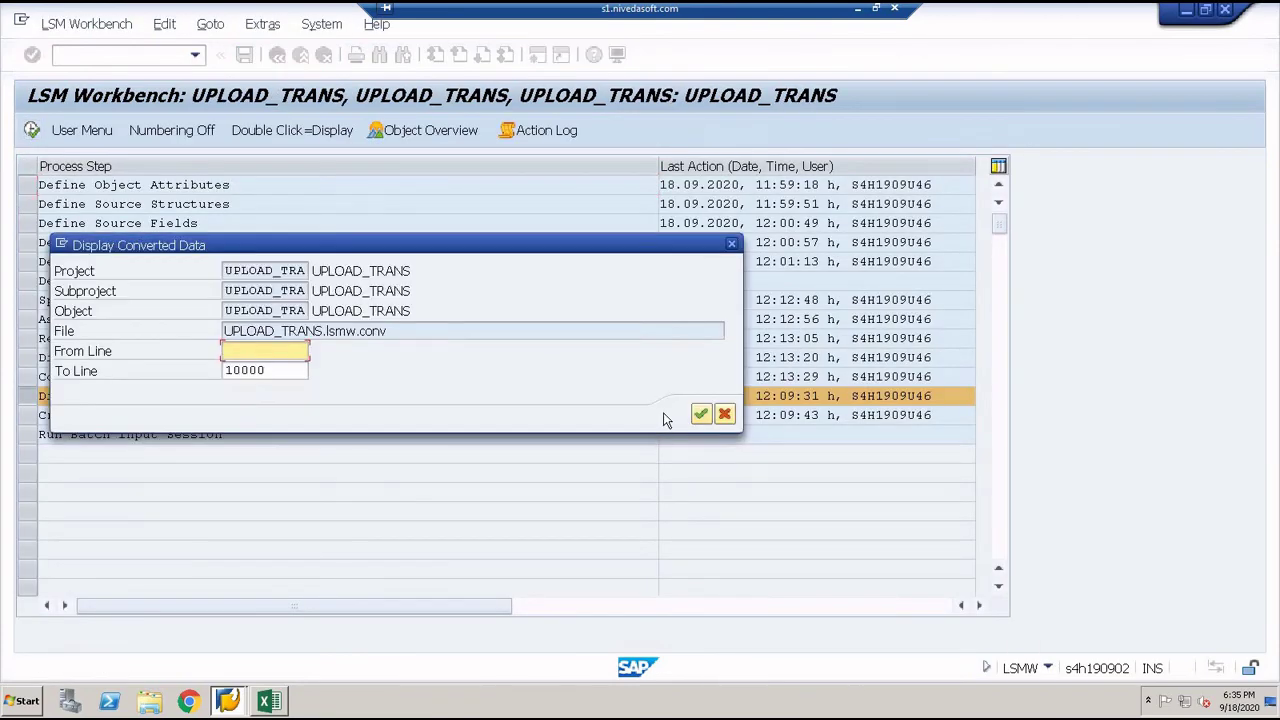
{"action": "left_click", "coordinate": [700, 414]}
{"action": "double_click", "coordinate": [318, 265]}
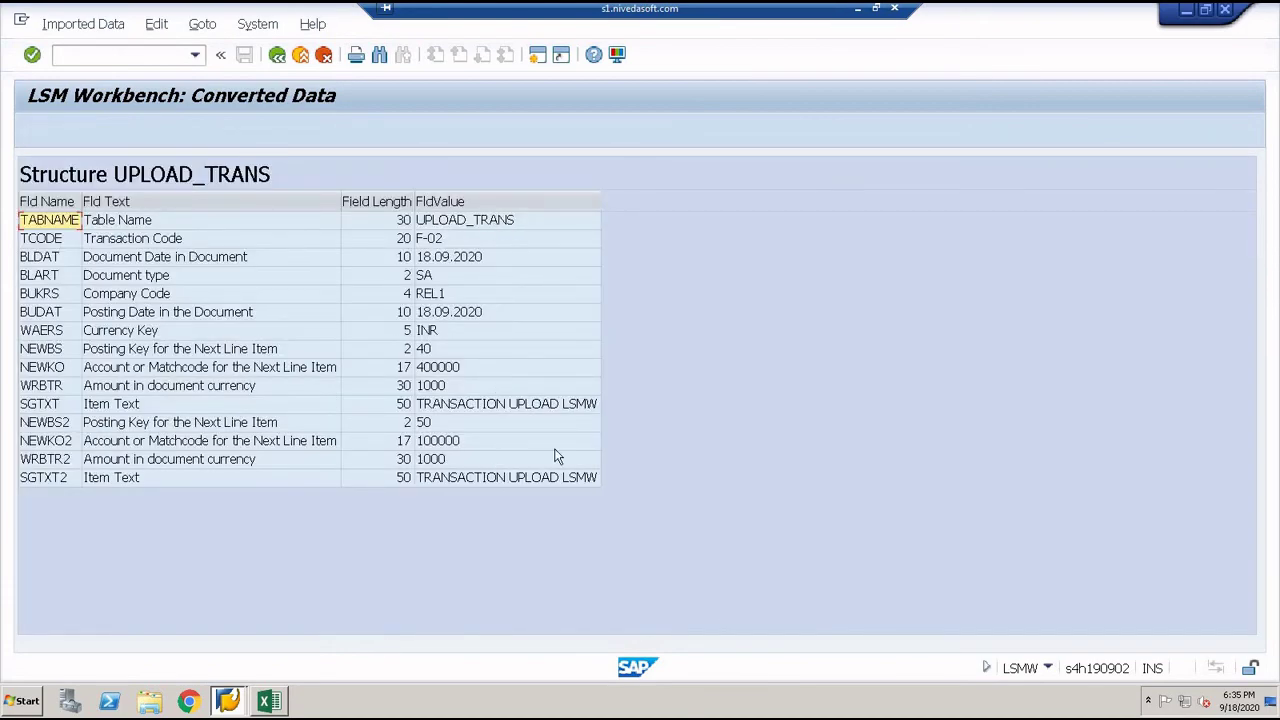
{"action": "left_click", "coordinate": [278, 54]}
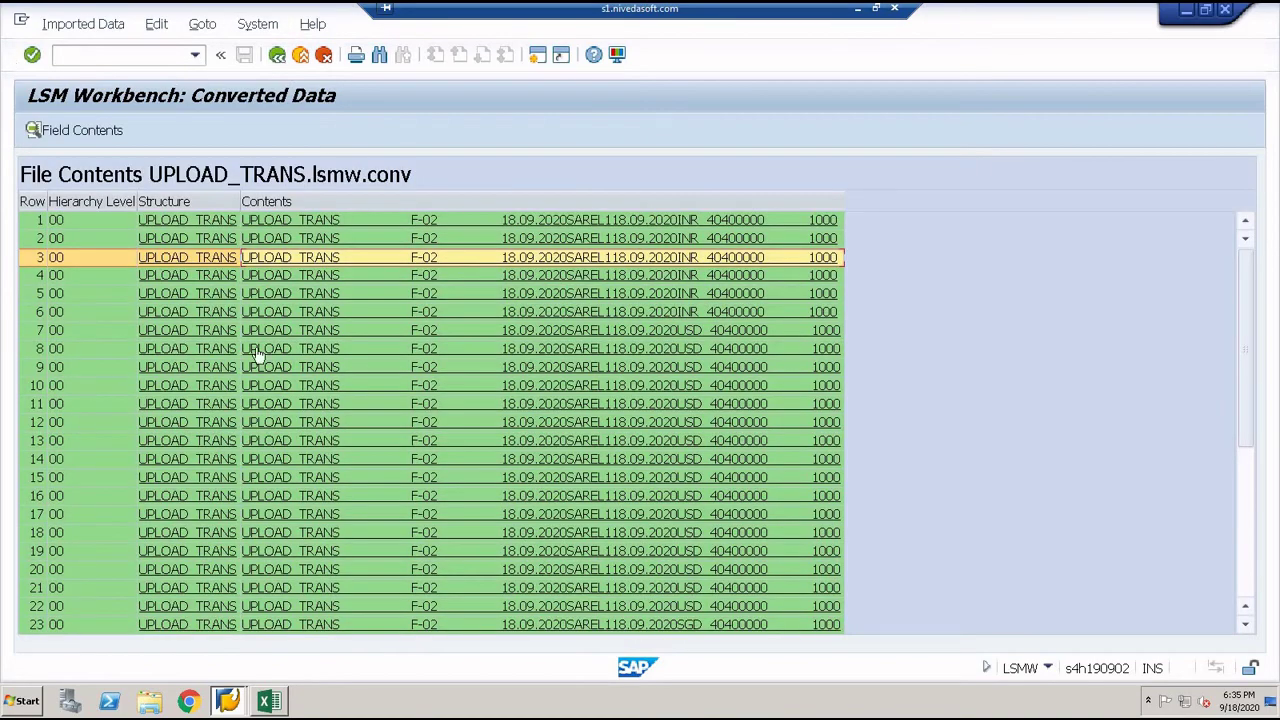
{"action": "left_click", "coordinate": [277, 54]}
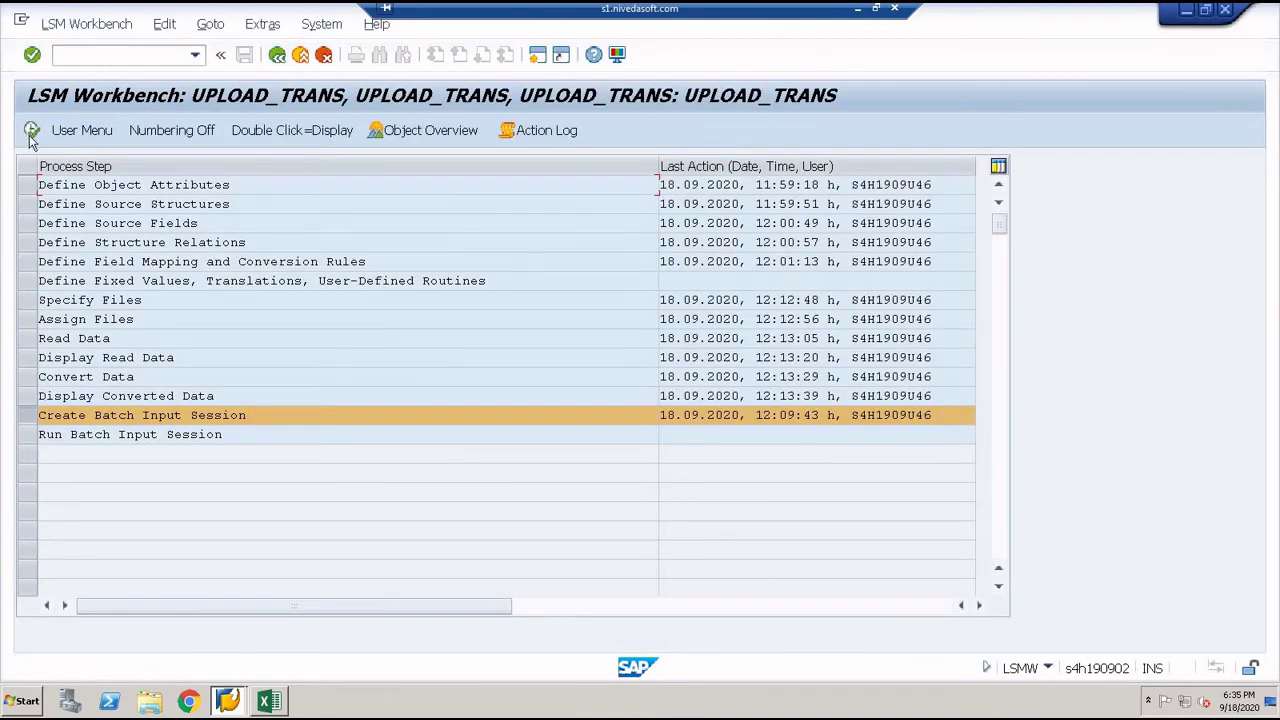
Step: Create the UPLOAD_TRANS batch input session from the converted file UPLOAD_TRANS.lsmw.conv
{"action": "left_click", "coordinate": [32, 131]}
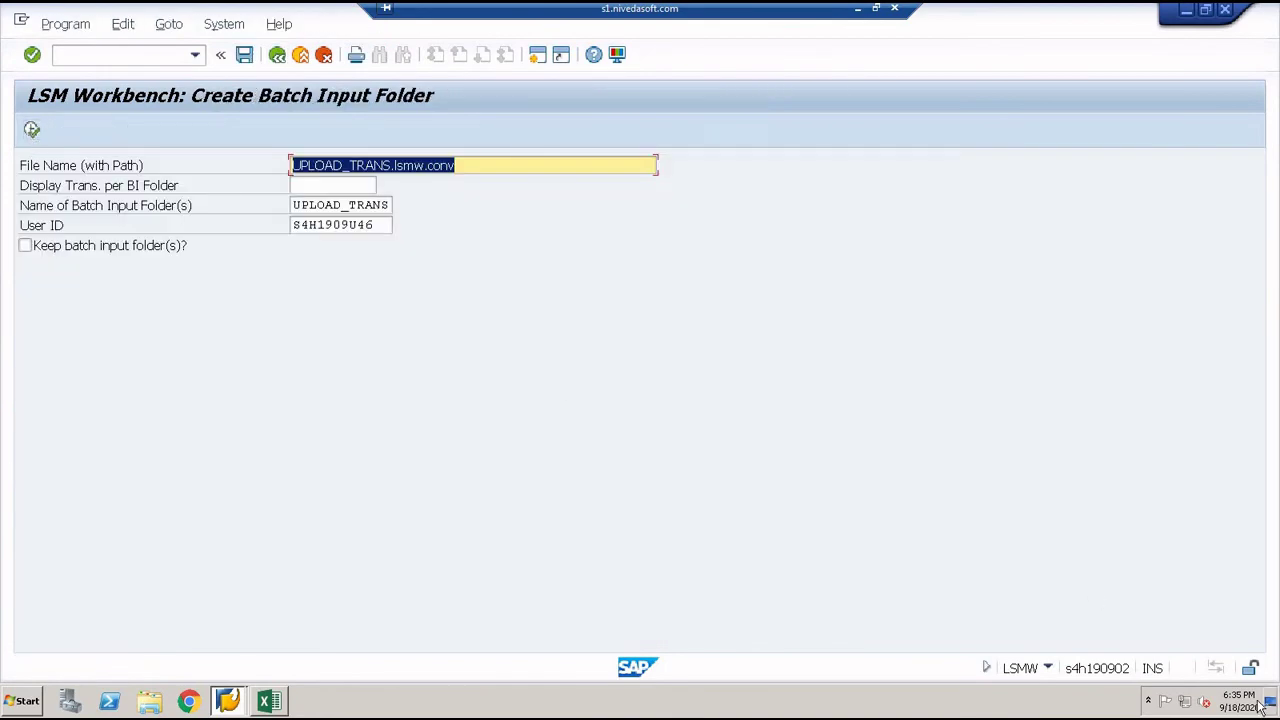
{"action": "left_click", "coordinate": [31, 131]}
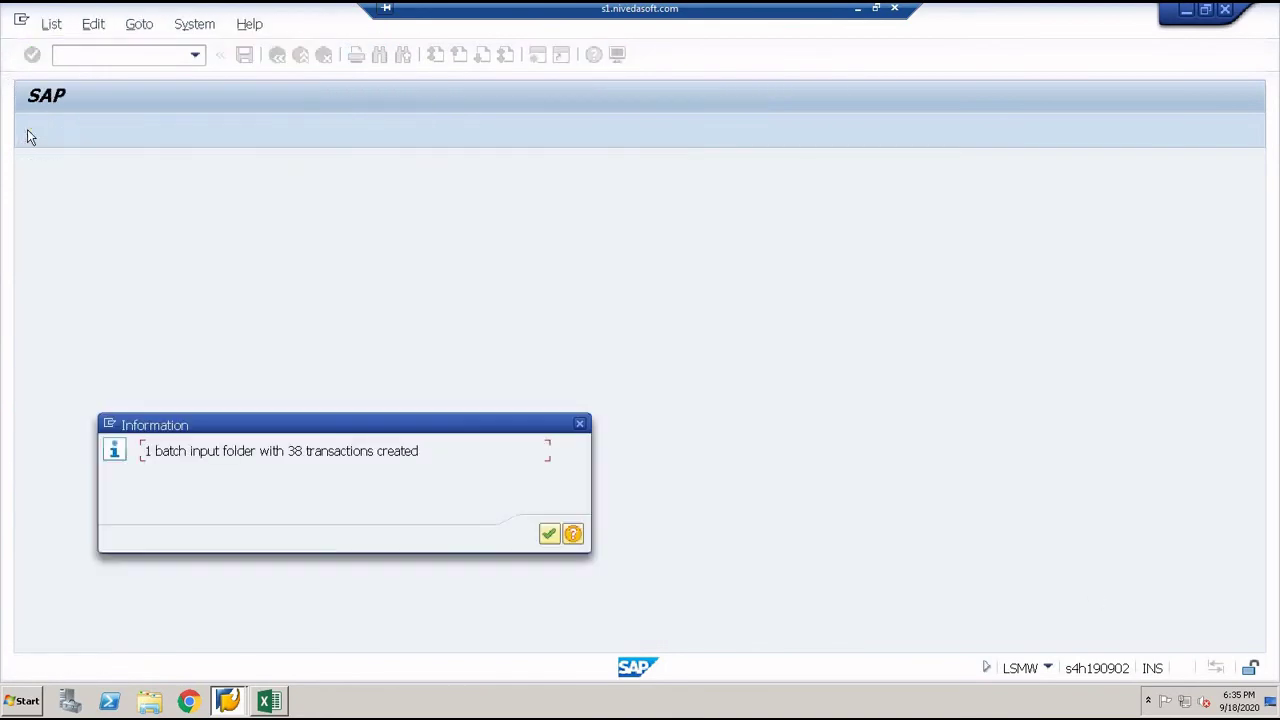
{"action": "left_click_drag", "start_coordinate": [138, 457], "coordinate": [439, 451]}
{"action": "left_click", "coordinate": [549, 533]}
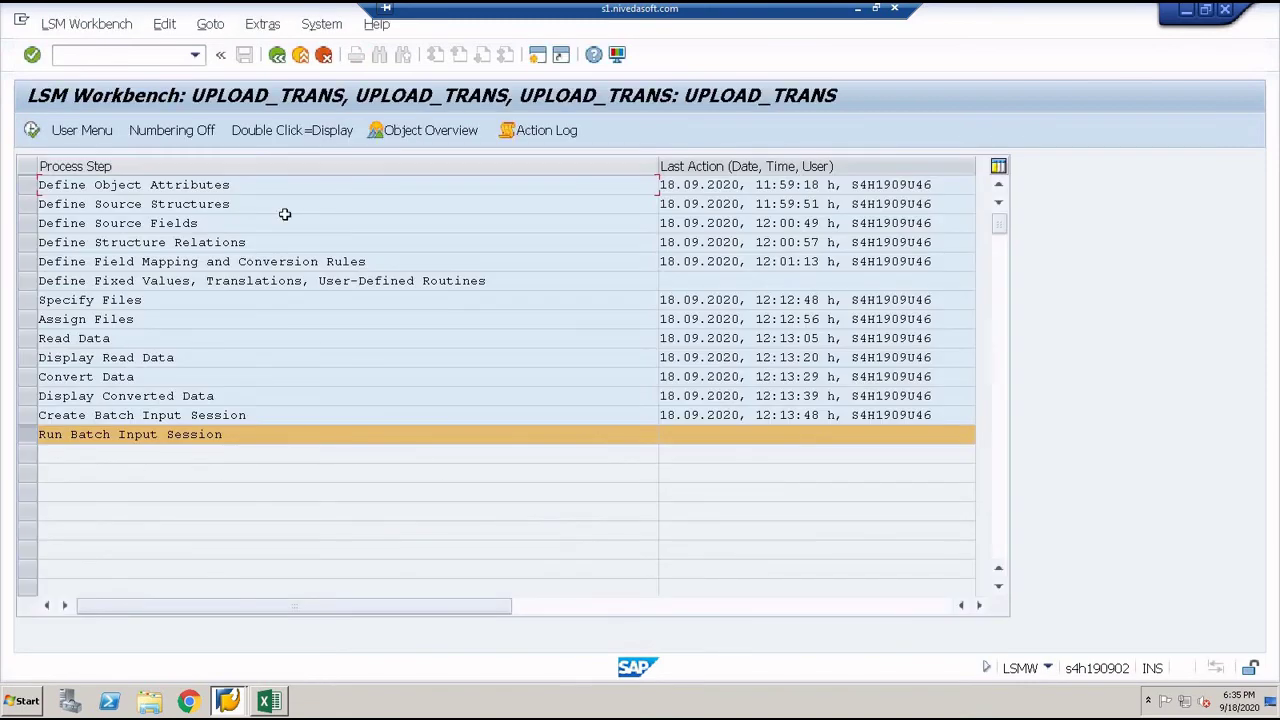
Step: Process the newly created UPLOAD_TRANS batch input session in Display errors only mode with Extended log and Expert mode, then return to the session overview
{"action": "left_click", "coordinate": [32, 130]}
{"action": "left_click", "coordinate": [36, 285]}
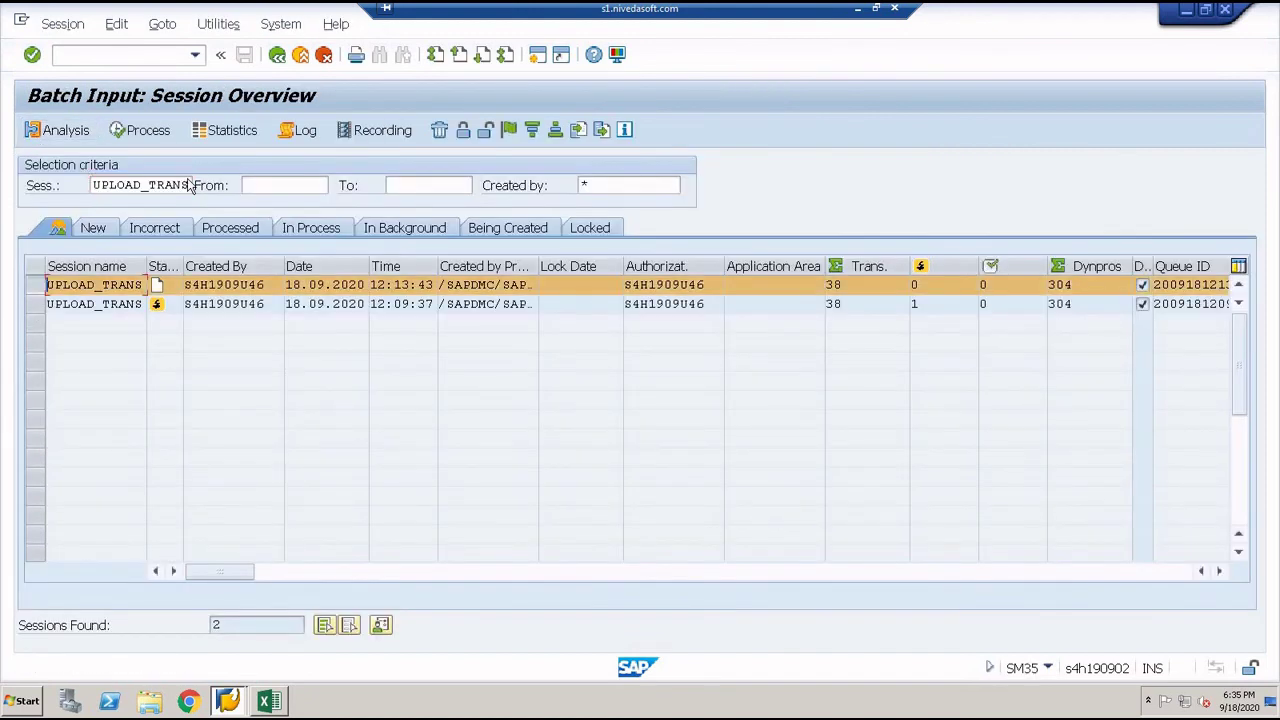
{"action": "left_click", "coordinate": [140, 131]}
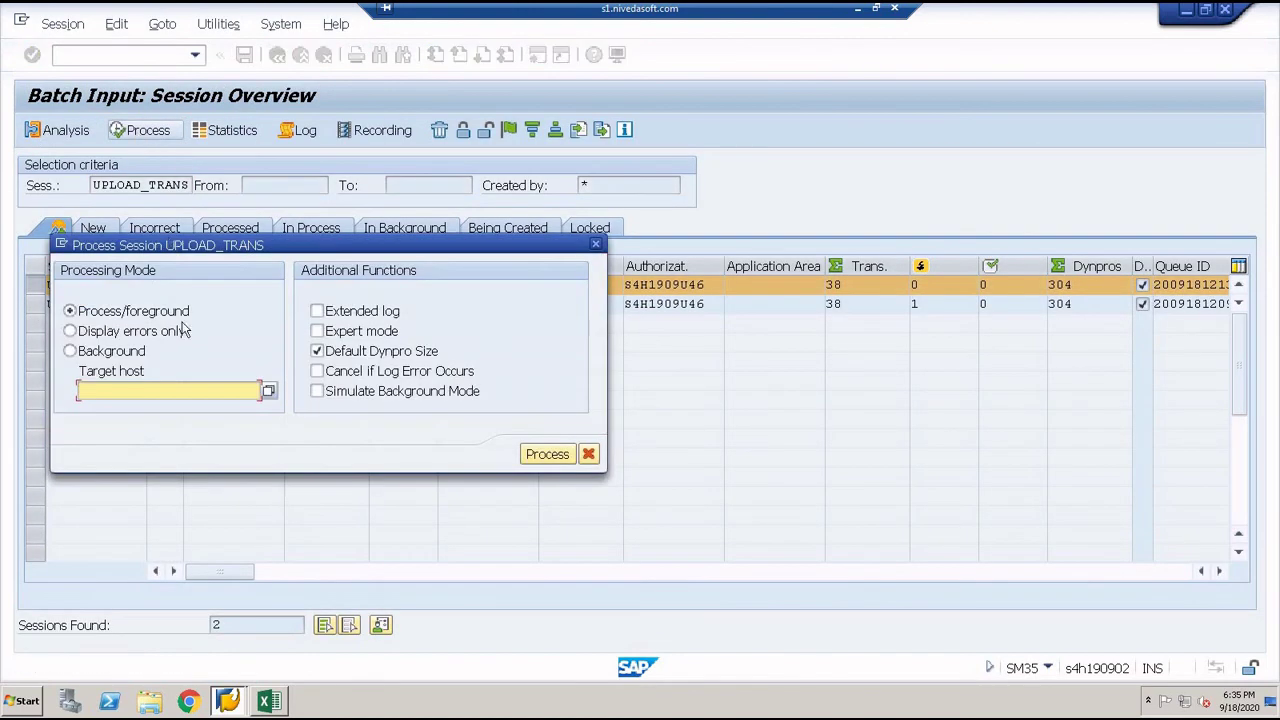
{"action": "left_click", "coordinate": [130, 333]}
{"action": "left_click", "coordinate": [317, 331]}
{"action": "left_click", "coordinate": [317, 311]}
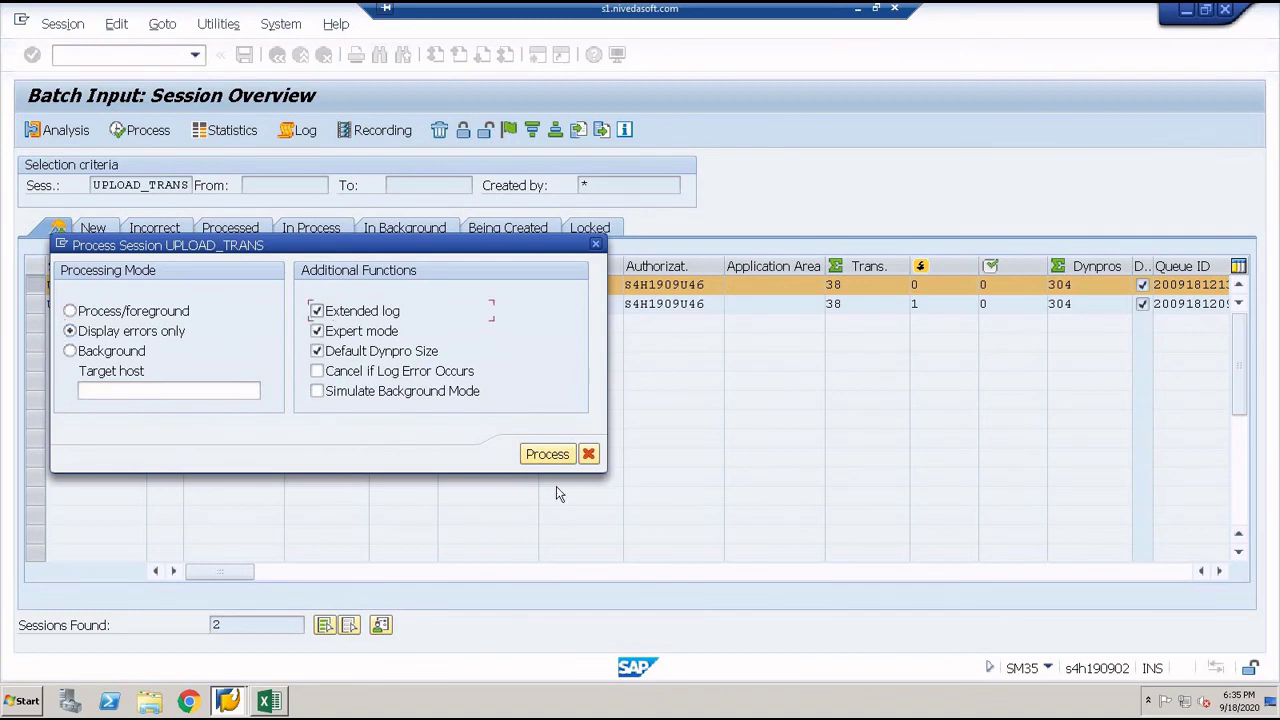
{"action": "left_click", "coordinate": [562, 465]}
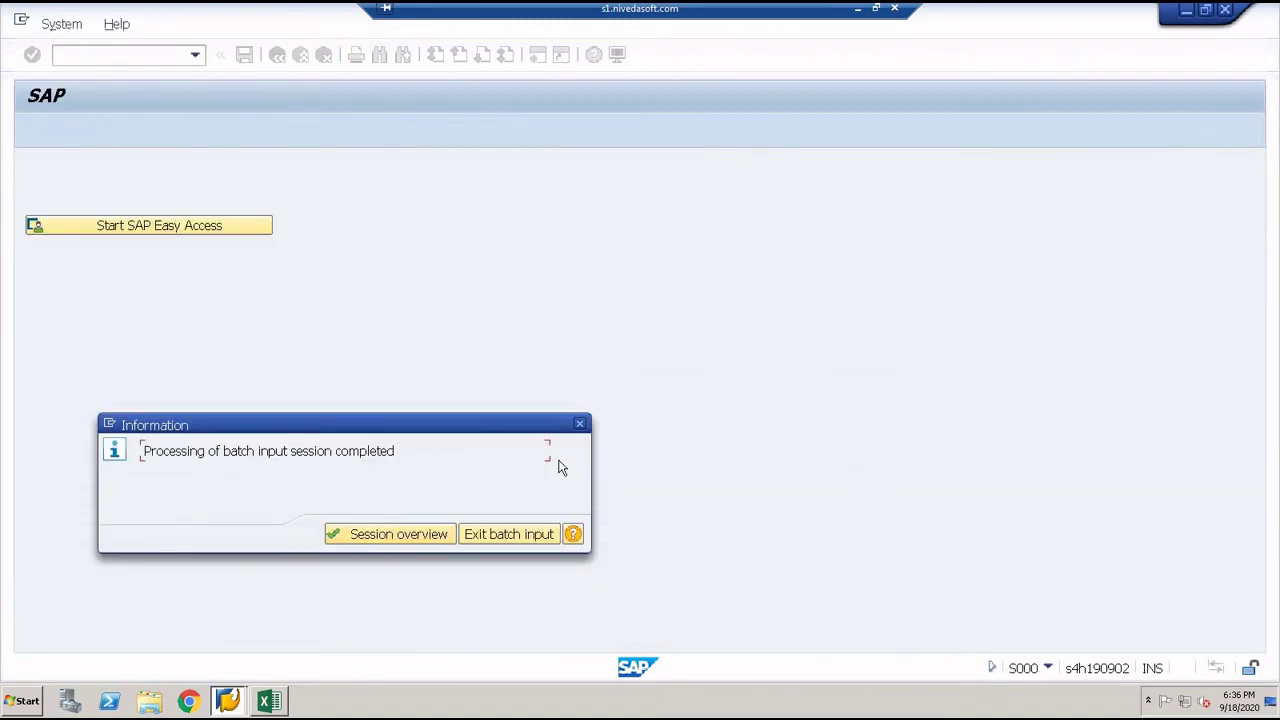
{"action": "left_click", "coordinate": [403, 534]}
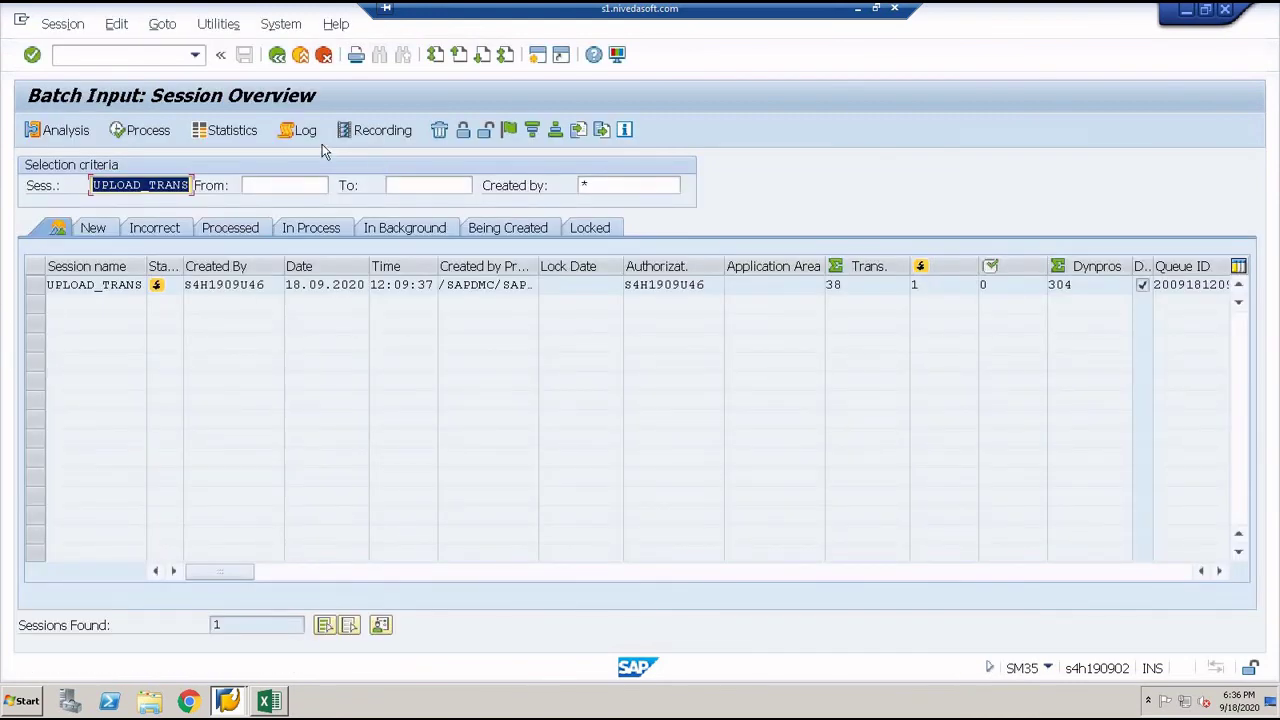
Step: Open the log of the latest UPLOAD_TRANS session and examine its document posting messages
{"action": "left_click", "coordinate": [296, 130]}
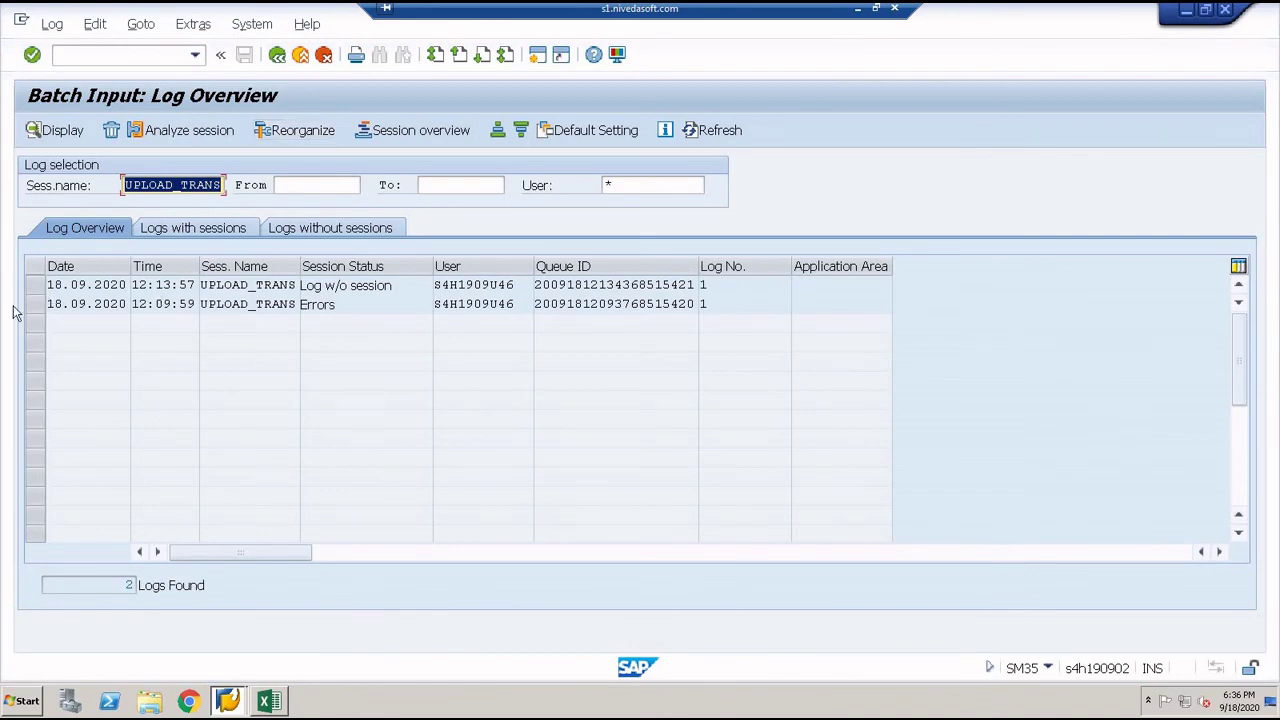
{"action": "double_click", "coordinate": [85, 285]}
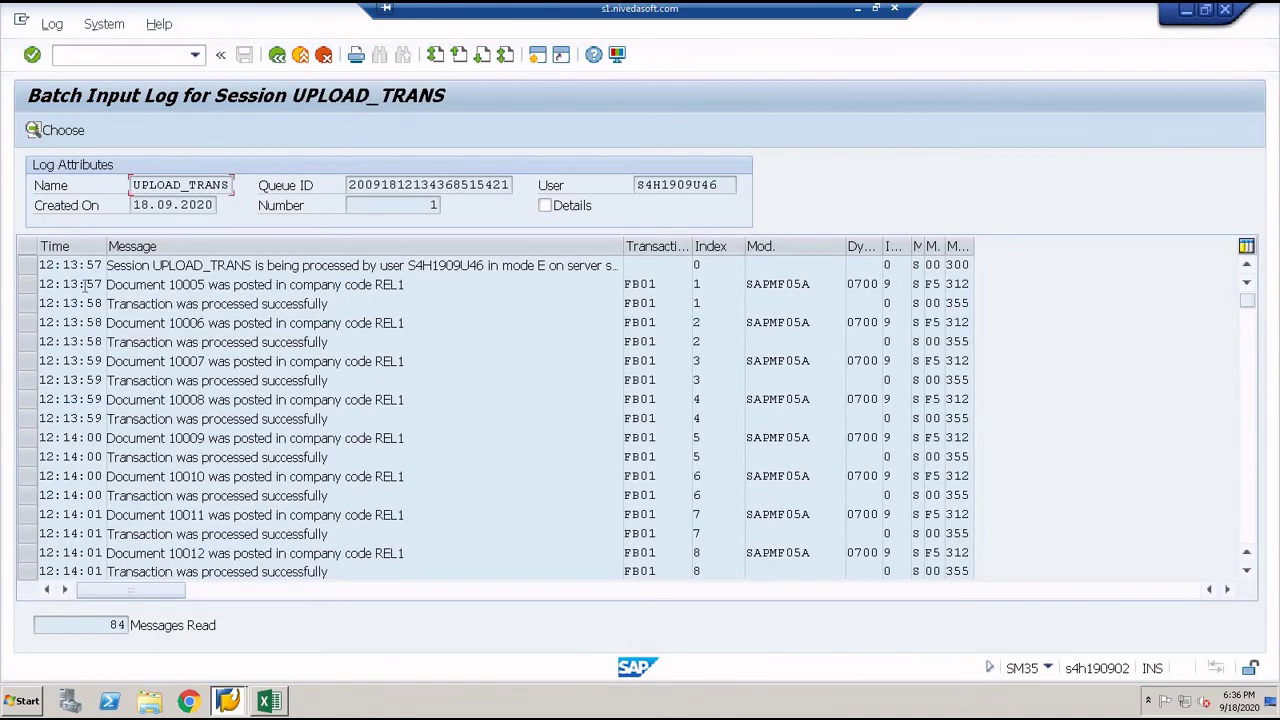
{"action": "left_click_drag", "start_coordinate": [327, 303], "coordinate": [106, 303]}
{"action": "left_click_drag", "start_coordinate": [327, 341], "coordinate": [106, 341]}
{"action": "left_click_drag", "start_coordinate": [373, 361], "coordinate": [205, 361]}
Step: Display all line items of G/L account 400000 in company code REL1 for posting date 18.09.2020 with FBL3N and review the uploaded transactions
{"action": "type", "text": "NFBL3"}
{"action": "key", "text": "Return"}
{"action": "type", "text": "400000"}
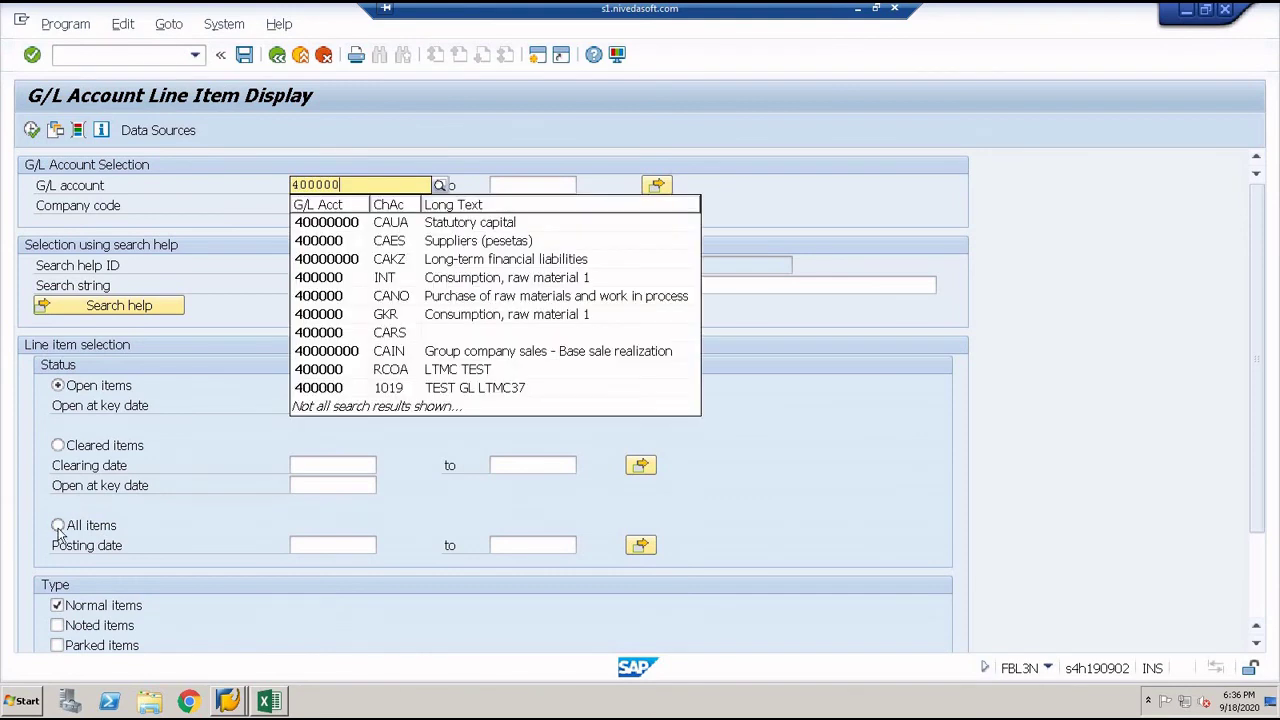
{"action": "left_click", "coordinate": [57, 525]}
{"action": "left_click", "coordinate": [322, 538]}
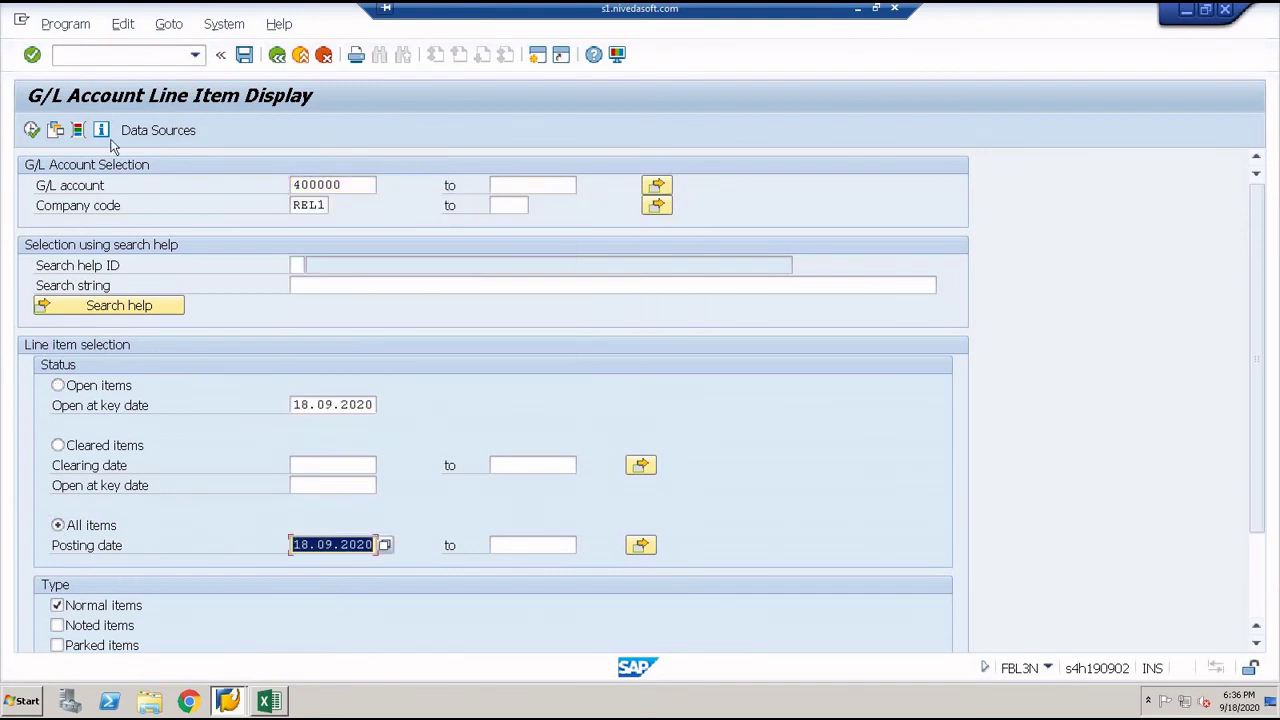
{"action": "left_click", "coordinate": [30, 131]}
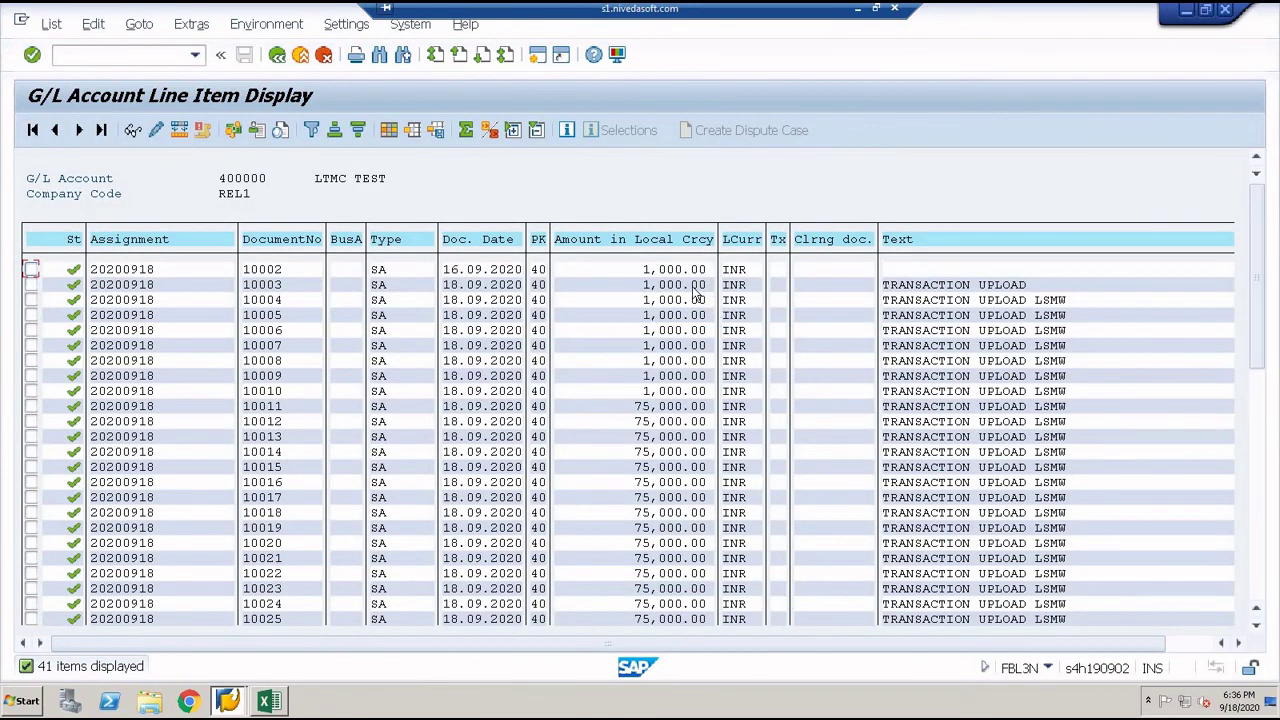
{"action": "scroll", "coordinate": [690, 298], "scroll_direction": "down", "scroll_amount": 1}
{"action": "scroll", "coordinate": [680, 530], "scroll_direction": "down", "scroll_amount": 3}
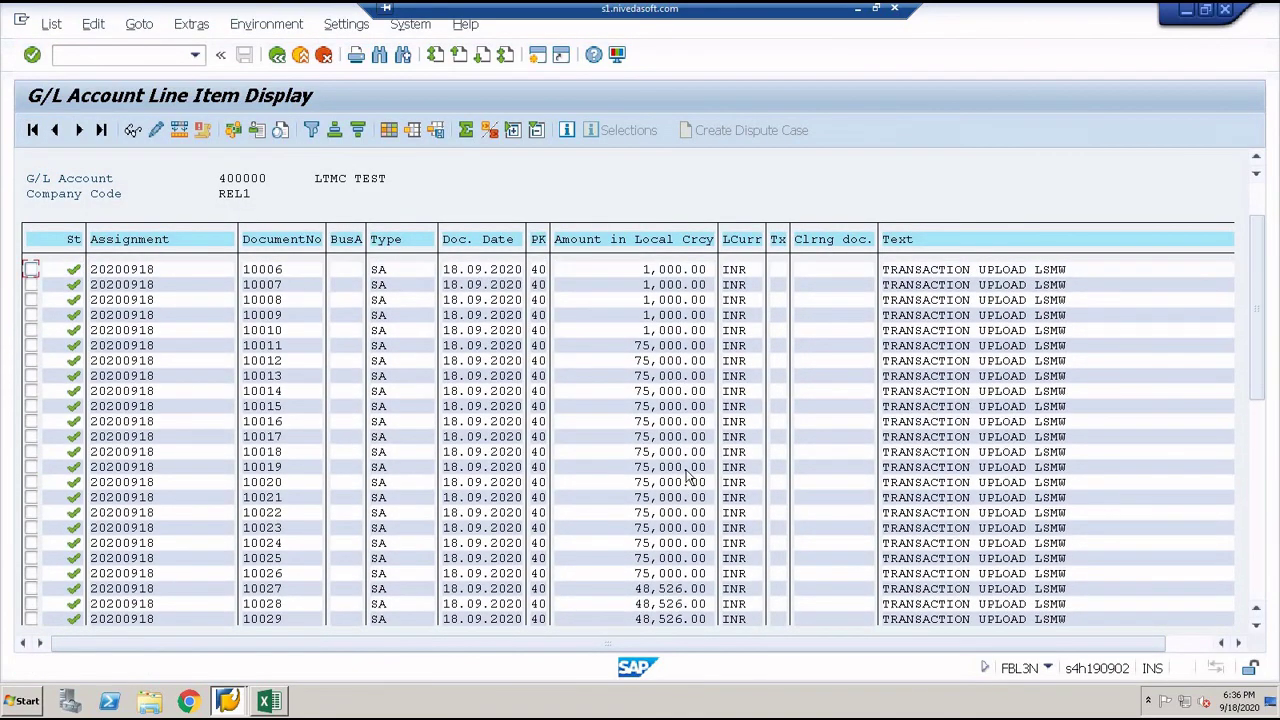
{"action": "scroll", "coordinate": [686, 515], "scroll_direction": "down", "scroll_amount": 4}
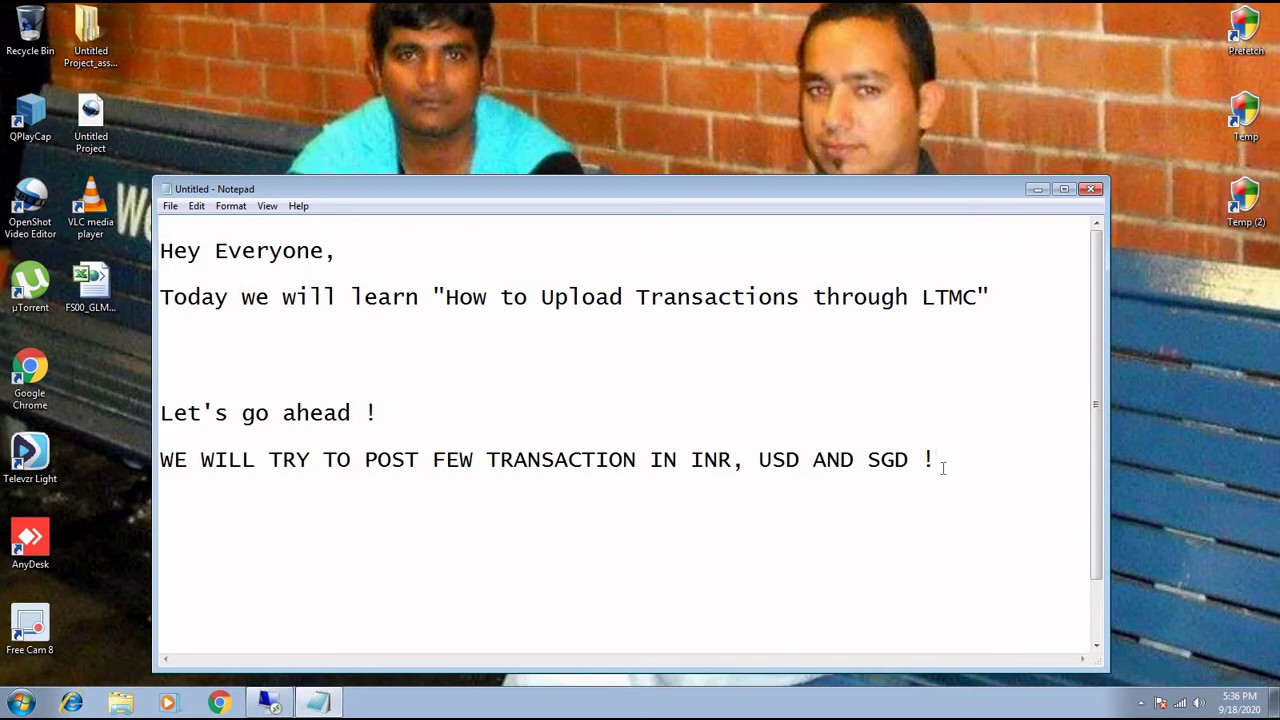
Step: In Notepad, add the lines "ALL GOOD !" and "IF YOU WANT TO LEARN MORE ON SAP, DO SUBSCRIBE AND SHARE AS MUCH AS YOU CAN"
{"action": "key", "text": "Return"}
{"action": "type", "text": "ALL GOOD !"}
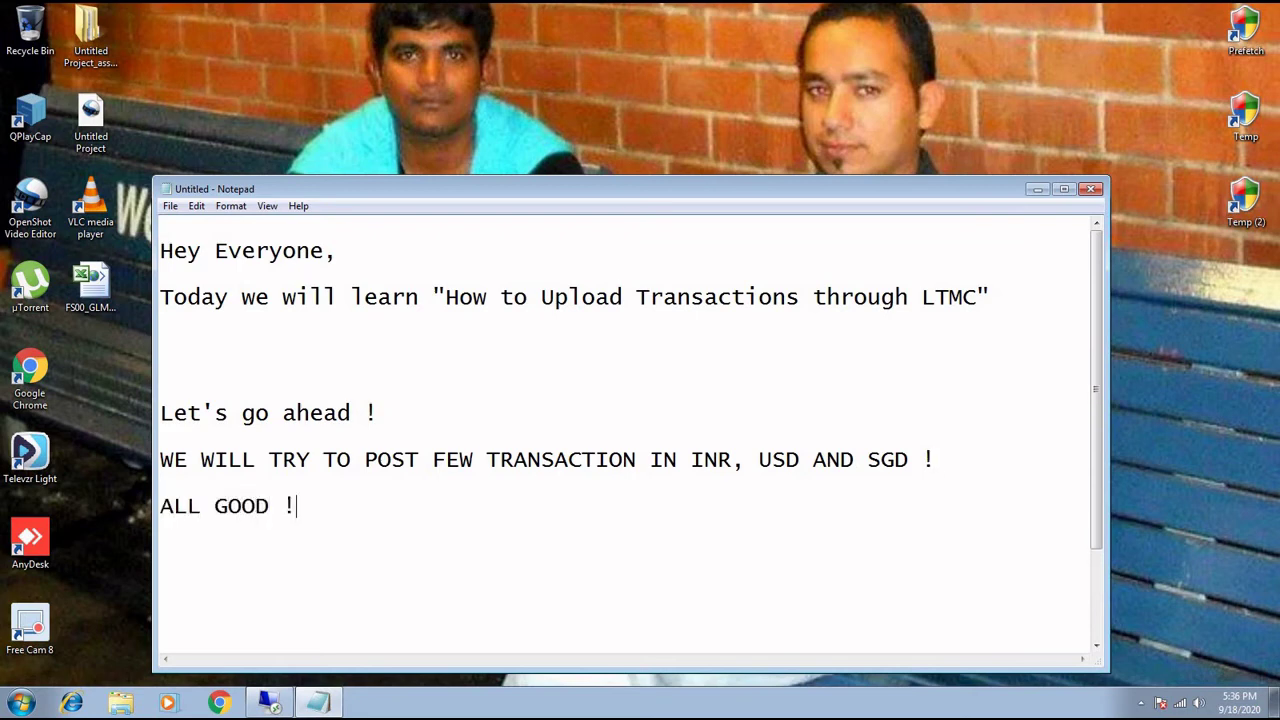
{"action": "key", "text": "Return"}
{"action": "type", "text": "IF YOU"}
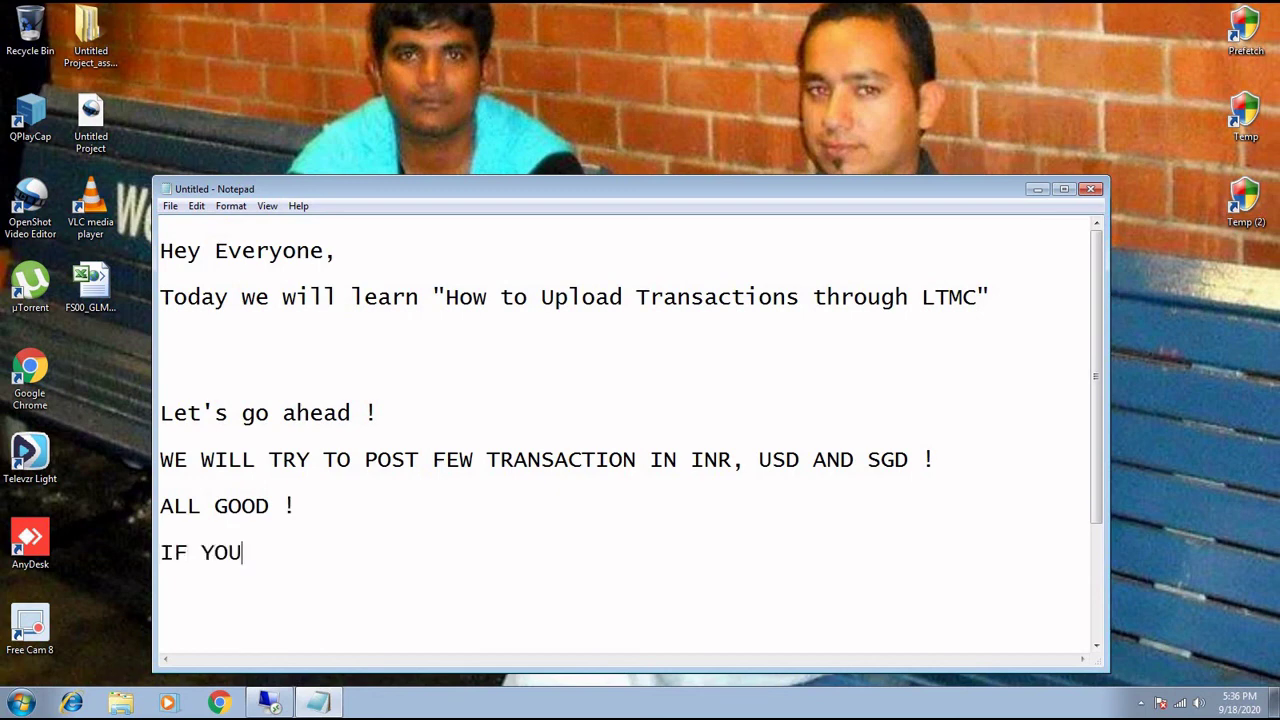
{"action": "type", "text": " WANT TO LEARN MOR"}
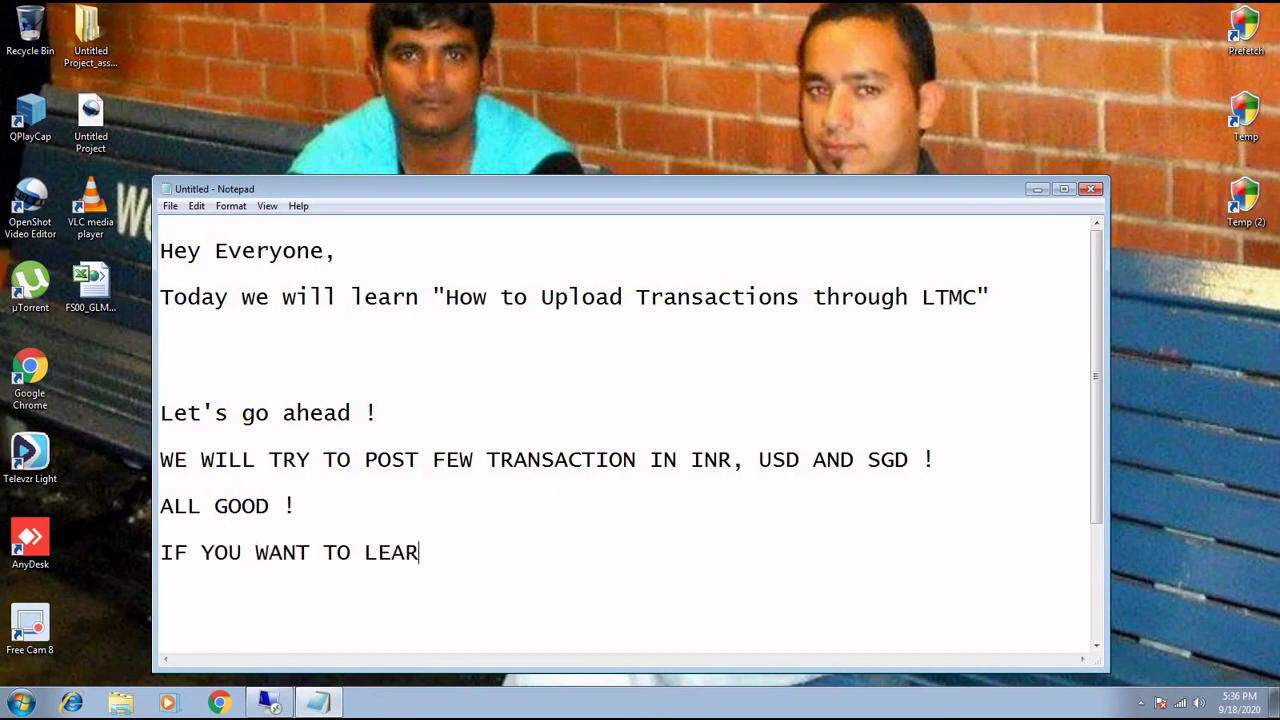
{"action": "key", "text": "ctrl+z"}
{"action": "type", "text": "E ON SAP, "}
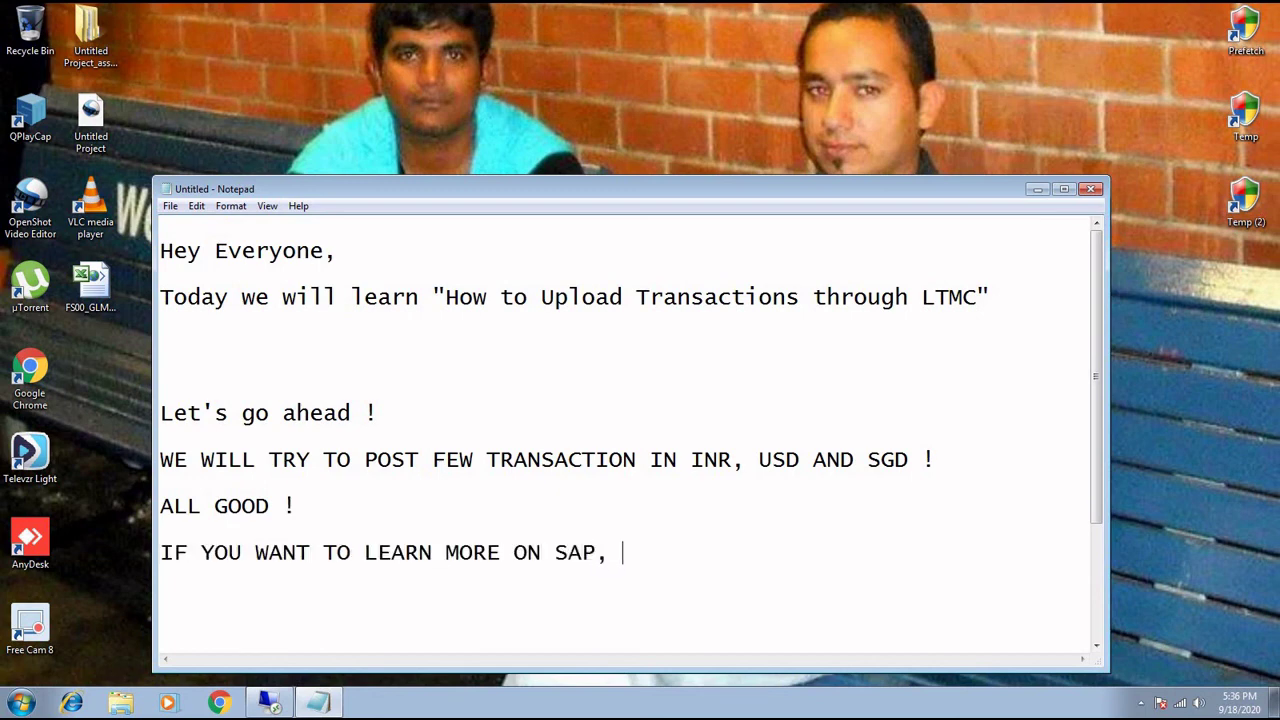
{"action": "type", "text": "DO SUBSCRIBE"}
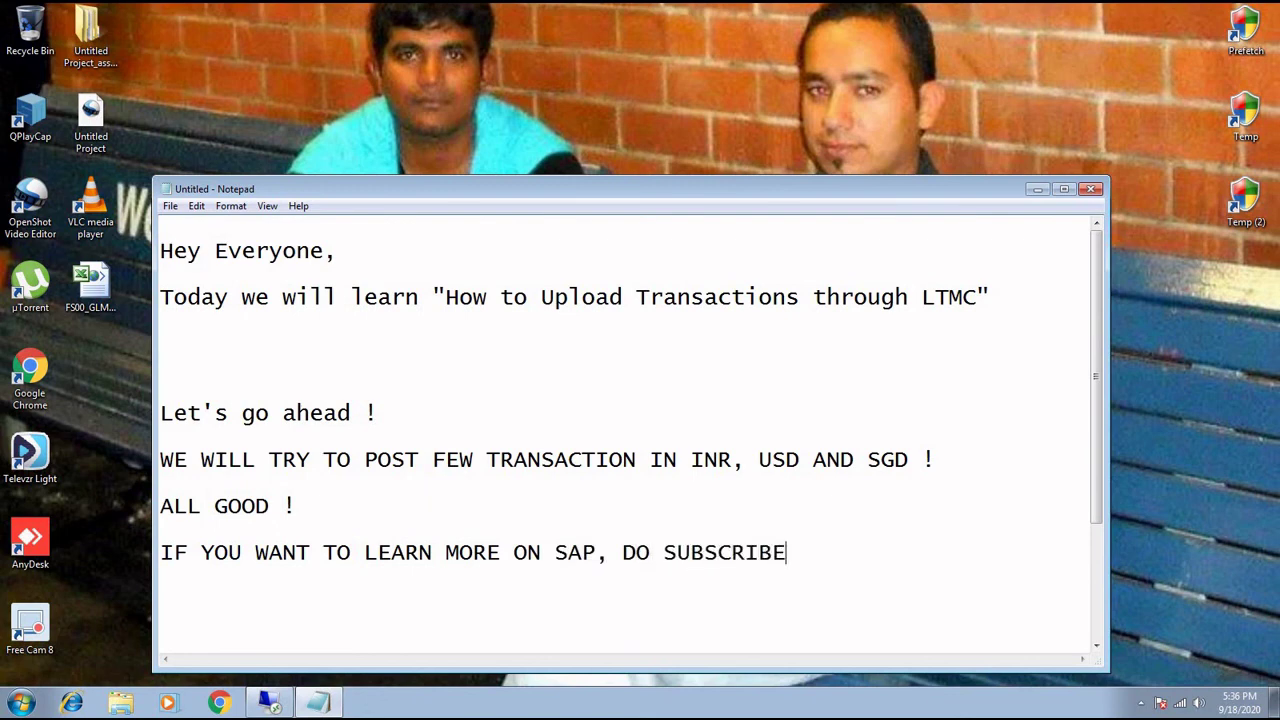
{"action": "type", "text": " AND SHARE"}
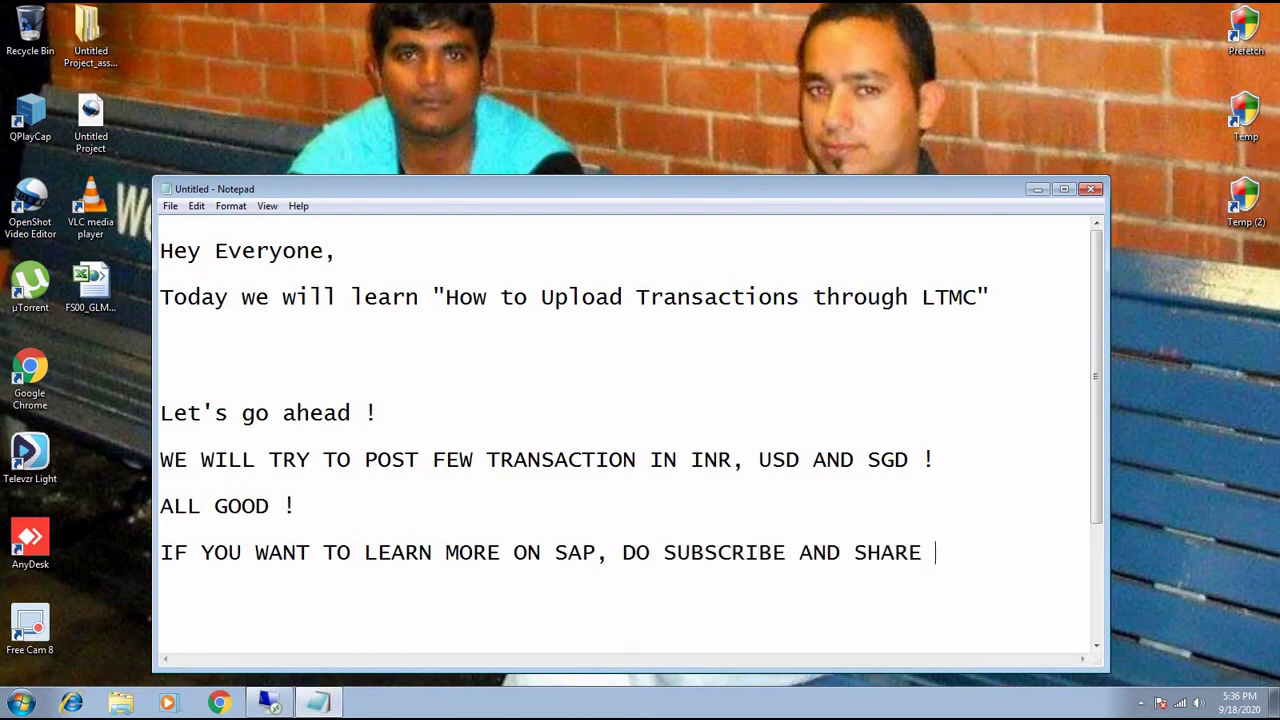
{"action": "type", "text": " AS MUCH AS"}
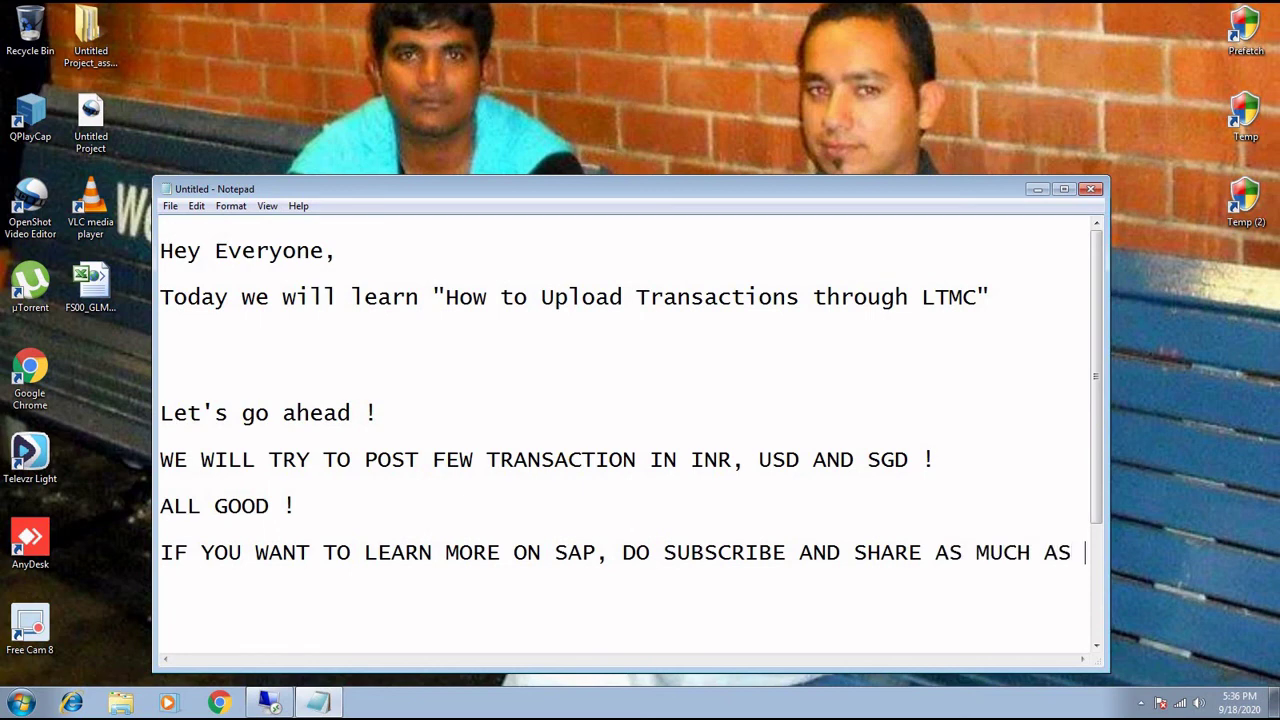
{"action": "type", "text": " YOU CAN"}
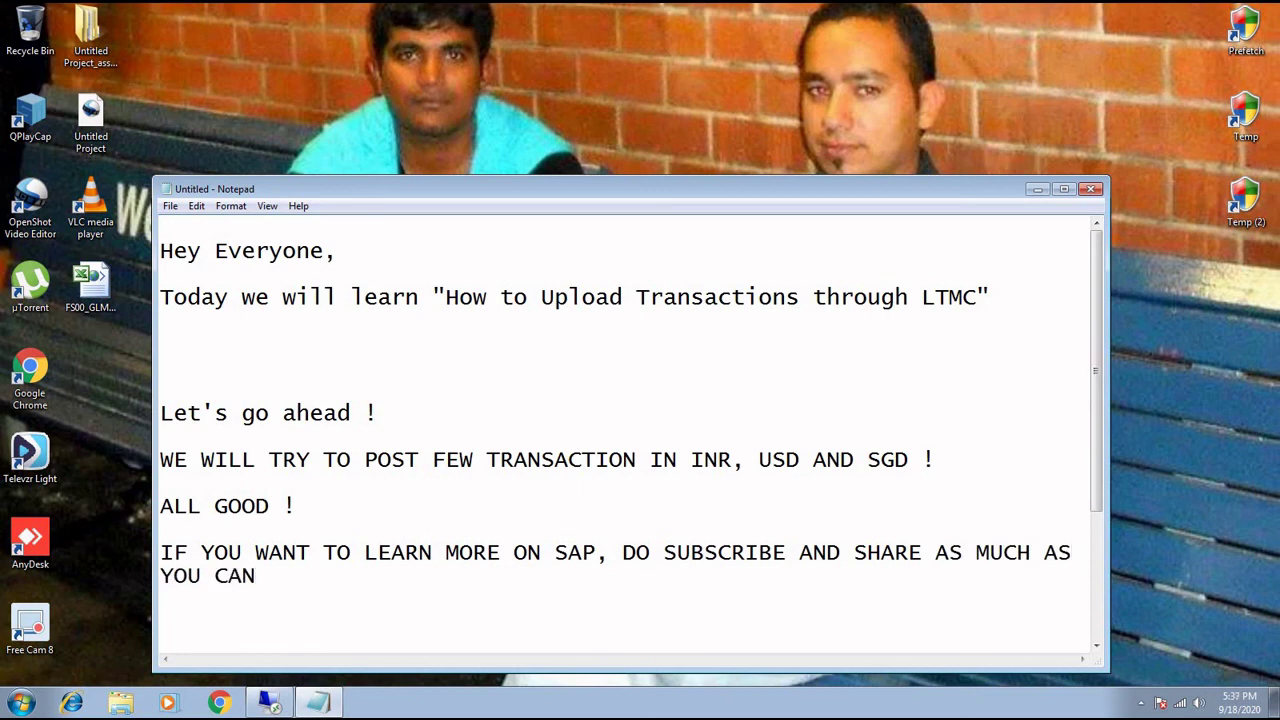
Step: Add a separate line reading "AND DON'T FORGET TO HIT THE LIKE BUTTON" below the subscribe line
{"action": "key", "text": "Return"}
{"action": "key", "text": "Return"}
{"action": "type", "text": "AND DON'T "}
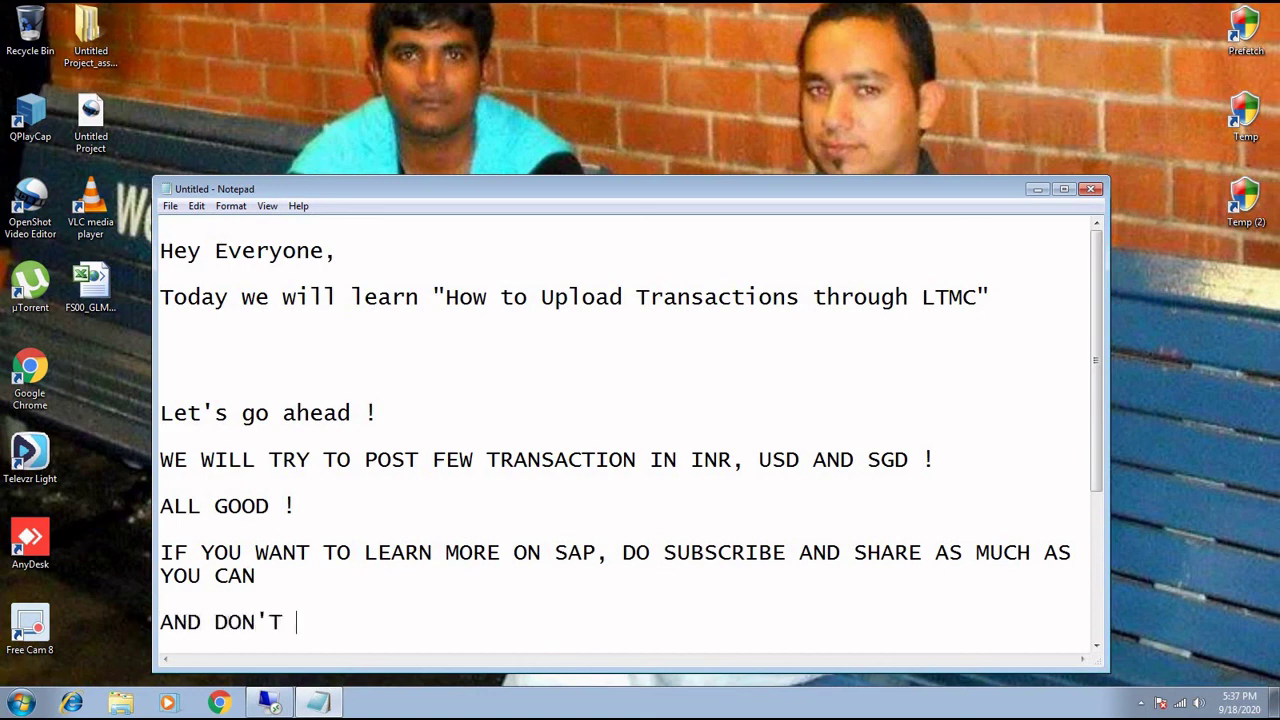
{"action": "type", "text": "FORGET TO "}
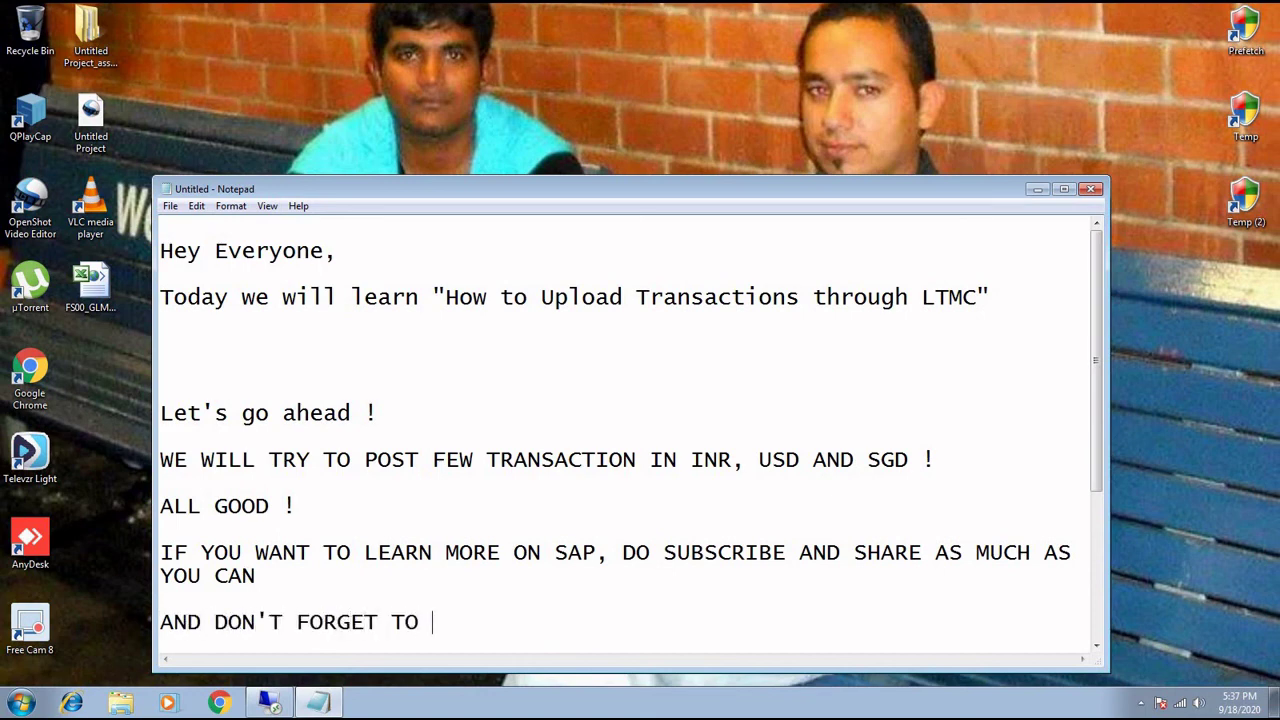
{"action": "type", "text": "HIT THELIKE"}
{"action": "key", "text": "BackSpace"}
{"action": "key", "text": "BackSpace"}
{"action": "key", "text": "BackSpace"}
{"action": "key", "text": "BackSpace"}
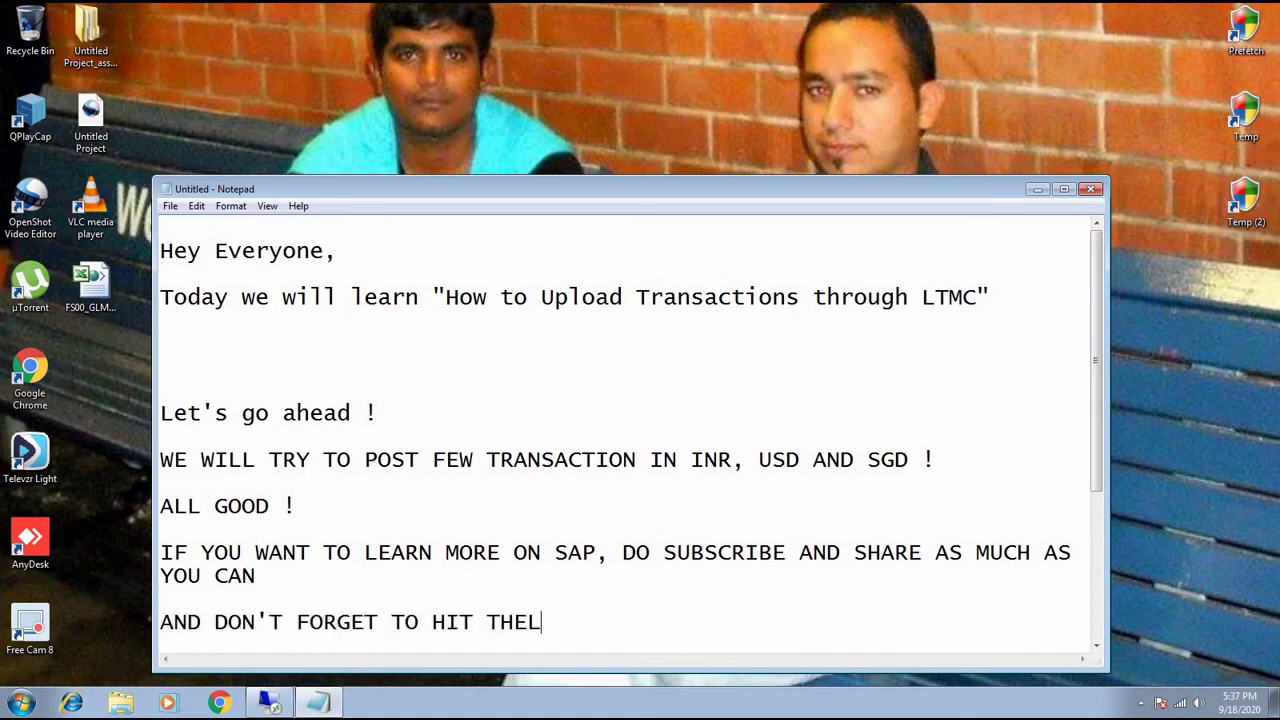
{"action": "type", "text": "LIKE BUTTON"}
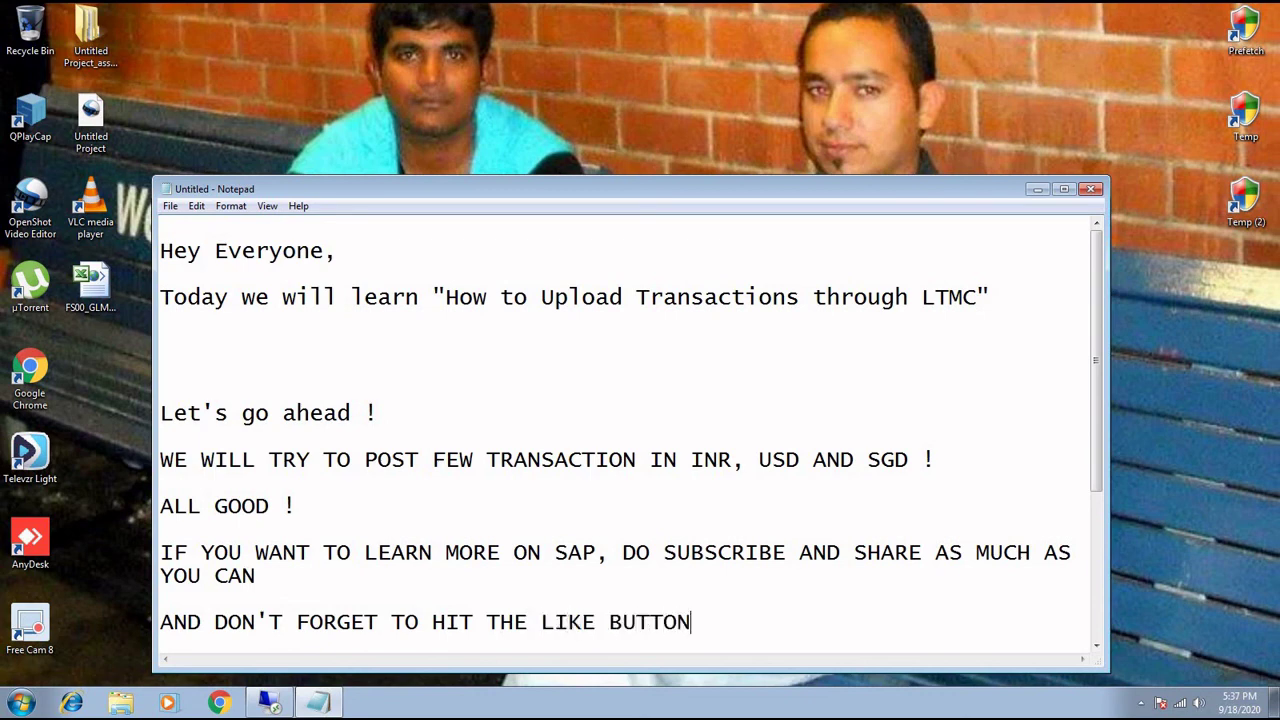
Step: Add the closing line "THANK YOU" at the end of the note, leaving a blank line before it
{"action": "key", "text": "Return"}
{"action": "key", "text": "Return"}
{"action": "type", "text": "tHANK"}
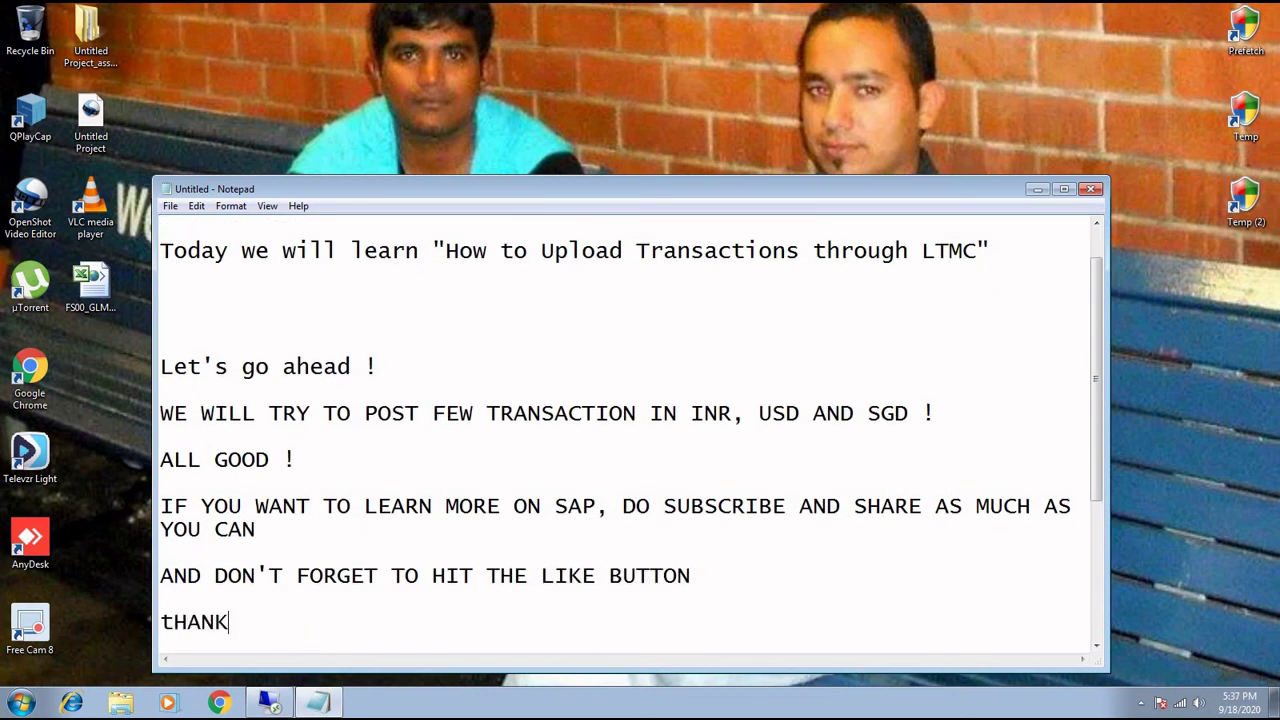
{"action": "key", "text": "BackSpace"}
{"action": "key", "text": "BackSpace"}
{"action": "key", "text": "BackSpace"}
{"action": "key", "text": "BackSpace"}
{"action": "type", "text": "HANK YOIU"}
{"action": "key", "text": "BackSpace"}
{"action": "key", "text": "BackSpace"}
{"action": "type", "text": "U"}
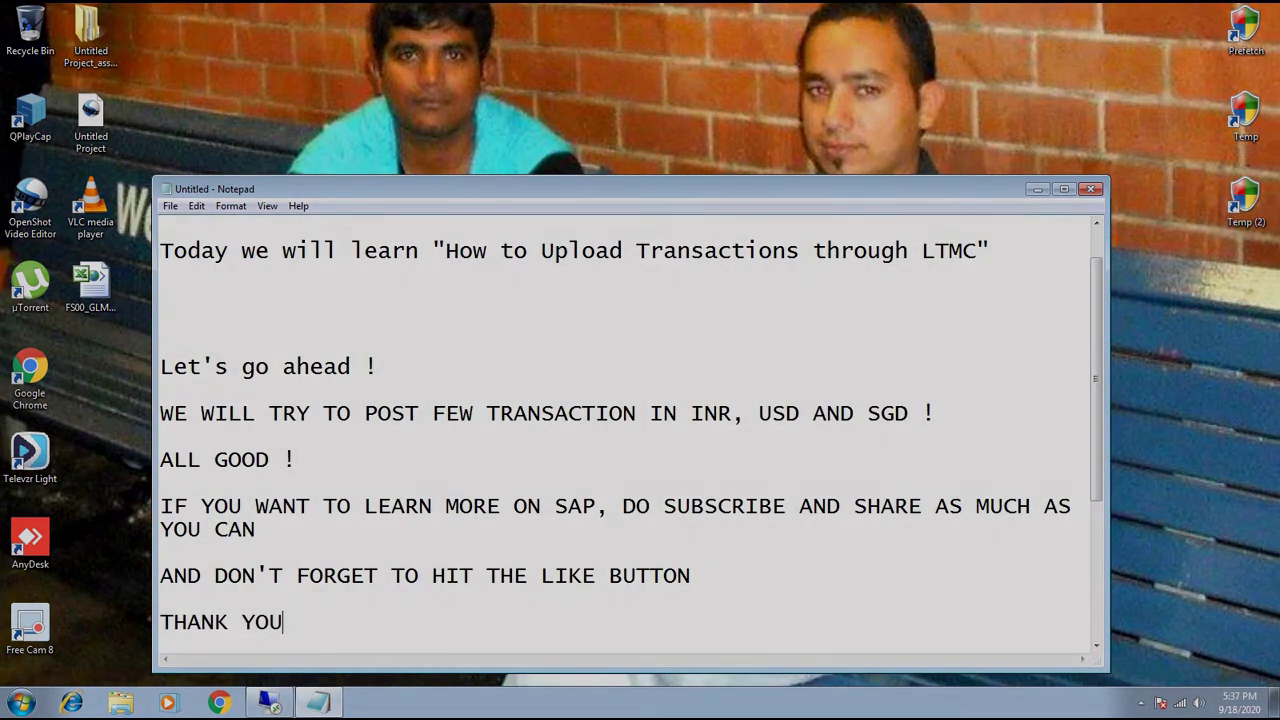